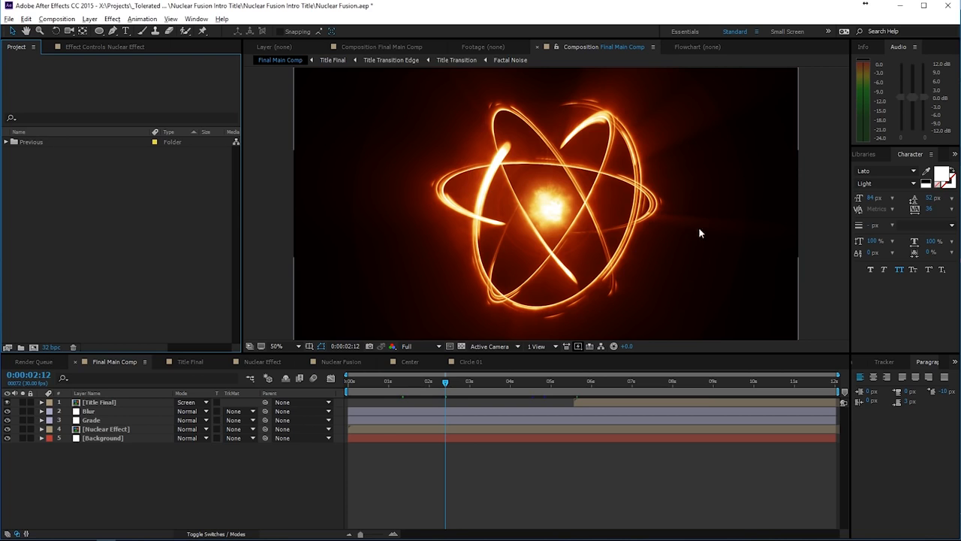
Close all the open composition timelines, from Final Main Comp through Circle 01, leaving only the render queue
left_click_drag(704, 389, 445, 389)
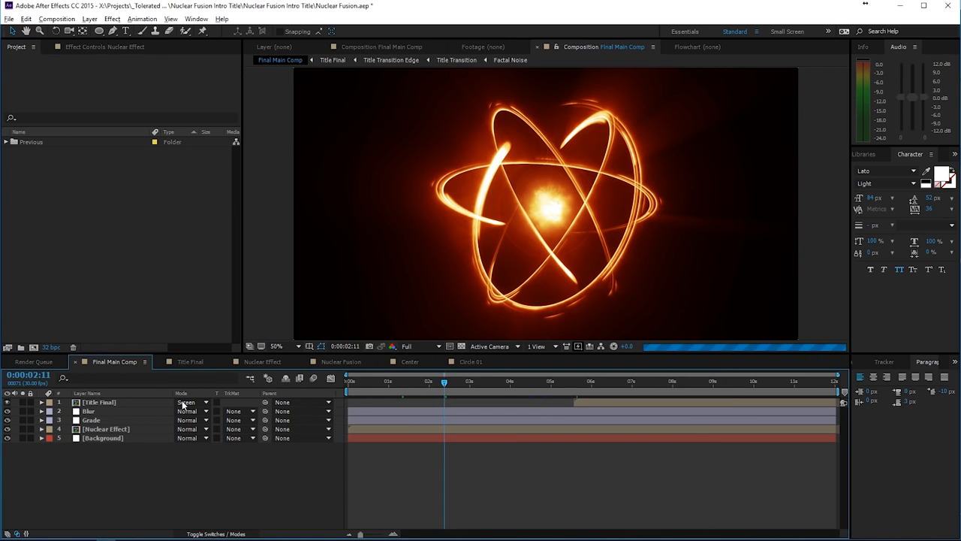
left_click(76, 361)
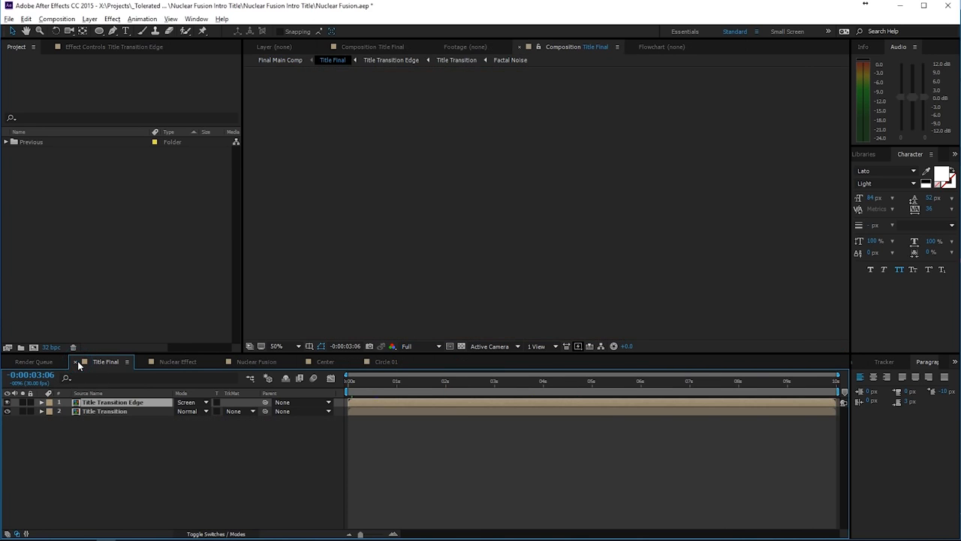
left_click(76, 361)
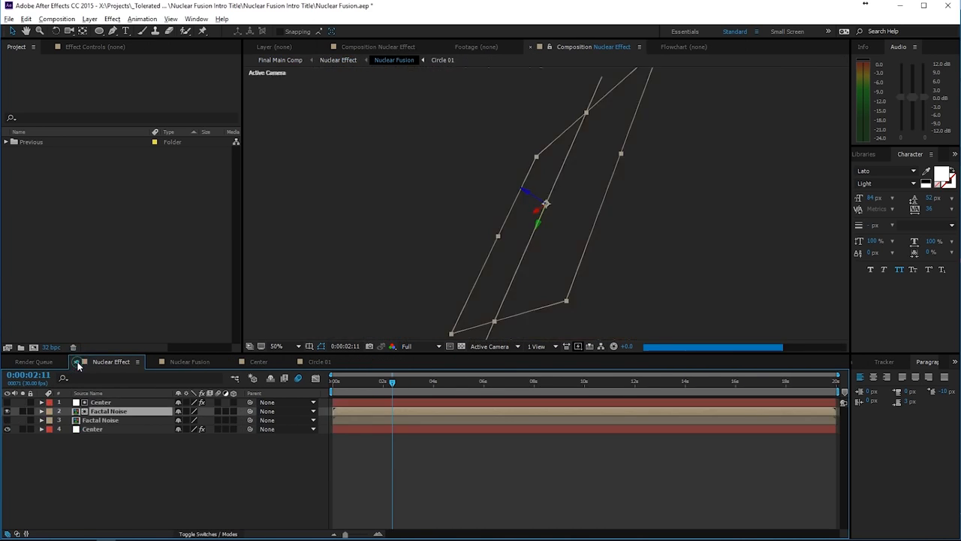
left_click(75, 361)
left_click(76, 361)
left_click(75, 362)
left_click(75, 361)
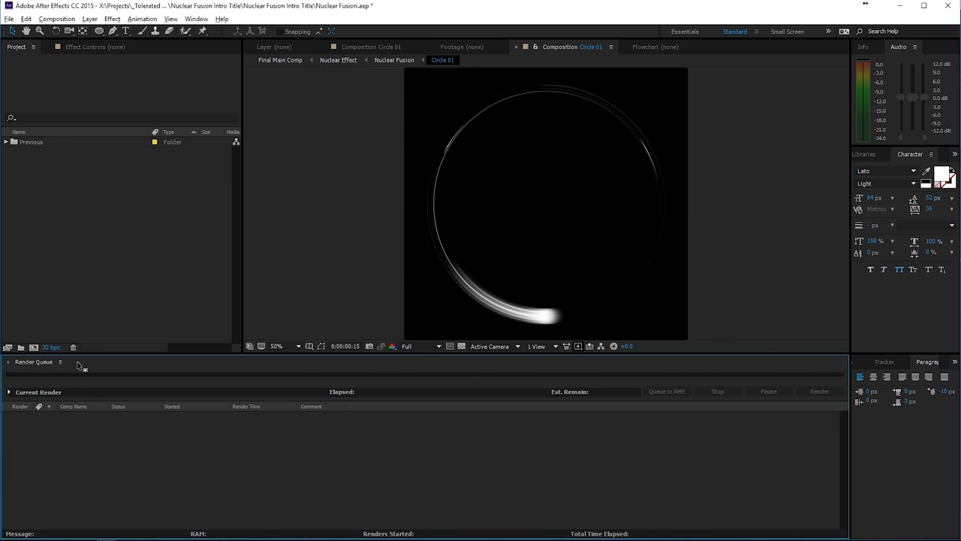
Create a new composition named Circle Effect with the default settings
left_click(34, 347)
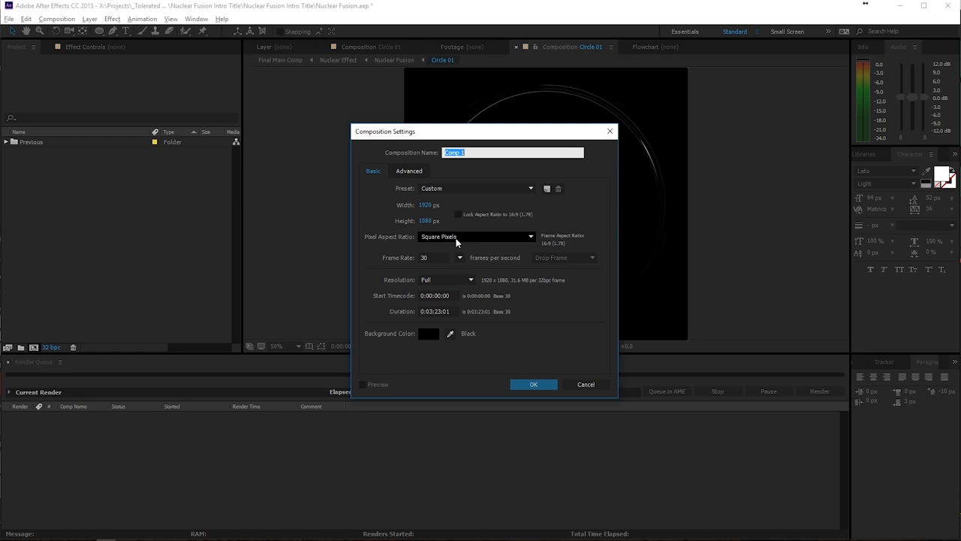
type("Circle Effect")
key("Return")
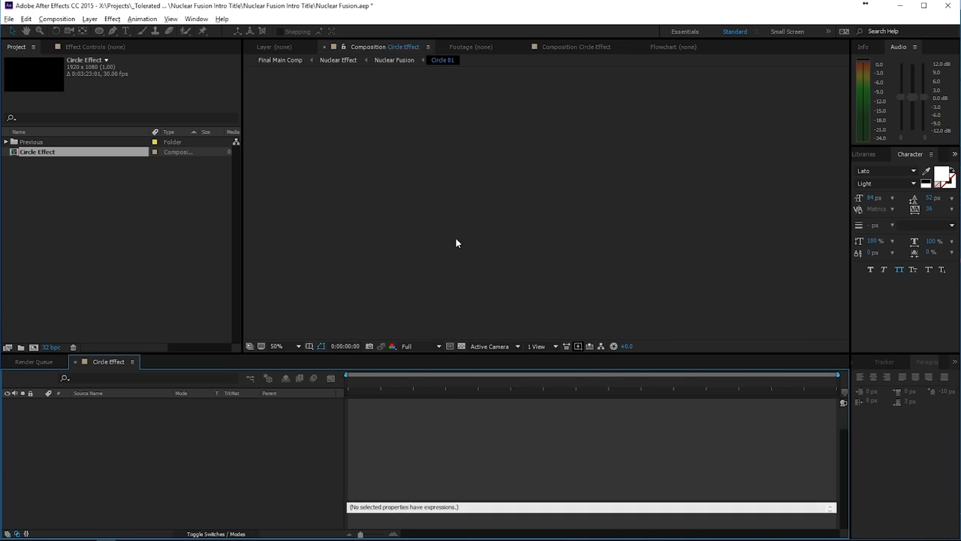
Make the Circle Effect composition square by setting its height to 1920 px, matching the width
right_click(257, 450)
left_click(297, 367)
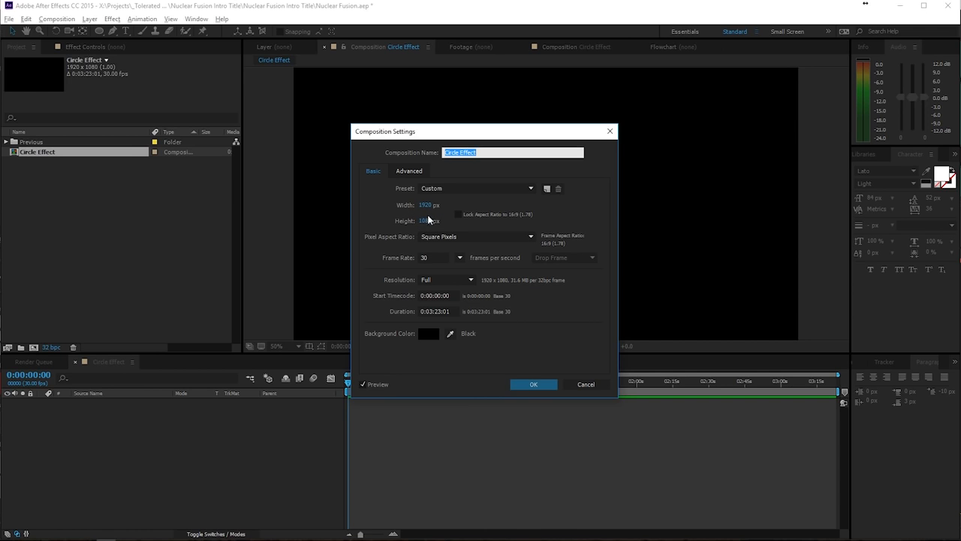
left_click(426, 205)
key("ctrl+c")
left_click(424, 223)
key("ctrl+v")
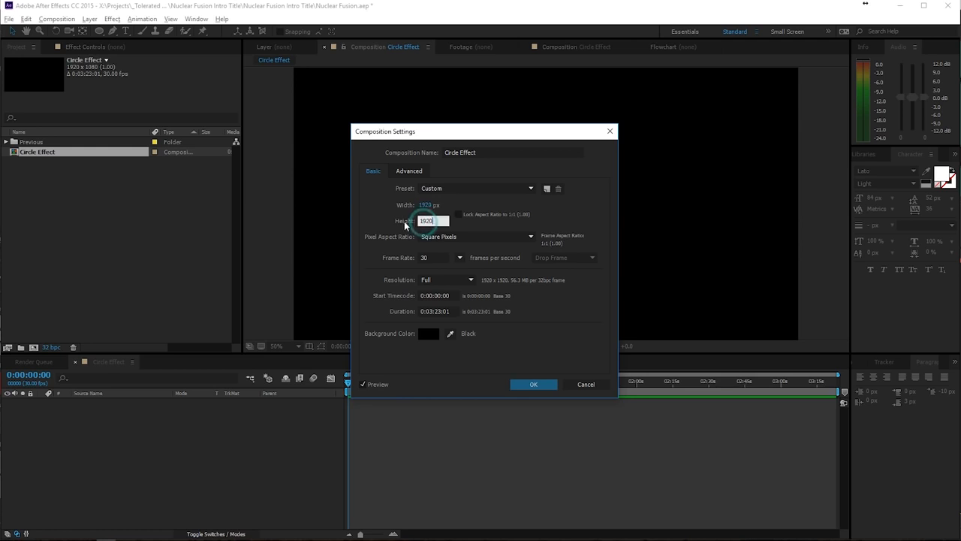
left_click(401, 220)
key("Tab")
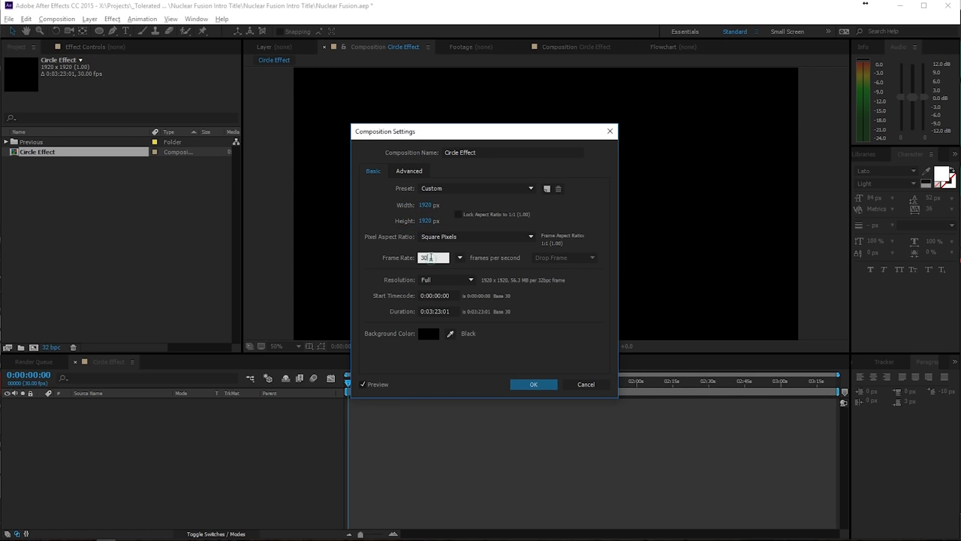
Set the Circle Effect composition's duration to 0:00:10:00 and apply the settings
left_click(433, 311)
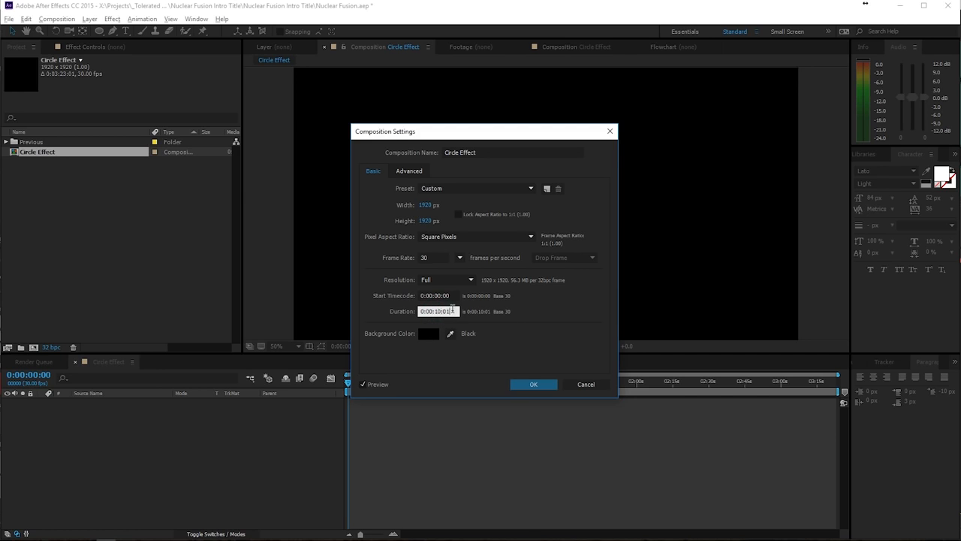
key("BackSpace")
type("0")
left_click(523, 383)
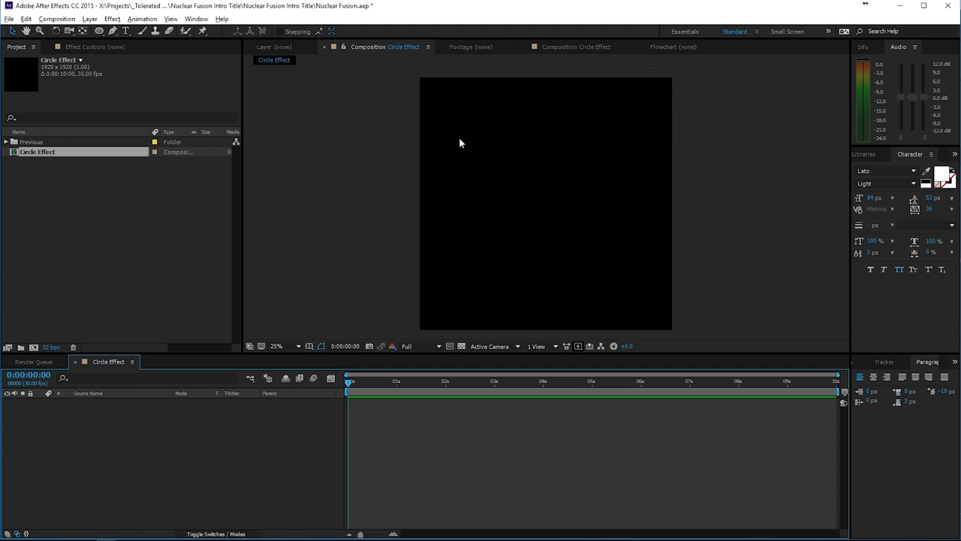
Add a black solid named Circle Mask, made to the composition's size
right_click(103, 425)
mouse_move(150, 433)
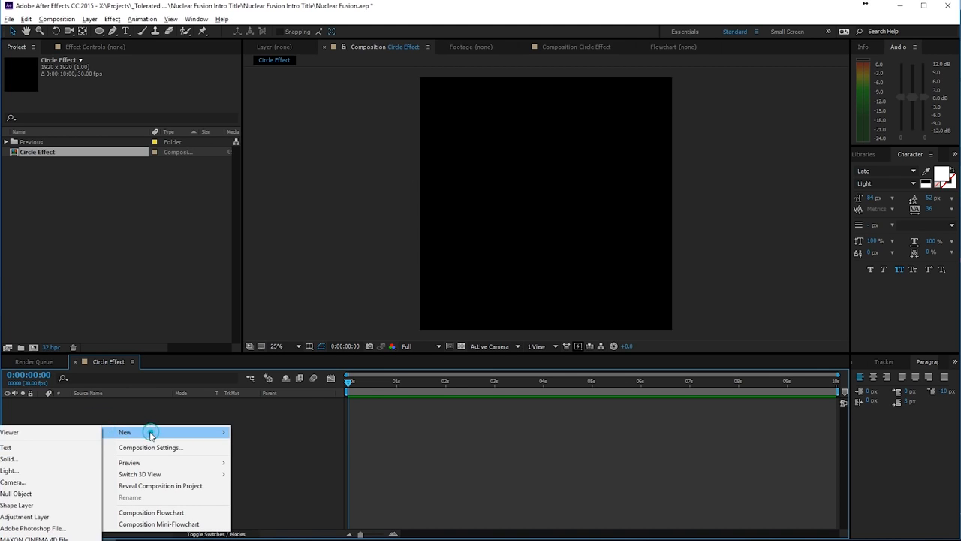
left_click(18, 458)
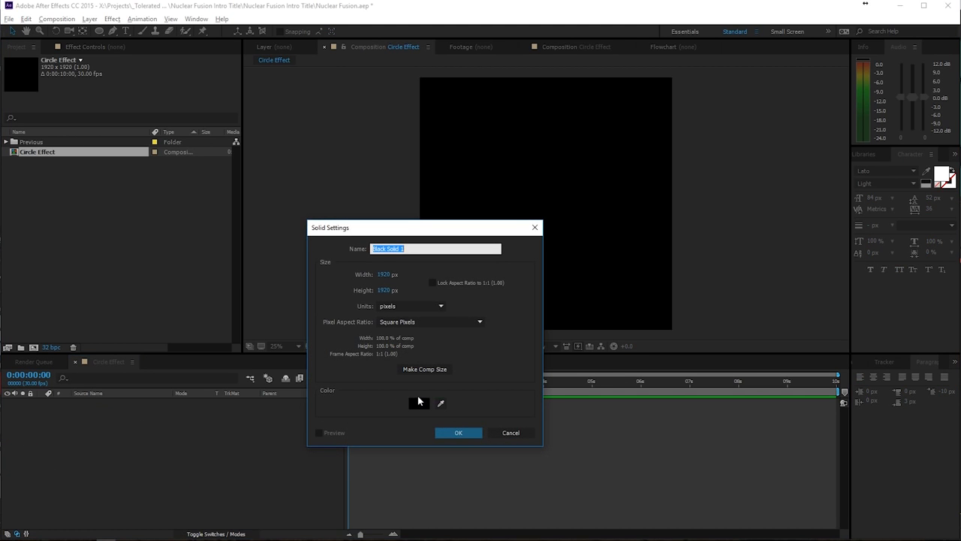
type("Circle Mask")
left_click(425, 371)
left_click(458, 433)
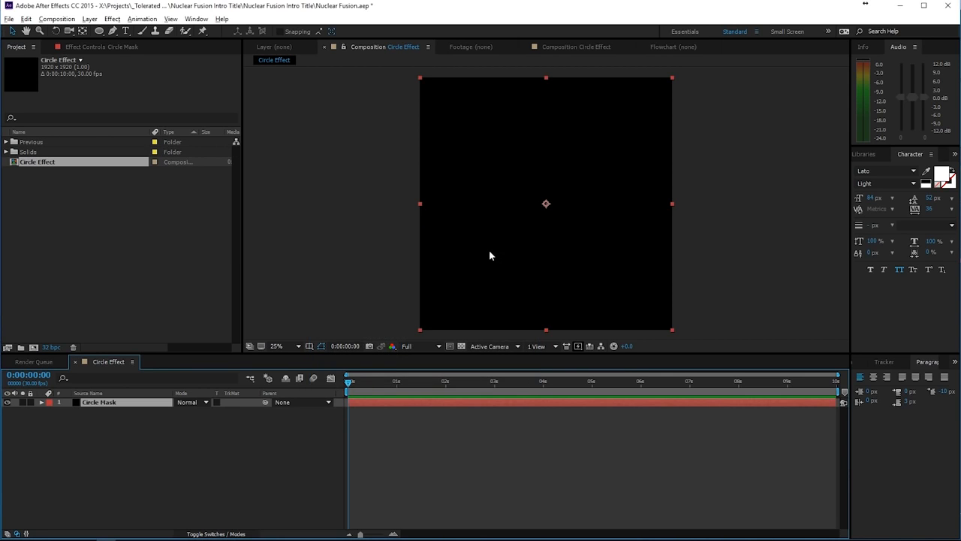
Add a full-size ellipse mask to the Circle Mask layer and scale it down around its centre, keeping it circular
left_click(99, 34)
double_click(98, 33)
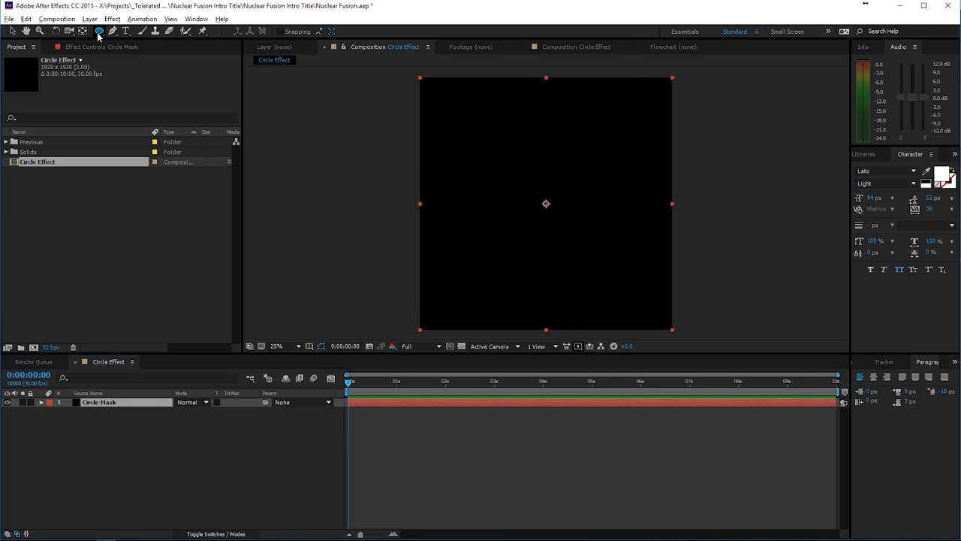
left_click(419, 204)
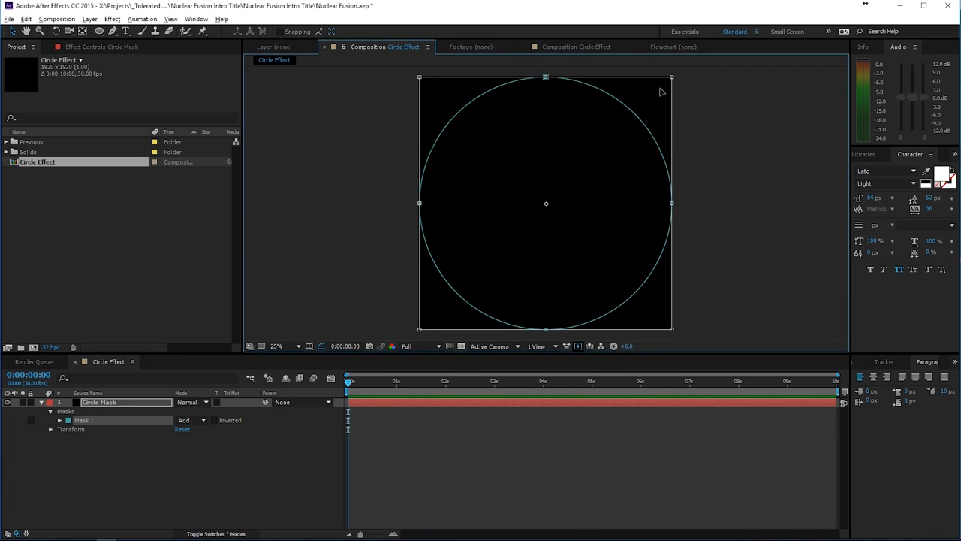
mouse_move(661, 92)
left_mouse_down()
mouse_move(642, 124)
mouse_move(672, 89)
mouse_move(663, 99)
left_mouse_up()
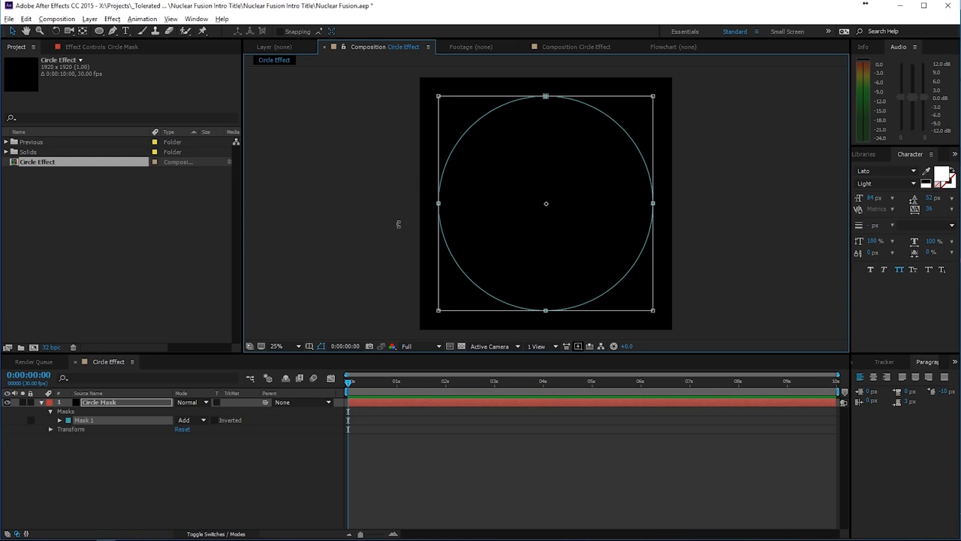
left_click_drag(652, 95, 644, 105)
key("Return")
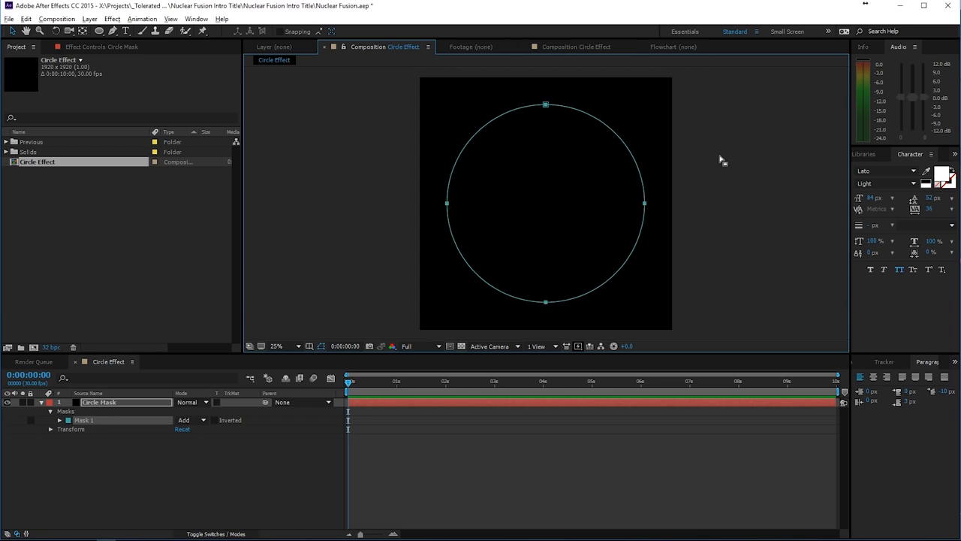
left_click(719, 155)
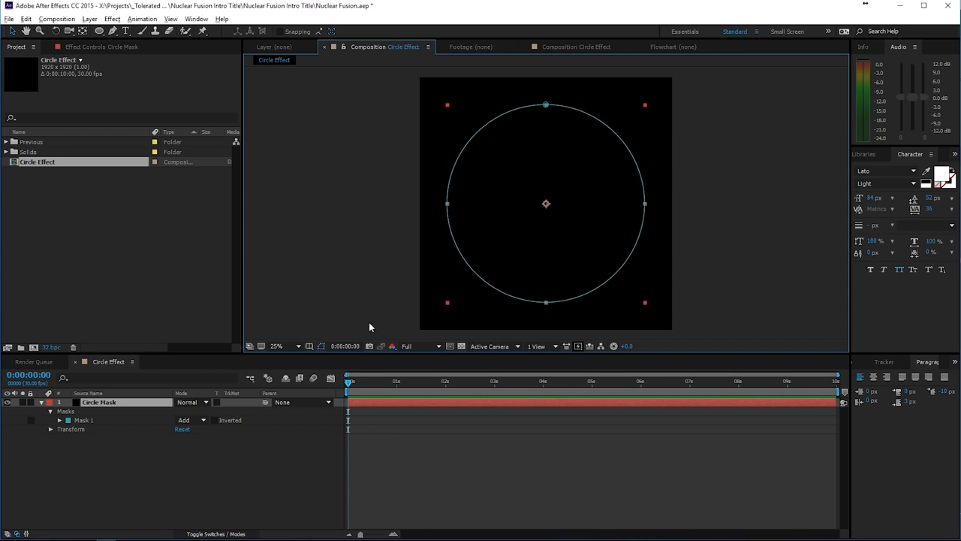
Set Mask 1's mode to None and hide the mask outline in the composition view
left_click(184, 421)
left_click(193, 433)
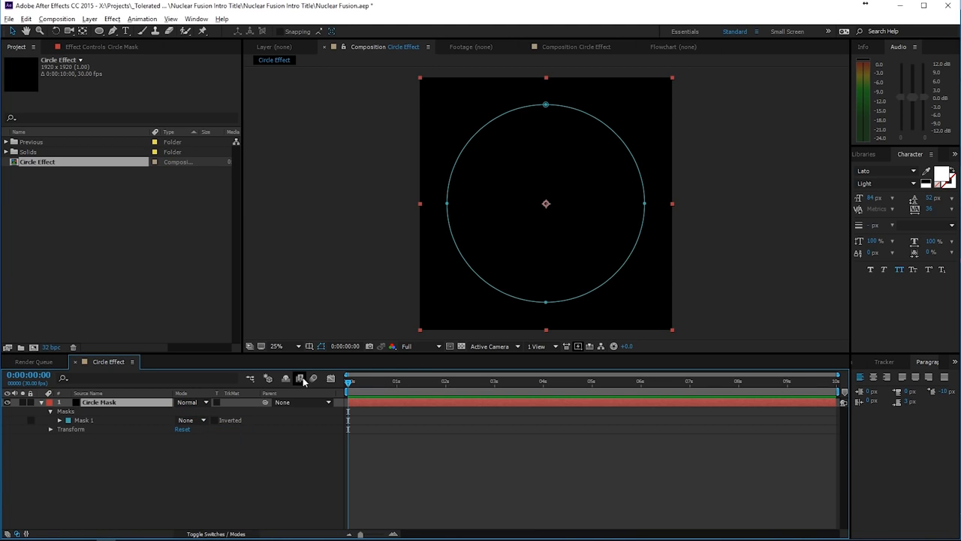
left_click(320, 346)
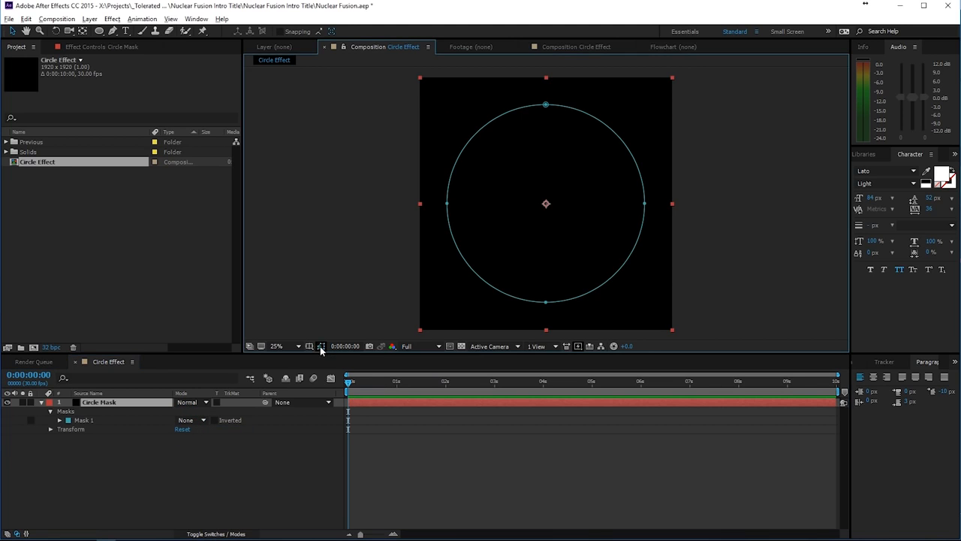
left_click(388, 403)
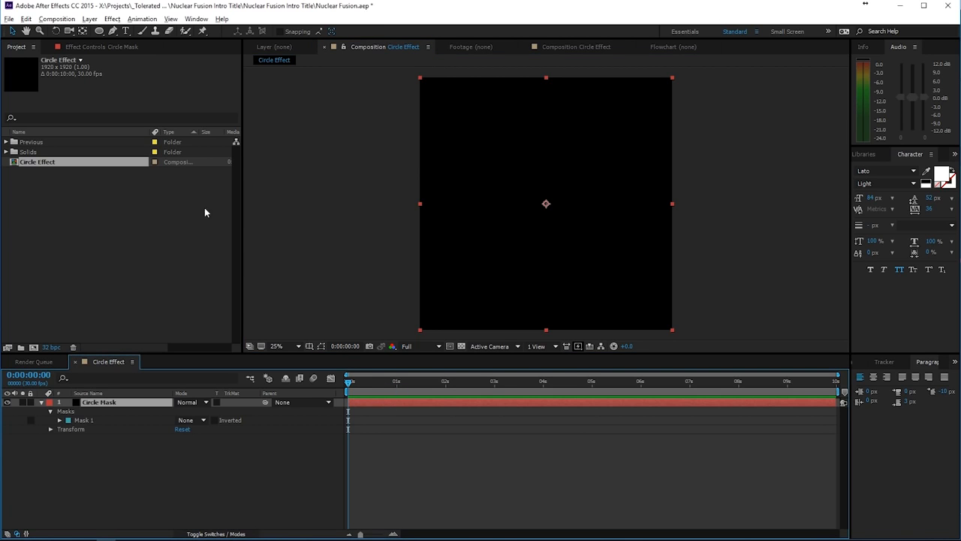
Find the Vegas effect in the effects library and apply it to the Circle Mask layer
scroll(859, 155, "up", 3)
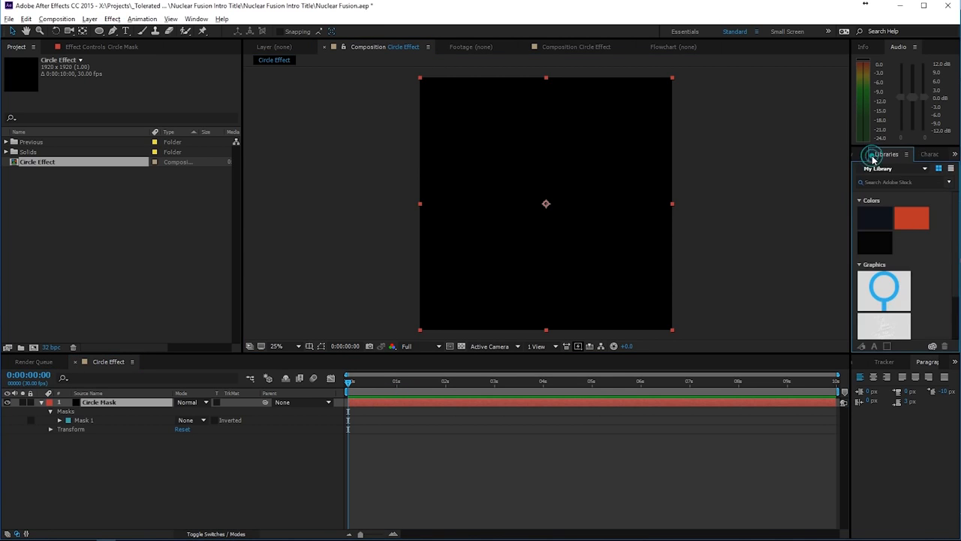
left_click(860, 156)
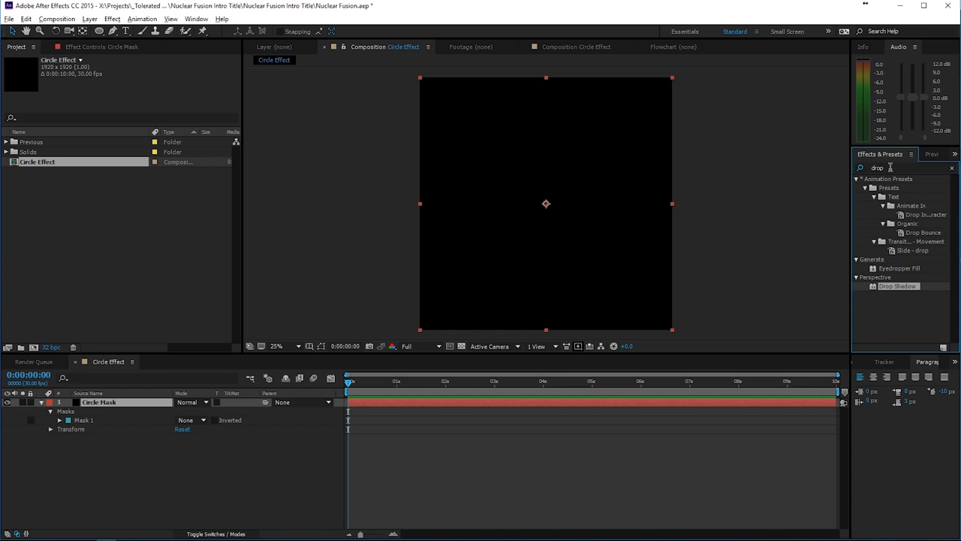
left_click(890, 167)
type("vegas")
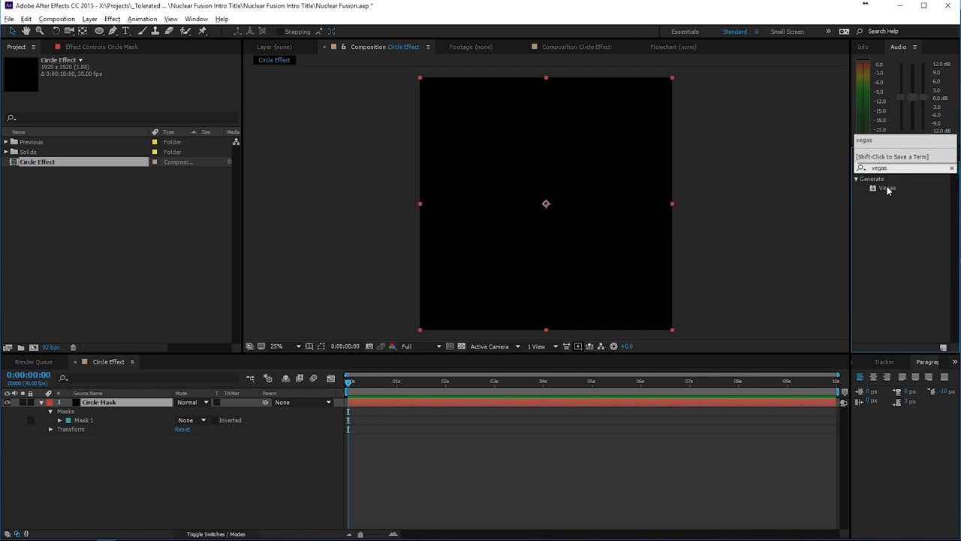
left_click_drag(887, 190, 543, 188)
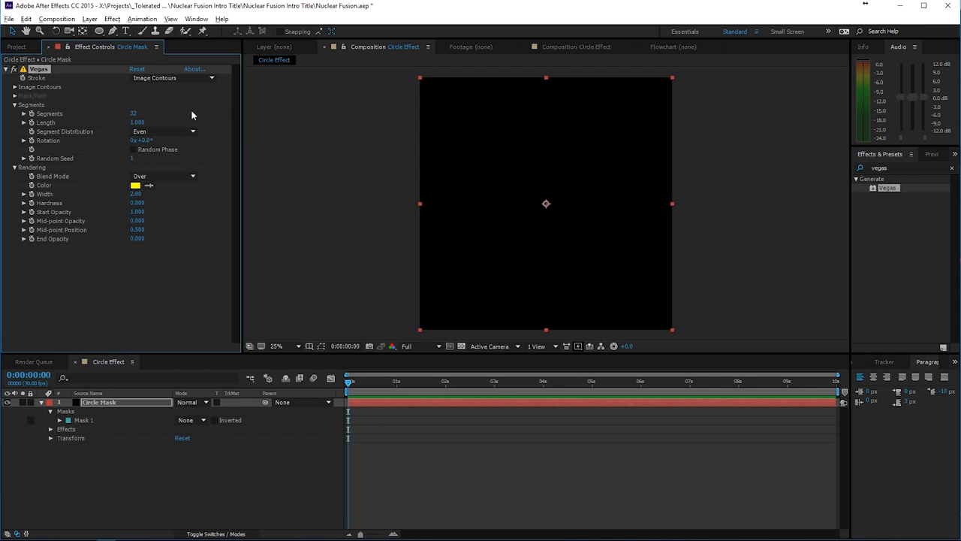
Set the Vegas effect's stroke to Mask/Path and its number of segments to 1
left_click(149, 81)
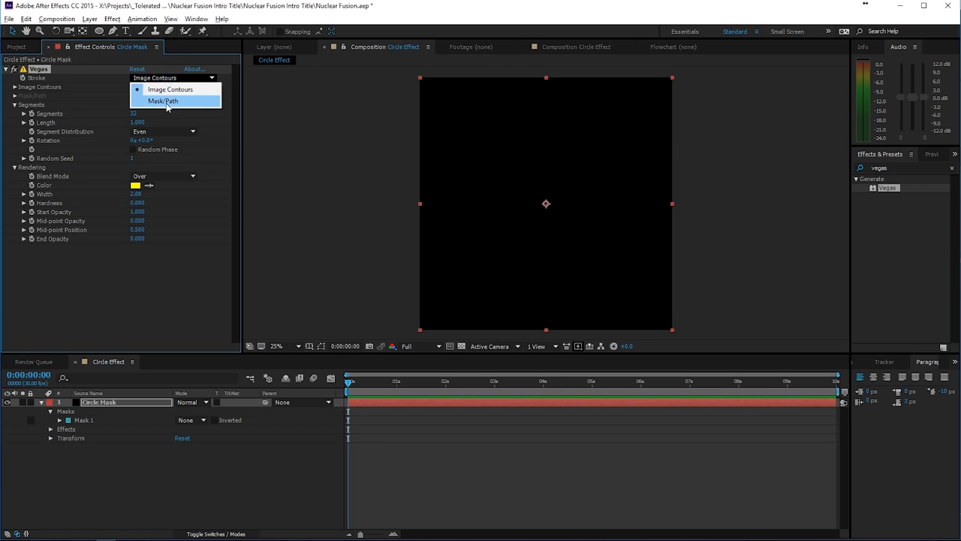
left_click(158, 102)
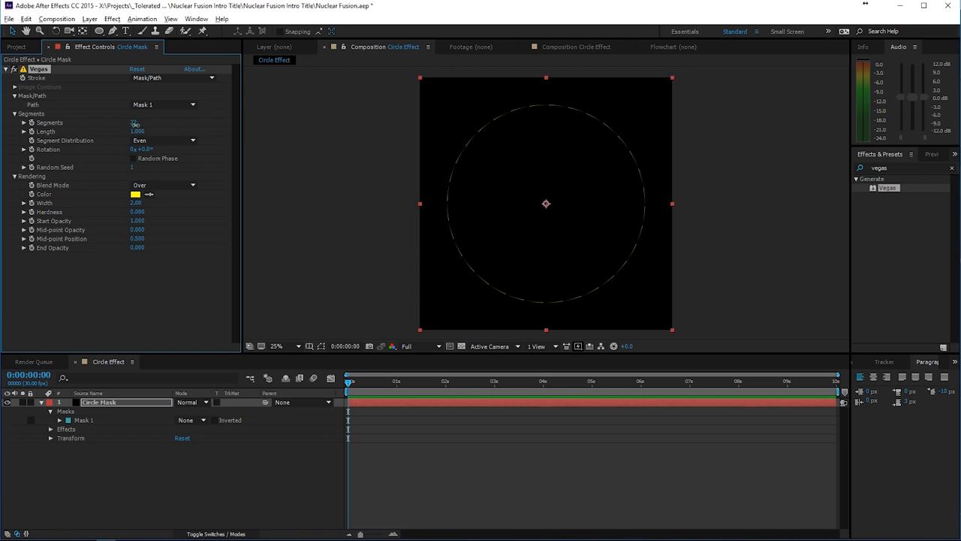
left_click(136, 124)
type("1")
key("Return")
Adjust the Vegas stroke to width 84.90, hardness 1 and segment length 0.080
mouse_move(136, 203)
left_mouse_down()
mouse_move(355, 216)
mouse_move(498, 208)
mouse_move(385, 230)
left_mouse_up()
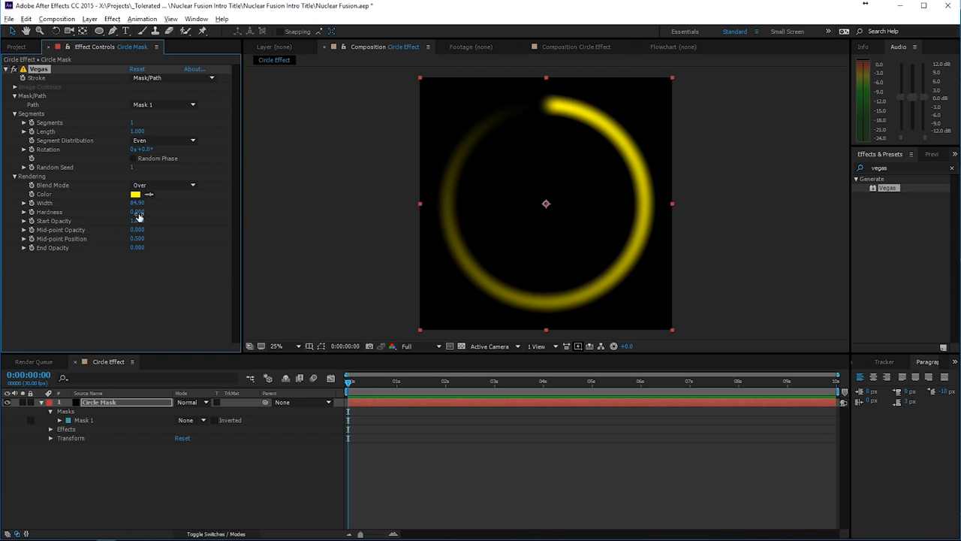
left_click(137, 213)
type("1")
key("Return")
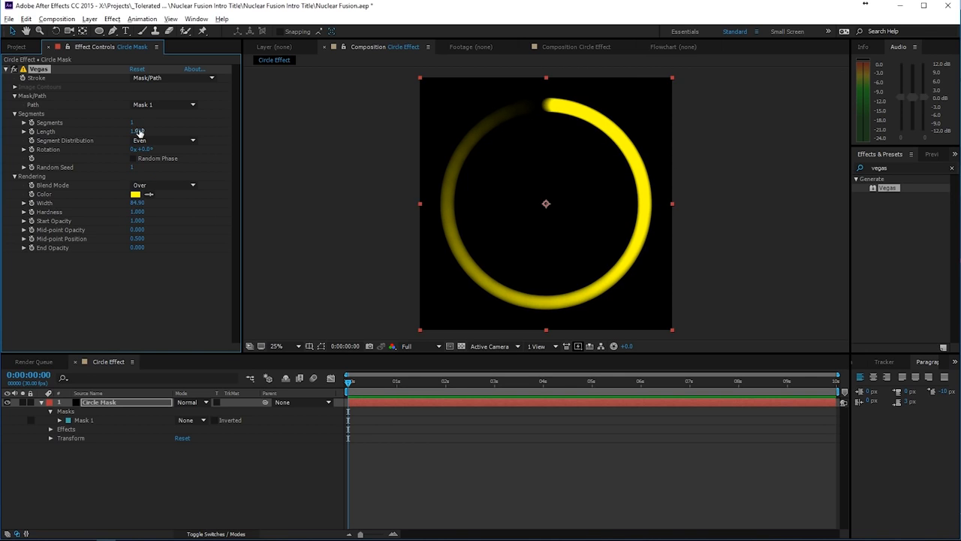
left_click_drag(138, 131, 96, 142)
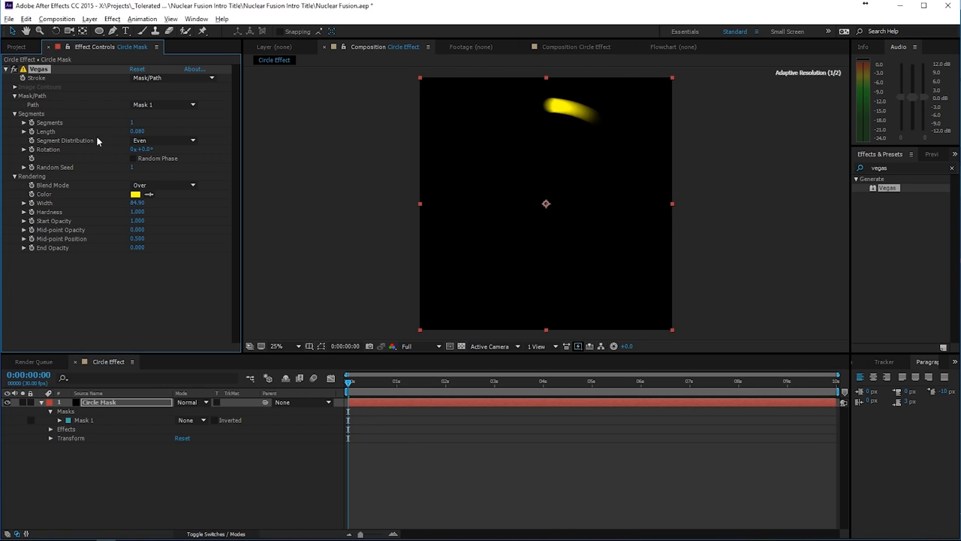
Open Final Main Comp from the Previous folder and go through its nested Nuclear Effect composition into Nuclear Fusion
left_click(16, 48)
left_click(6, 142)
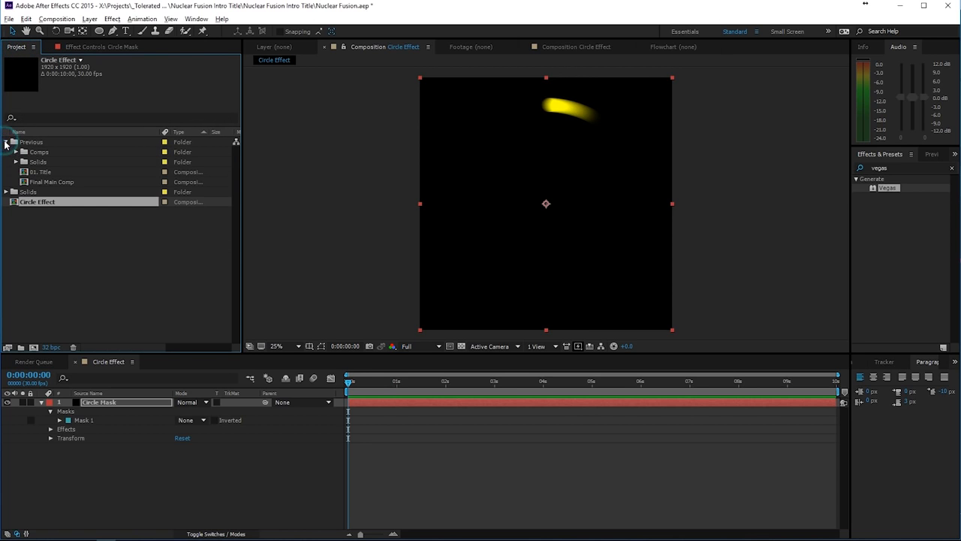
double_click(45, 181)
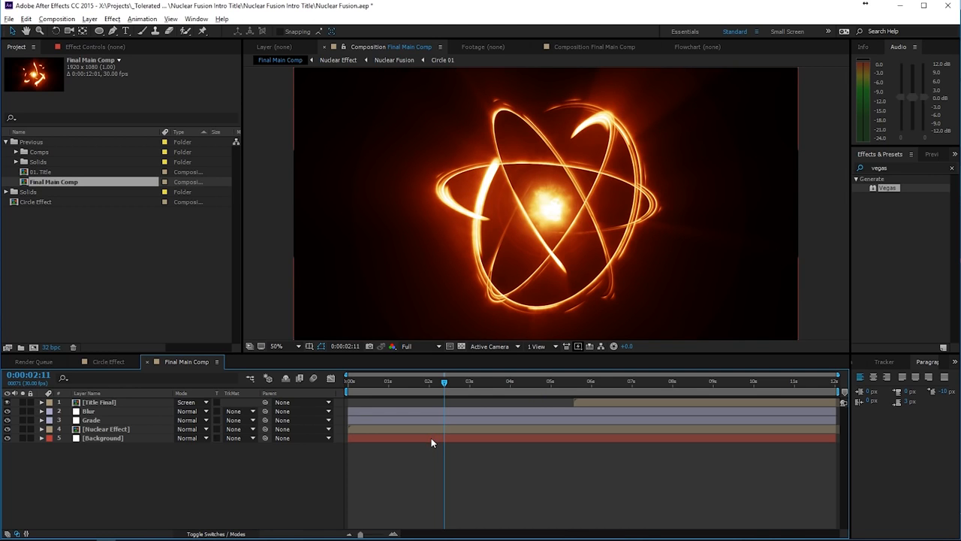
double_click(434, 428)
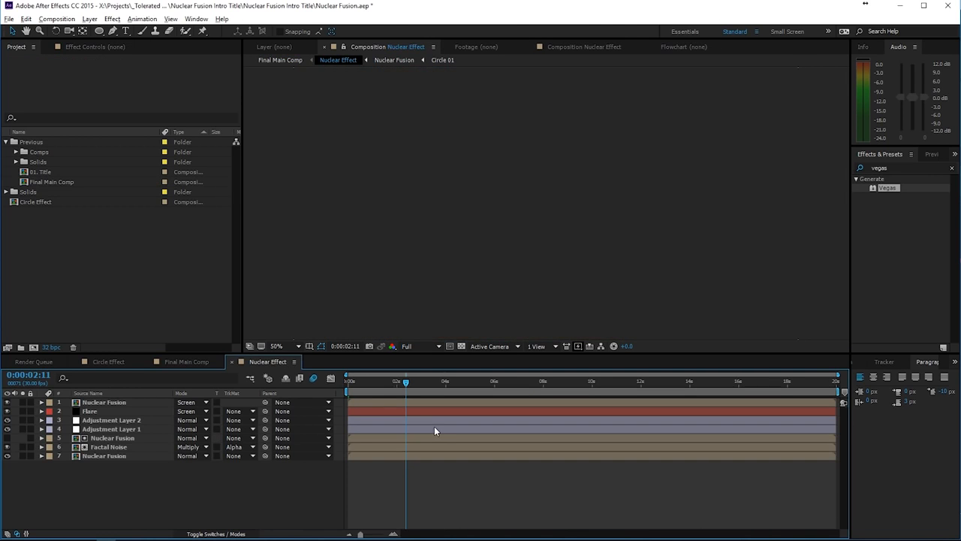
double_click(392, 455)
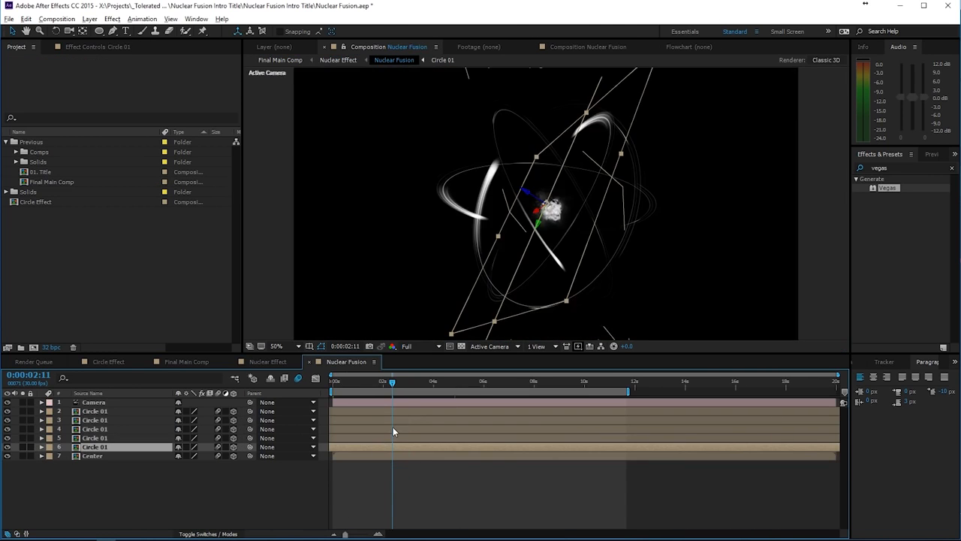
Open the nested Circle 01 composition, enlarge its streak at frame 5, and solo the Vegas 01 layer to examine it alone
double_click(393, 429)
left_click(411, 384)
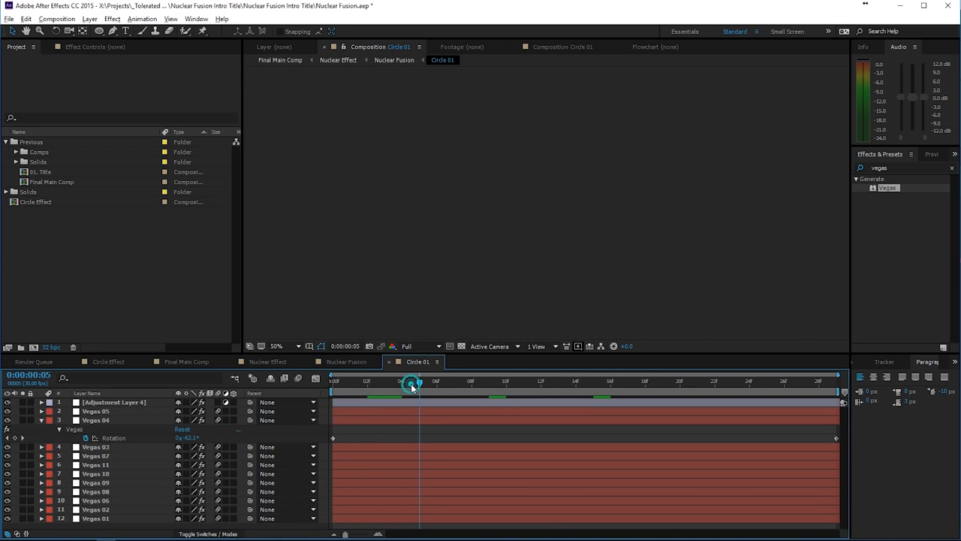
key("period")
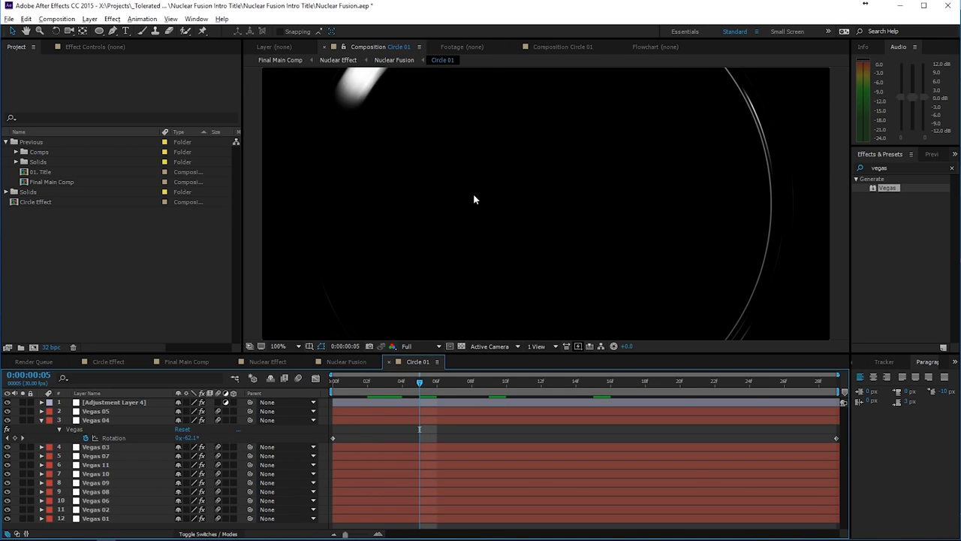
left_click_drag(458, 146, 536, 272)
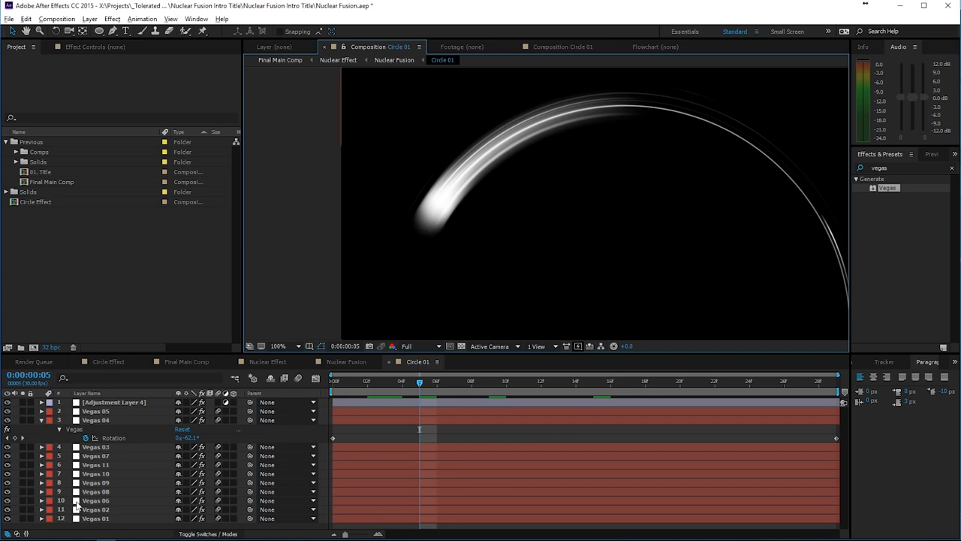
left_click(23, 518)
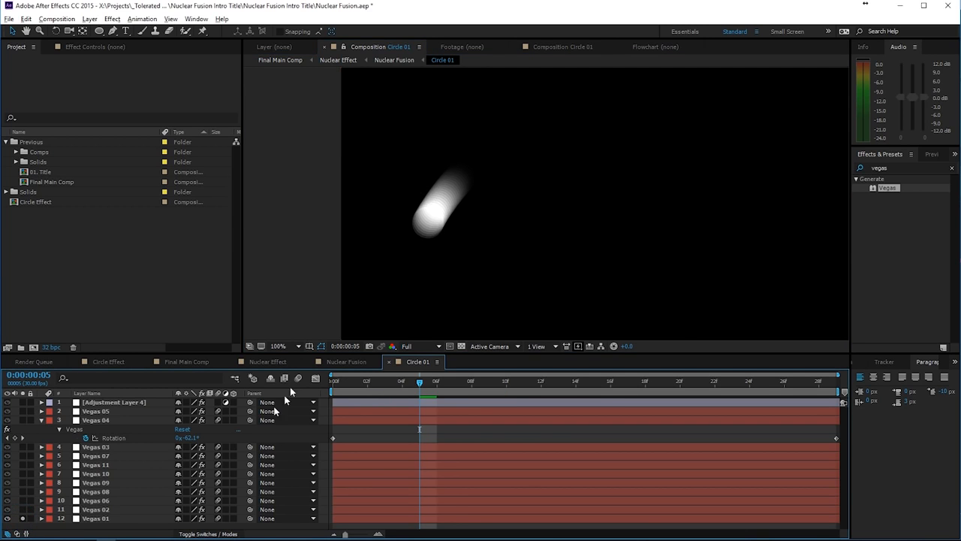
Close the Nuclear Fusion, Nuclear Effect and Final Main Comp timelines, keep Circle 01 open, and return to Circle Effect
left_click(344, 361)
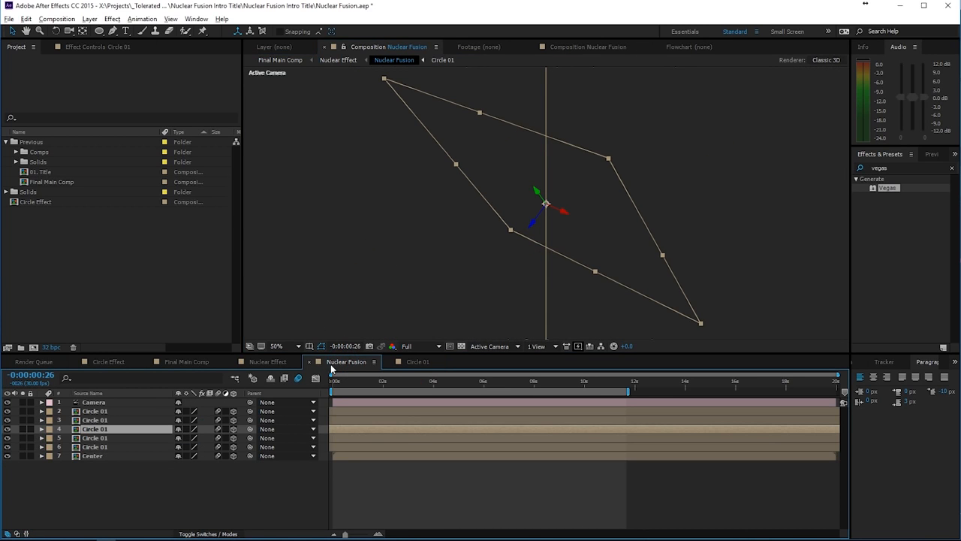
left_click(308, 362)
left_click(234, 360)
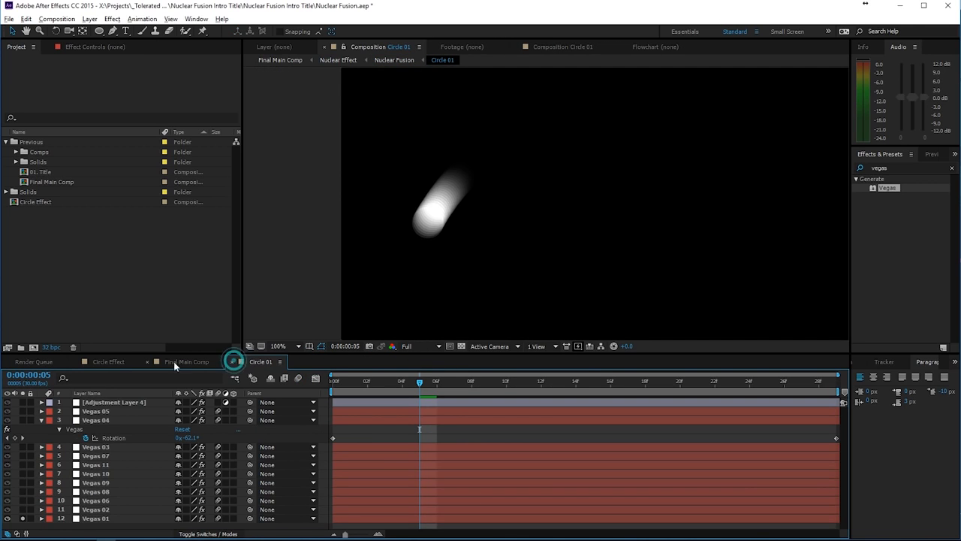
left_click(148, 361)
left_click(109, 361)
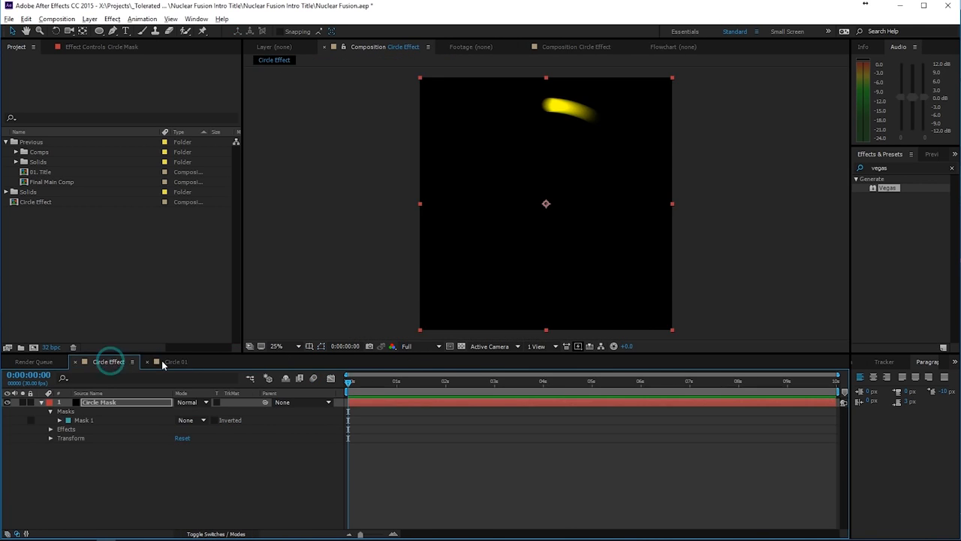
left_click(162, 362)
left_click(113, 362)
Change the Circle Mask layer's Vegas color to white (FFFFFF) and its segment length to 0.040
left_click(99, 47)
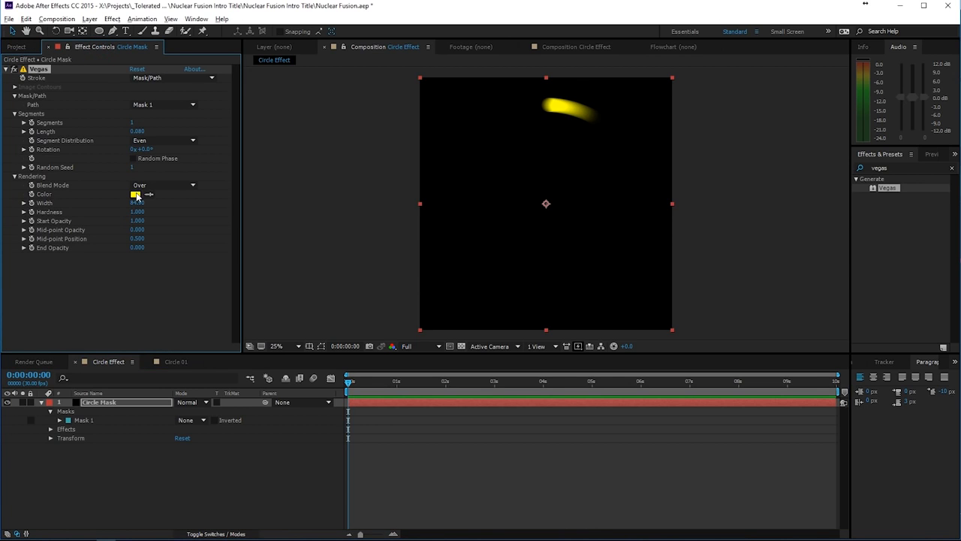
left_click(137, 195)
left_click_drag(792, 236, 659, 155)
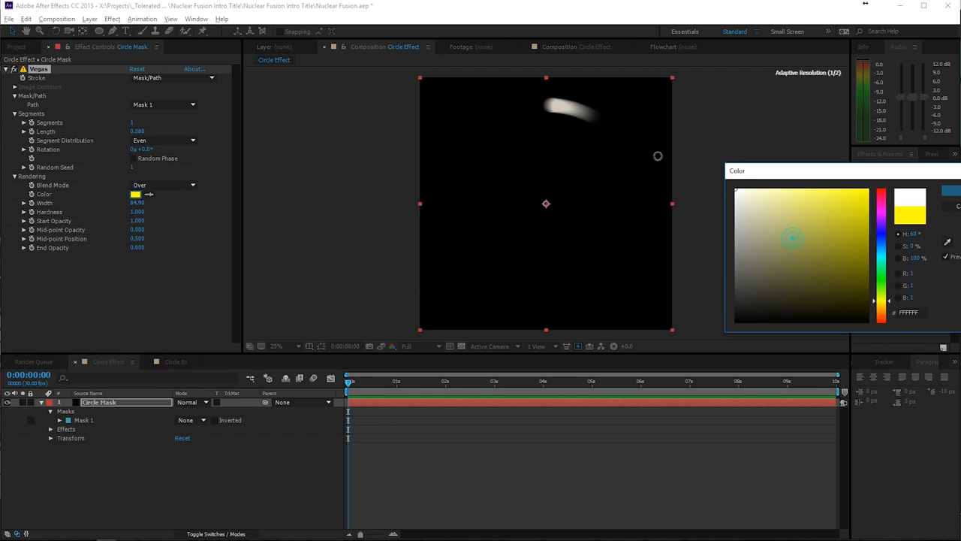
key("Return")
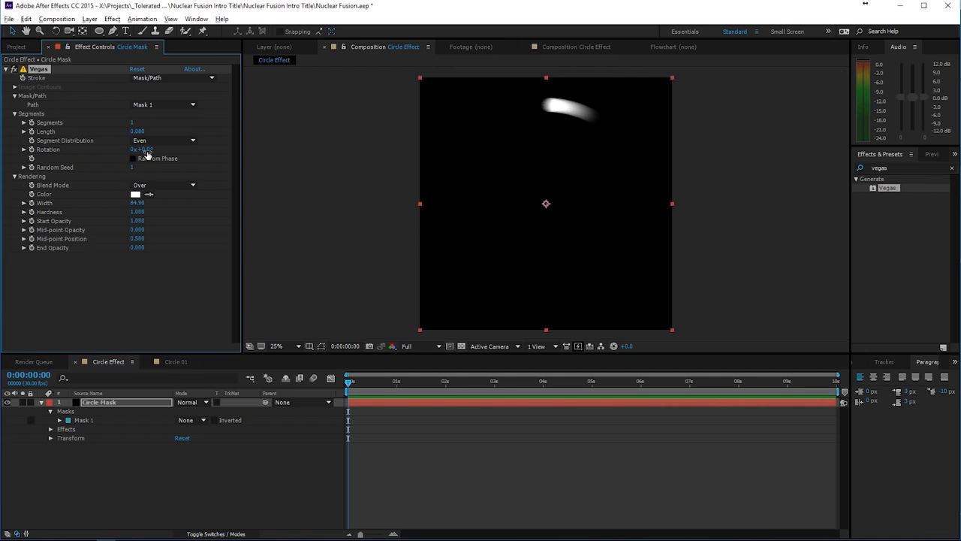
left_click_drag(139, 136, 133, 132)
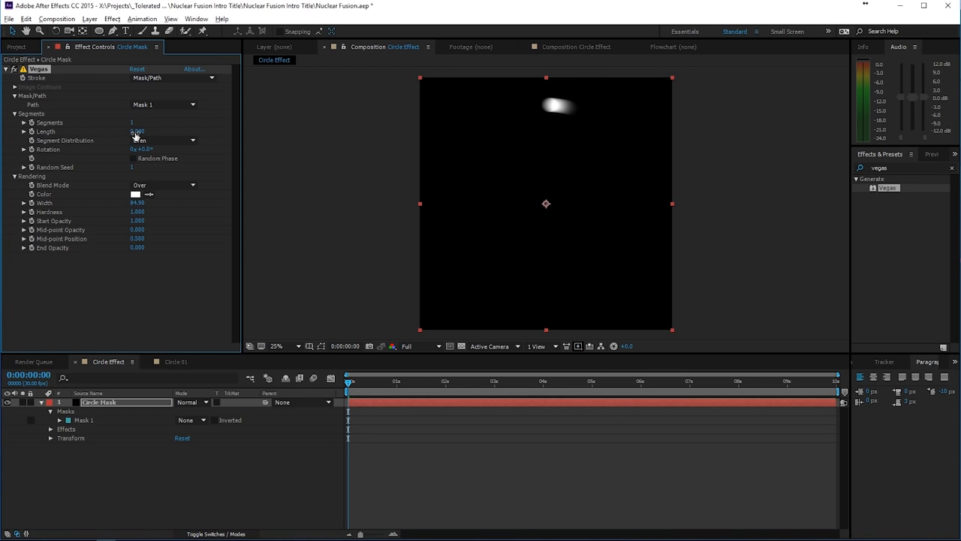
left_click(106, 403)
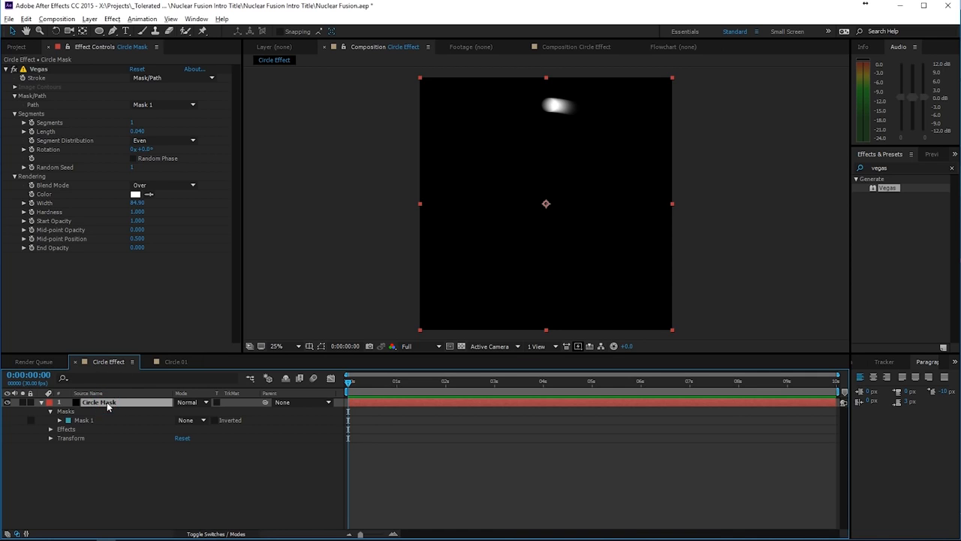
Keyframe the Vegas rotation from 0 at the start to -1 revolution at 0:00:09:29, and preview the motion
left_click(32, 150)
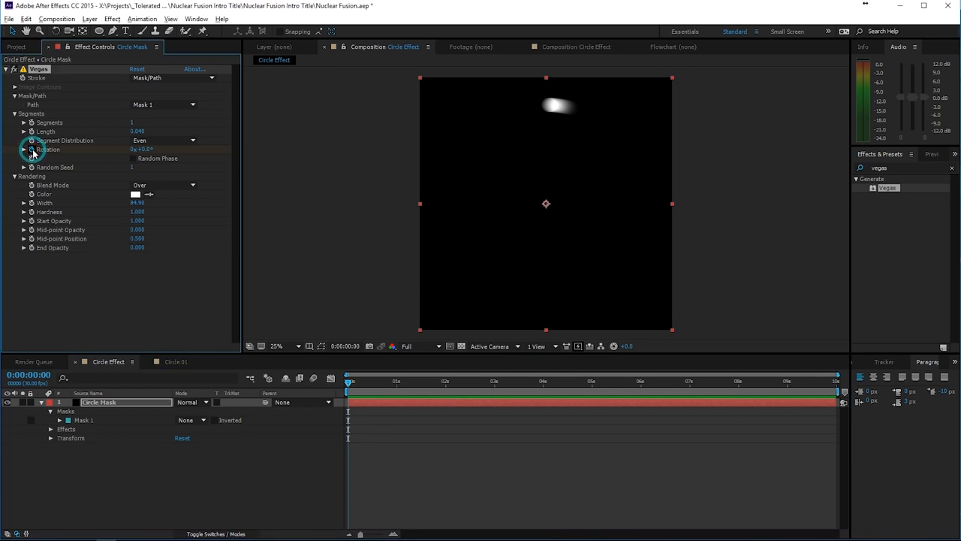
left_click_drag(377, 382, 897, 408)
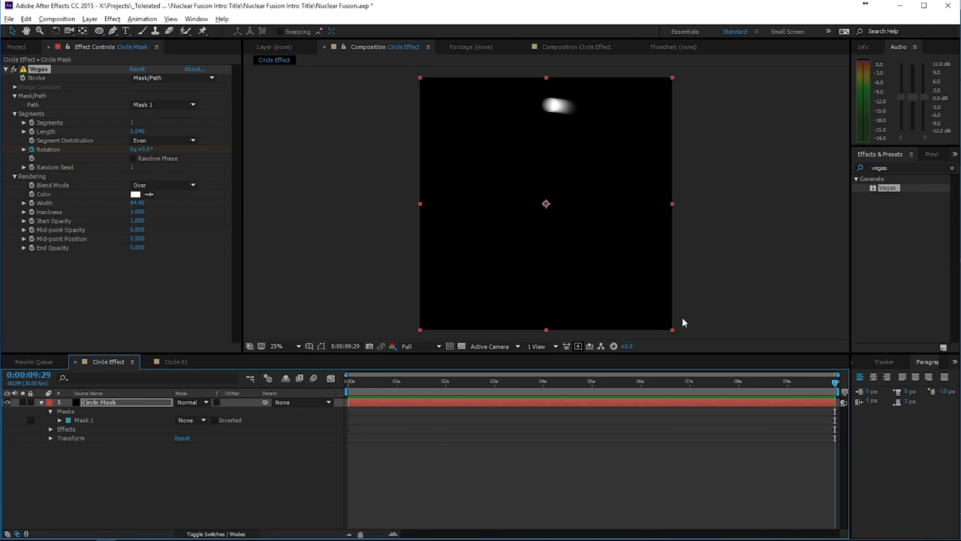
left_click(132, 149)
type("-")
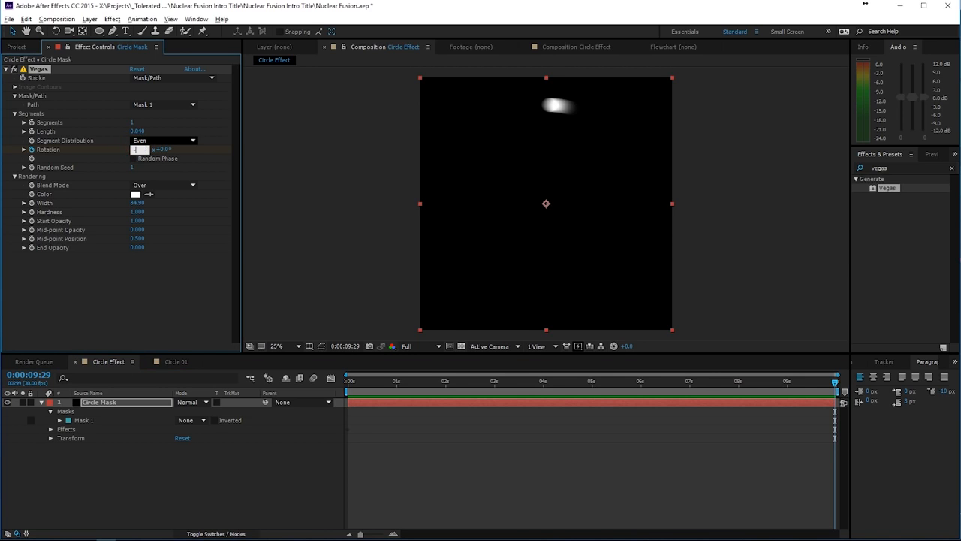
type("1")
key("Return")
mouse_move(351, 383)
left_mouse_down()
mouse_move(616, 407)
mouse_move(862, 389)
mouse_move(305, 385)
mouse_move(935, 406)
left_mouse_up()
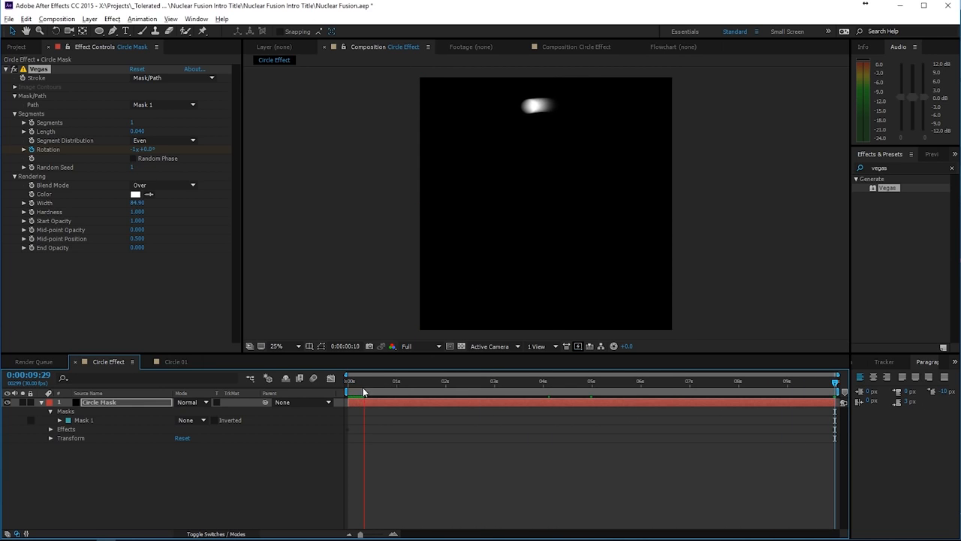
mouse_move(363, 387)
left_mouse_down()
mouse_move(928, 389)
mouse_move(308, 410)
mouse_move(826, 389)
mouse_move(214, 395)
mouse_move(363, 399)
mouse_move(336, 397)
mouse_move(314, 416)
left_mouse_up()
Duplicate the Circle Mask layer and set the copy's Vegas length to 0.120 and width to 62.70
left_click(131, 402)
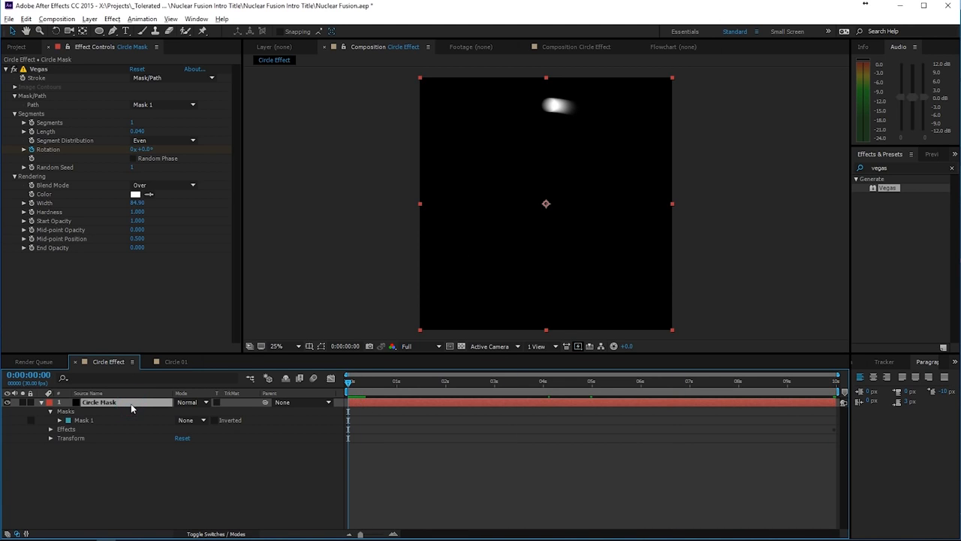
key("ctrl+d")
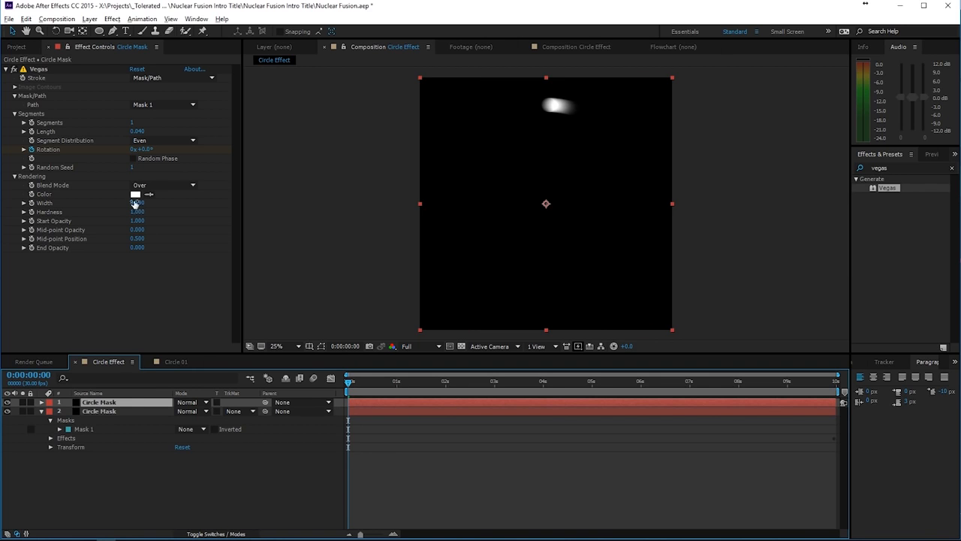
left_click_drag(141, 132, 140, 132)
left_click_drag(135, 202, 77, 199)
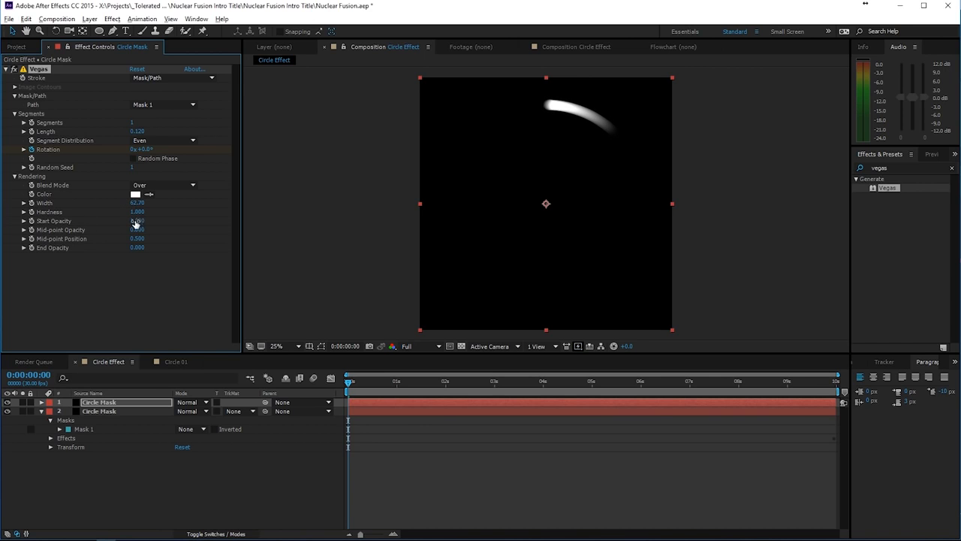
left_click_drag(137, 247, 198, 237)
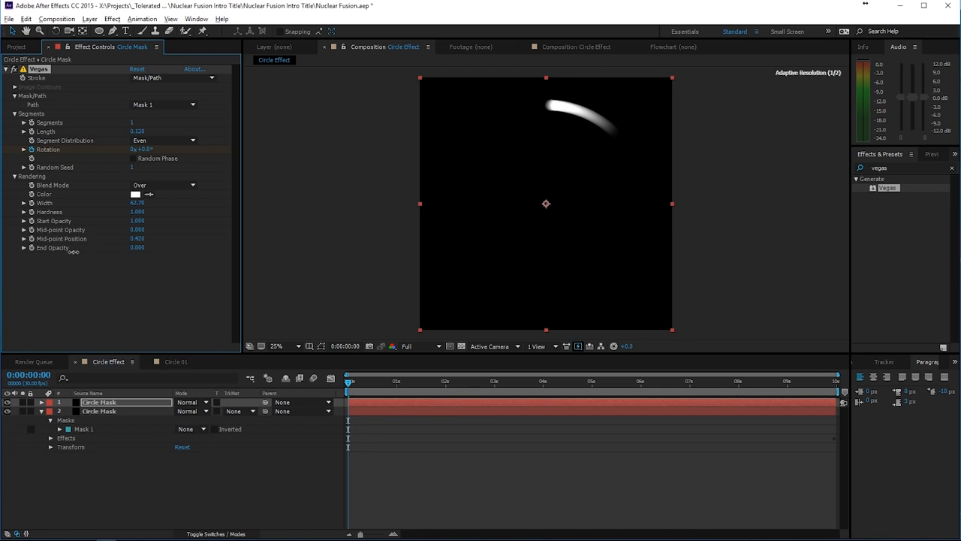
left_click_drag(73, 252, 43, 254)
key("ctrl+z")
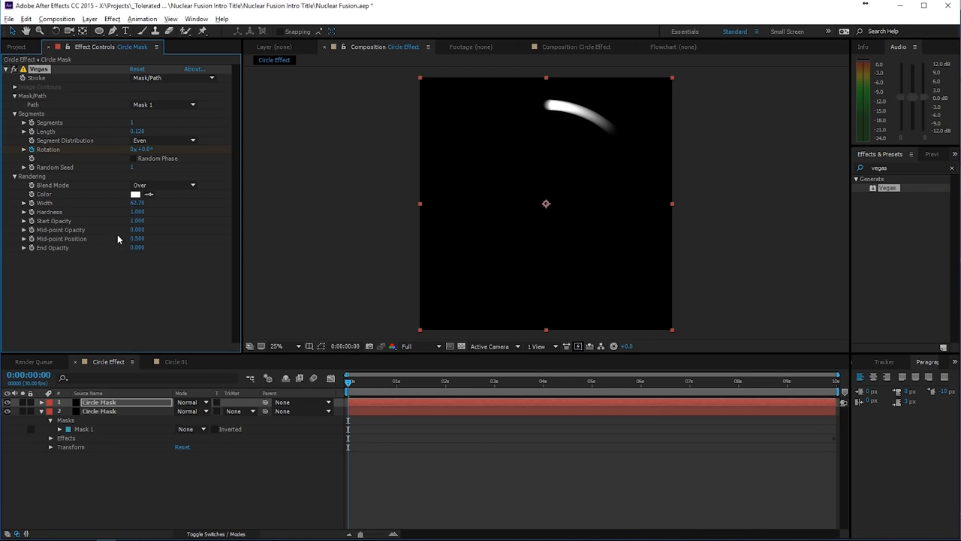
Set the duplicated layer's Vegas mid-point opacity to -0.380
left_click_drag(139, 230, 119, 229)
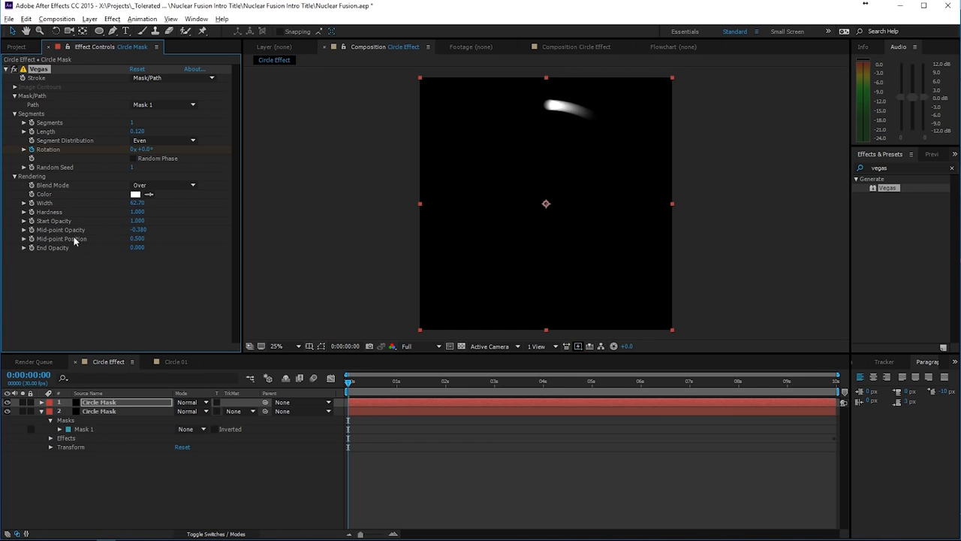
Duplicate the adjusted Circle Mask layer and set the new copy's Vegas length to 0.900 and width to 11.00
key("ctrl+d")
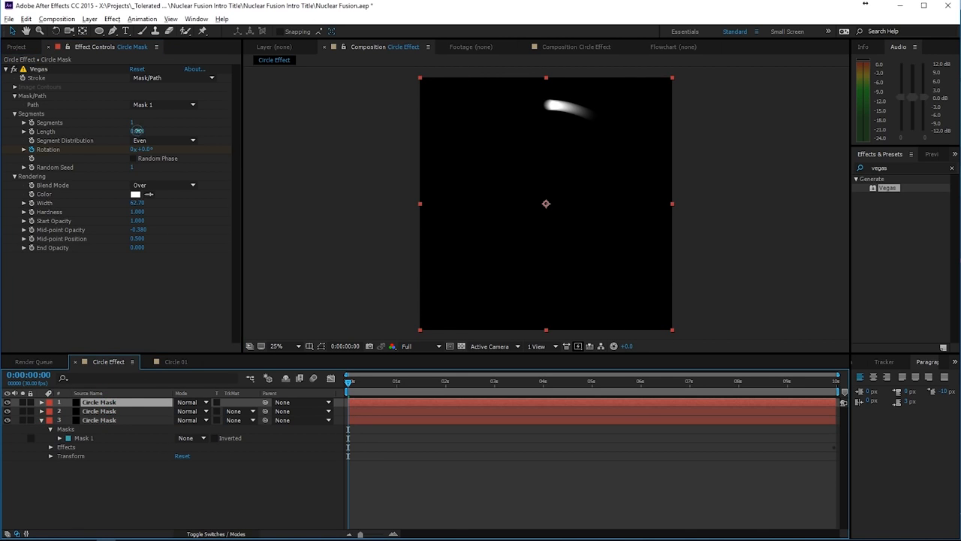
mouse_move(137, 130)
left_mouse_down()
mouse_move(197, 138)
mouse_move(183, 163)
left_mouse_up()
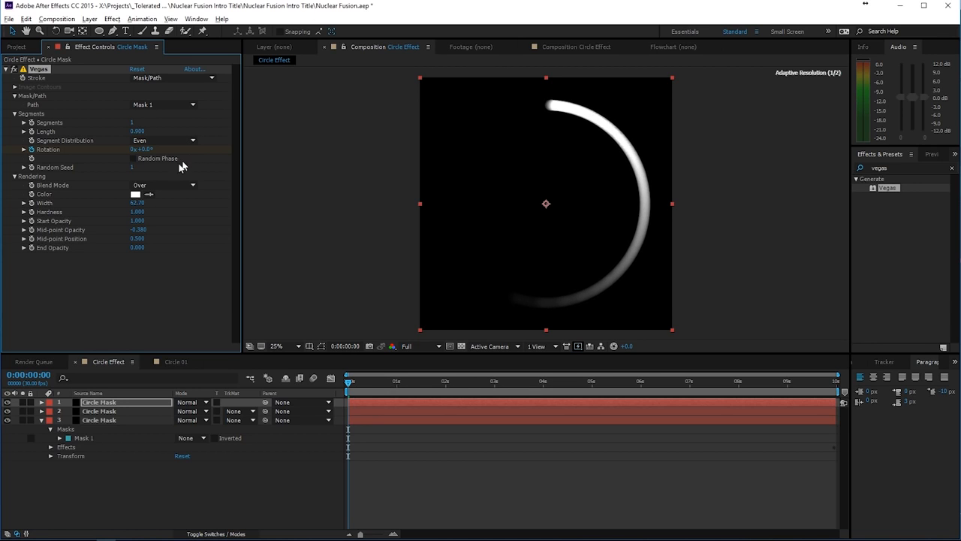
mouse_move(138, 202)
left_mouse_down()
mouse_move(47, 224)
mouse_move(57, 231)
mouse_move(139, 206)
mouse_move(31, 215)
left_mouse_up()
Set the Vegas hardness of the middle Circle Mask layer to 0
left_click(107, 413)
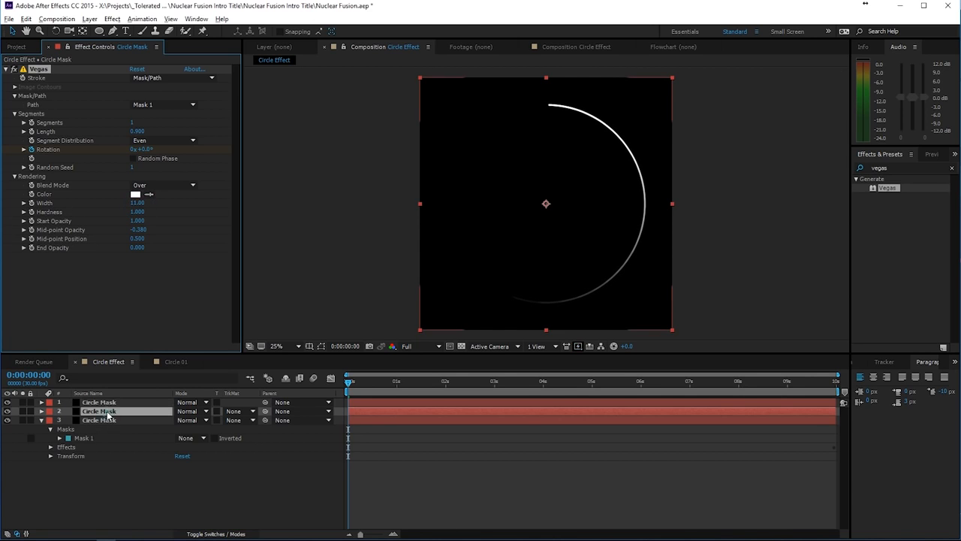
left_click_drag(137, 212, 65, 221)
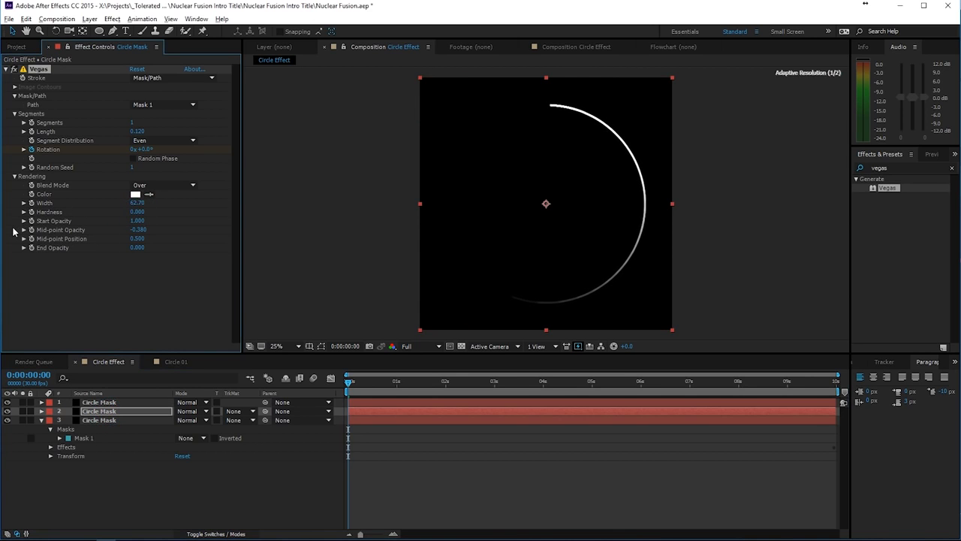
Set the upper two Circle Mask layers to Screen blending and reduce the topmost layer's Vegas width to 2.30
left_click(94, 402)
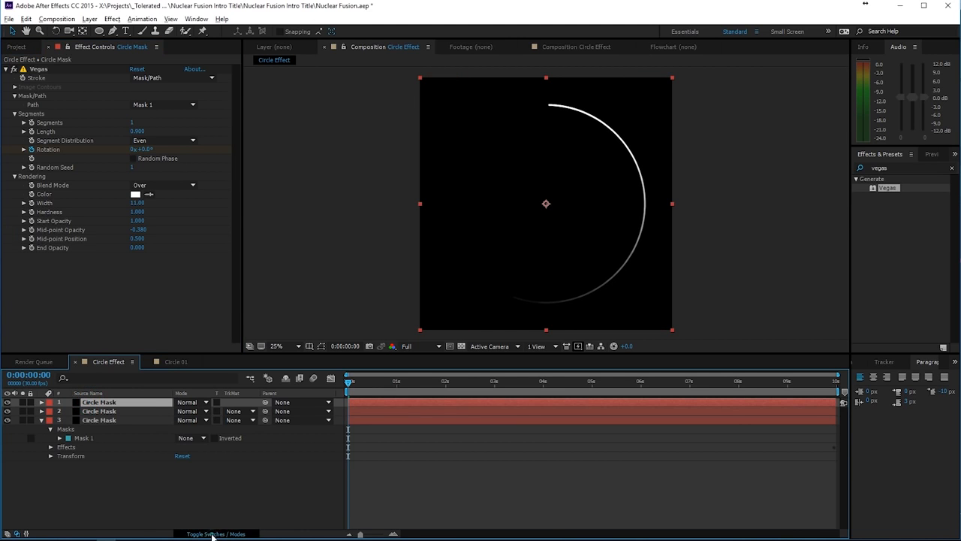
left_click(200, 413)
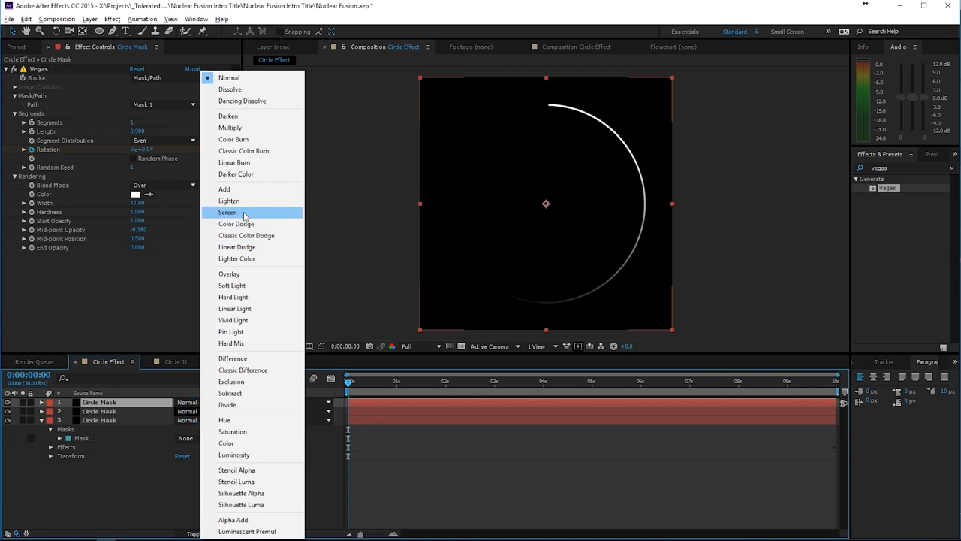
left_click(227, 212)
left_click(193, 401)
left_click(236, 212)
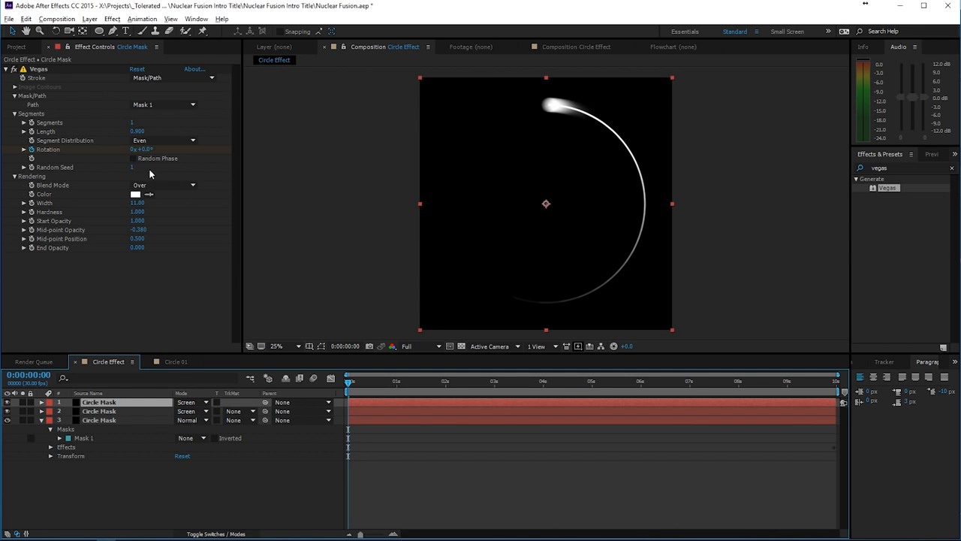
mouse_move(138, 206)
left_mouse_down()
mouse_move(89, 212)
mouse_move(97, 212)
left_mouse_up()
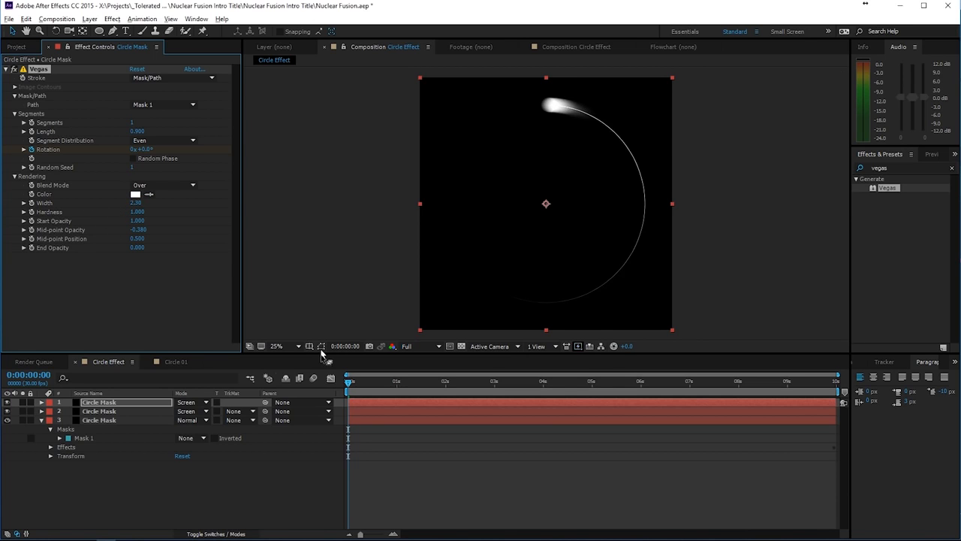
Unsolo Vegas 01 in the Circle 01 composition and examine the complete reference streak at a smaller magnification
left_click(175, 362)
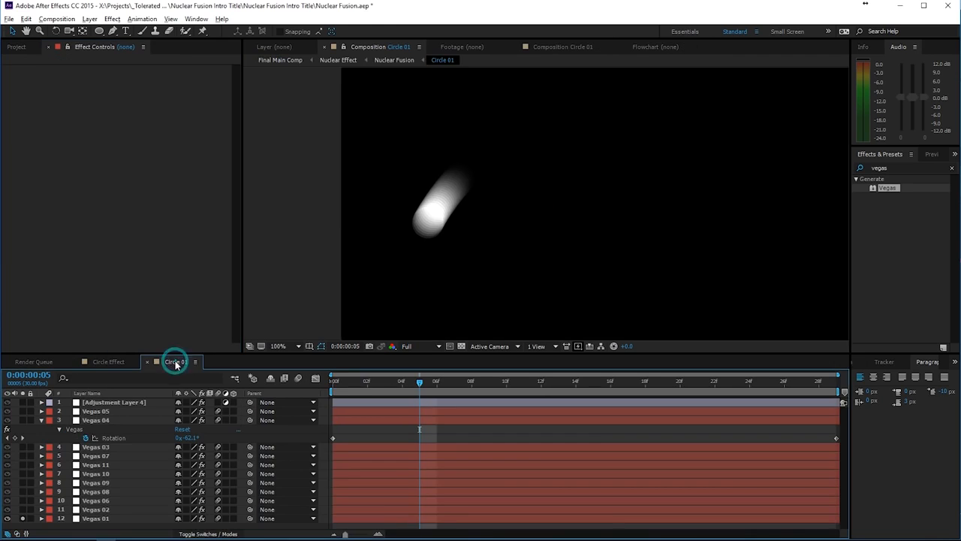
left_click(23, 518)
scroll(470, 222, "down", 1)
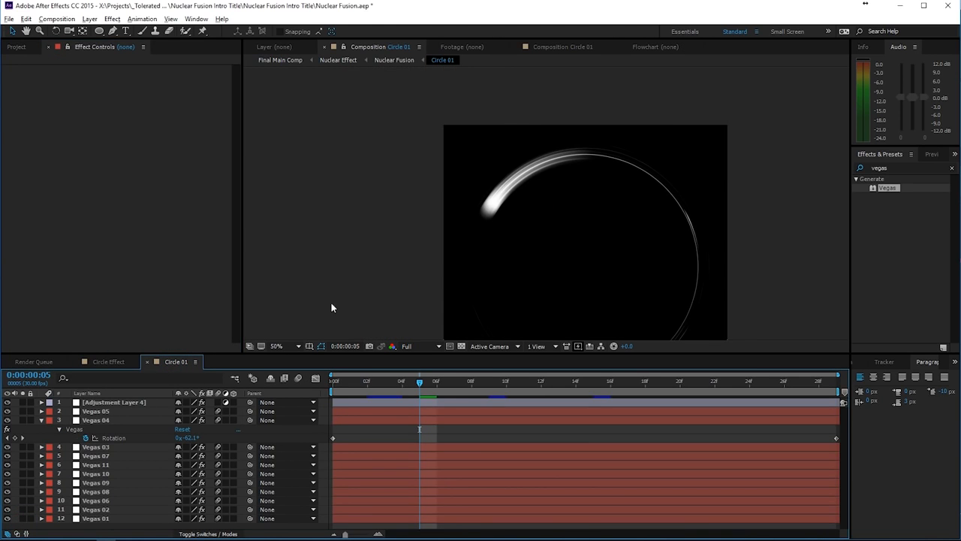
Return to Circle Effect and set the middle Circle Mask layer's Vegas length to 0.600
left_click(105, 362)
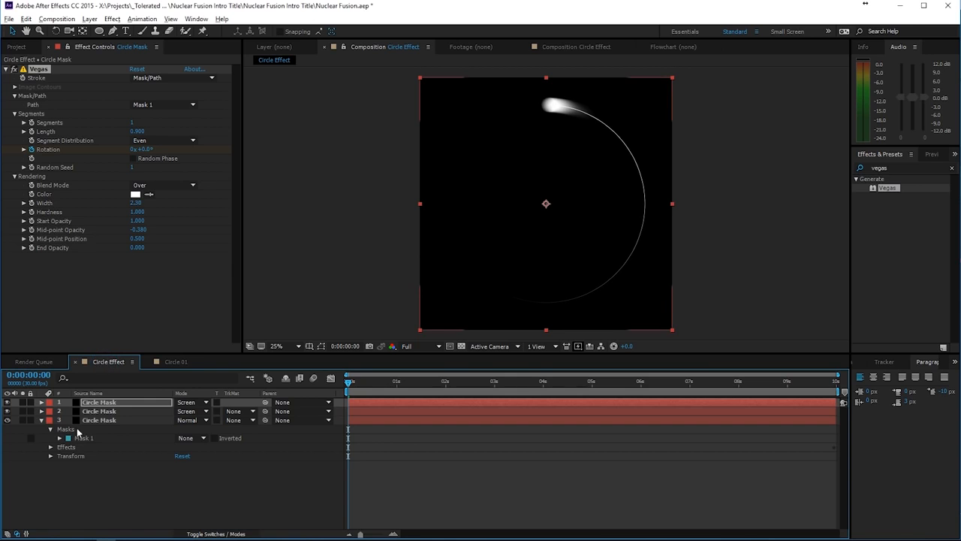
left_click(105, 410)
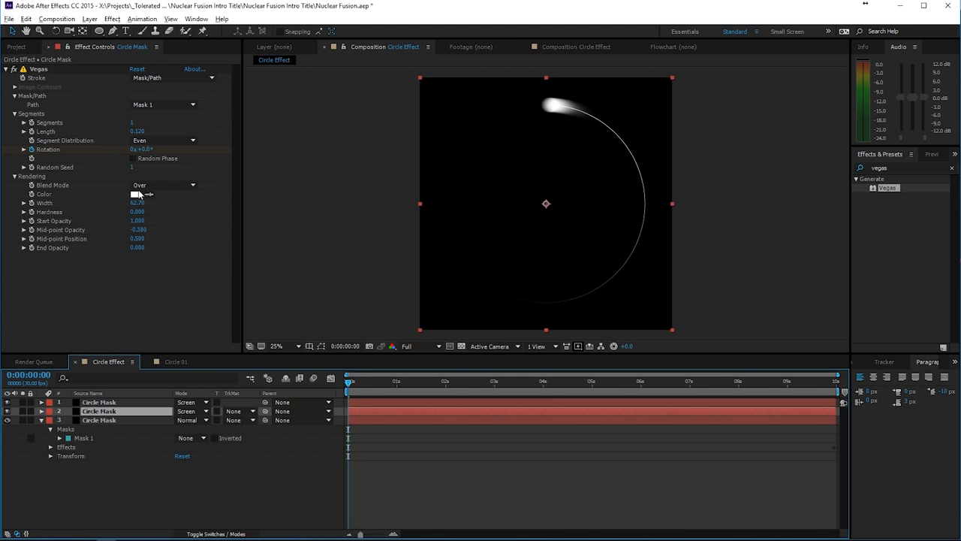
left_click_drag(137, 131, 167, 136)
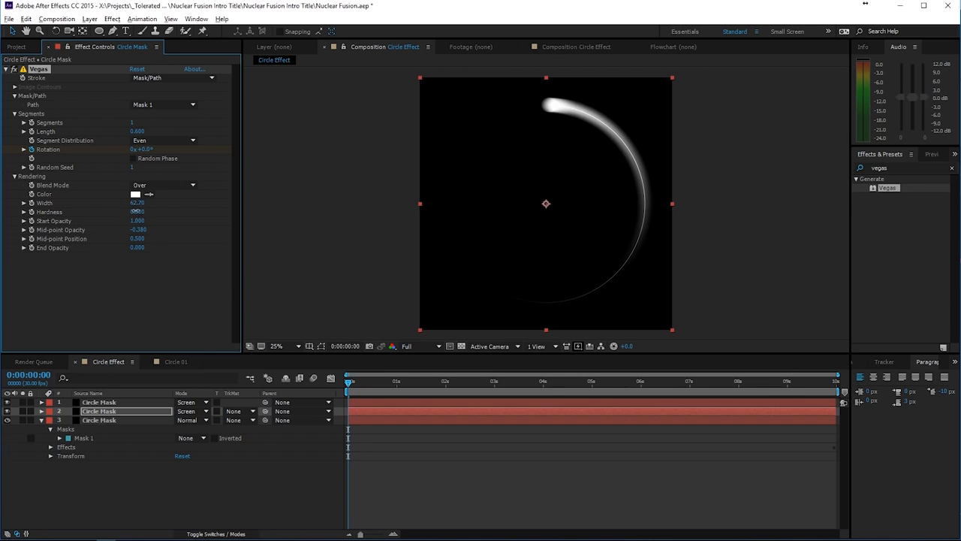
Set the middle Circle Mask layer's Vegas hardness to 0.610 and mid-point opacity to -0.550, comparing the streak with Circle 01
mouse_move(134, 211)
left_mouse_down()
mouse_move(181, 209)
mouse_move(168, 209)
left_mouse_up()
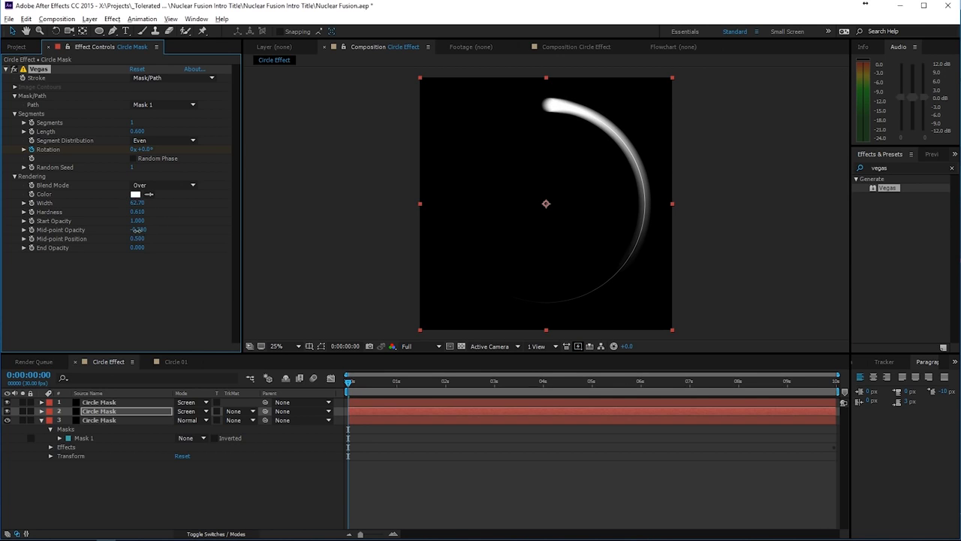
mouse_move(136, 229)
left_mouse_down()
mouse_move(156, 229)
mouse_move(120, 230)
left_mouse_up()
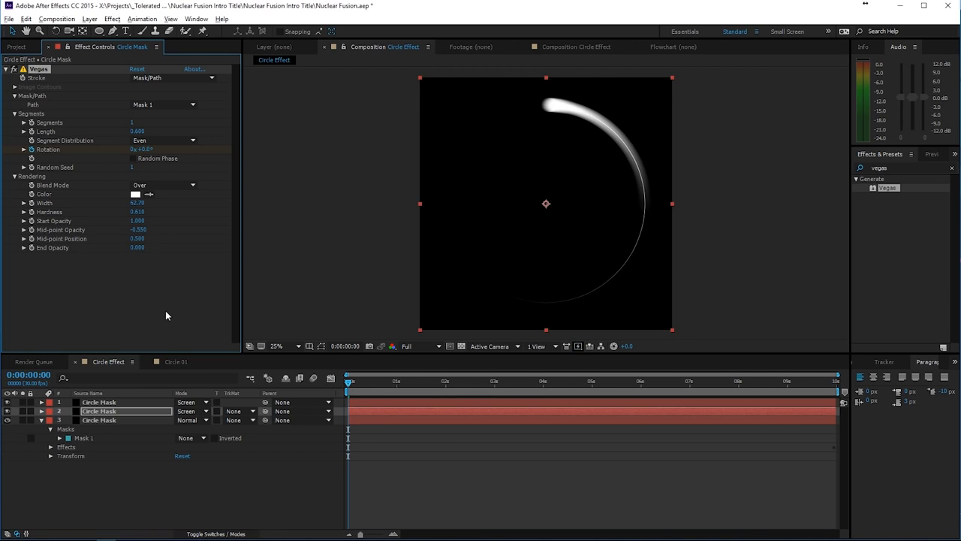
left_click(175, 362)
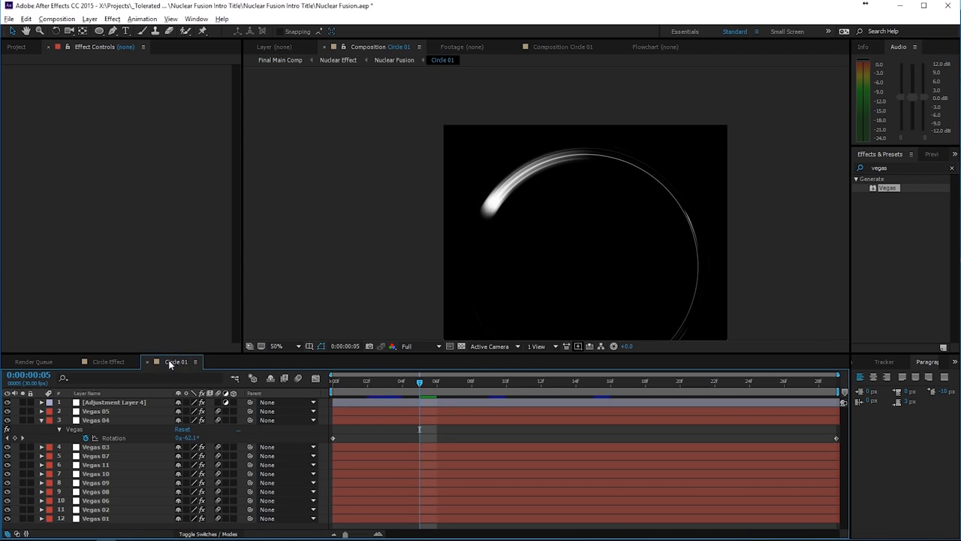
left_click(103, 362)
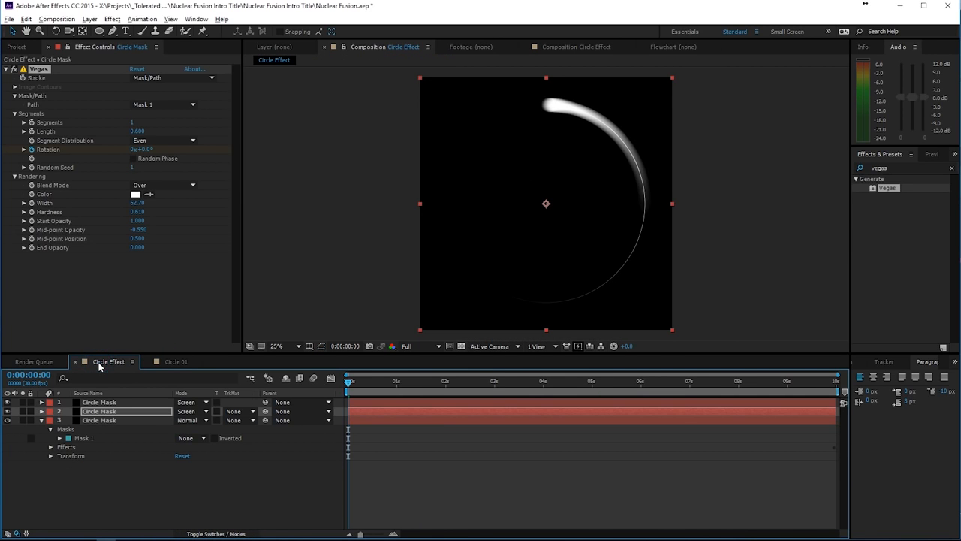
Duplicate the topmost Circle Mask layer and scale the copy's circular mask path down slightly about its centre
left_click(110, 402)
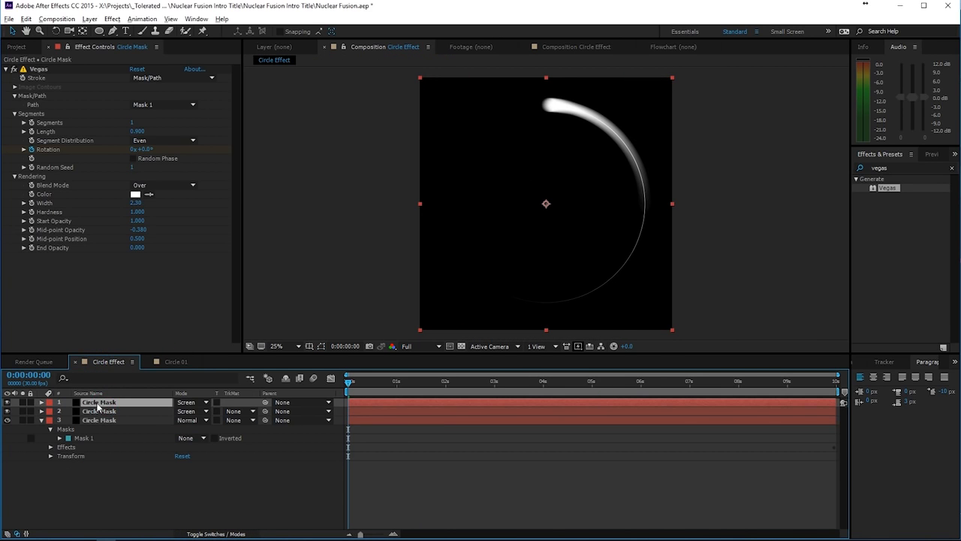
key("ctrl+d")
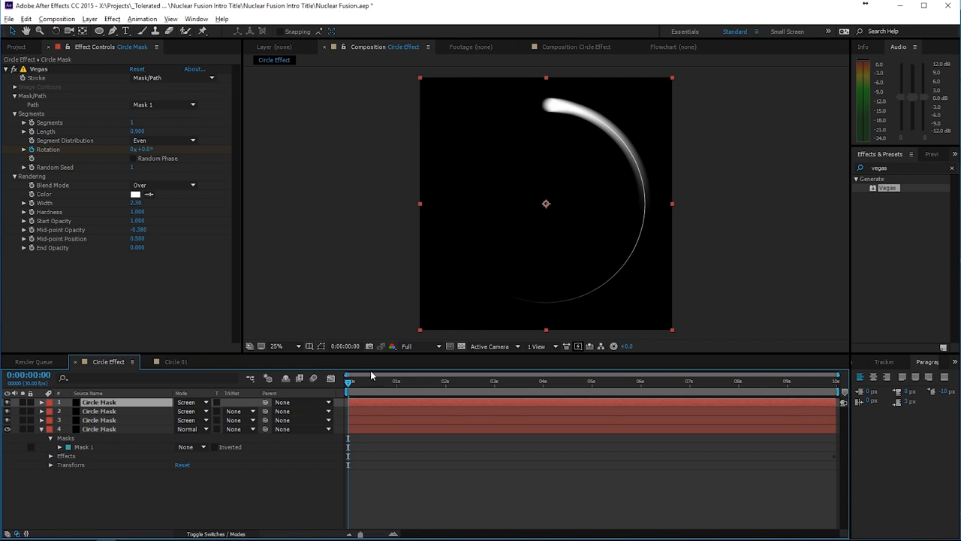
left_click(321, 346)
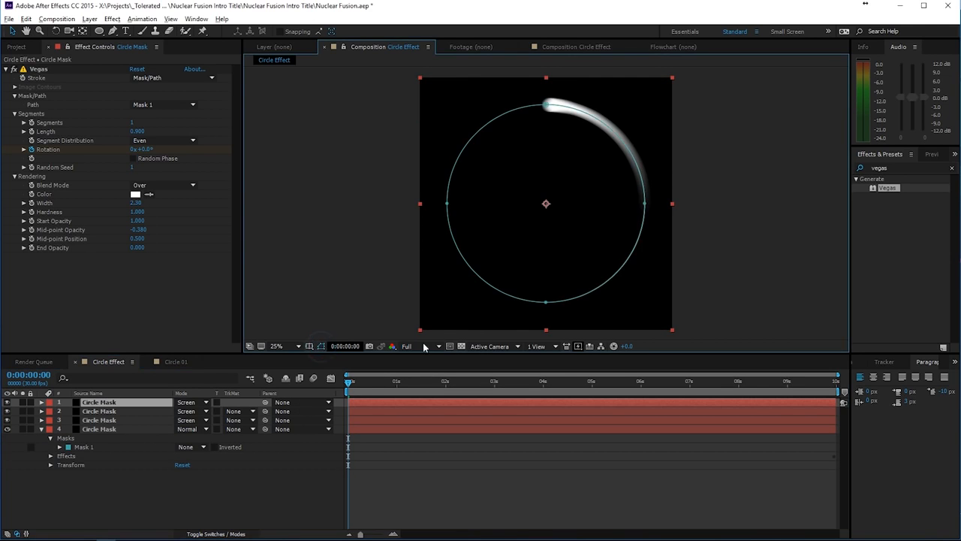
double_click(547, 303)
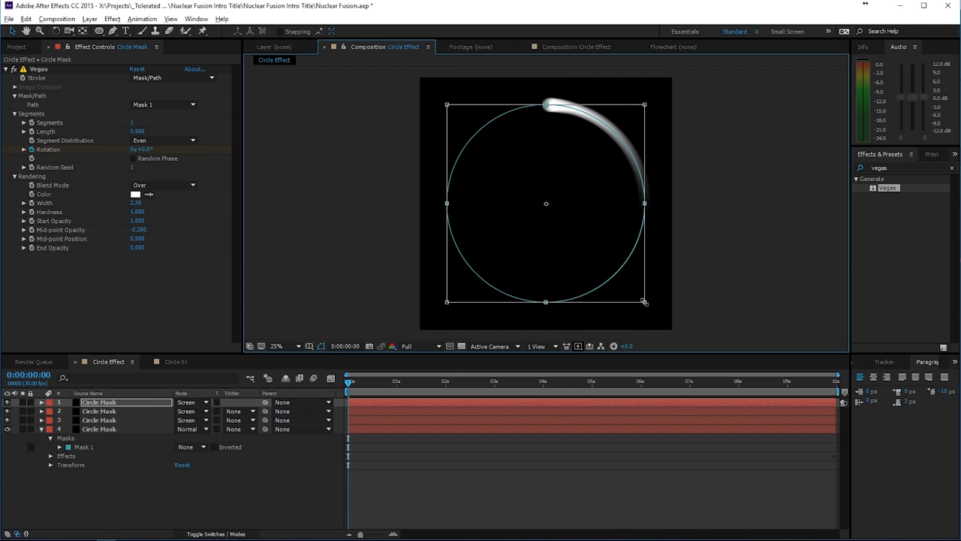
left_click(643, 302)
mouse_move(639, 303)
left_mouse_down()
mouse_move(643, 289)
mouse_move(627, 278)
mouse_move(650, 316)
mouse_move(623, 289)
mouse_move(642, 299)
left_mouse_up()
double_click(629, 286)
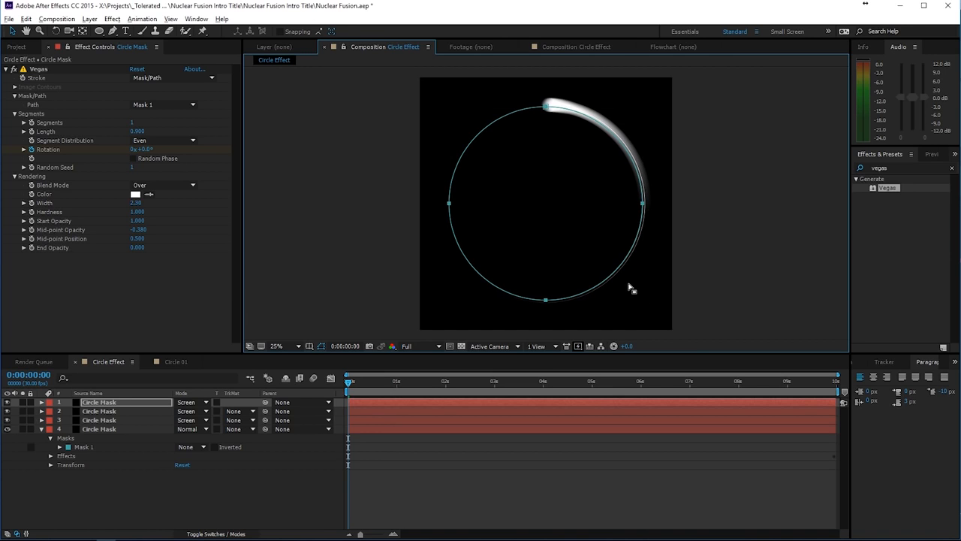
scroll(641, 228, "up", 2)
left_click_drag(724, 163, 566, 212)
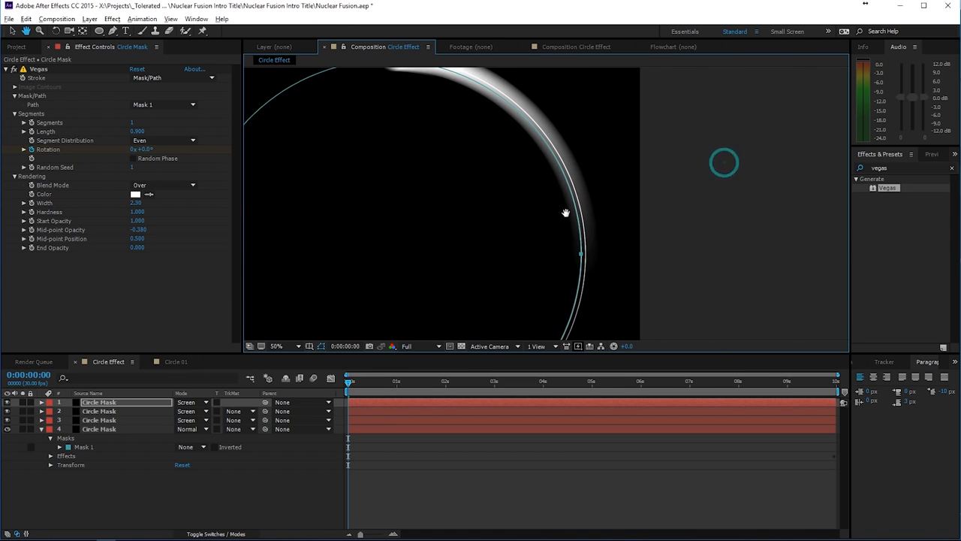
Set the topmost Circle Mask layer's Vegas width to 0.70 and length to 0.550, with mask outlines hidden
left_click(110, 404)
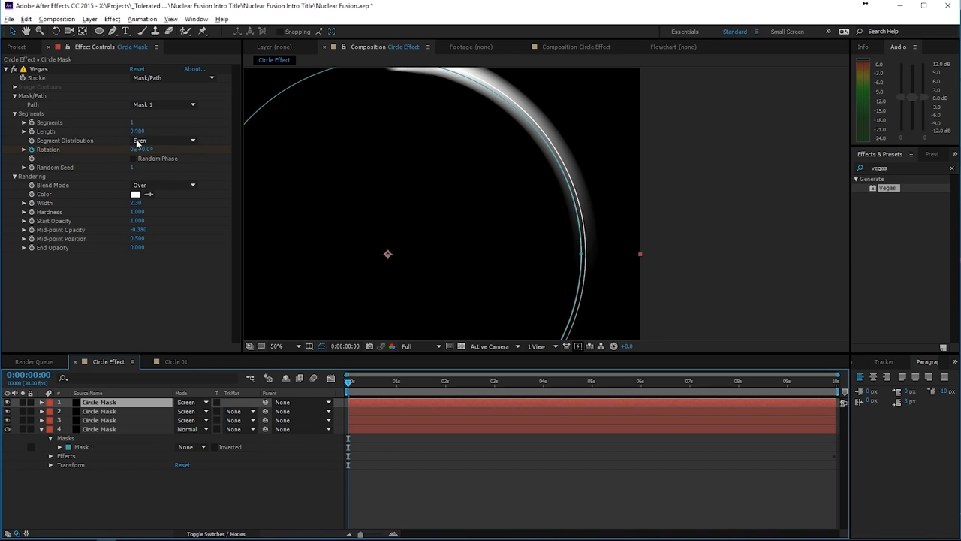
mouse_move(132, 203)
left_mouse_down()
mouse_move(133, 214)
mouse_move(132, 204)
left_mouse_up()
left_click(322, 347)
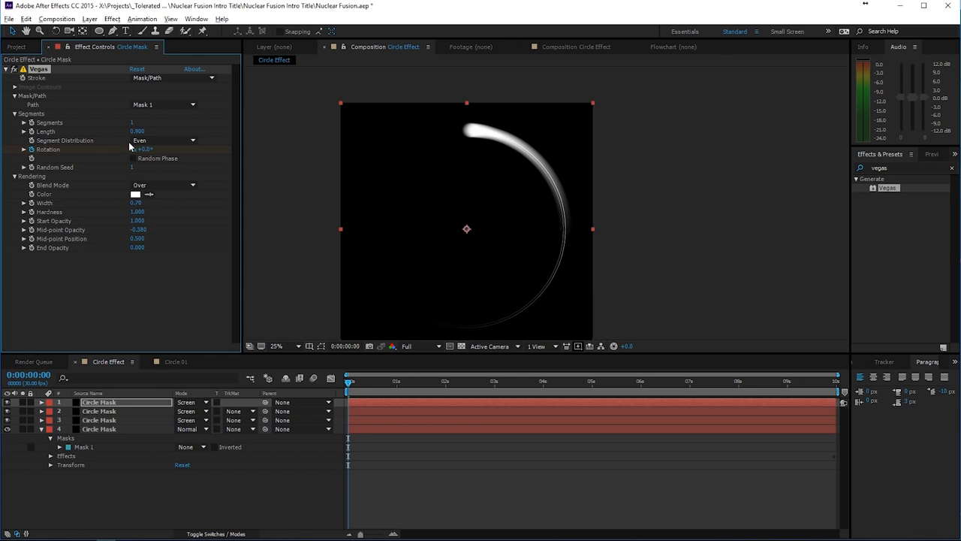
left_click_drag(138, 135, 130, 148)
Duplicate the topmost Circle Mask layer again and scale the copy's circular mask path up slightly
left_click(103, 401)
key("ctrl+d")
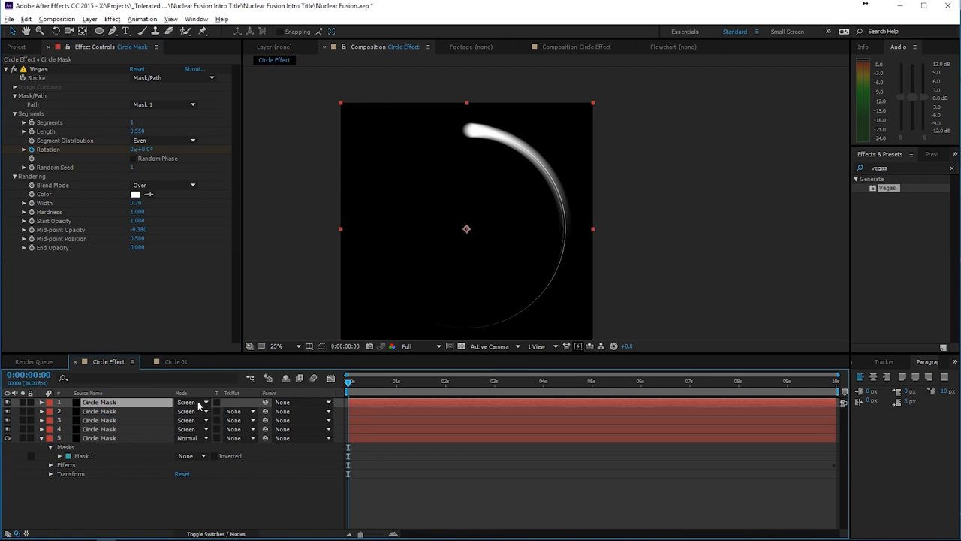
left_click(322, 345)
double_click(564, 230)
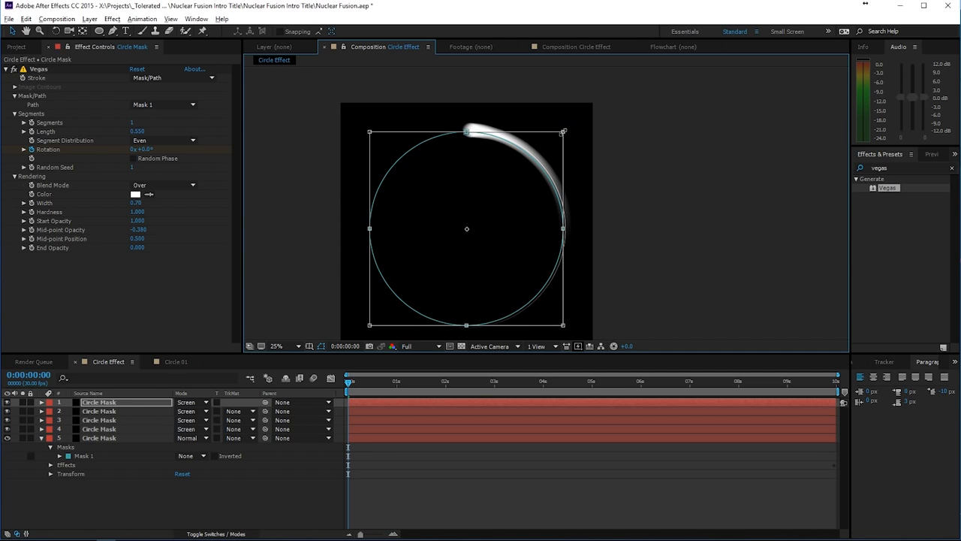
left_click_drag(564, 132, 570, 132)
key("Return")
left_click(620, 188)
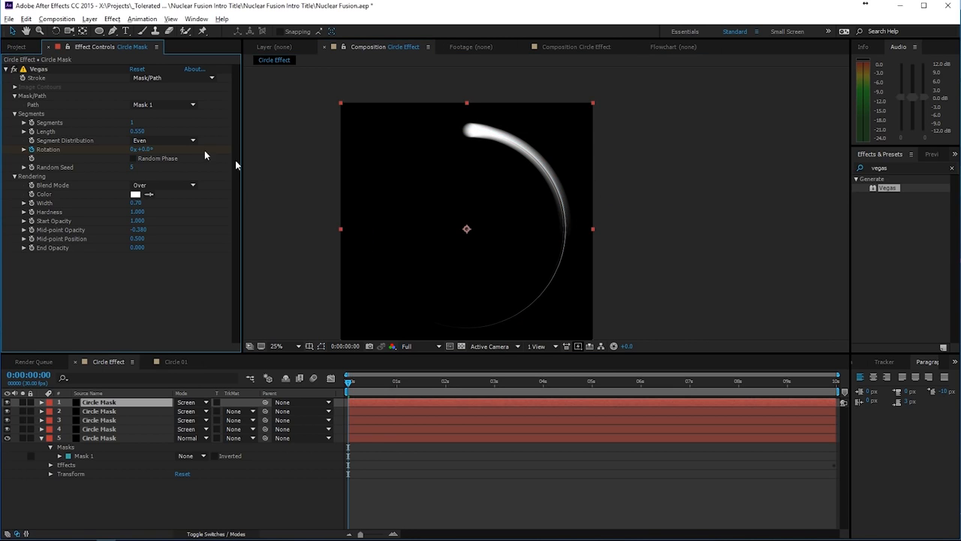
Set the topmost Circle Mask layer's Vegas to 2 segments with length 0.130 and random seed 5
left_click(132, 122)
type("2")
key("Return")
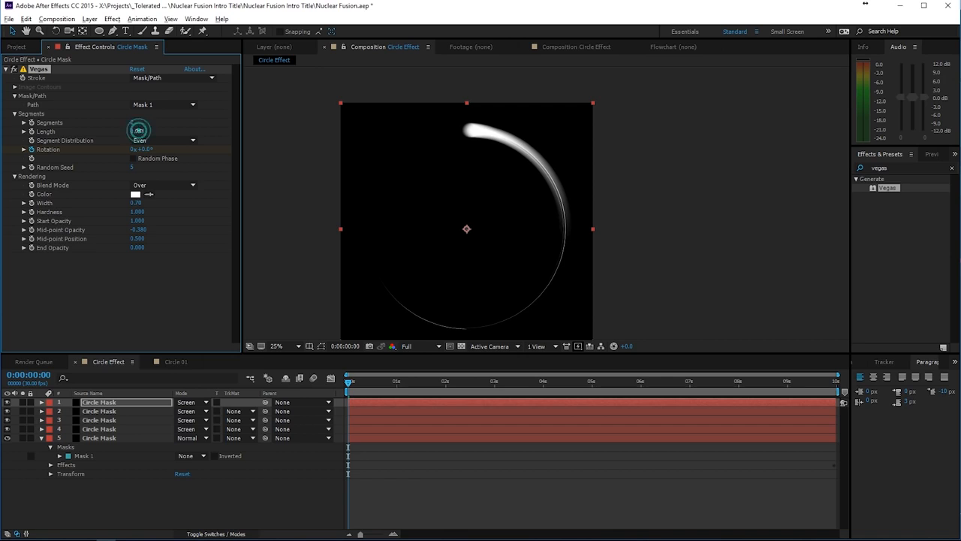
left_click_drag(134, 131, 130, 133)
key("Return")
Duplicate the two-segment Circle Mask layer and shrink the copy's mask path to sit inside the other circles
key("ctrl+d")
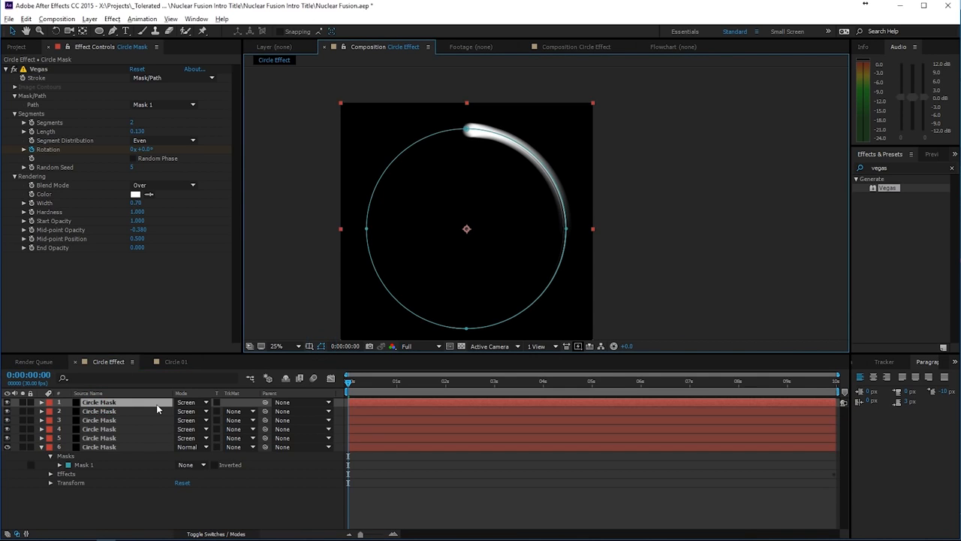
key("m")
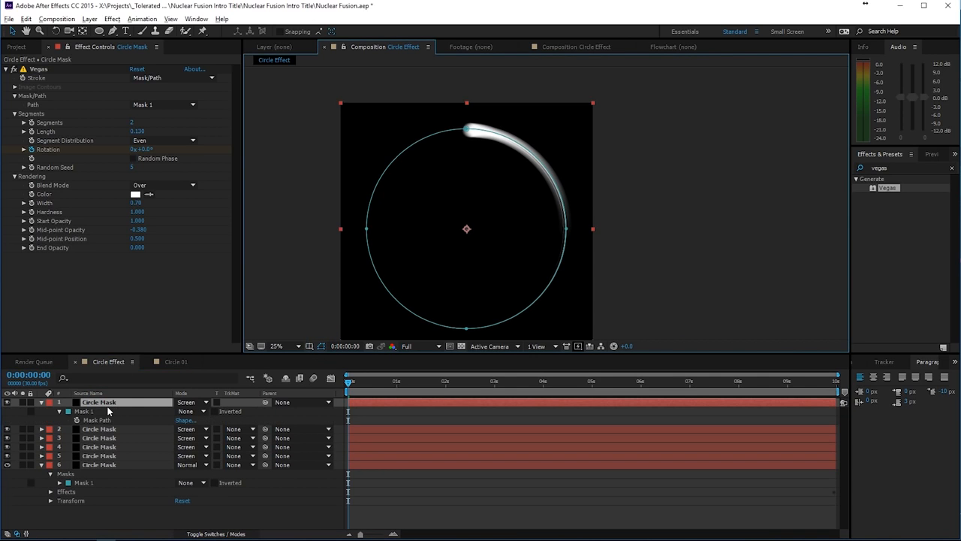
double_click(464, 329)
left_click_drag(566, 329, 561, 327)
double_click(524, 299)
left_click(678, 263)
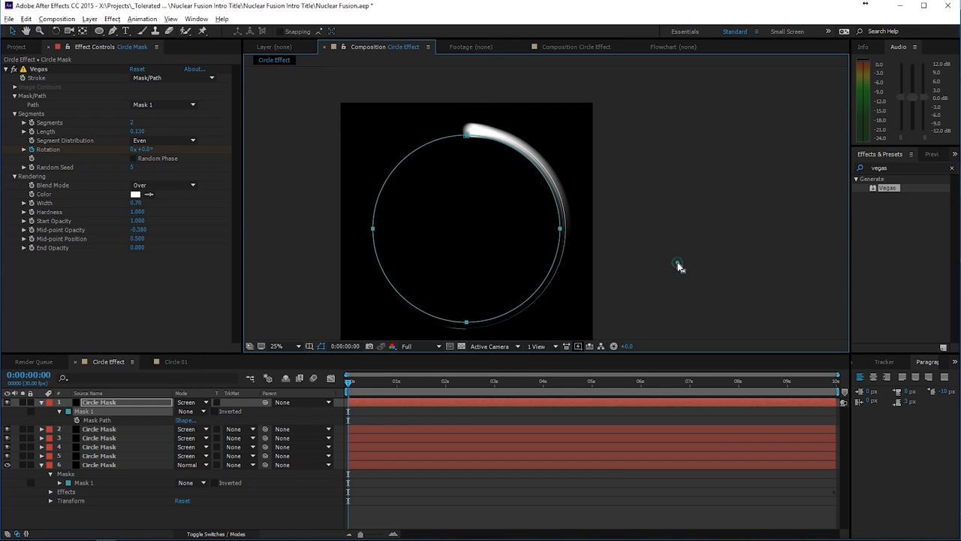
left_click(666, 263)
scroll(665, 263, "up", 2)
scroll(666, 263, "down", 2)
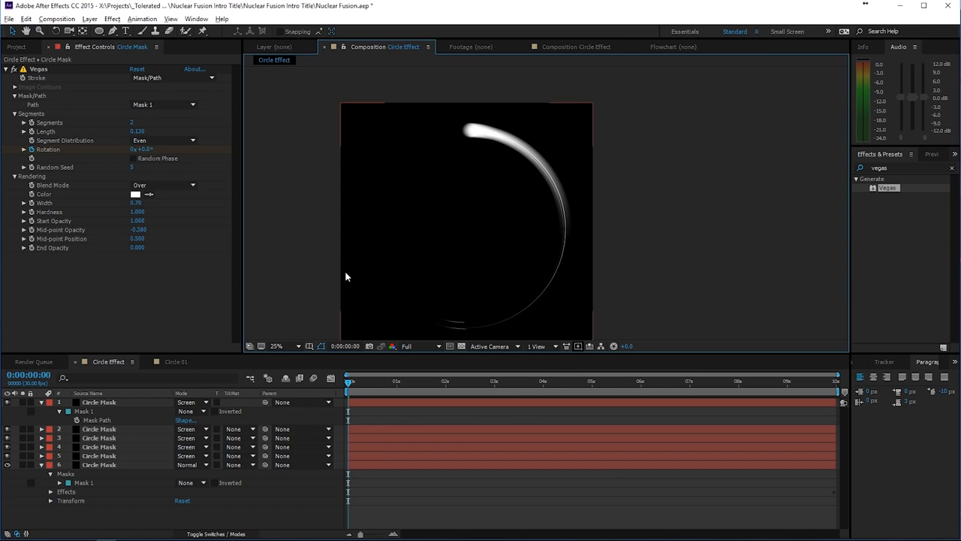
Set the topmost Circle Mask layer's Vegas segments to 4 and turn on Random Phase
left_click(132, 123)
type("4")
key("Return")
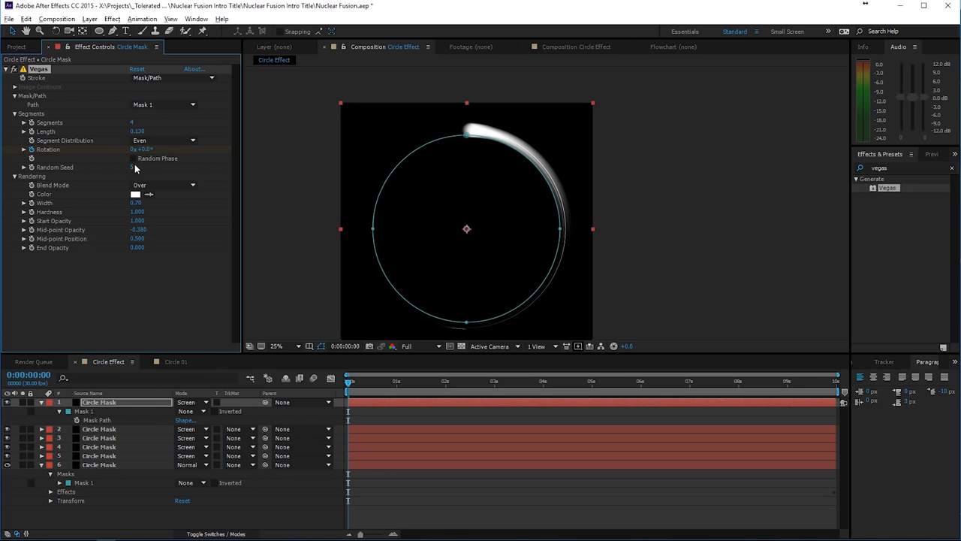
left_click(287, 157)
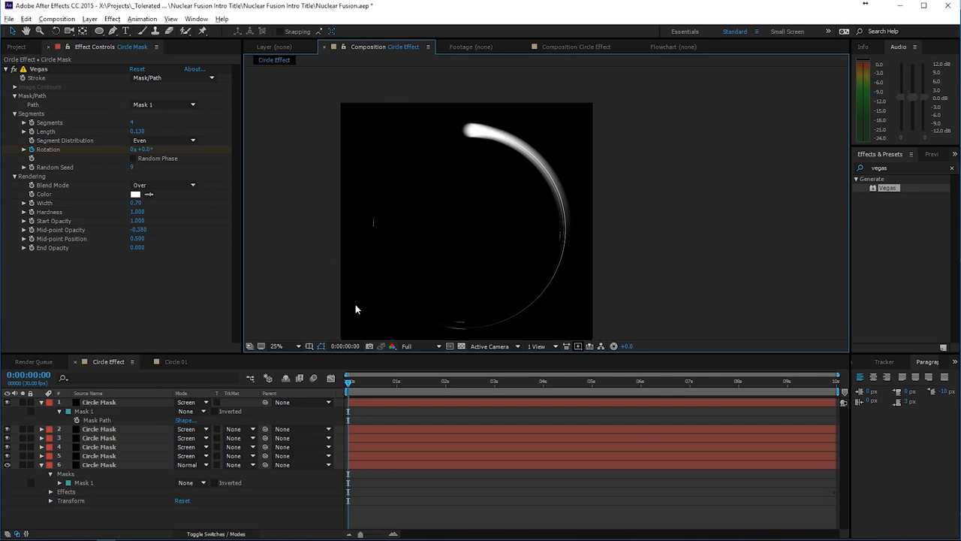
left_click(133, 160)
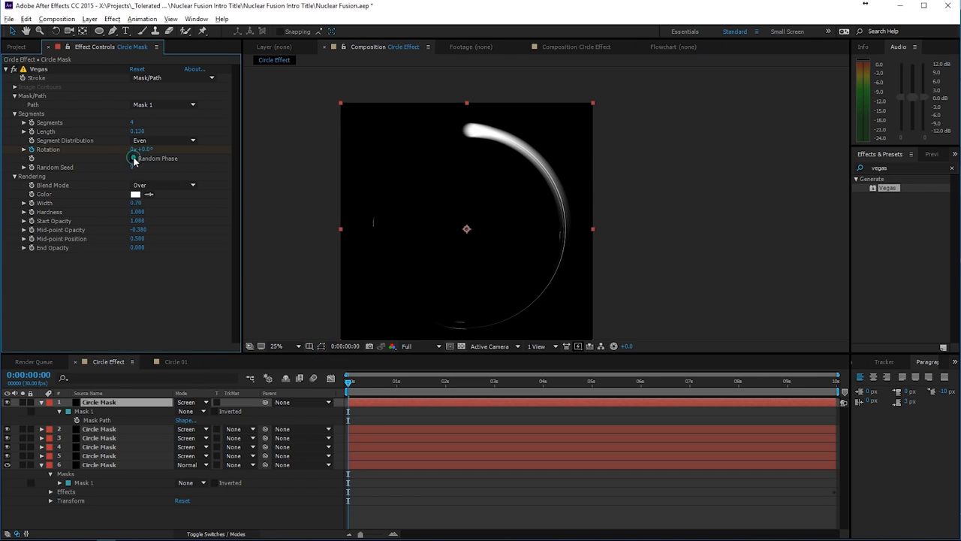
left_click(134, 160)
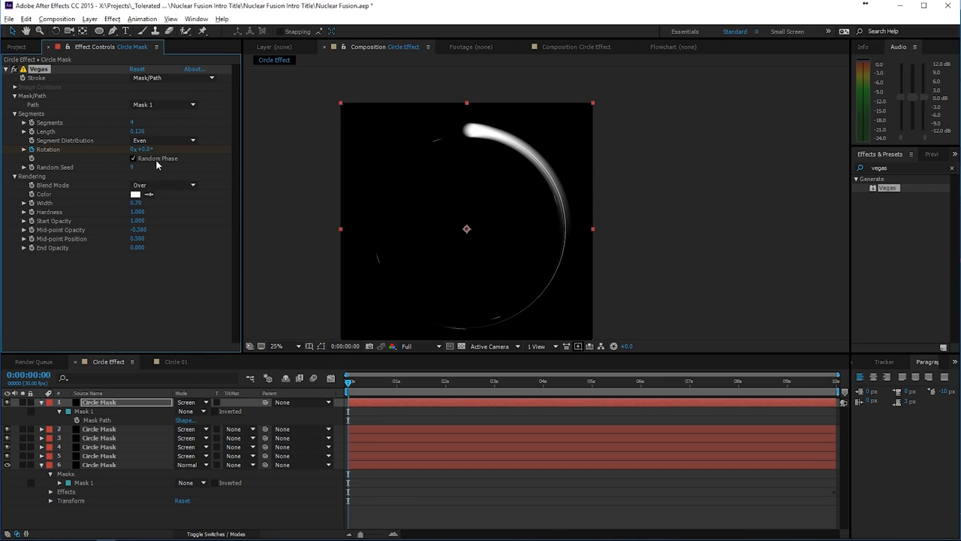
Set the topmost layer's Vegas to 3 segments, random seed 12, length 0.170, width 1.60 and hardness 0.160
left_click(133, 167)
left_click(134, 124)
type("3")
key("Return")
mouse_move(140, 133)
left_mouse_down()
mouse_move(138, 214)
mouse_move(55, 223)
left_mouse_up()
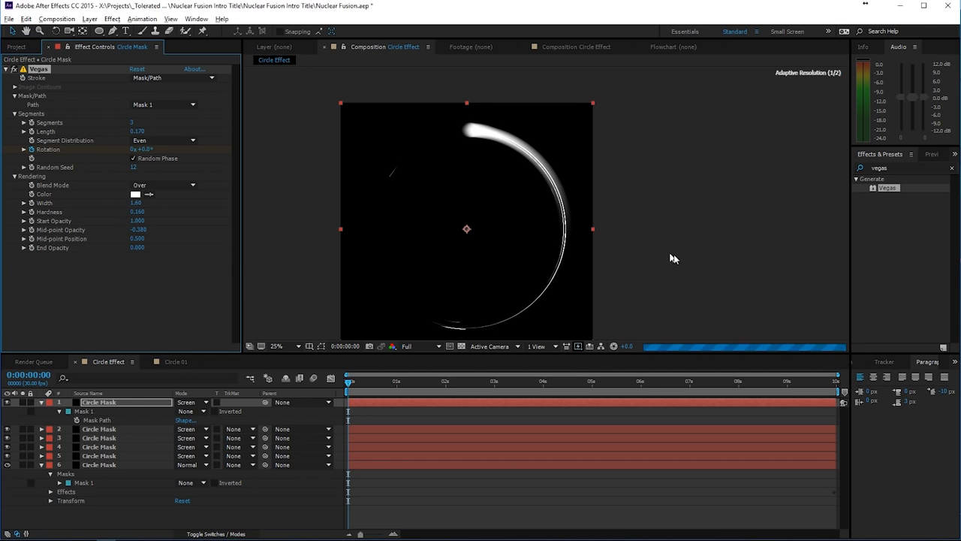
Preview the Circle Effect animation briefly and compare its streaks with the Circle 01 composition
left_click(675, 255)
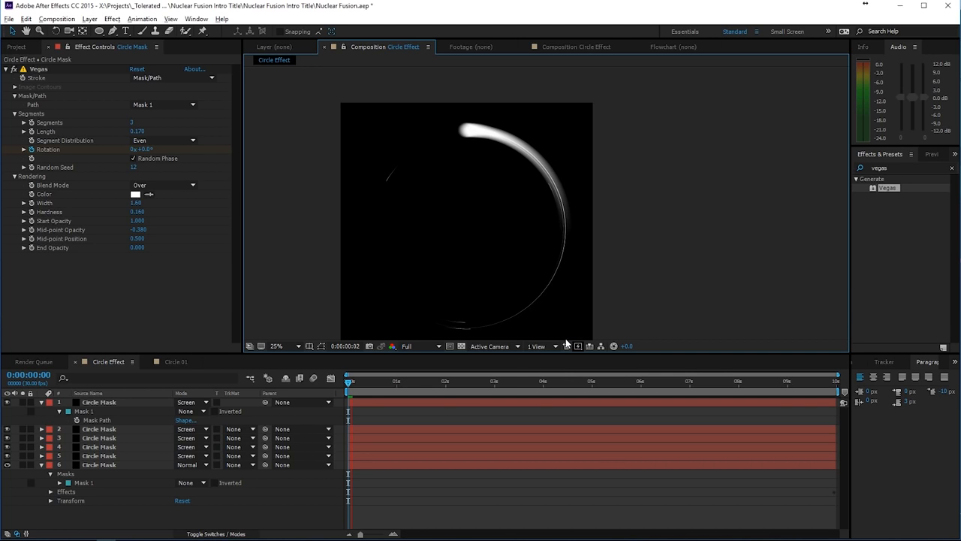
key("space")
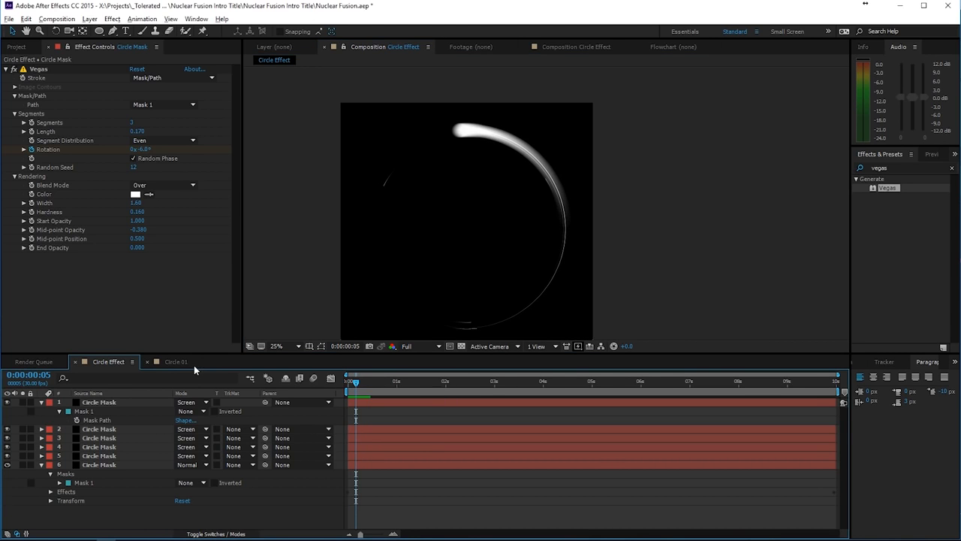
left_click(175, 362)
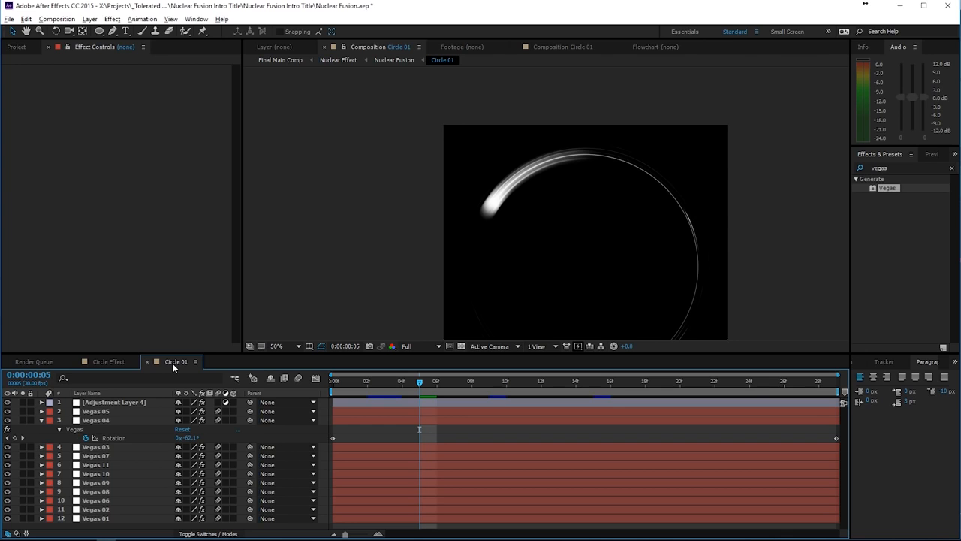
left_click(114, 363)
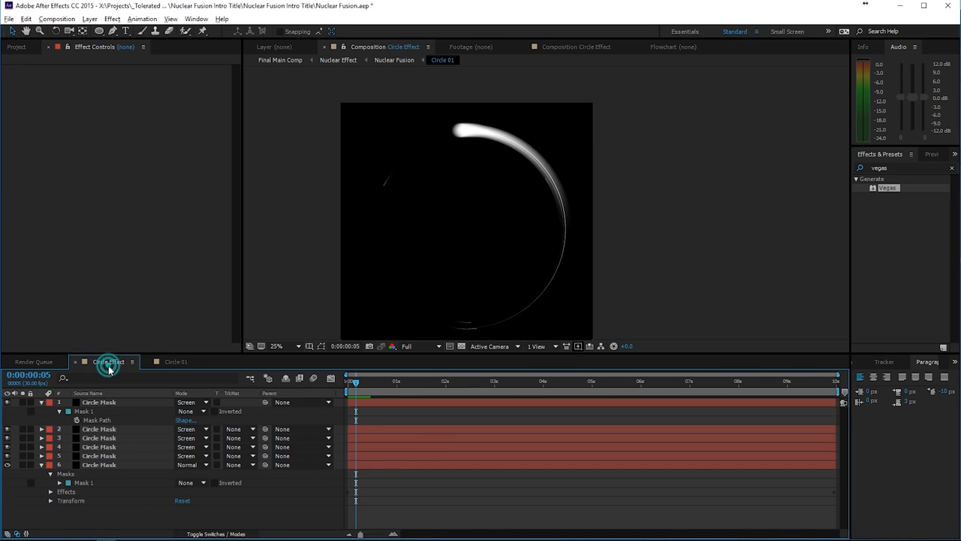
Set the fifth Circle Mask layer's Vegas hardness to 1.000 and start opacity to 0.700
left_click(103, 455)
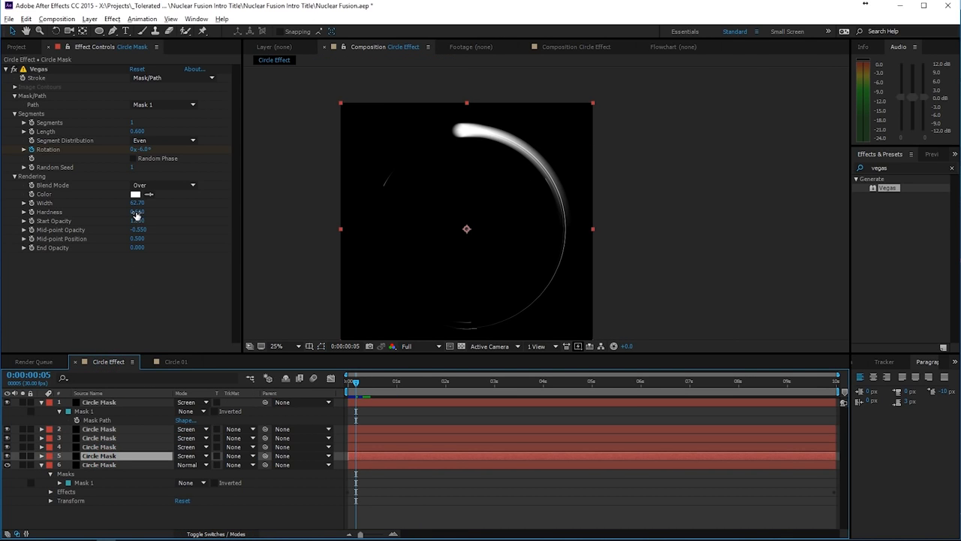
left_click_drag(137, 212, 345, 229)
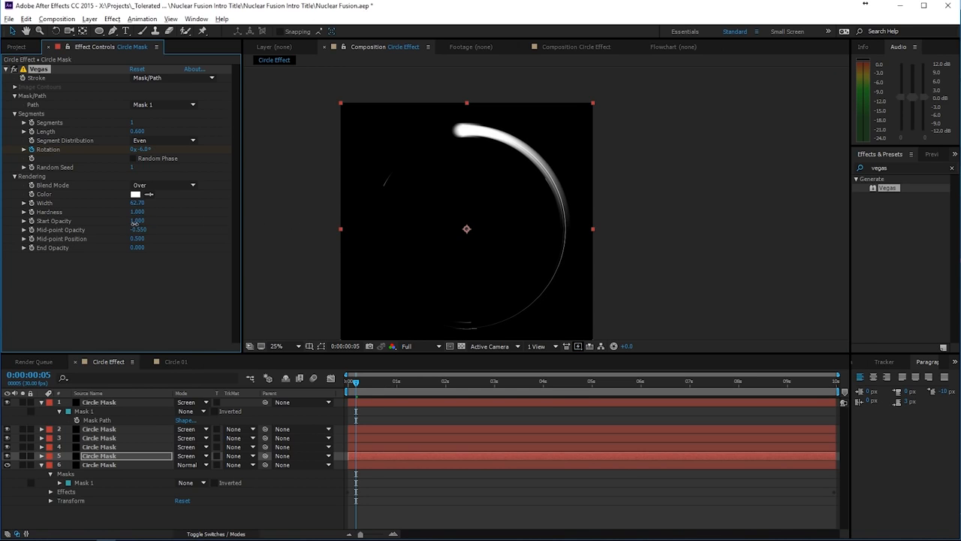
left_click_drag(135, 222, 121, 226)
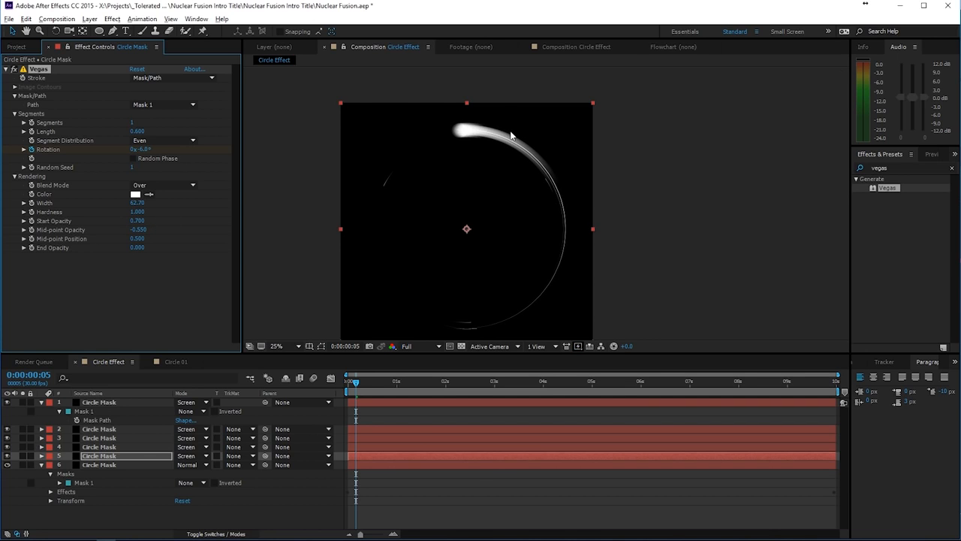
Lower the fifth Circle Mask layer's opacity to 41% and check the streak's head up close
scroll(511, 135, "up", 2)
left_click(99, 456)
key("t")
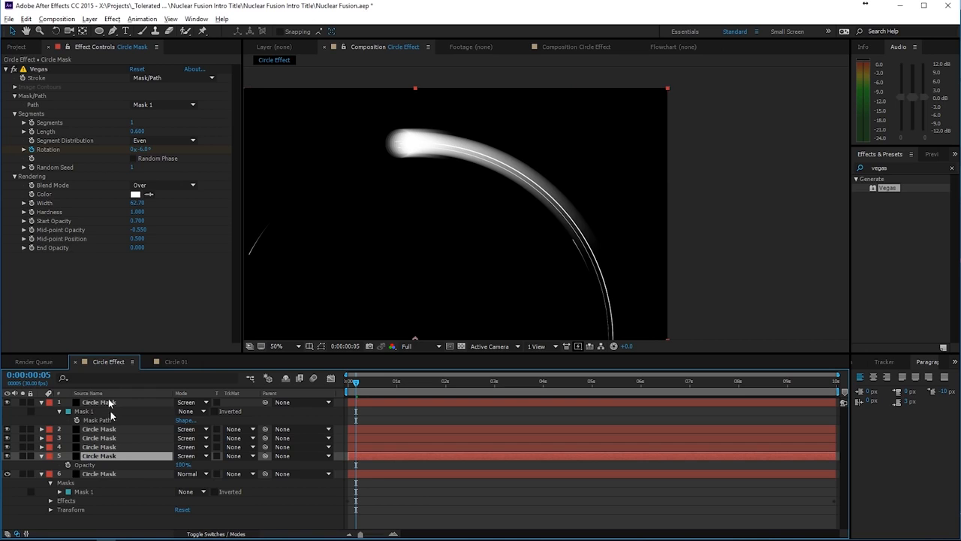
left_click_drag(181, 464, 133, 466)
left_click(434, 498)
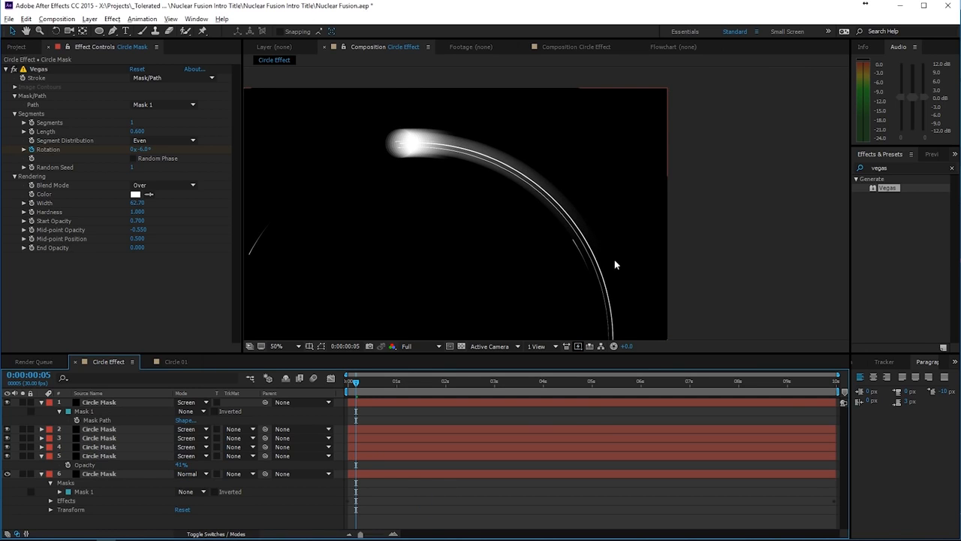
key("h")
left_click_drag(543, 236, 560, 197)
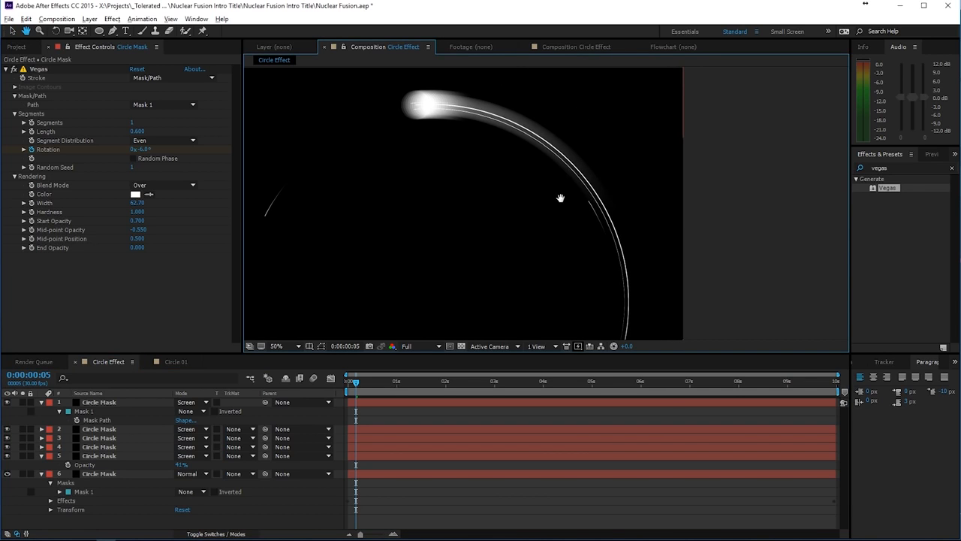
Collapse the expanded properties of all Circle Mask layers and fit the whole Circle Effect square in view
key("v")
left_click(116, 404)
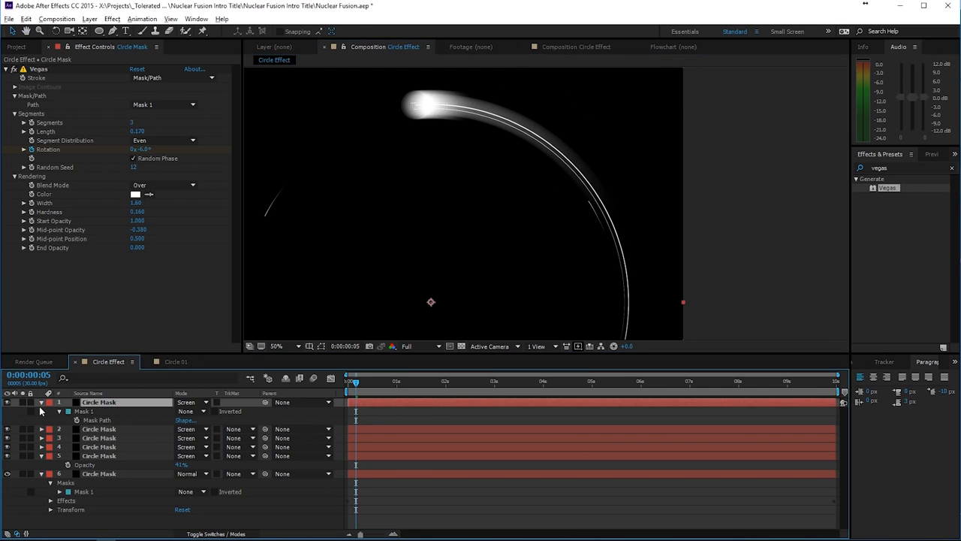
left_click(42, 402)
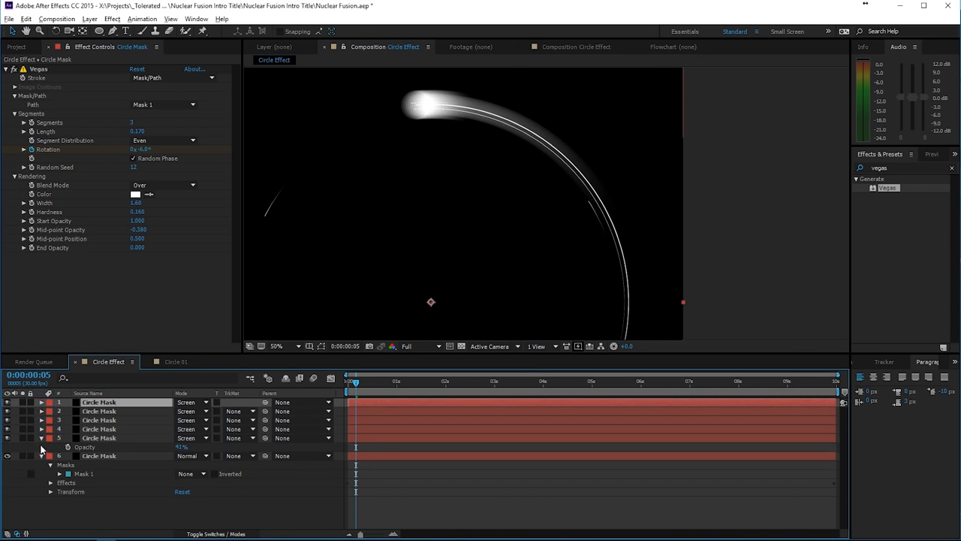
left_click(41, 438)
left_click(41, 447)
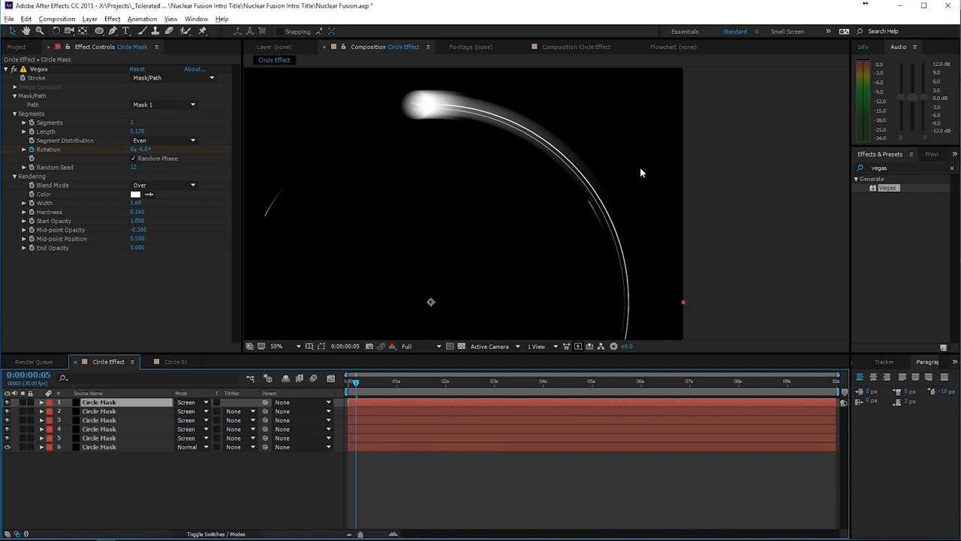
scroll(588, 235, "down", 2)
key("space")
left_click_drag(538, 269, 568, 198)
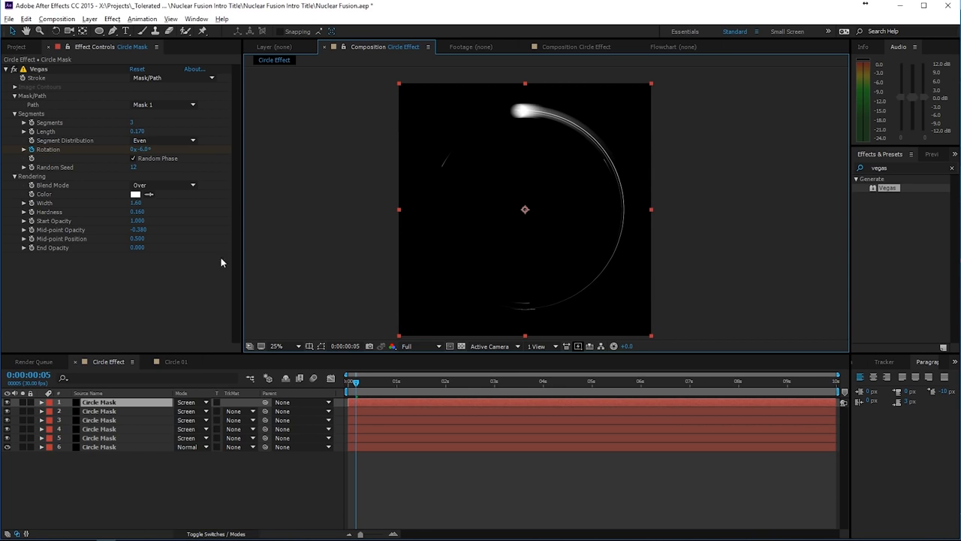
Create a 1920 x 1920 px composition named Main Comp at 30 fps with a duration of 20 seconds
left_click(16, 47)
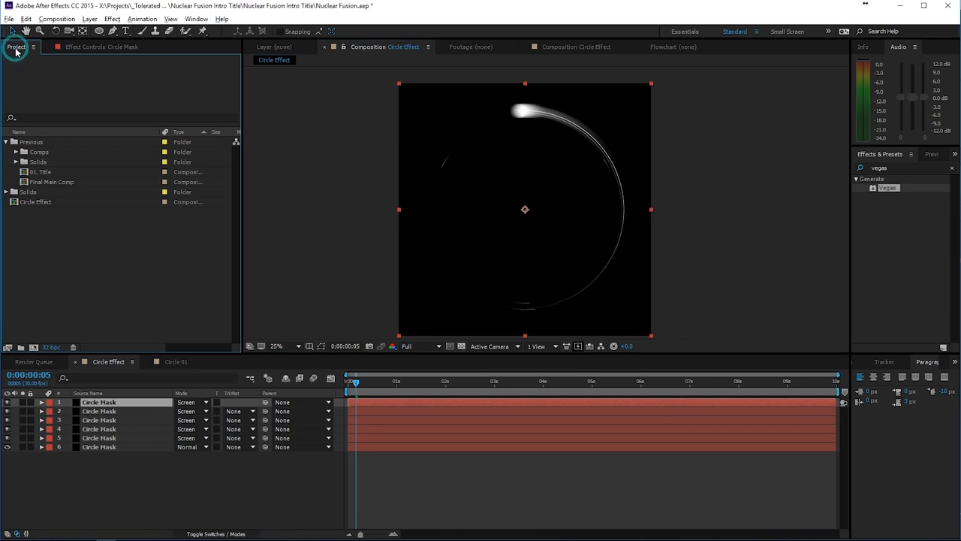
left_click(33, 347)
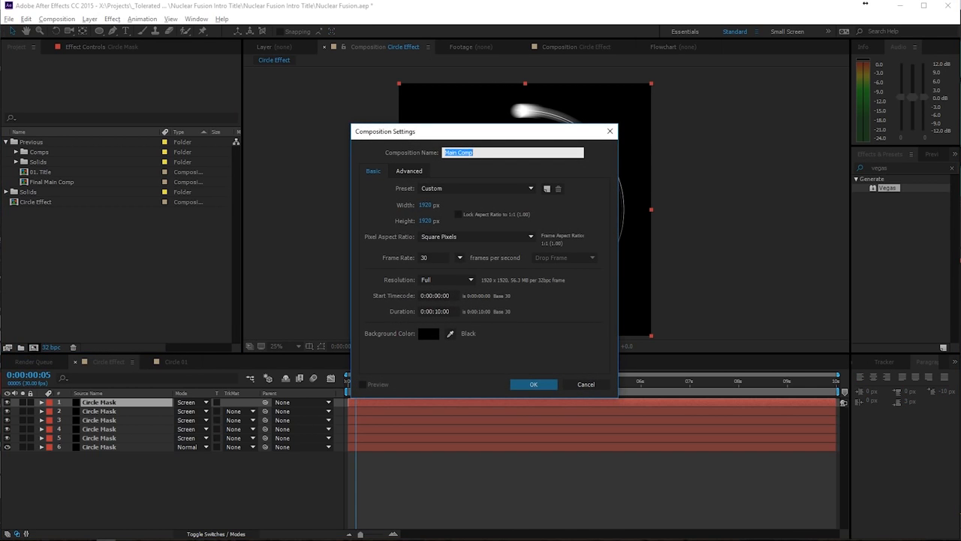
type("Mai")
left_click(436, 311)
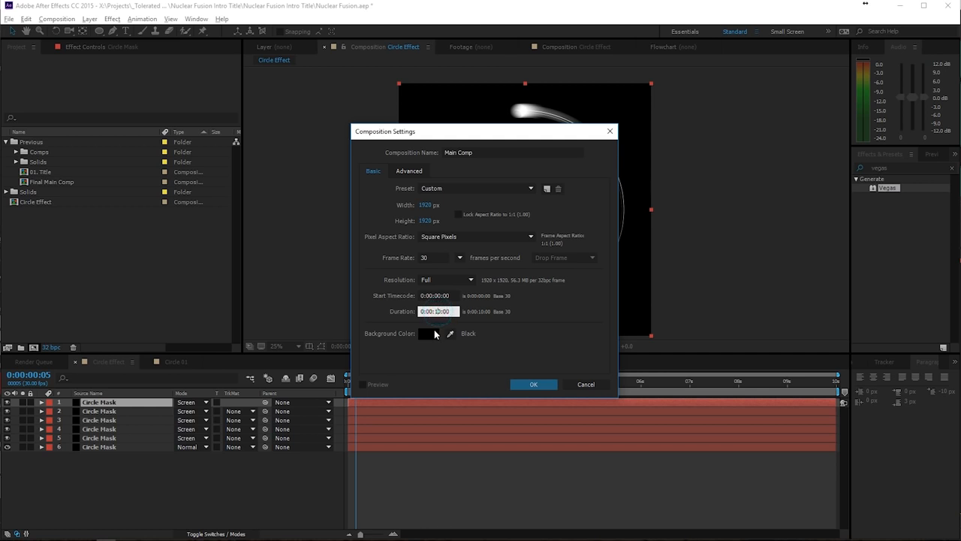
key("Return")
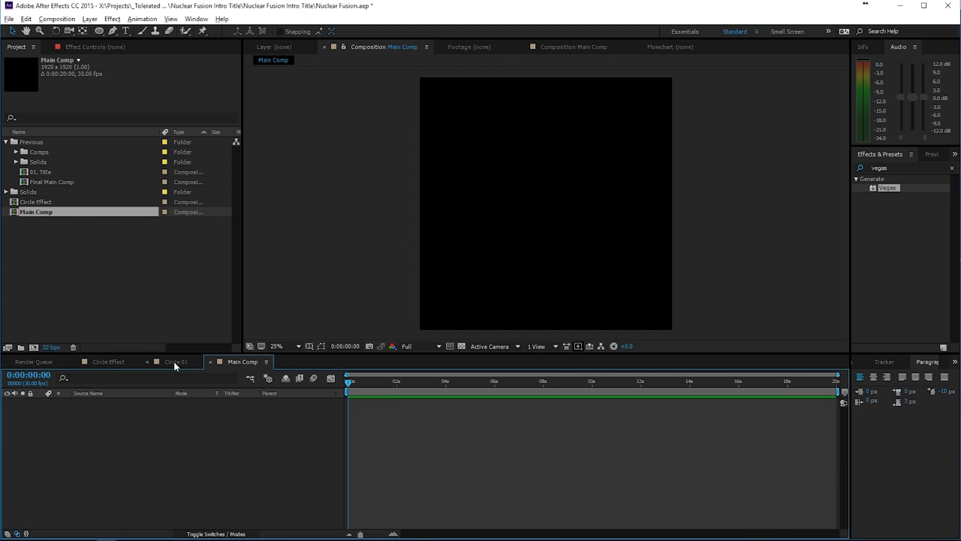
Move the end Vegas rotation keyframes of all six Circle Mask layers in Circle Effect to 0:00:02:00
left_click(174, 361)
left_click(113, 361)
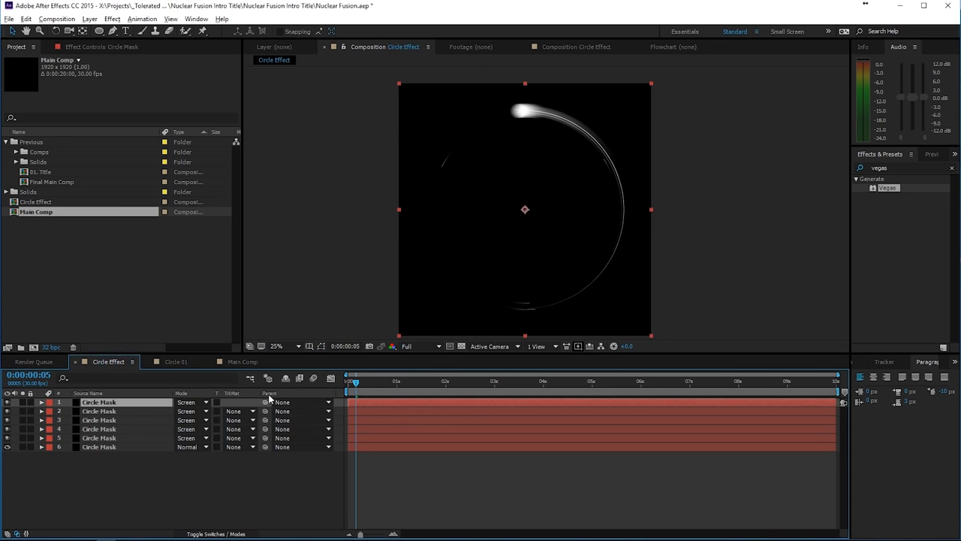
left_click_drag(420, 383, 445, 383)
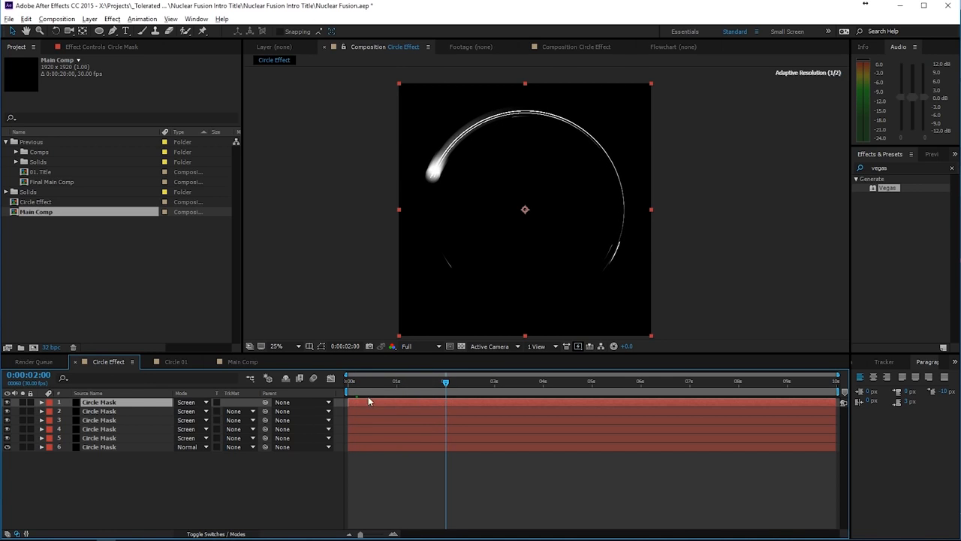
left_click(116, 447, "shift")
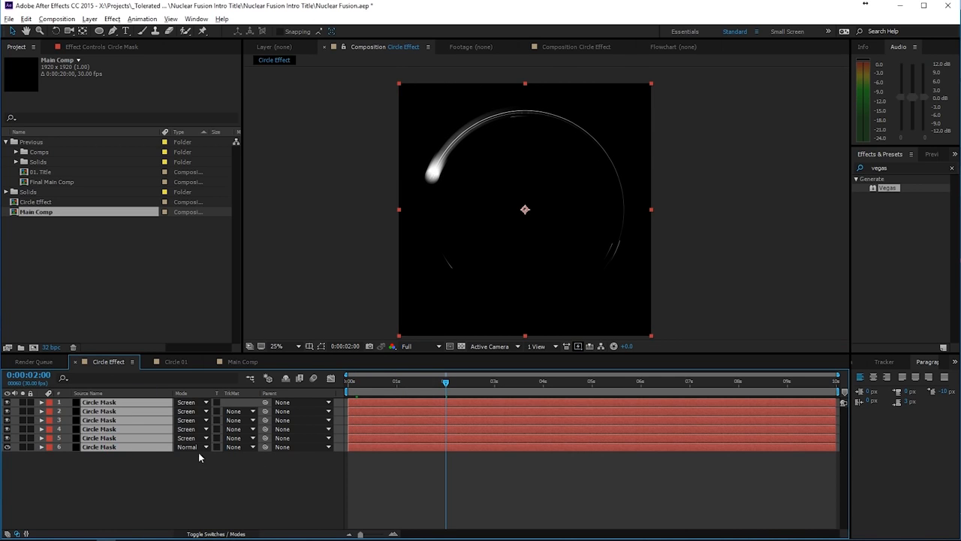
key("u")
left_click_drag(815, 415, 441, 516)
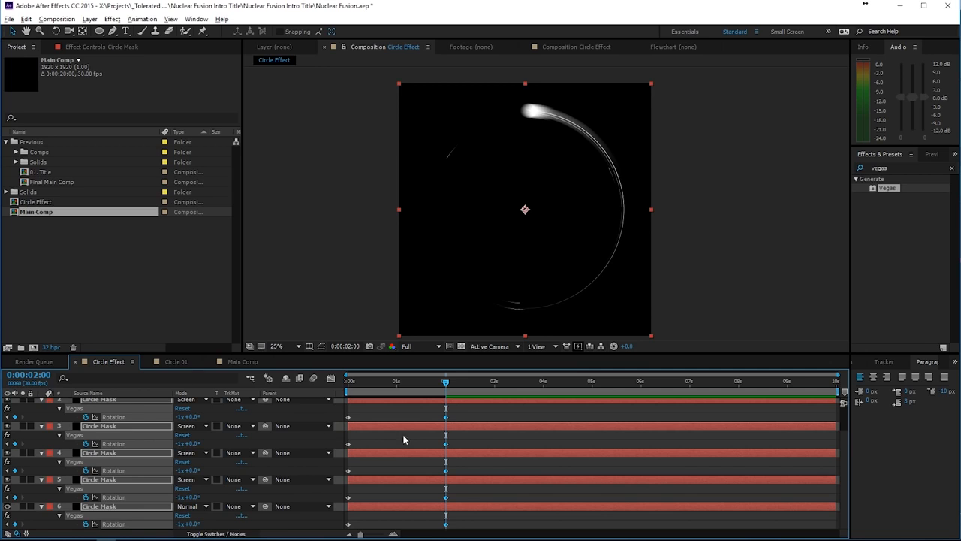
Trim the Circle Effect composition to its two-second work area and preview the animation from the start
right_click(425, 391)
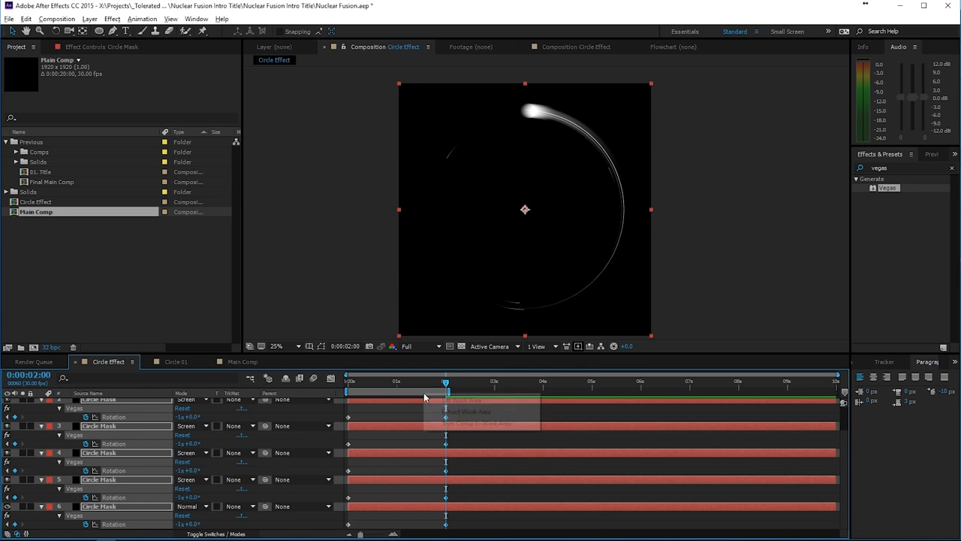
left_click(466, 423)
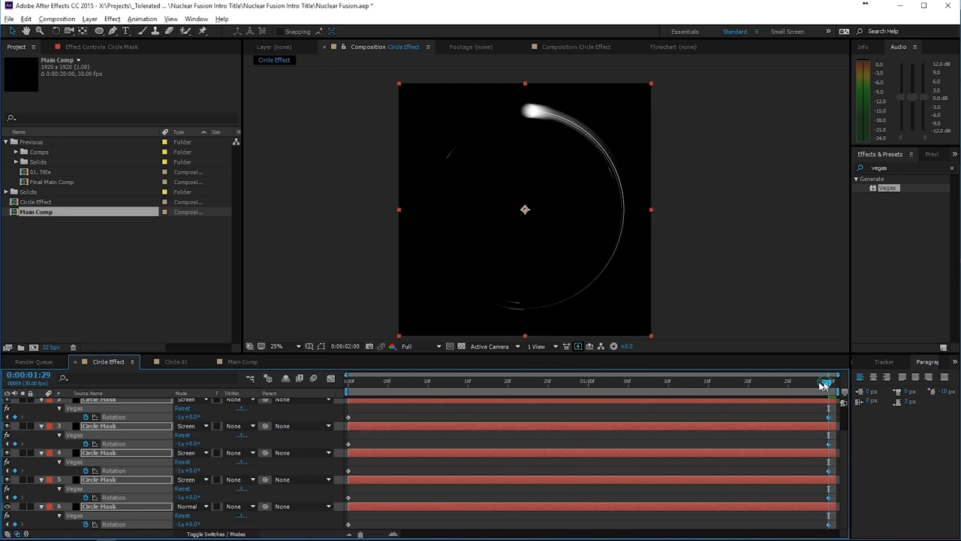
left_click_drag(826, 381, 300, 408)
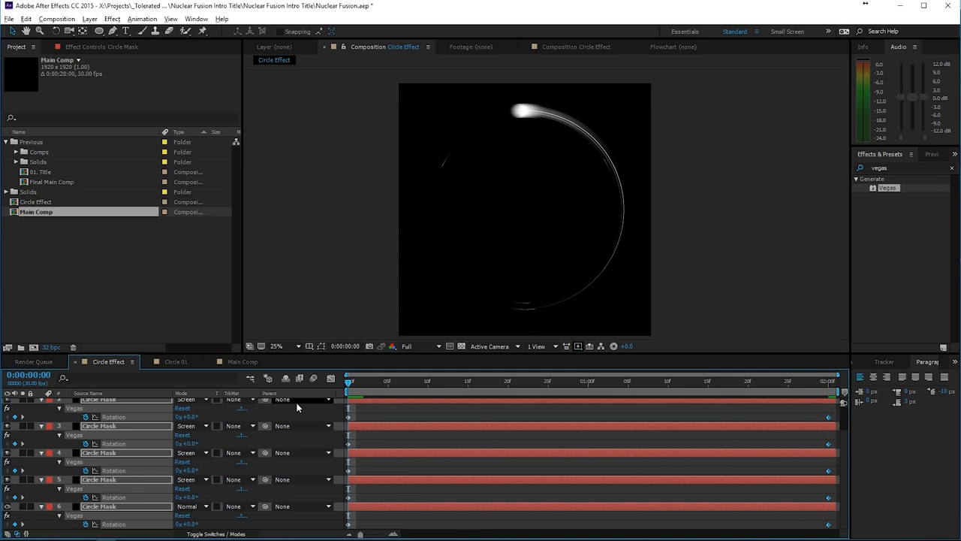
key("space")
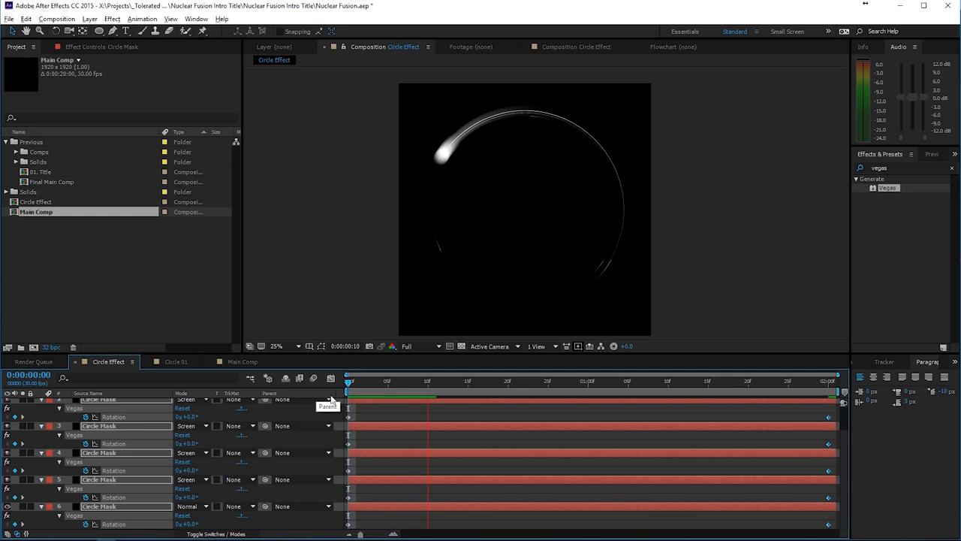
key("space")
Add a 1920 x 1920 px black solid named Source to Main Comp
left_click(239, 361)
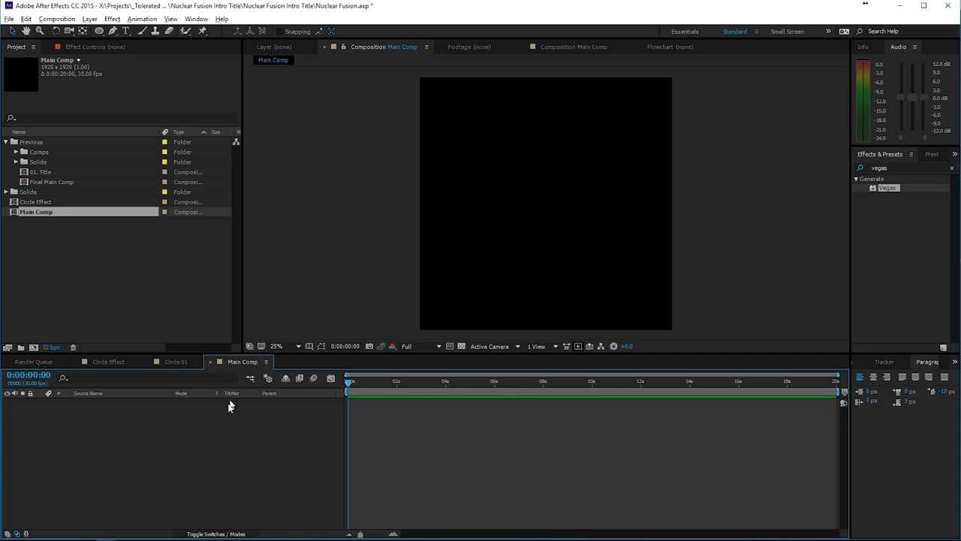
right_click(179, 438)
left_click(146, 453)
right_click(142, 453)
left_click(193, 347)
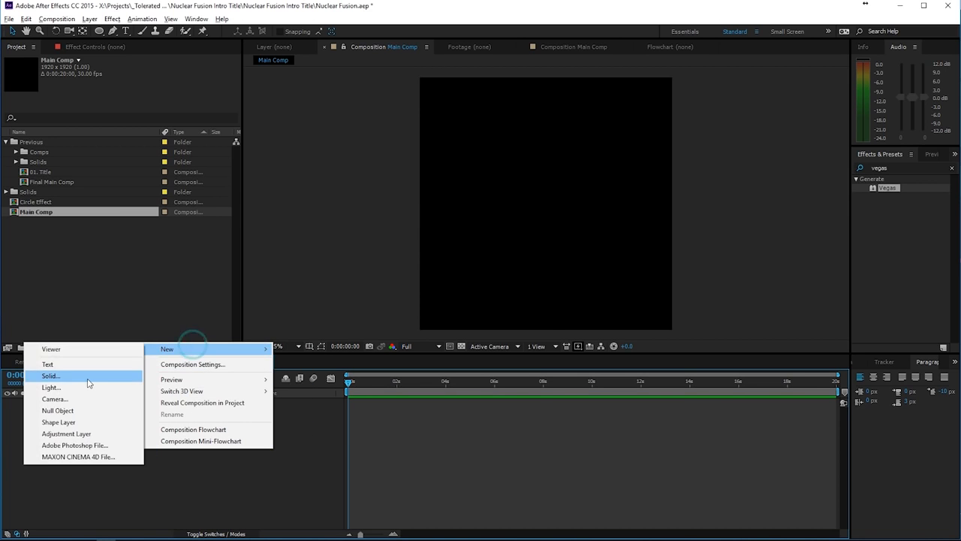
left_click(88, 381)
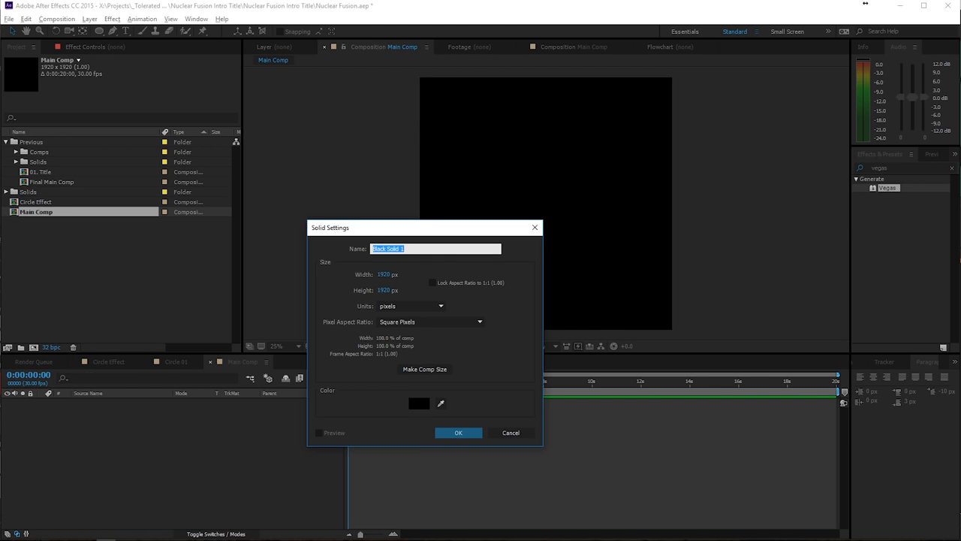
type("Source")
key("Return")
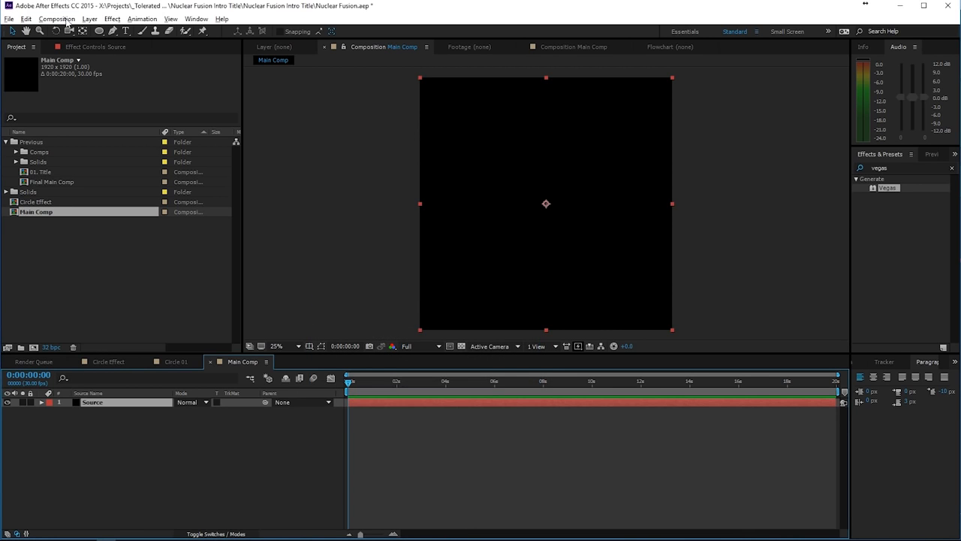
Draw a small circular mask from the centre of the Source solid and change the solid's color to white (FFFFFF)
left_click(98, 31)
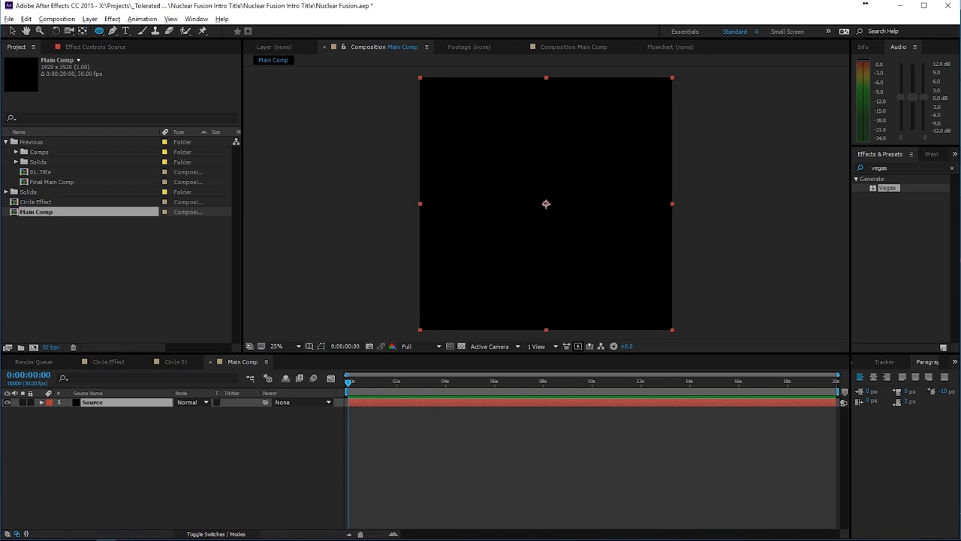
left_click_drag(546, 203, 570, 225)
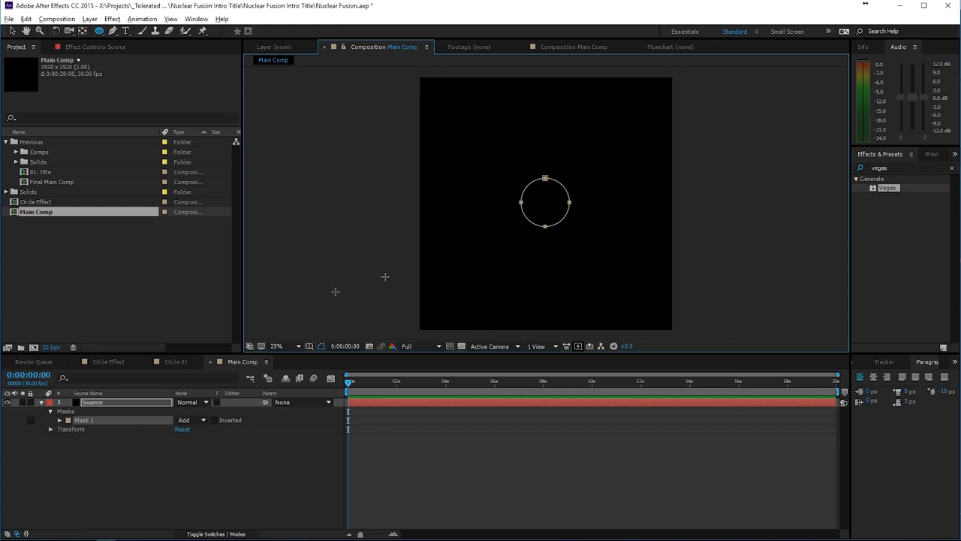
left_click(83, 402)
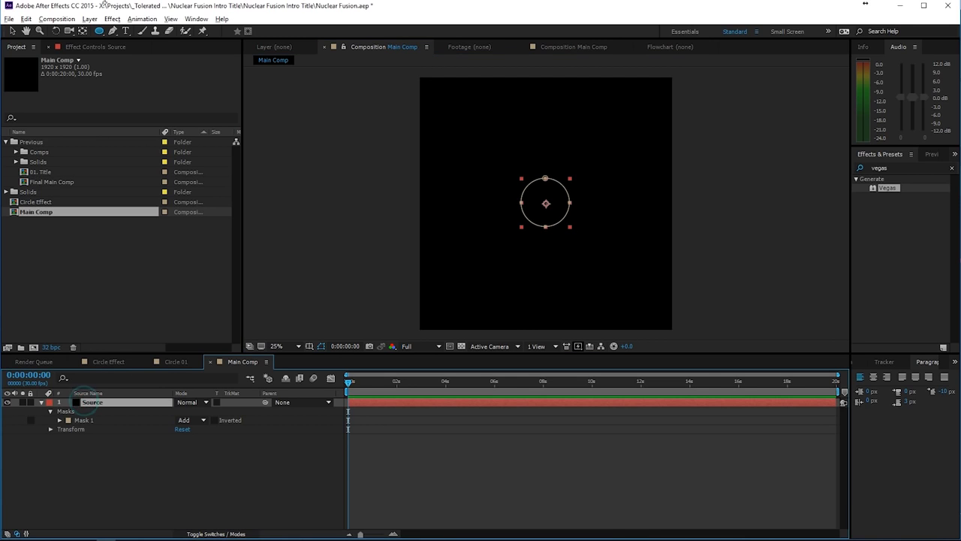
left_click(91, 18)
left_click(79, 43)
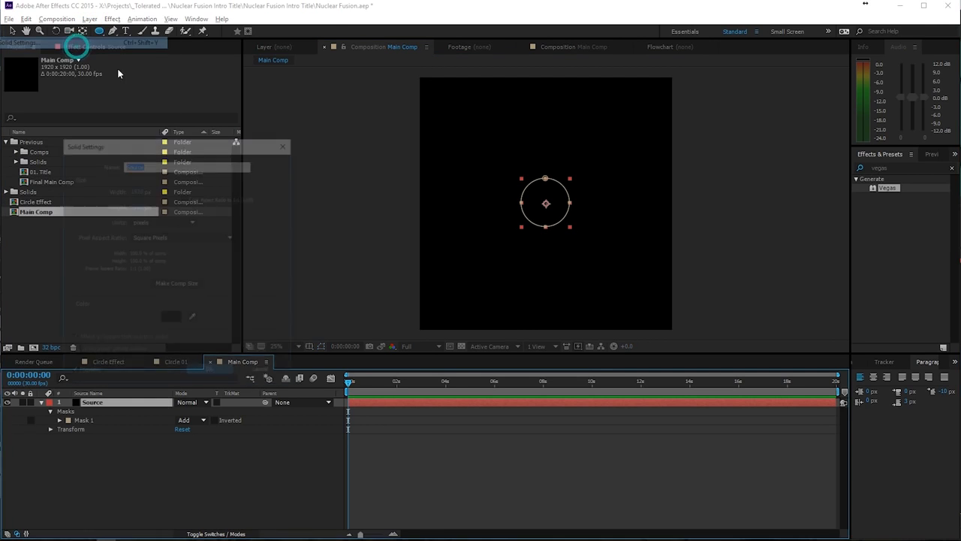
left_click(170, 319)
left_click(749, 193)
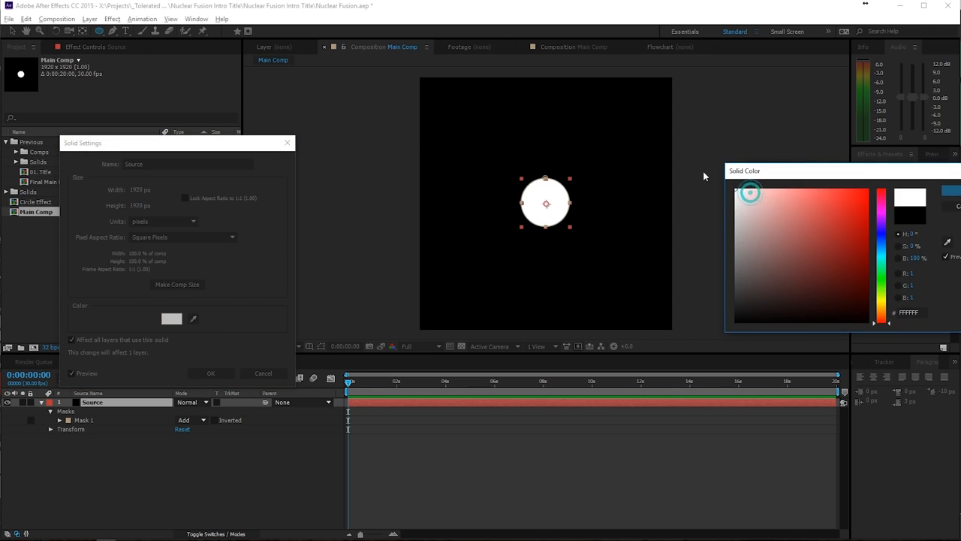
left_click(951, 190)
left_click(210, 373)
left_click(134, 404)
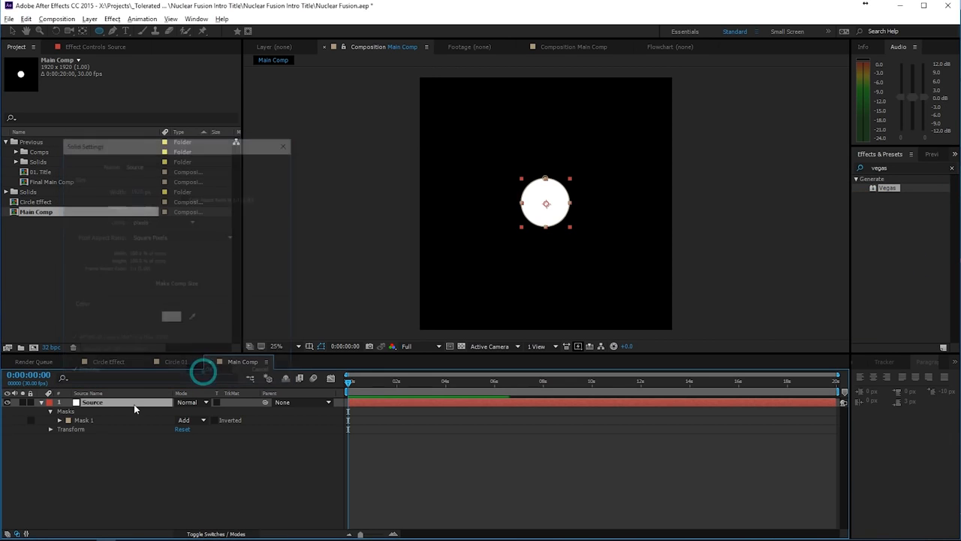
Start animating Mask 1's feather and expansion at 0:00:00:00, with the expansion reduced to -202 pixels
left_click(59, 421)
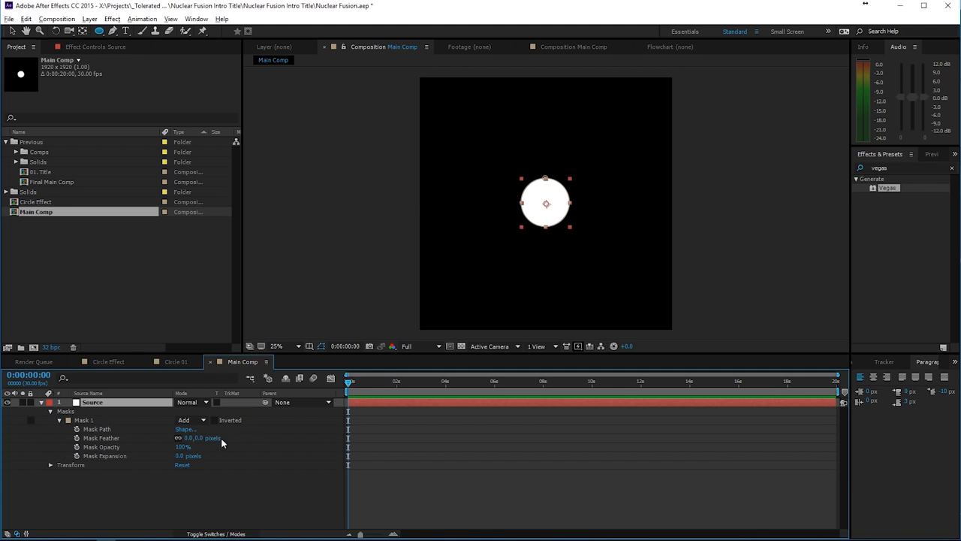
left_click(76, 456)
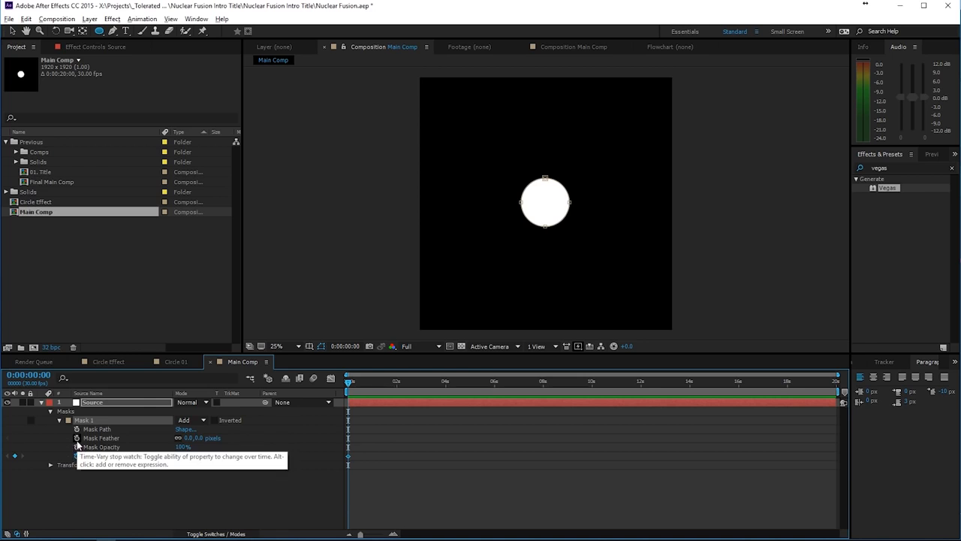
left_click(76, 437)
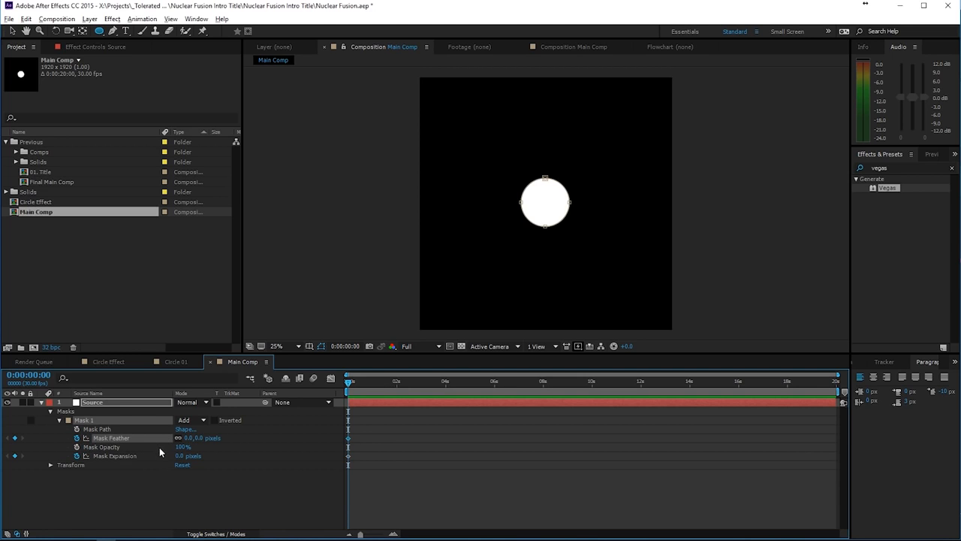
left_click_drag(183, 456, 76, 449)
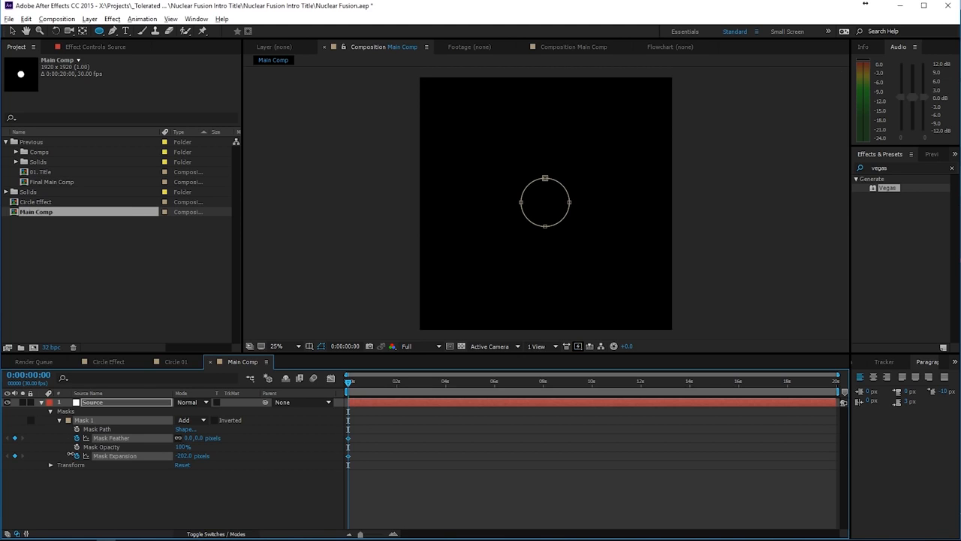
At 0:00:01:02, set Mask 1's expansion to 0 and its feather to 112 pixels
left_click(374, 384)
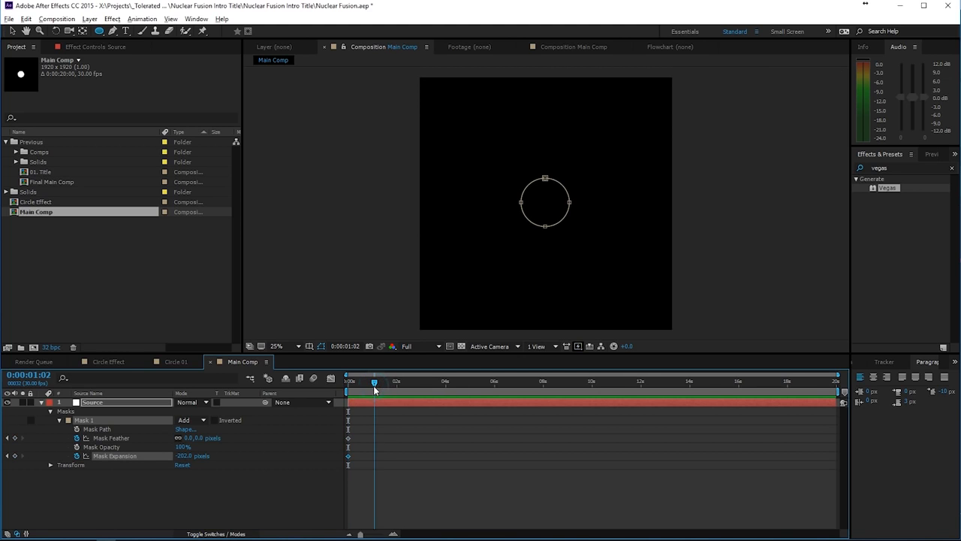
left_click(185, 455)
type("0")
key("Return")
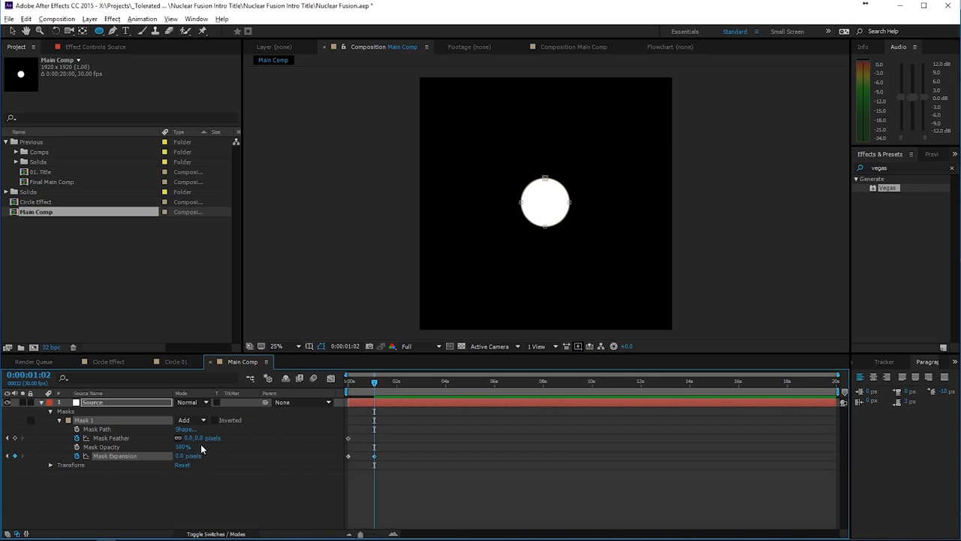
left_click_drag(198, 438, 259, 438)
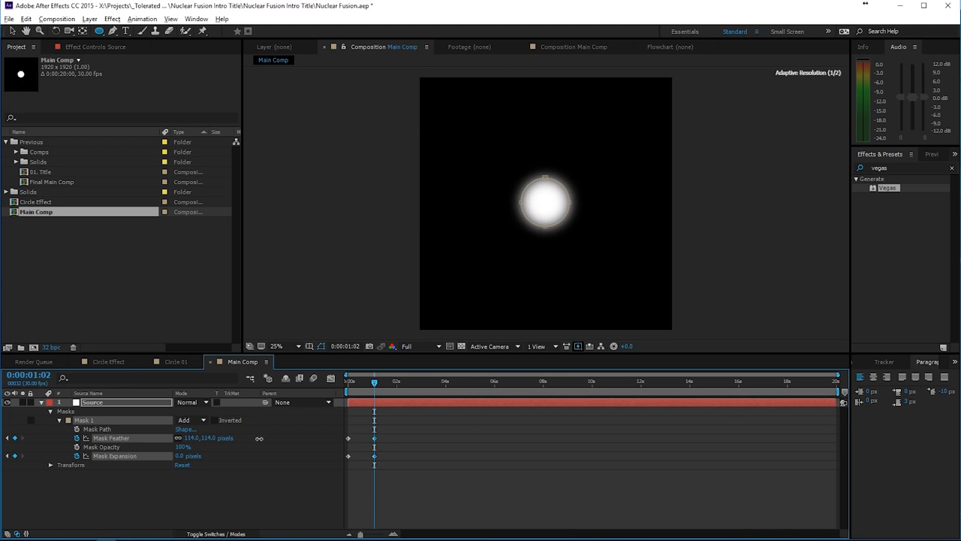
Preview the Source circle's growth, then return to 0:00:01:02 with the Source layer selected
left_click(460, 428)
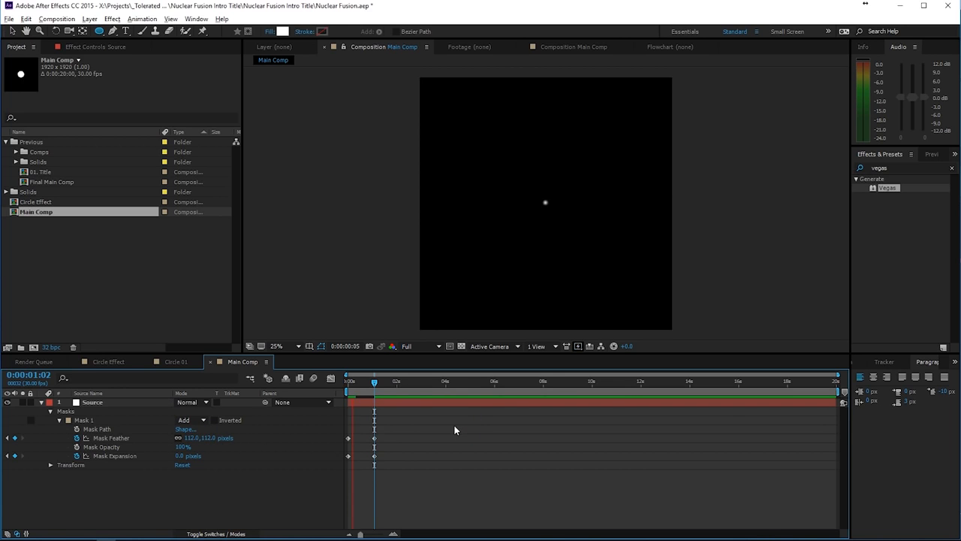
left_click(373, 384)
left_click(96, 402)
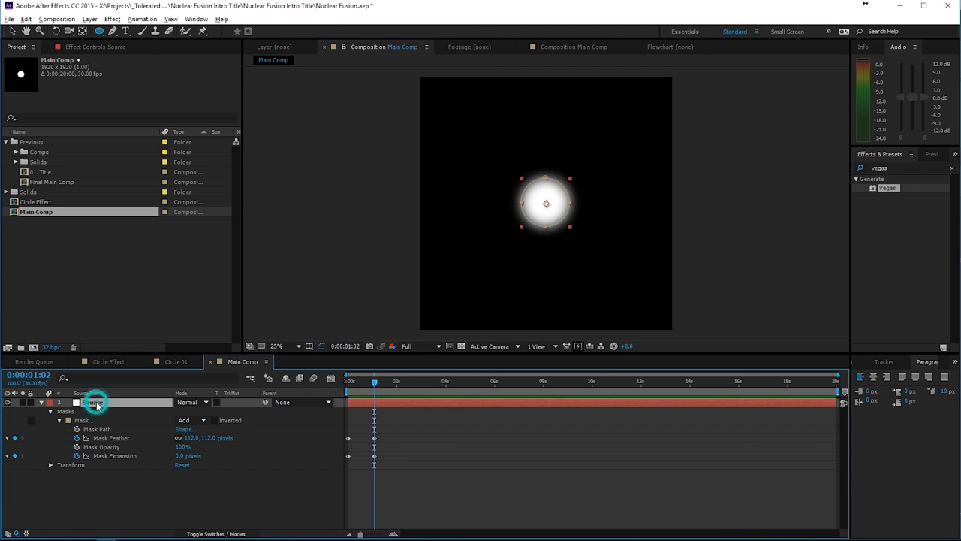
Create a composition named Fractal Noise at 1920 x 1080 pixels with a 10-second duration
left_click(57, 19)
left_click(52, 31)
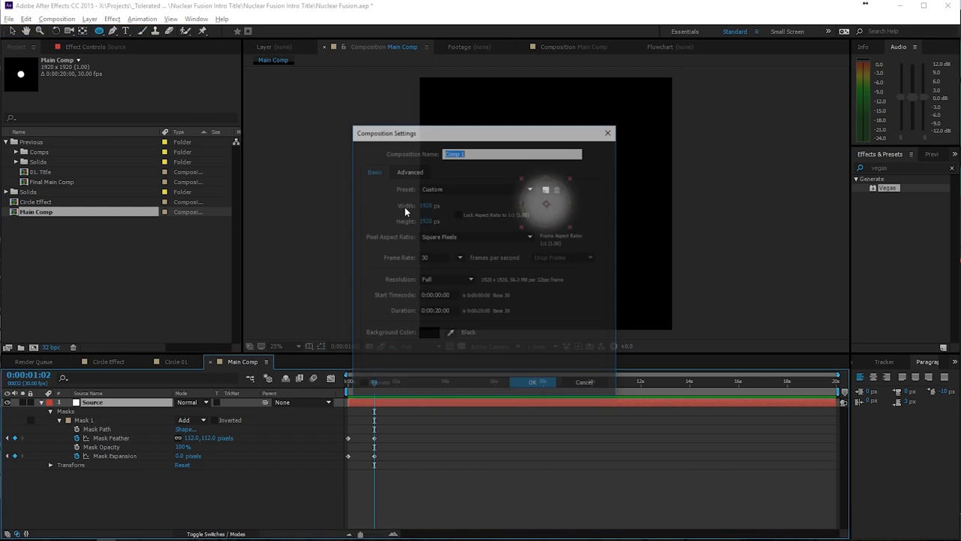
left_click(425, 220)
type("1080")
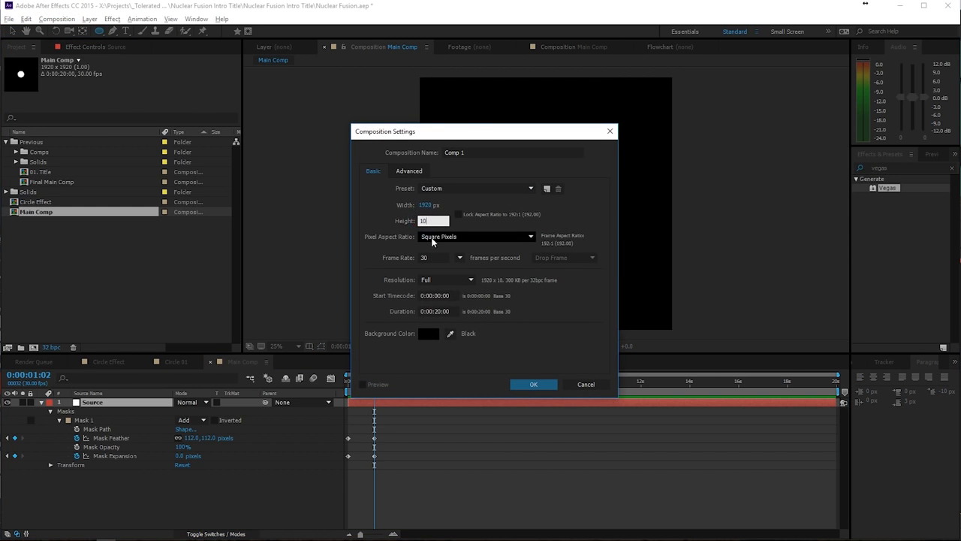
key("Return")
left_click(473, 152)
type("Fractal Noise")
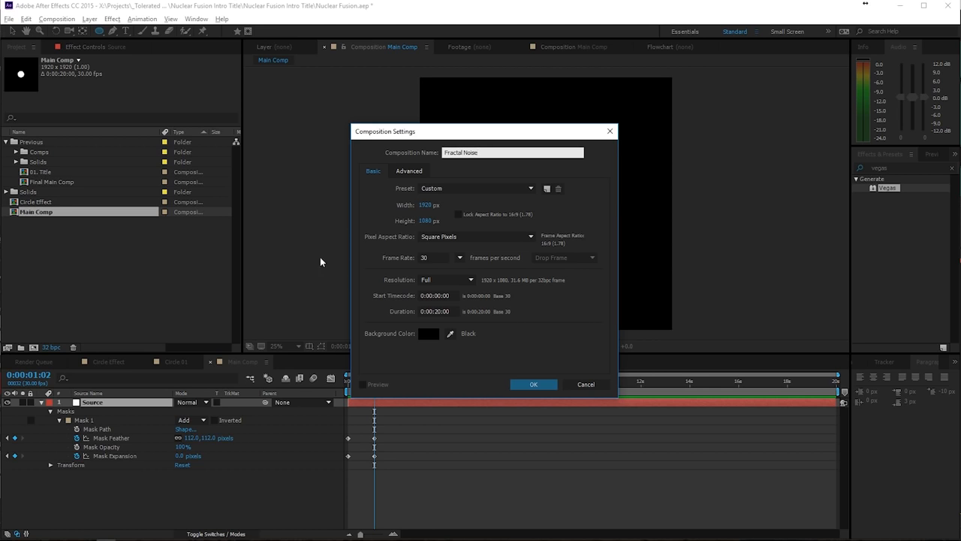
left_click(439, 311)
type("1")
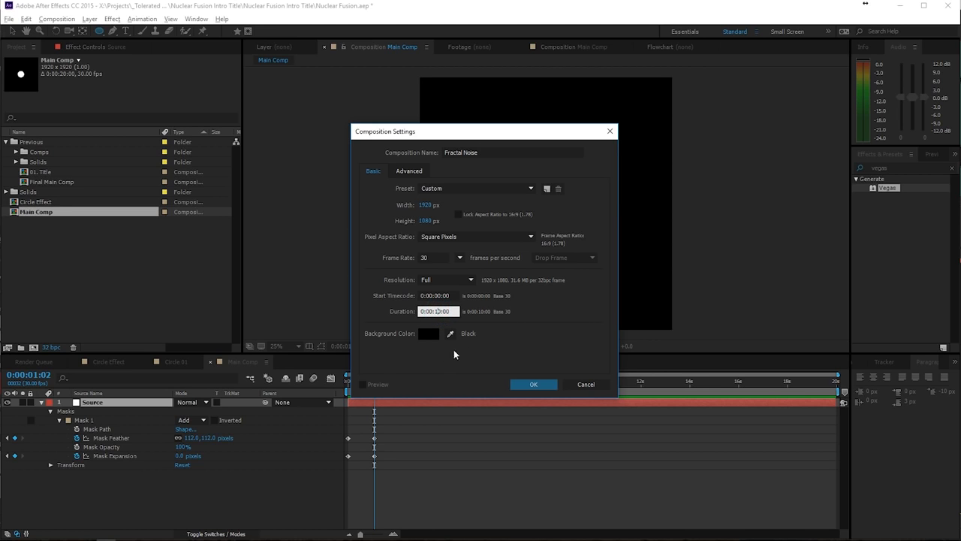
left_click(510, 351)
left_click(535, 384)
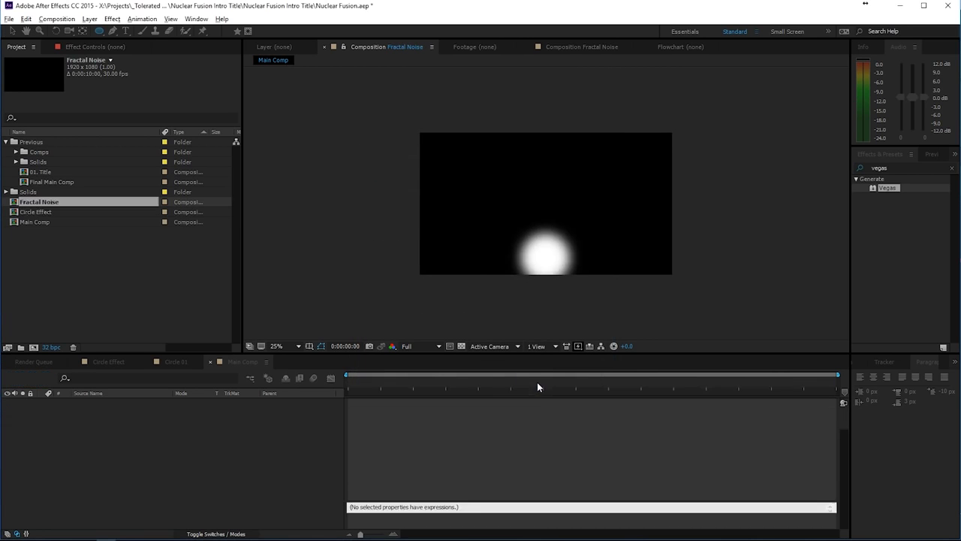
Add a white comp-sized solid named Fractal Noise to the new composition
right_click(195, 447)
mouse_move(251, 348)
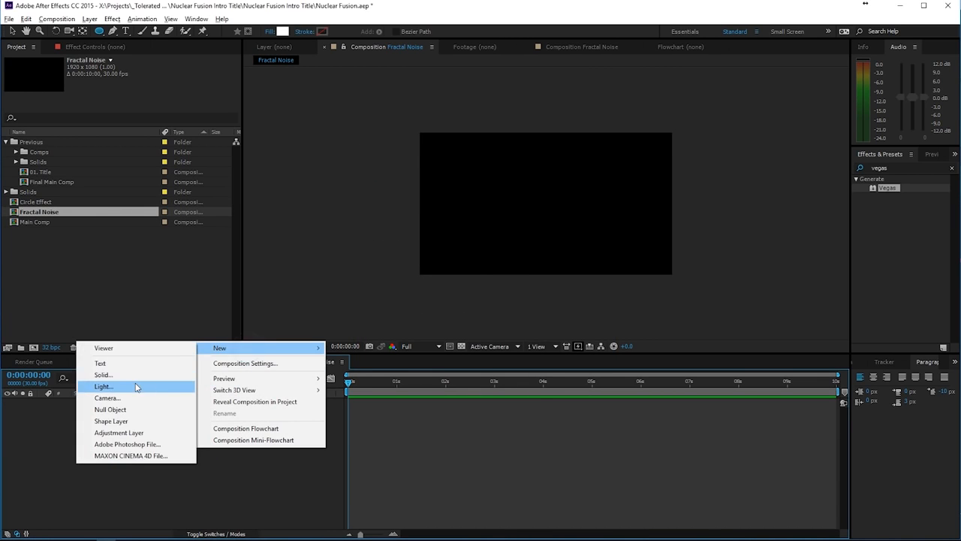
left_click(98, 373)
type("Fractal Noise")
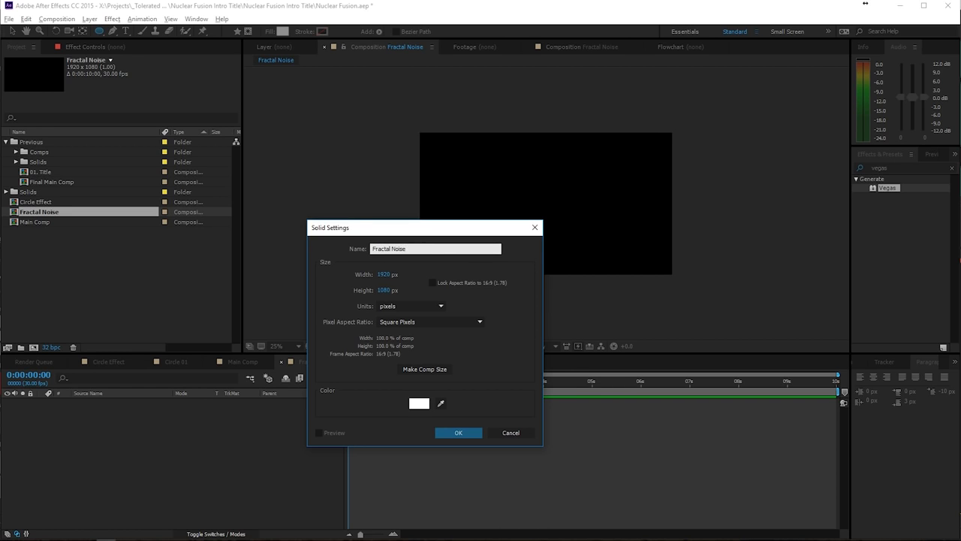
key("Return")
Apply the Fractal Noise effect to the solid with the Dynamic Progressive fractal type and a contrast of 127
left_click(111, 19)
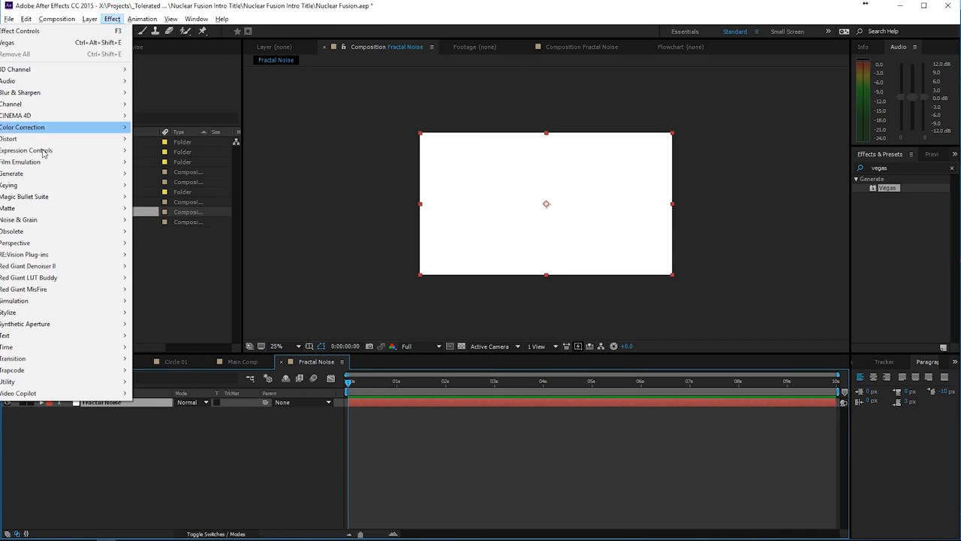
mouse_move(36, 222)
left_click(166, 244)
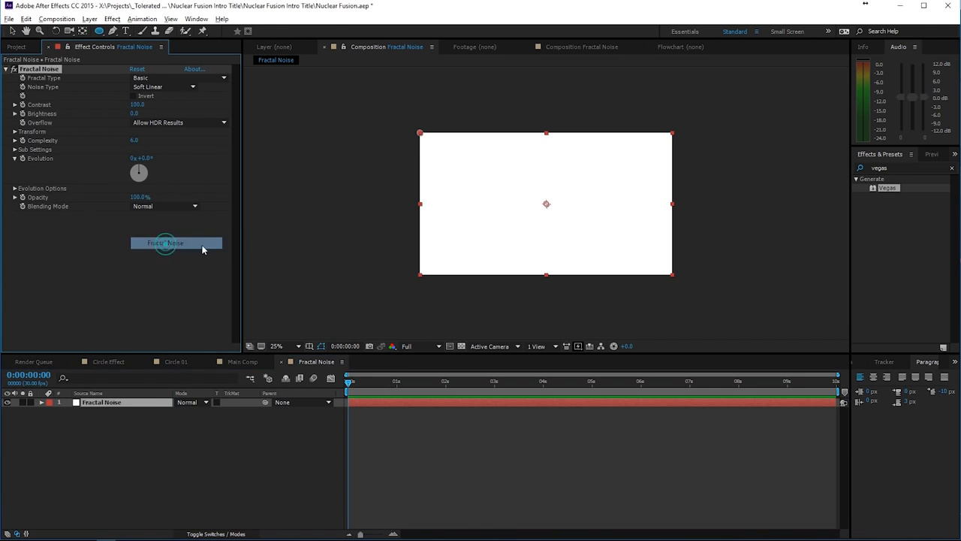
left_click(158, 87)
left_click(171, 78)
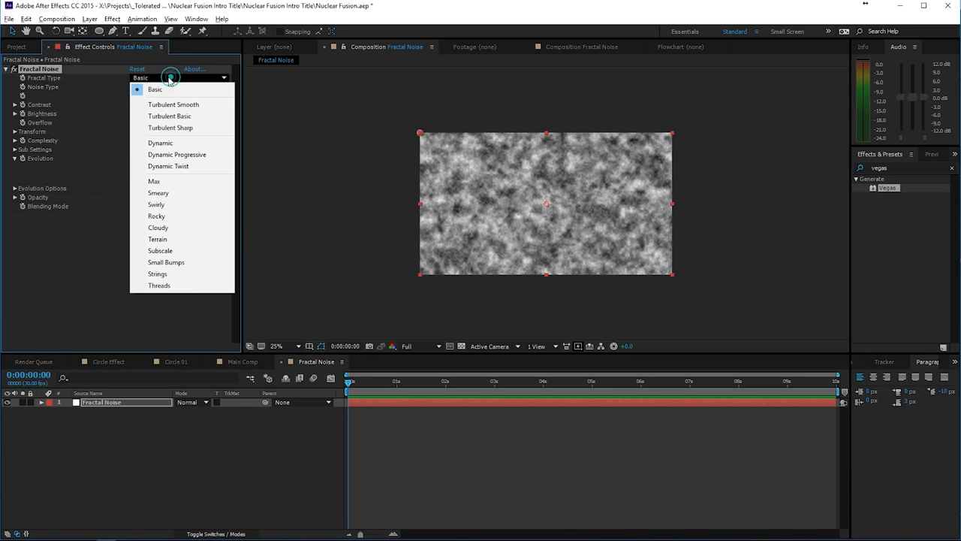
left_click(177, 159)
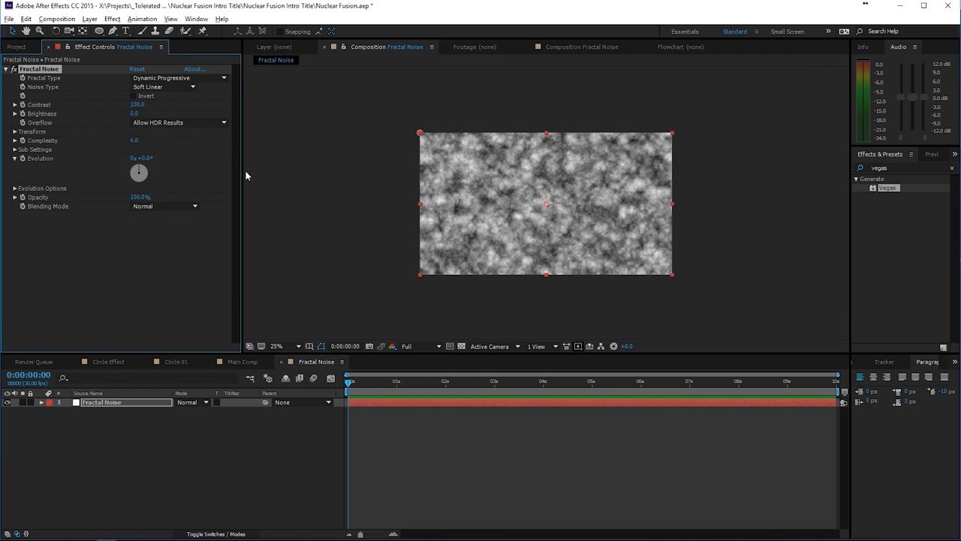
key("period")
left_click_drag(139, 110, 159, 110)
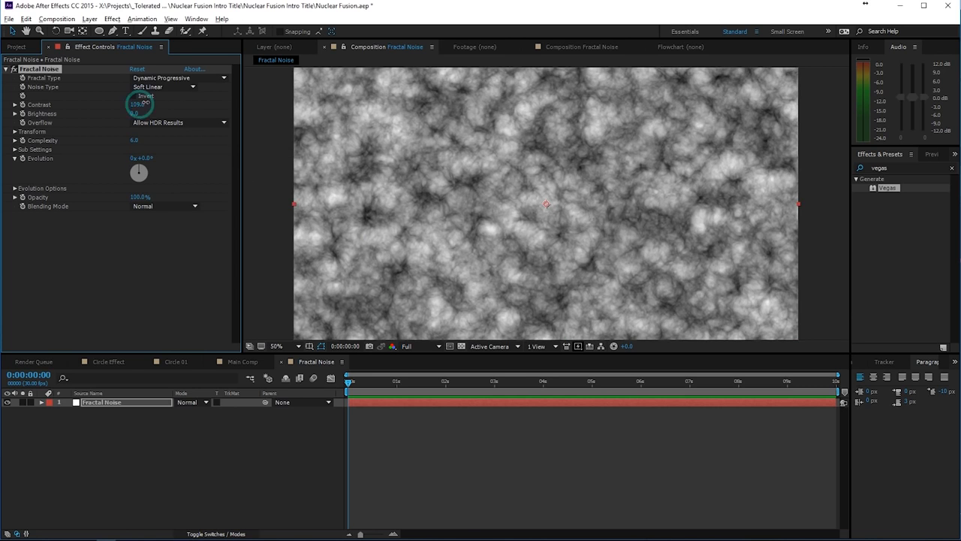
Animate the effect's Evolution with the expression time*250
left_click(22, 158, "alt")
type("time*250")
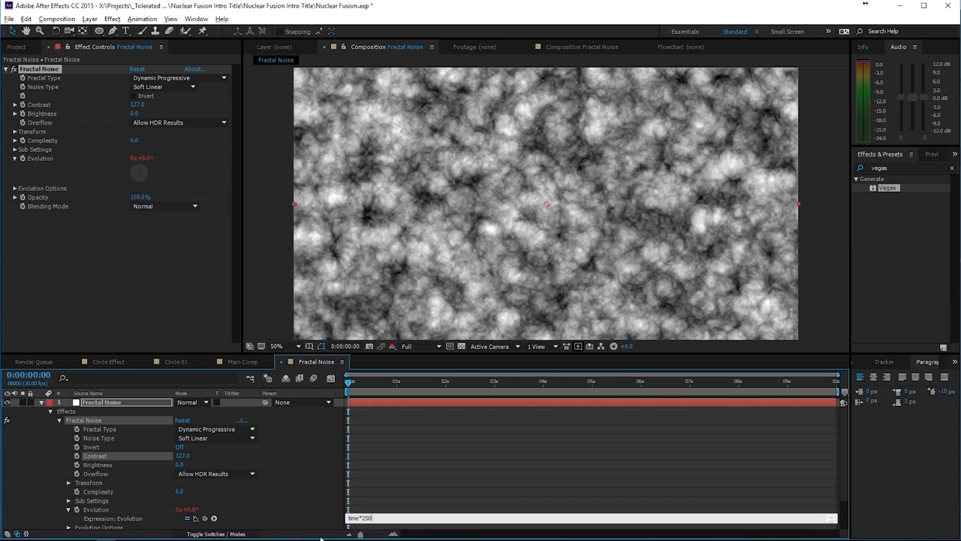
left_click(392, 502)
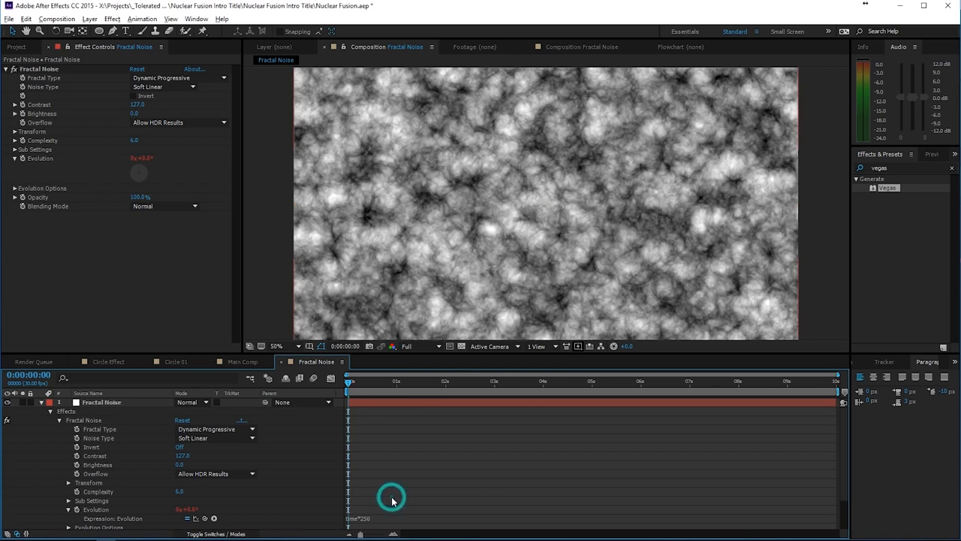
mouse_move(349, 383)
left_mouse_down()
mouse_move(391, 383)
mouse_move(347, 382)
left_mouse_up()
Duplicate the Fractal Noise layer and set the copy's blending mode to Soft Light
left_click(122, 406)
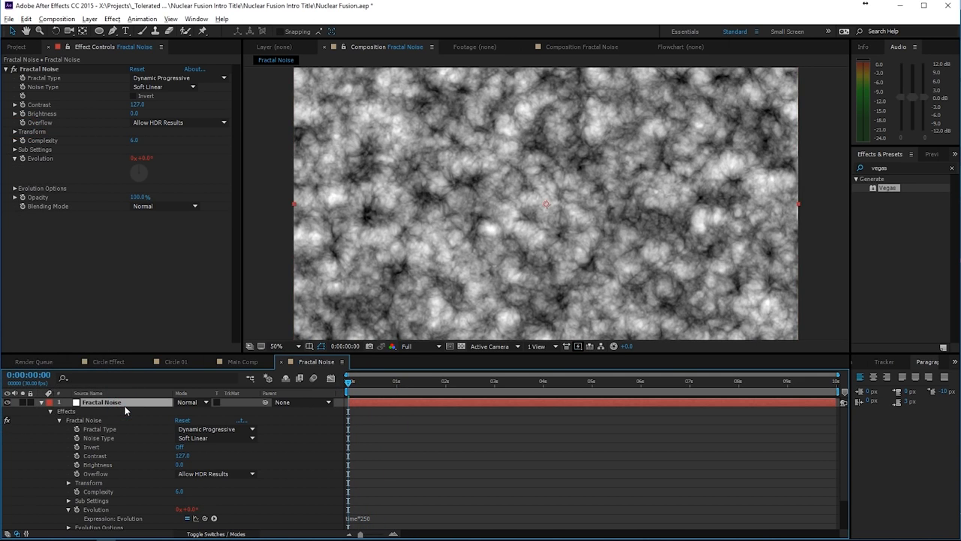
key("ctrl+d")
left_click(192, 401)
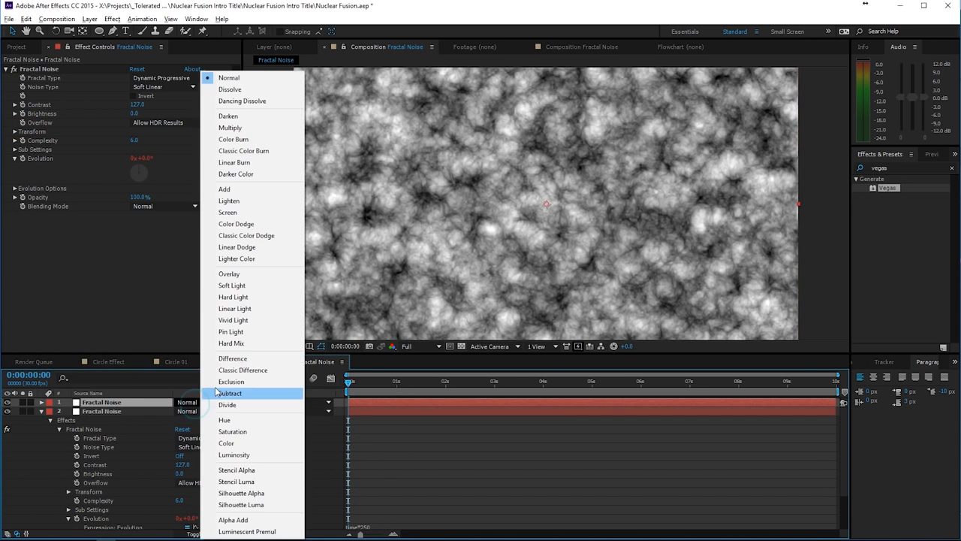
left_click(233, 285)
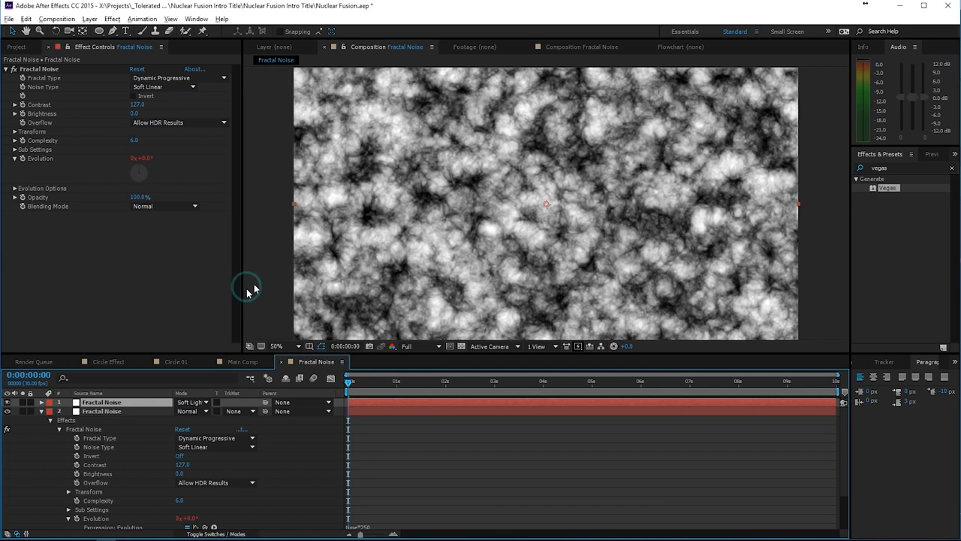
On the copy's Fractal Noise, set scale 148, complexity 8, offset turbulence 1164, 914, contrast 148 and brightness -17
left_click(14, 132)
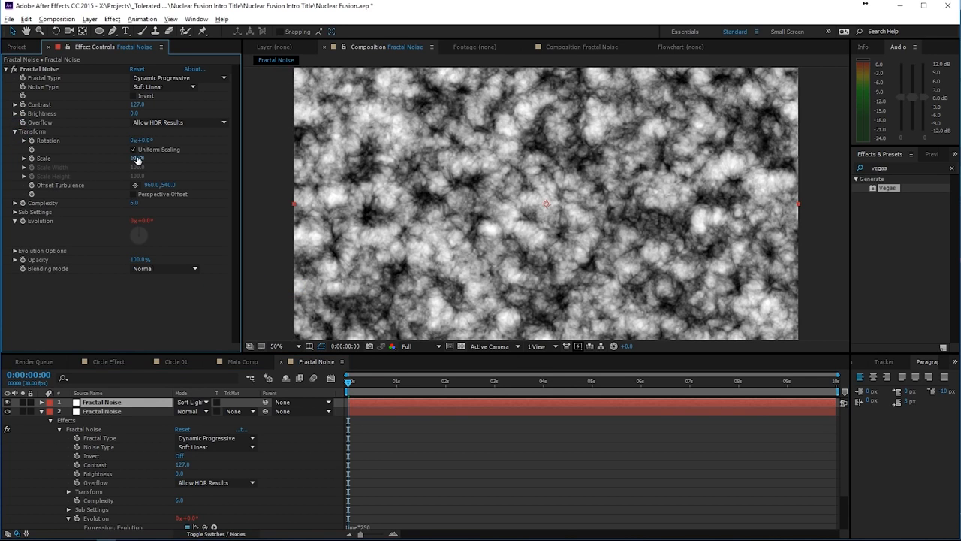
left_click_drag(137, 159, 169, 163)
left_click_drag(137, 216, 162, 235)
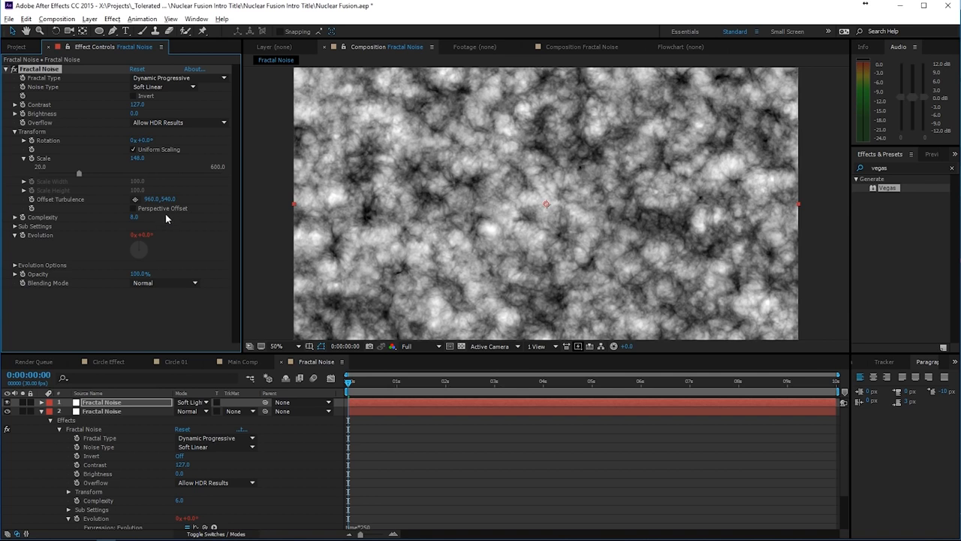
left_click_drag(167, 201, 453, 201)
left_click_drag(136, 113, 123, 115)
Duplicate the Soft Light layer and set the new copy's noise scale to 59 and brightness to -37, then check the noise at 0:00:00:06
left_click(134, 402)
key("ctrl+d")
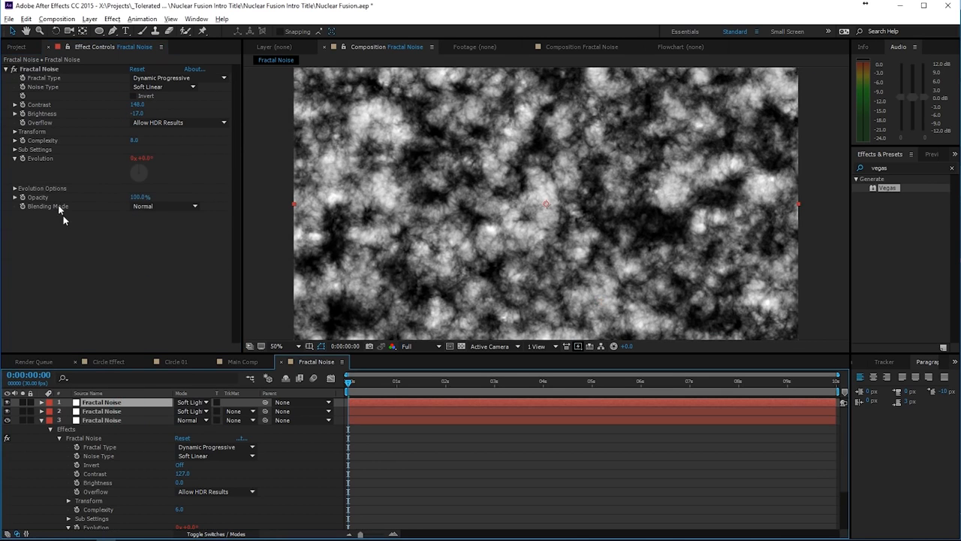
left_click(14, 131)
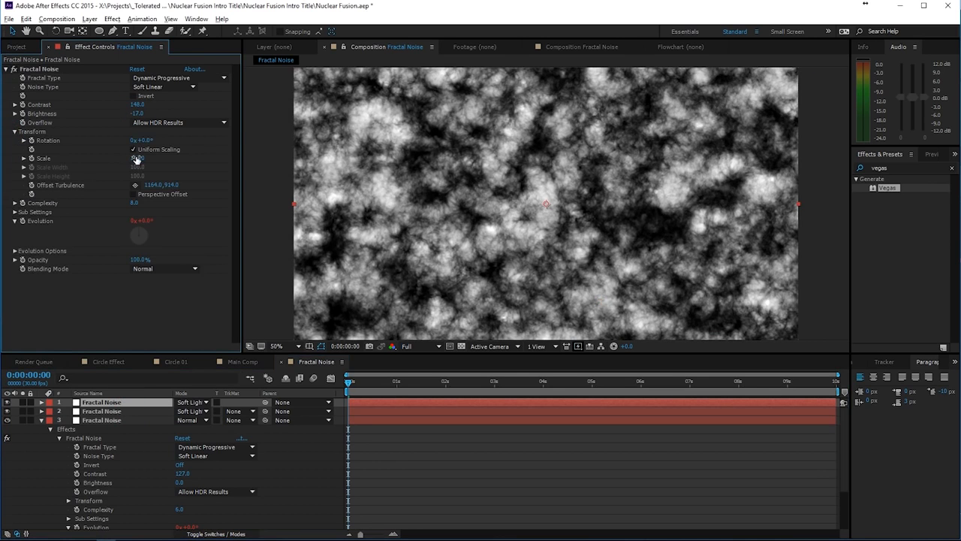
left_click_drag(136, 157, 91, 160)
mouse_move(136, 113)
left_mouse_down()
mouse_move(123, 115)
mouse_move(134, 115)
left_mouse_up()
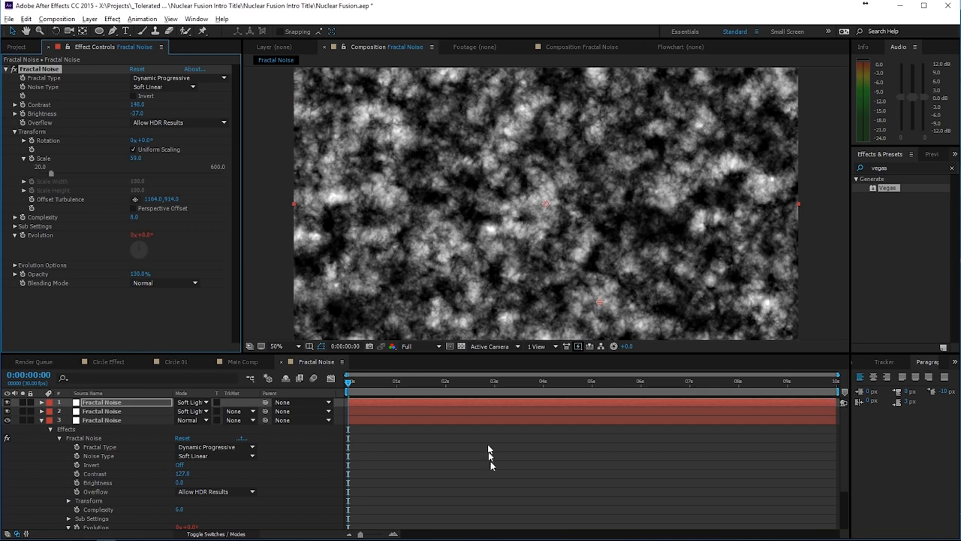
left_click(484, 470)
left_click(358, 387)
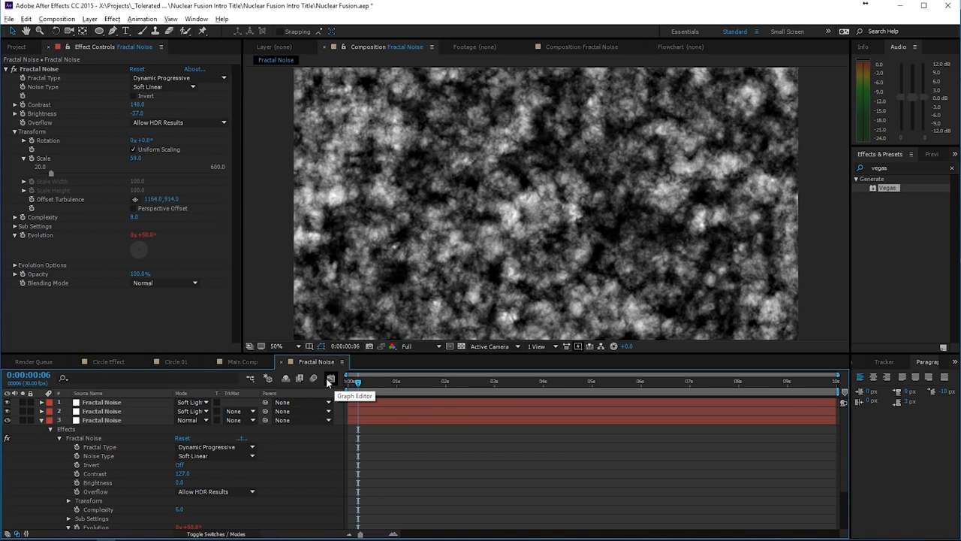
Place the Fractal Noise composition above the Source layer in Main Comp and hide it
left_click(242, 361)
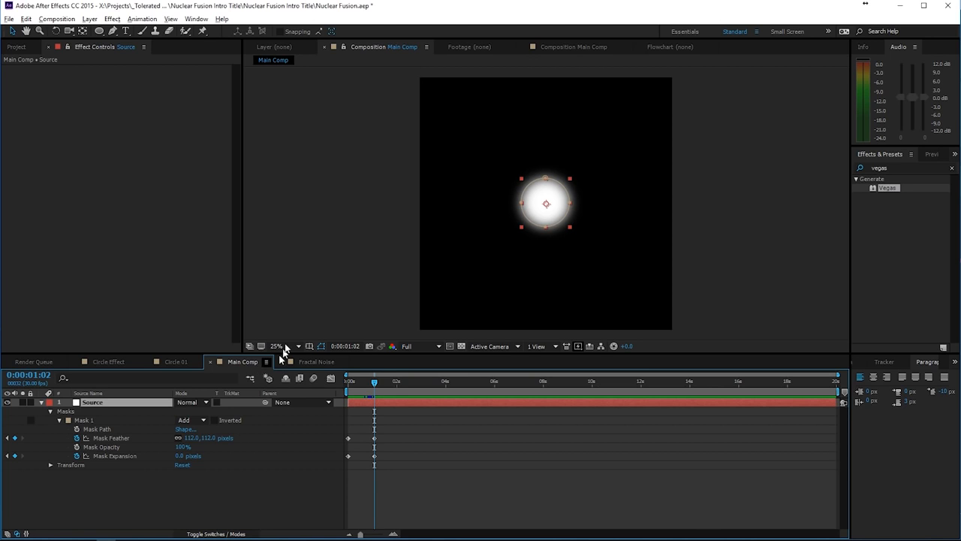
left_click(16, 46)
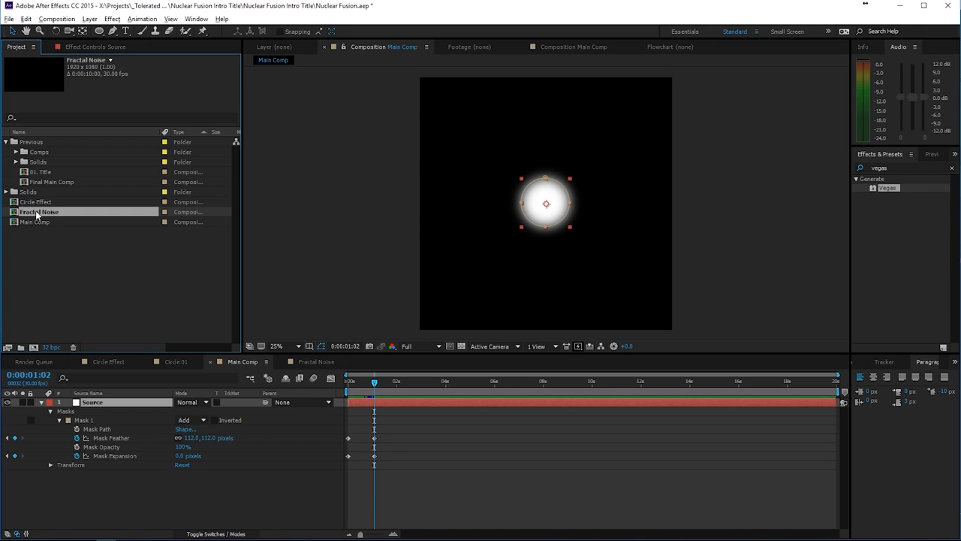
left_click_drag(36, 213, 71, 404)
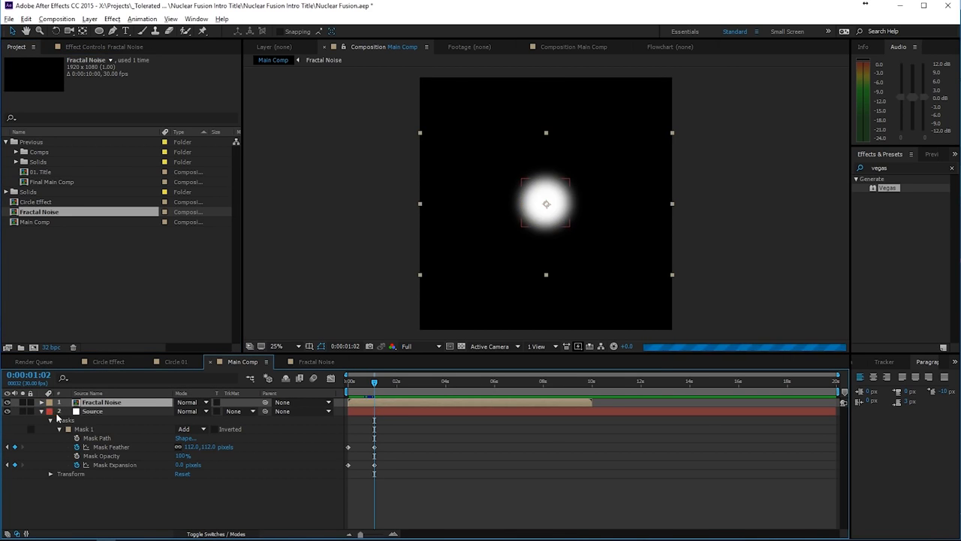
left_click(8, 402)
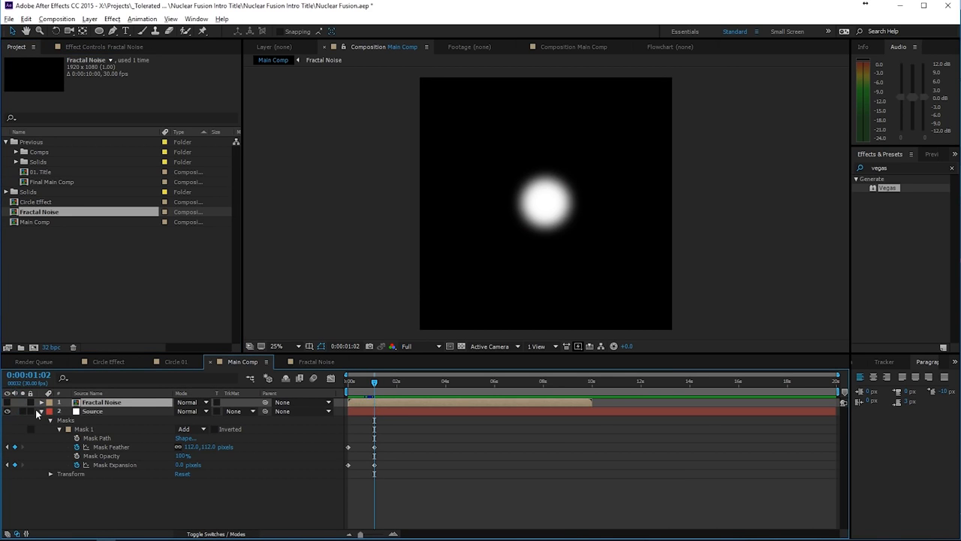
left_click(8, 403)
left_click(8, 402)
left_click(9, 403)
left_click(9, 402)
Change Main Comp's height to 1080 pixels
right_click(217, 508)
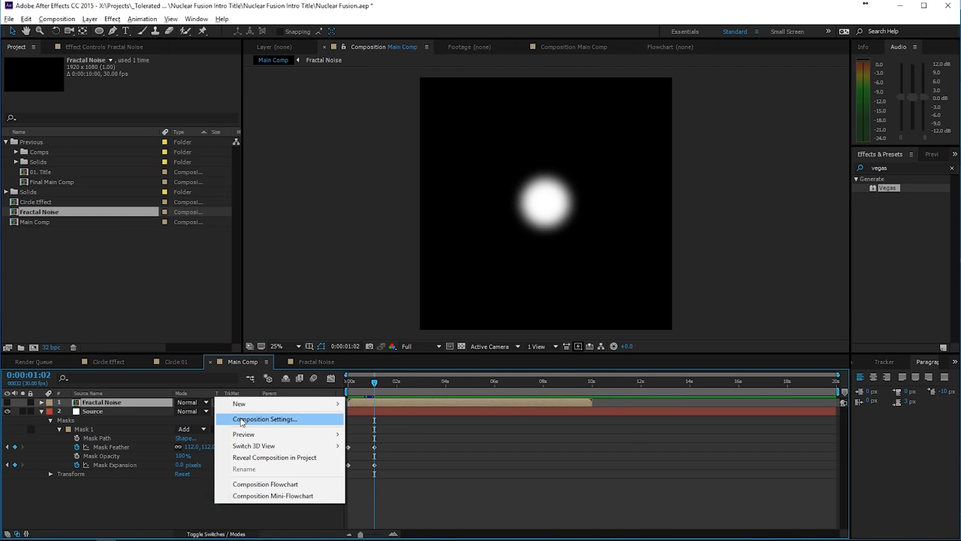
left_click(241, 419)
left_click(426, 219)
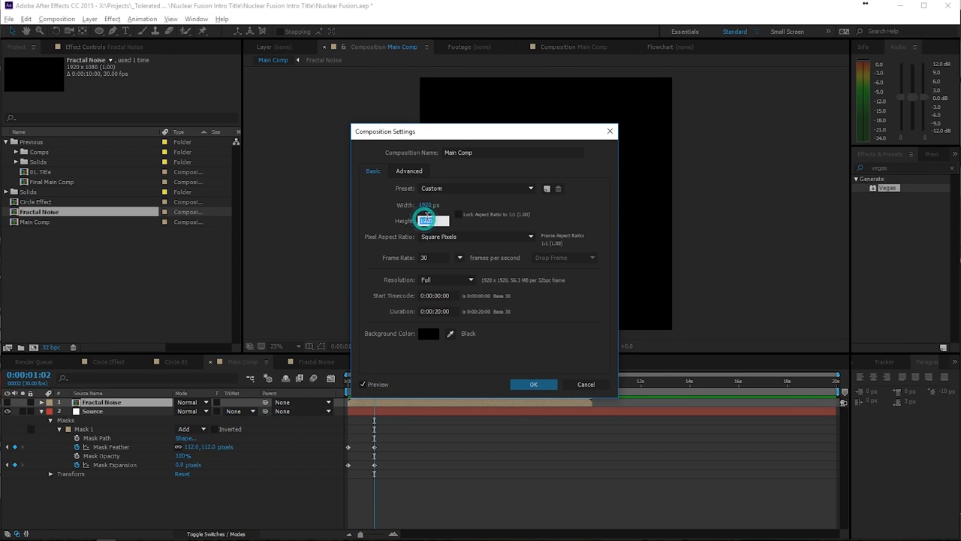
type("1080")
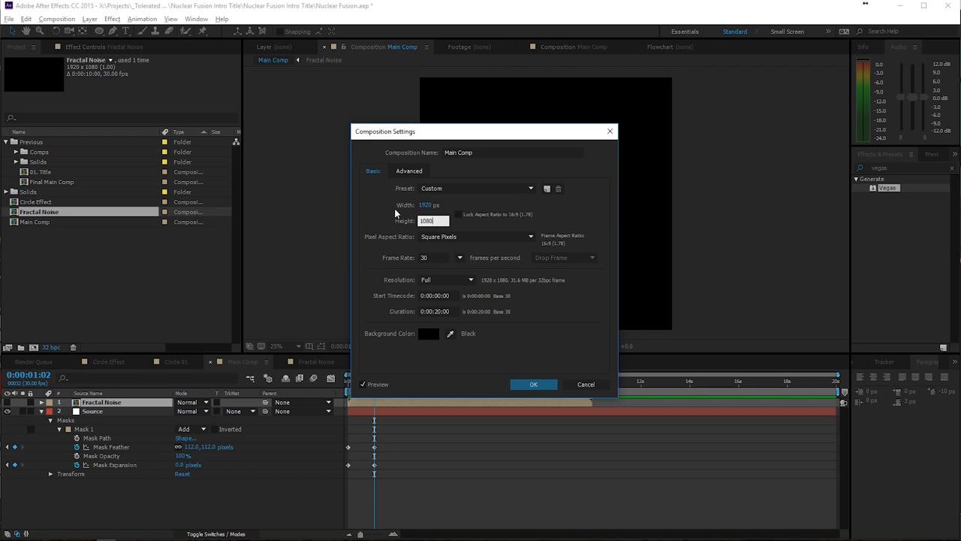
left_click(532, 384)
Scale the Source layer's circular mask down evenly around its centre at 0:00:01:02
left_click(370, 379)
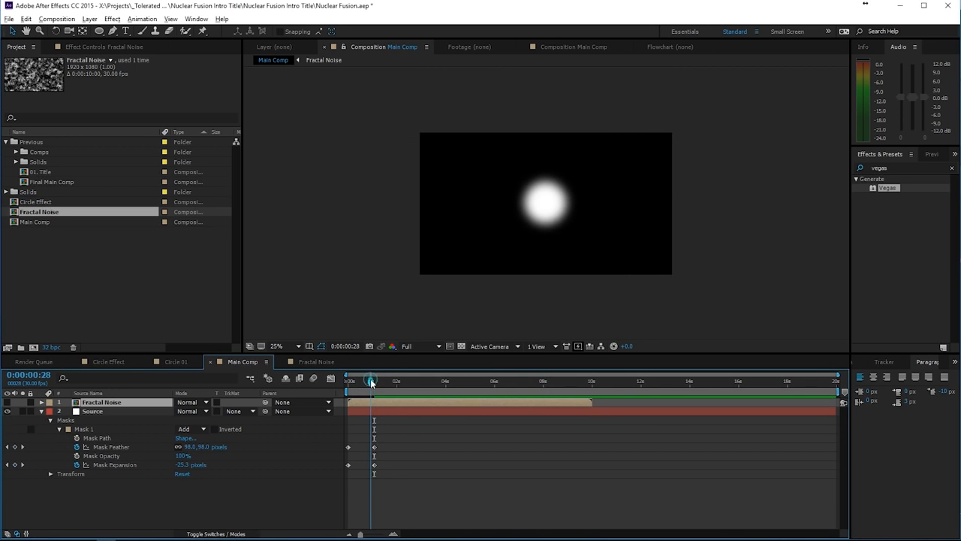
left_click(92, 411)
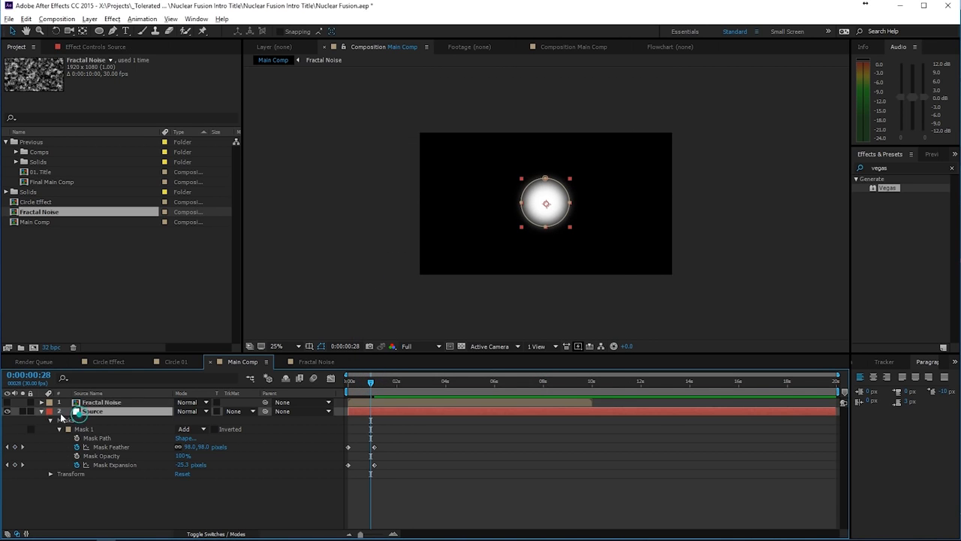
left_click(8, 402)
left_click(8, 402)
key("period")
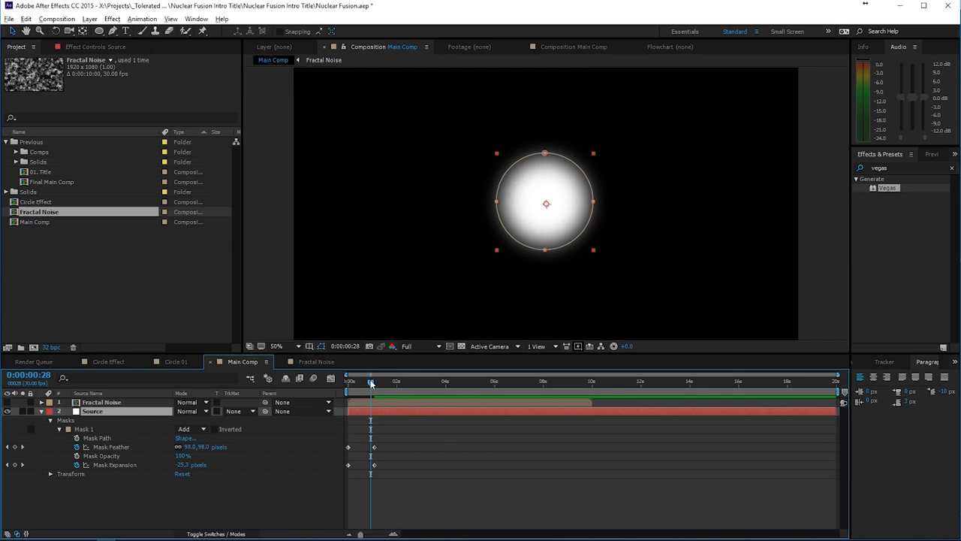
left_click_drag(371, 383, 374, 383)
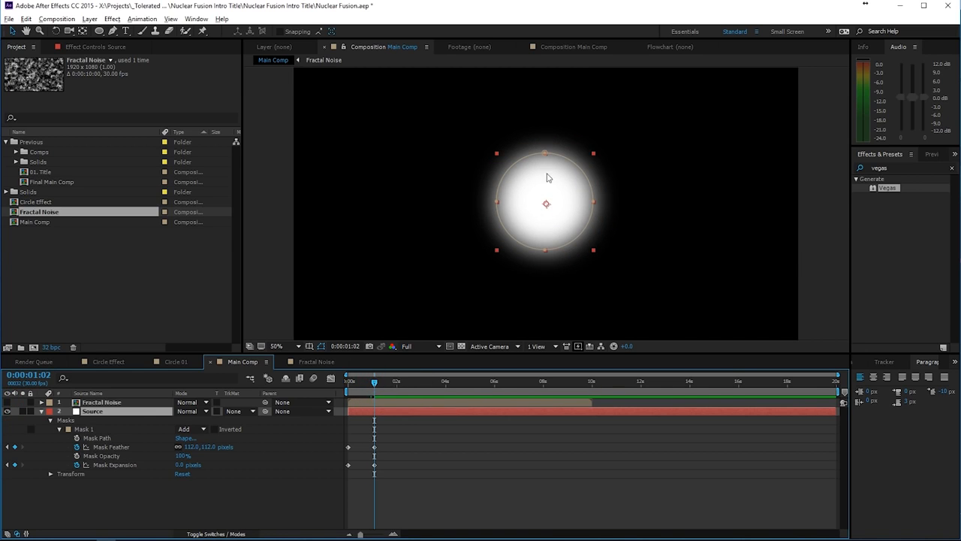
double_click(546, 155)
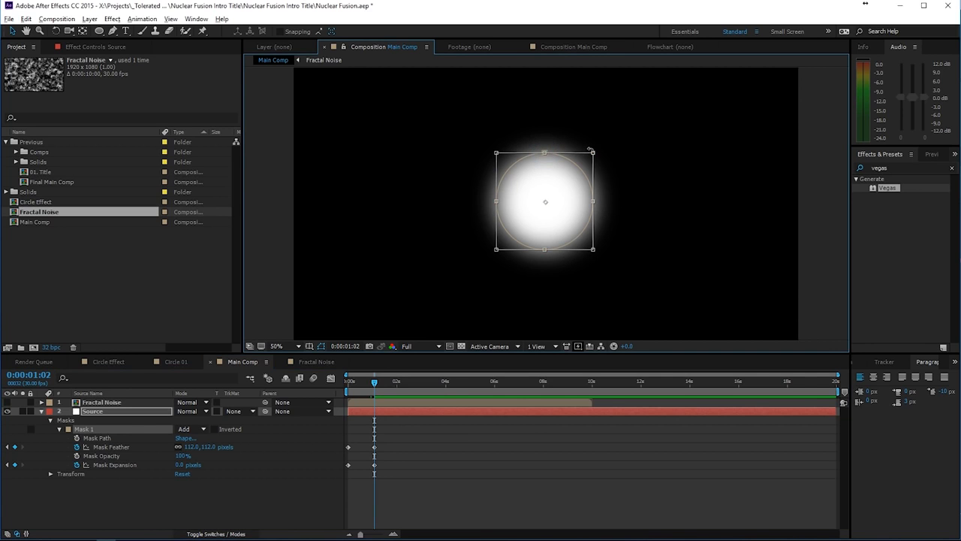
left_click_drag(594, 152, 579, 165)
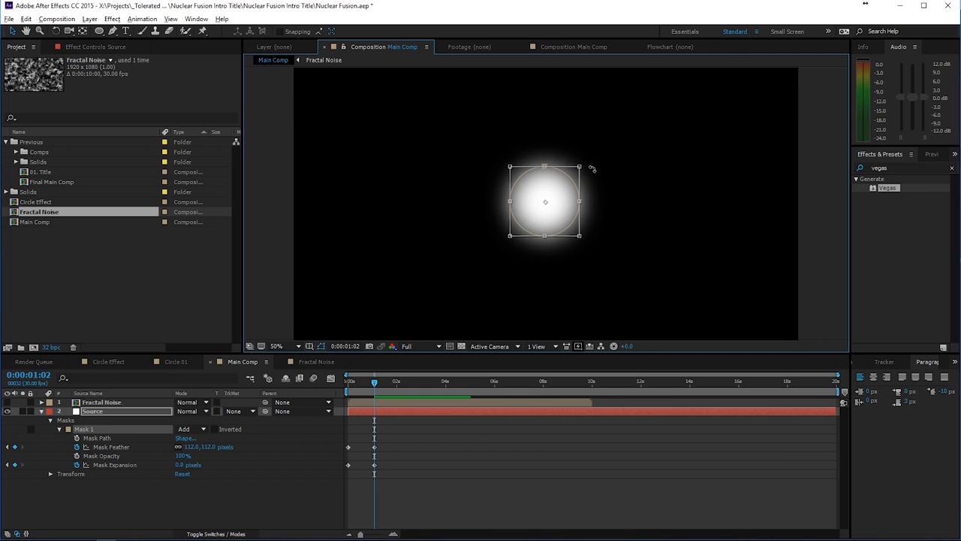
key("Return")
left_click(613, 177)
left_click(678, 181)
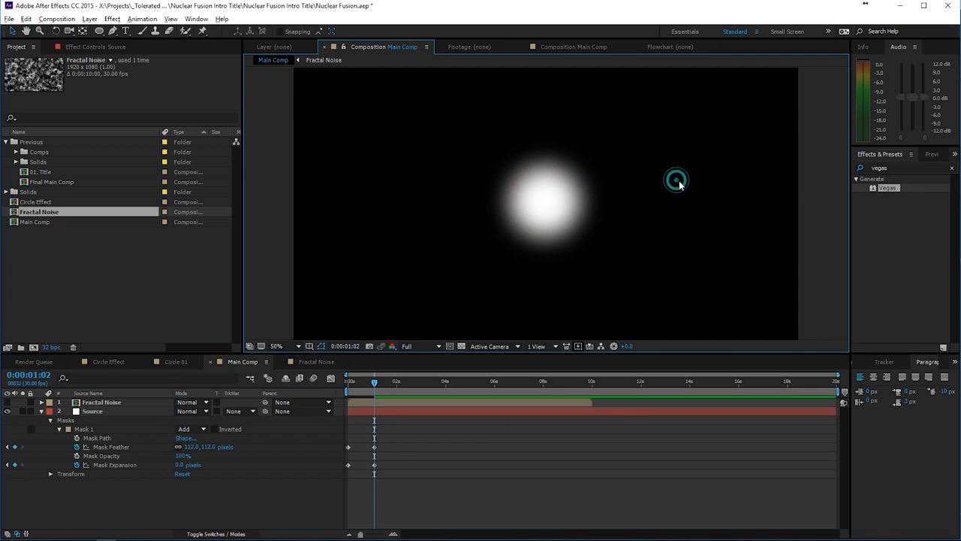
Search the effects for "displace", try Displacement Map directly on the Source layer and remove it again
scroll(678, 183, "down", 2)
scroll(626, 209, "up", 2)
scroll(625, 205, "down", 2)
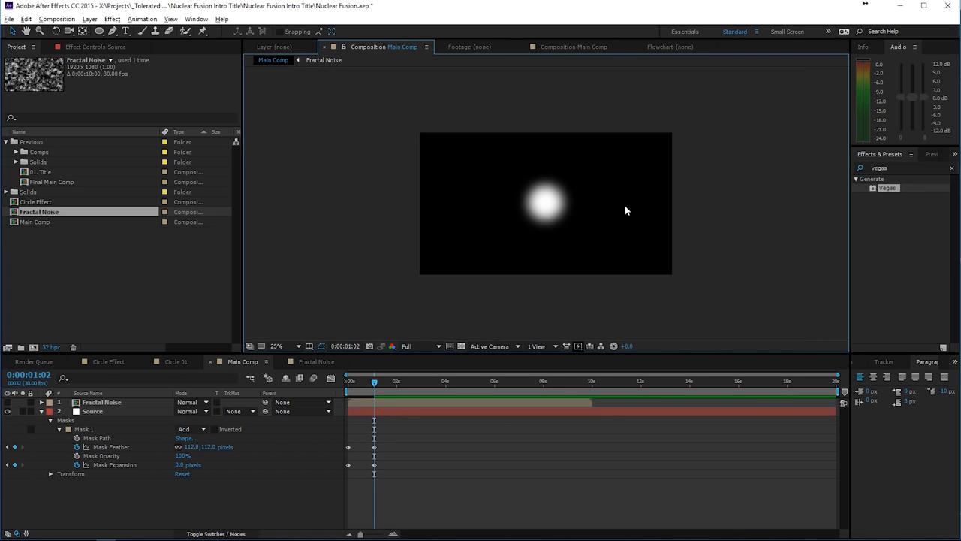
scroll(670, 211, "up", 2)
left_click_drag(893, 169, 838, 161)
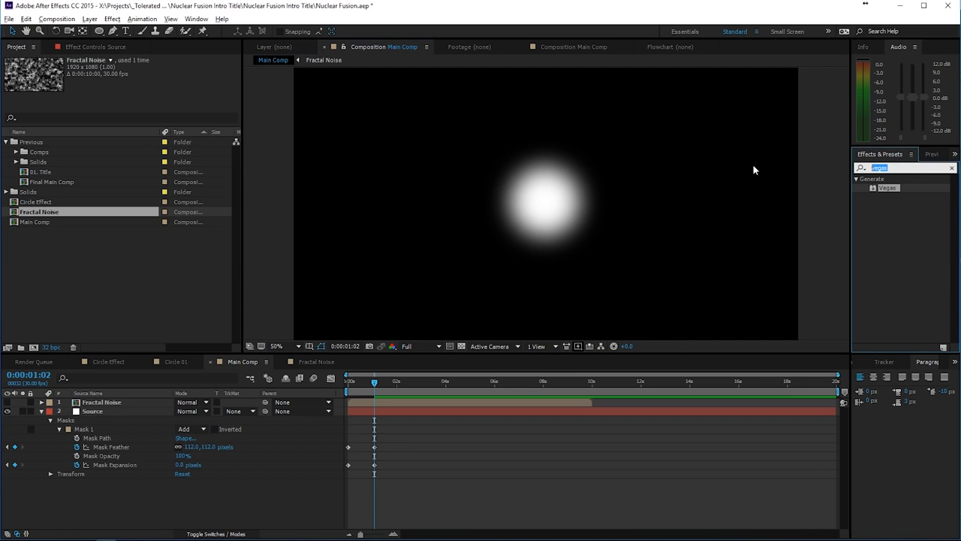
type("displace")
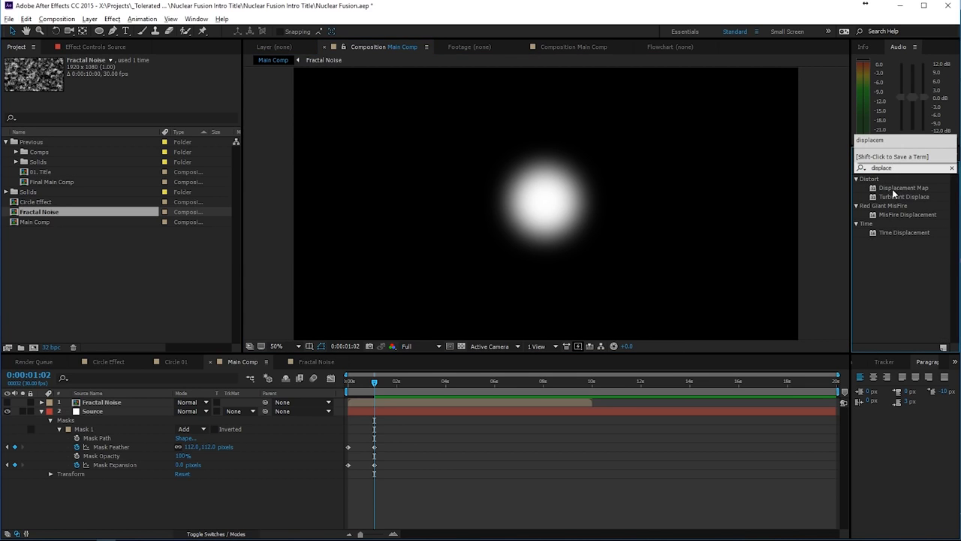
left_click_drag(892, 189, 97, 411)
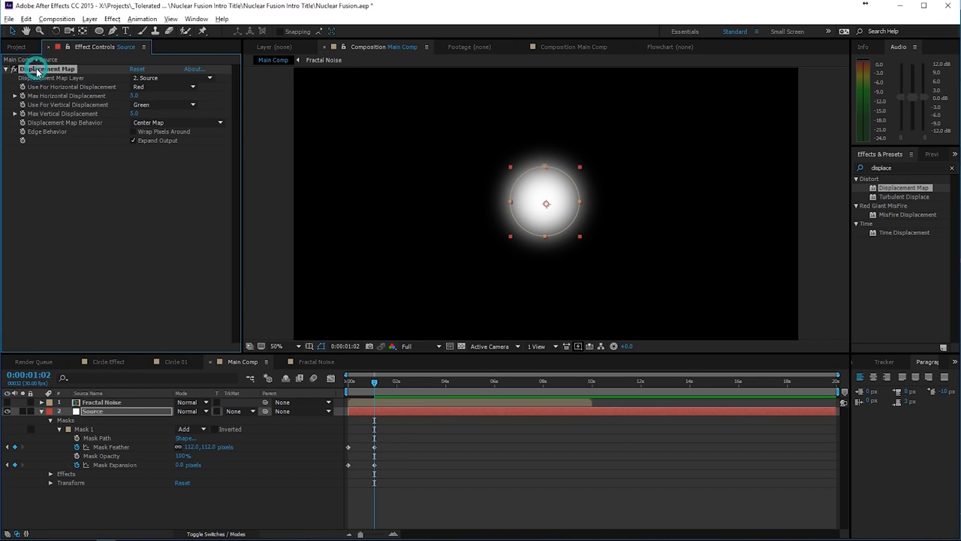
key("Delete")
Pre-compose the Source layer as "Light Source", moving all attributes into the new composition
left_click(132, 415)
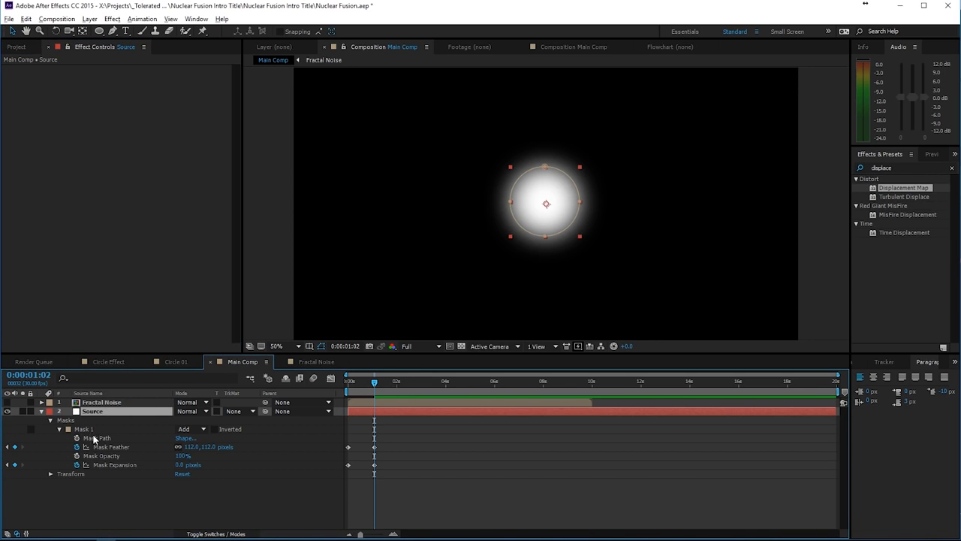
left_click(90, 19)
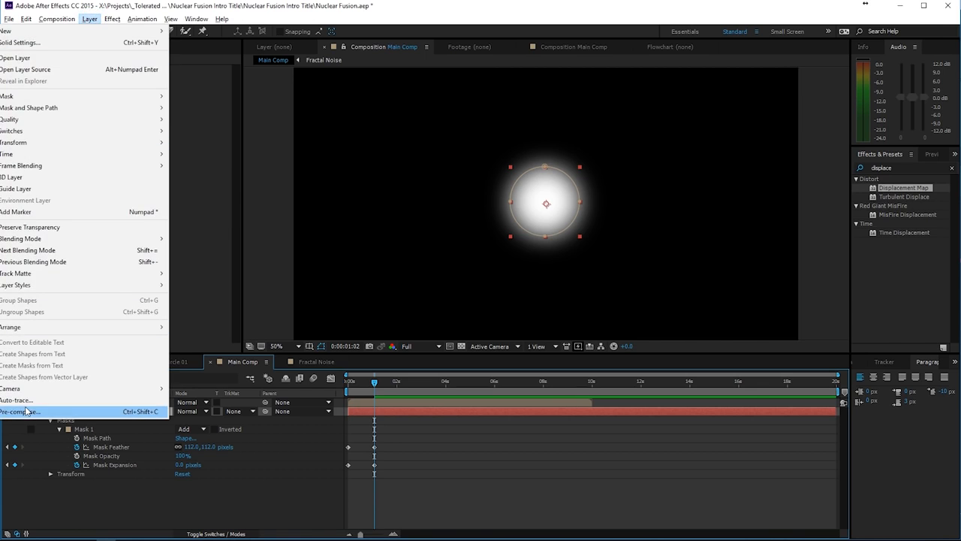
left_click(38, 467)
left_click(433, 268)
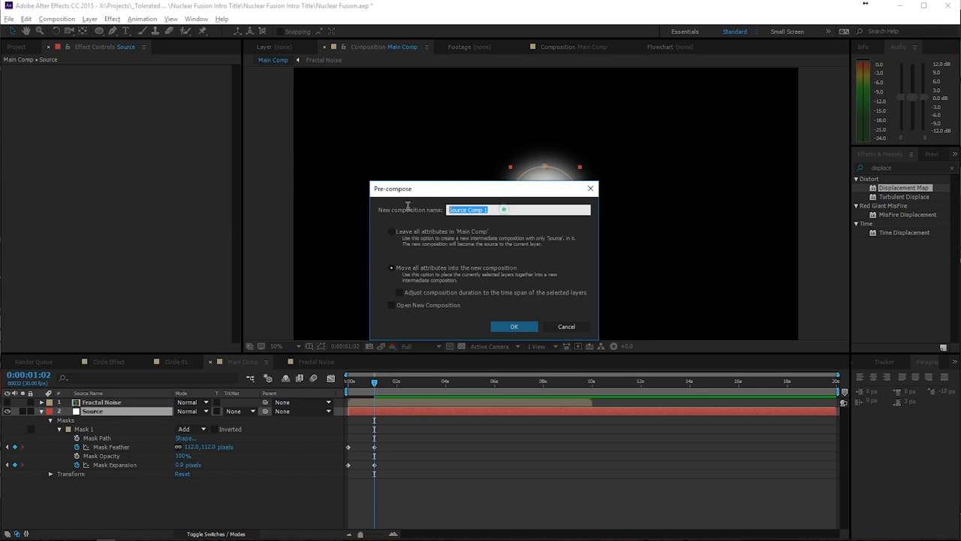
type("Light Source")
key("Return")
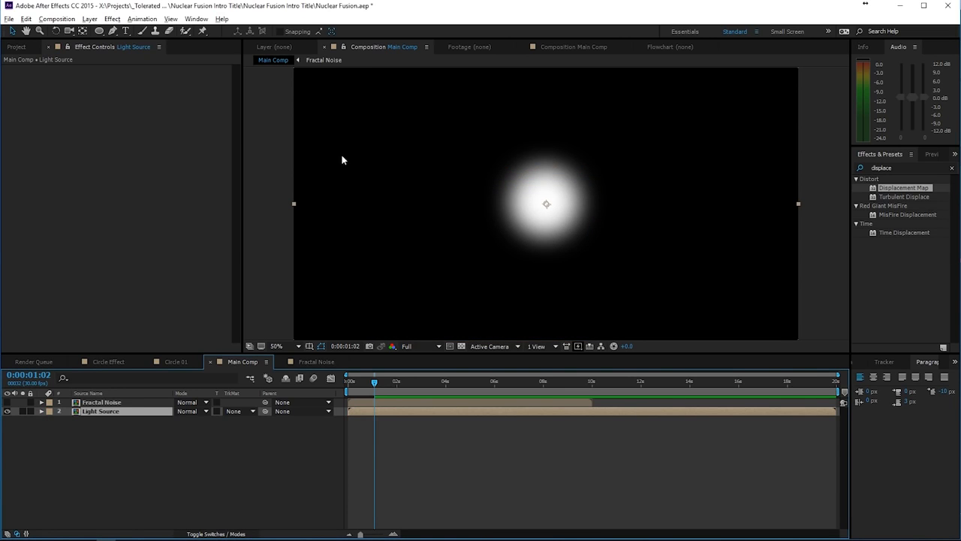
Apply Displacement Map to Light Source, using Fractal Noise as map layer with max horizontal displacement 42 and vertical 28
left_click_drag(895, 193, 395, 411)
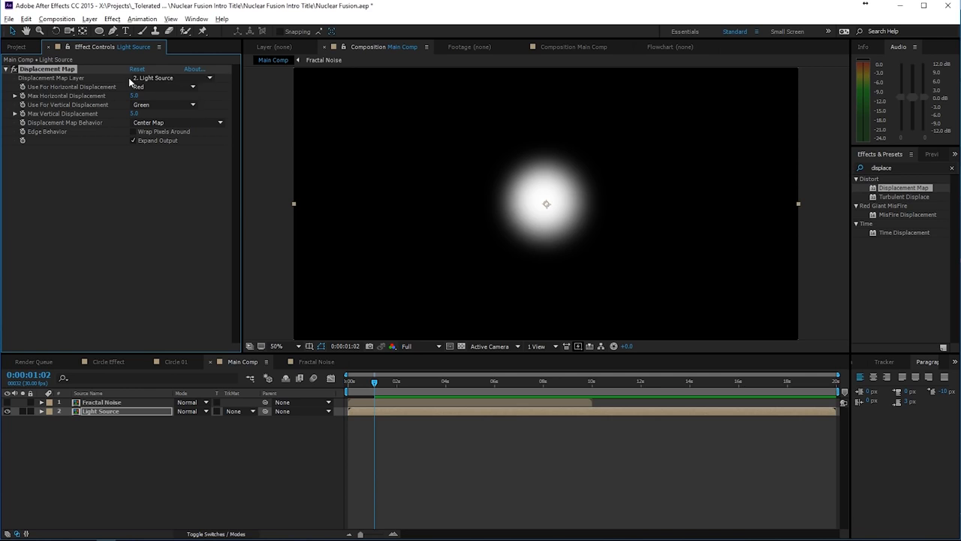
left_click(156, 79)
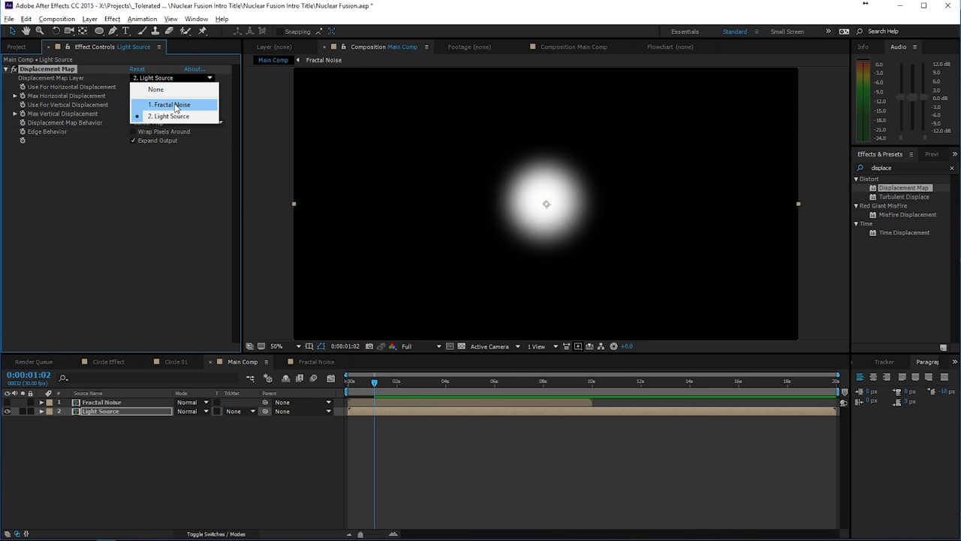
left_click(176, 108)
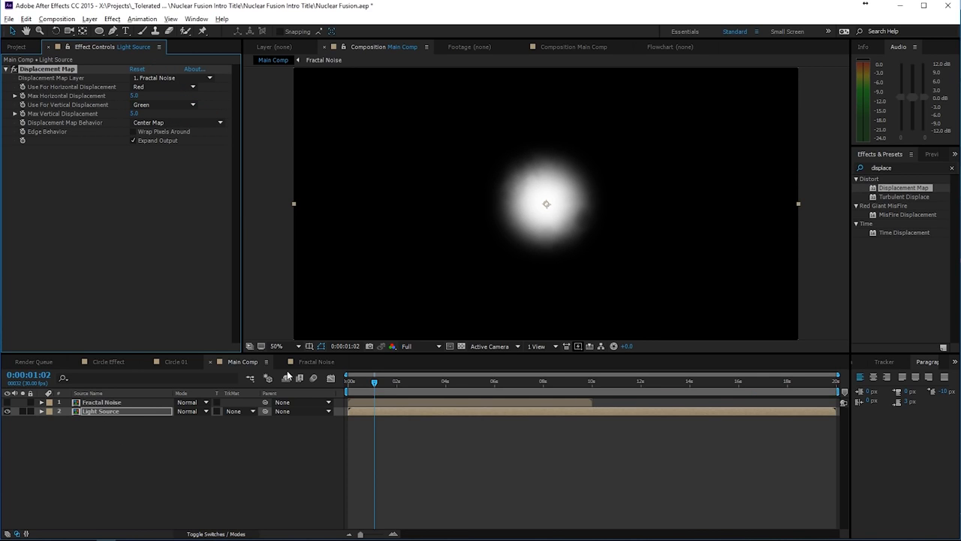
left_click_drag(134, 95, 147, 113)
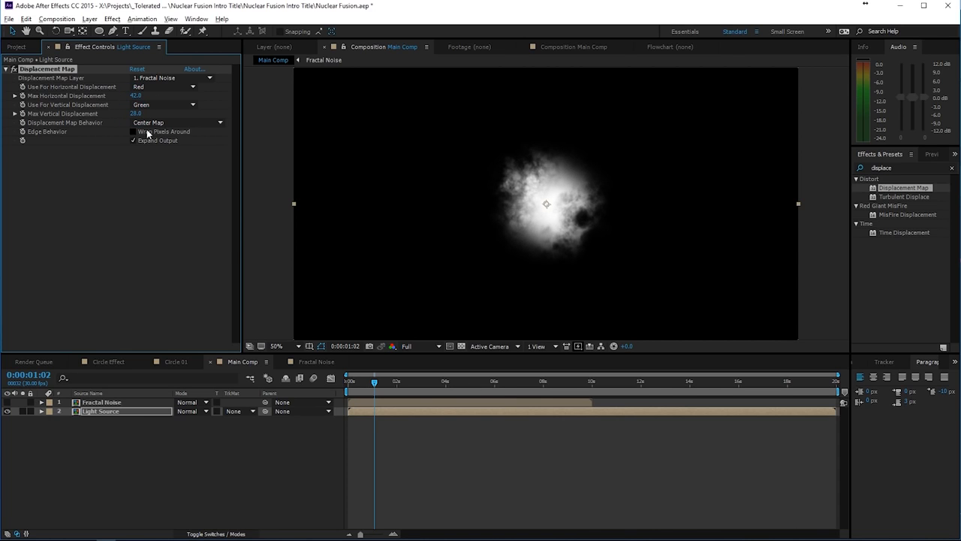
Preview the displaced light source animation and lower the preview resolution to Half
key("space")
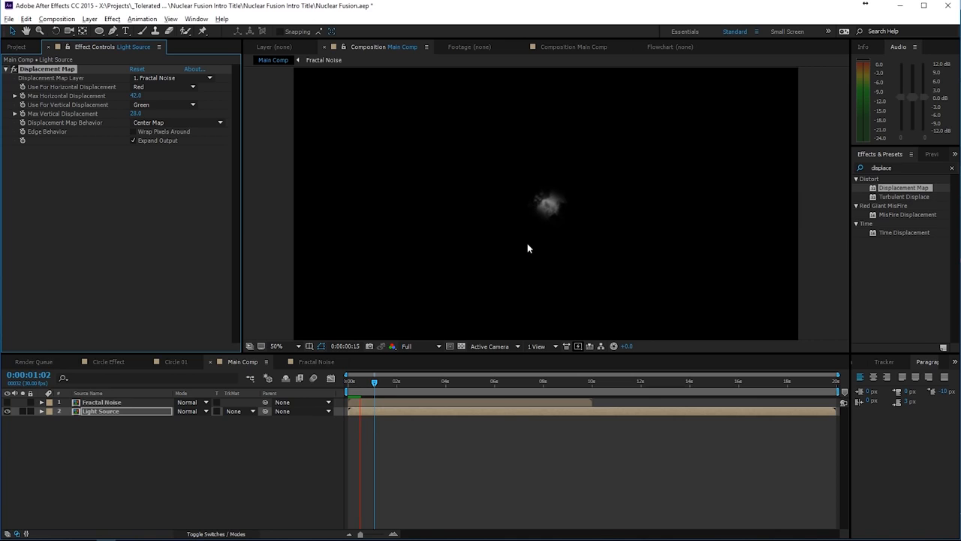
left_click(420, 346)
left_click(426, 385)
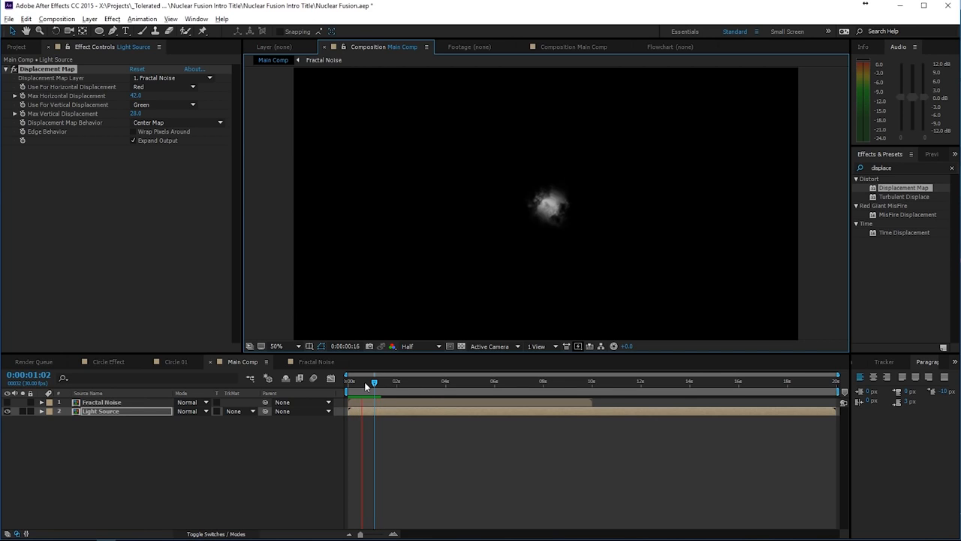
key("space")
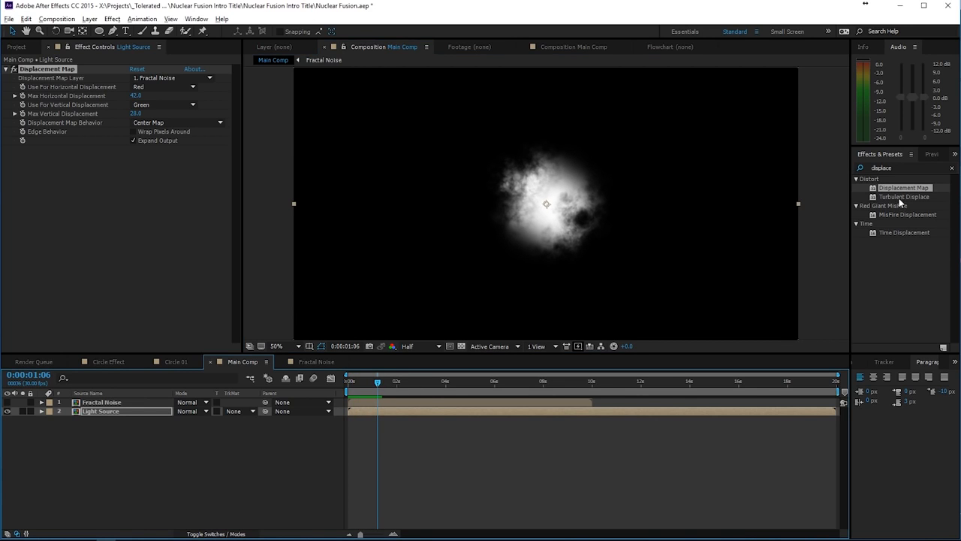
Add Turbulent Displace to Light Source with size 50 and amount 75
left_click_drag(892, 197, 115, 186)
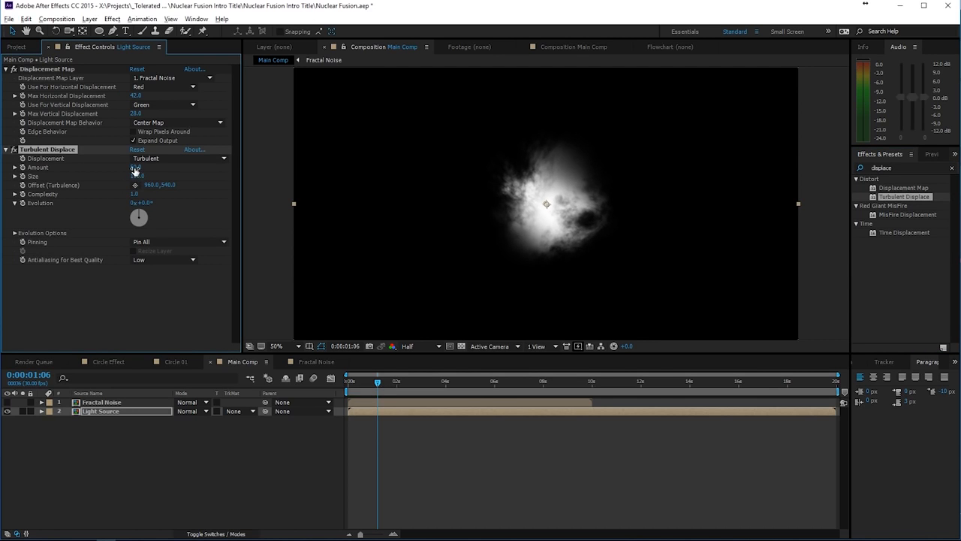
left_click(137, 176)
key("Return")
left_click(134, 167)
type("75")
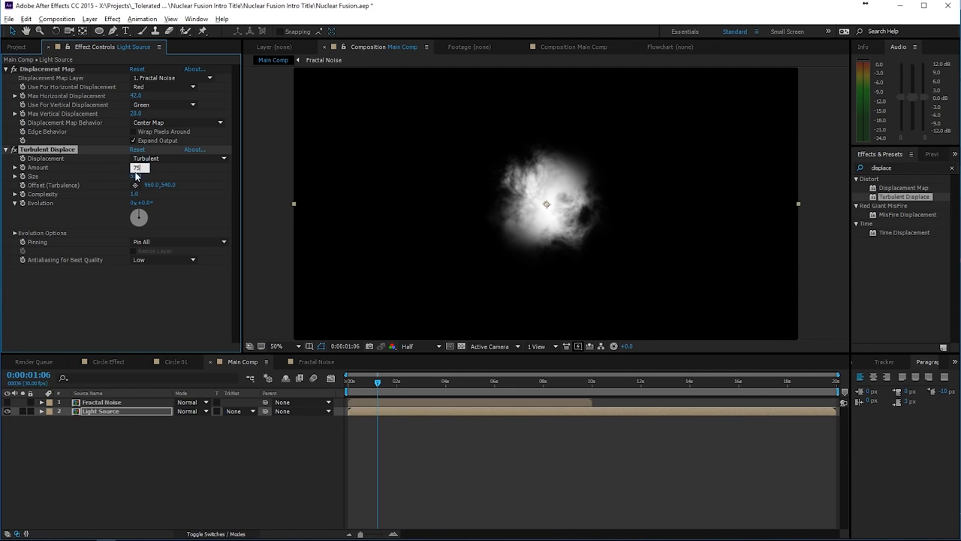
key("Return")
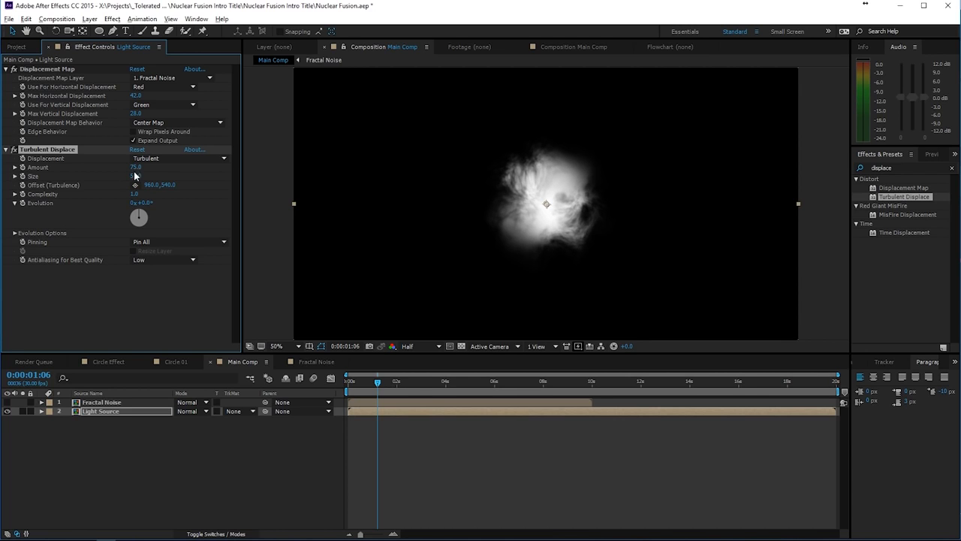
Drive Turbulent Displace's evolution with the expression time*150
left_click(23, 203, "alt")
type("time*15")
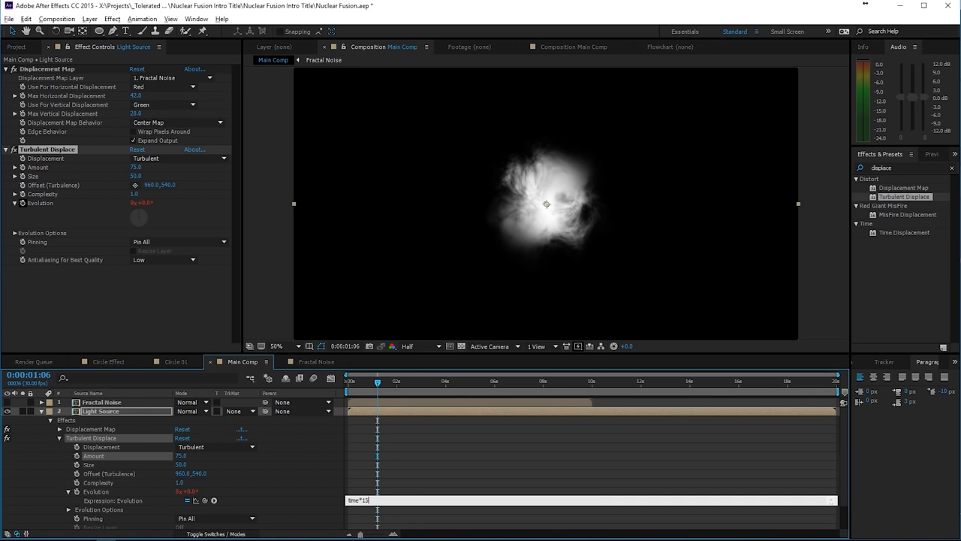
type("0")
left_click(25, 208)
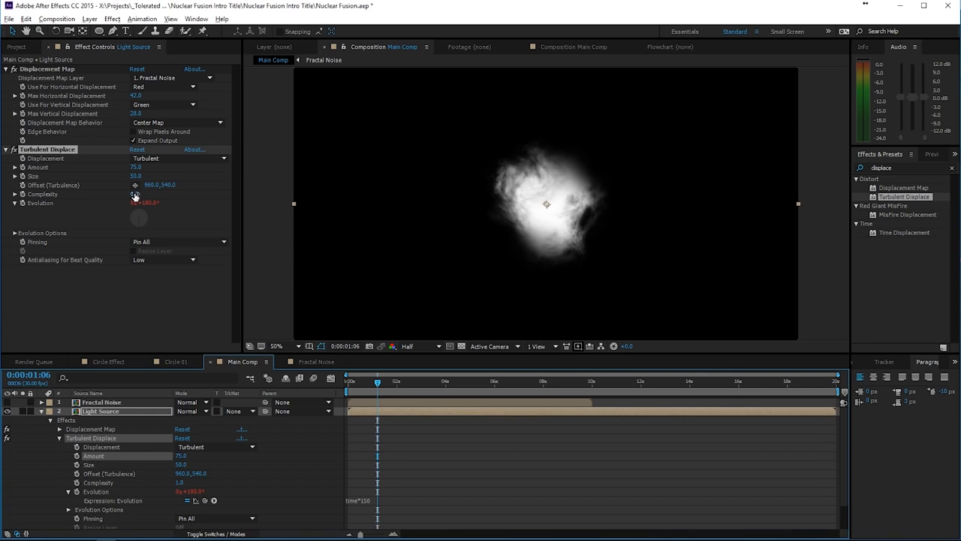
Set Turbulent Displace's complexity to 2.6, preview the motion, and collapse the Light Source layer's properties
left_click_drag(135, 193, 177, 194)
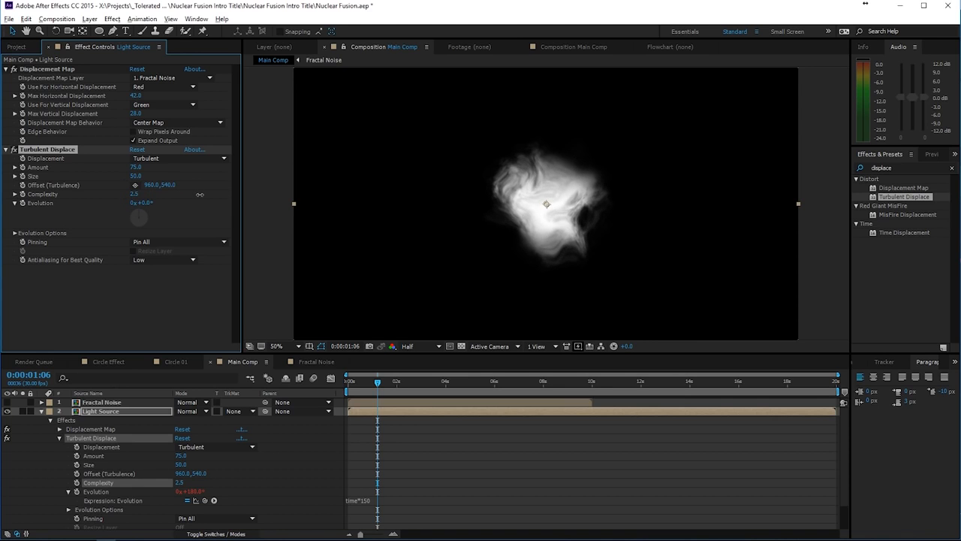
left_click(433, 477)
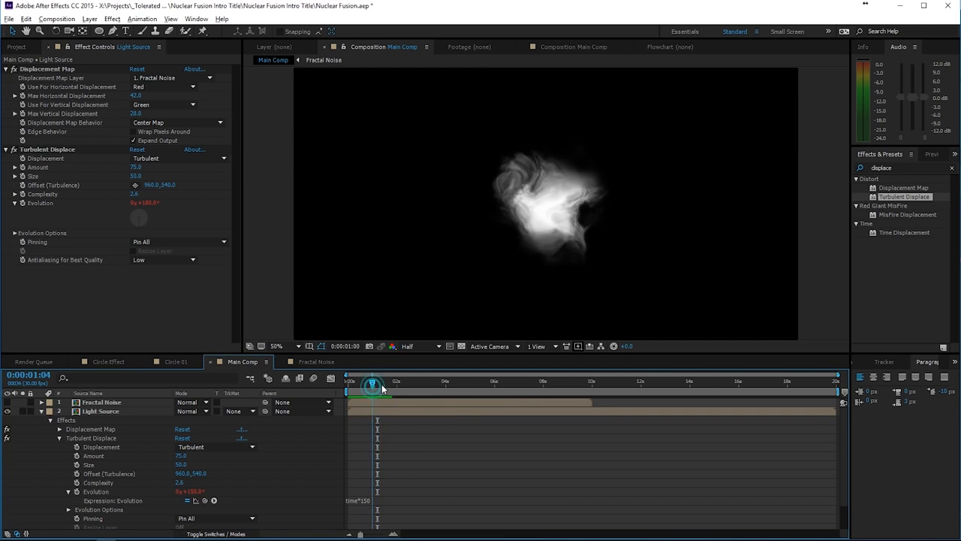
key("space")
left_click(84, 412)
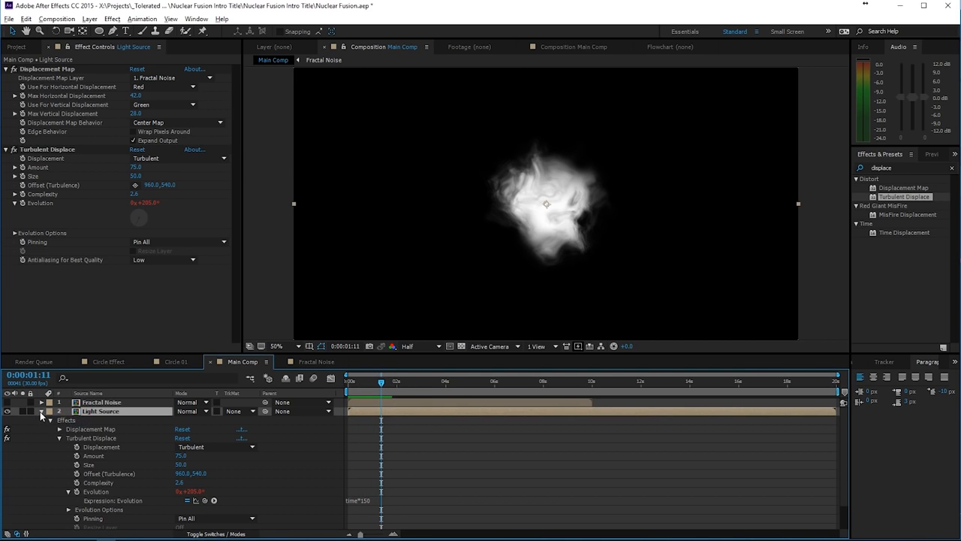
left_click(42, 411)
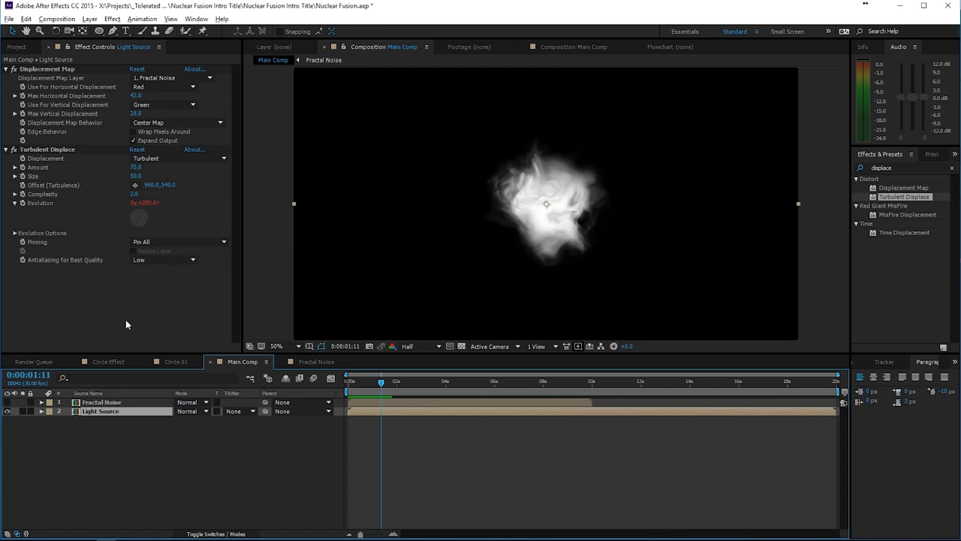
Duplicate the hidden Fractal Noise layer in Main Comp and make the upper copy visible
left_click(103, 402)
key("ctrl+d")
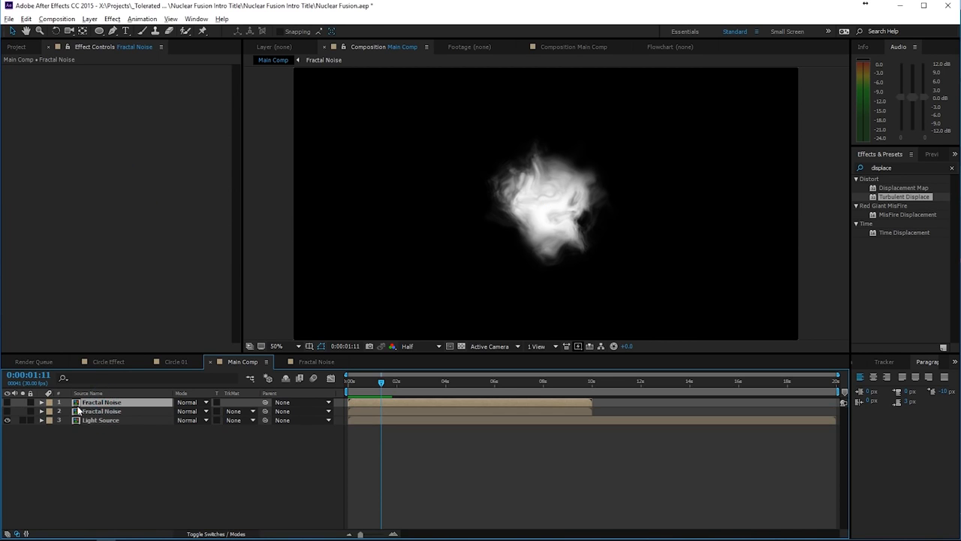
left_click(7, 403)
Duplicate the Light Source layer and move the copy to the top of the layer stack, above the visible Fractal Noise
left_click(88, 421)
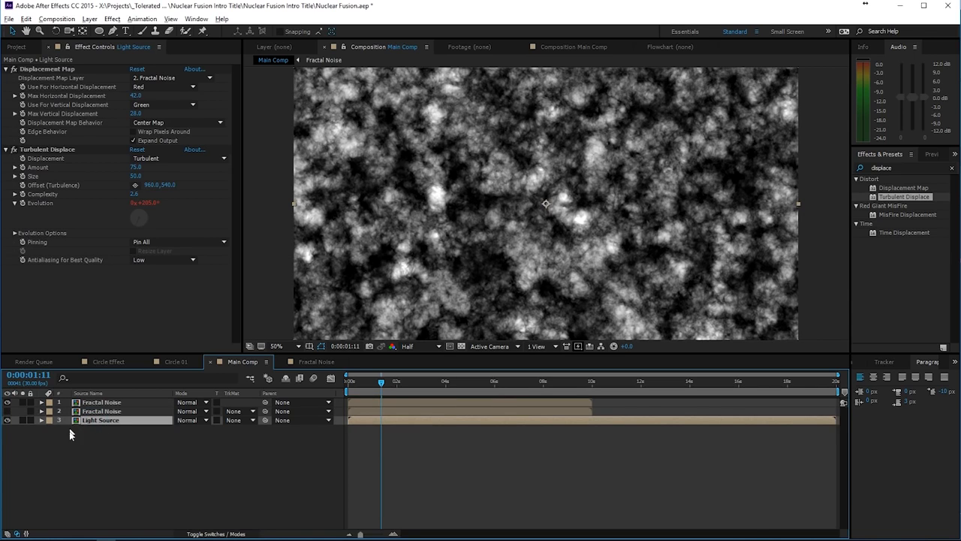
key("ctrl+d")
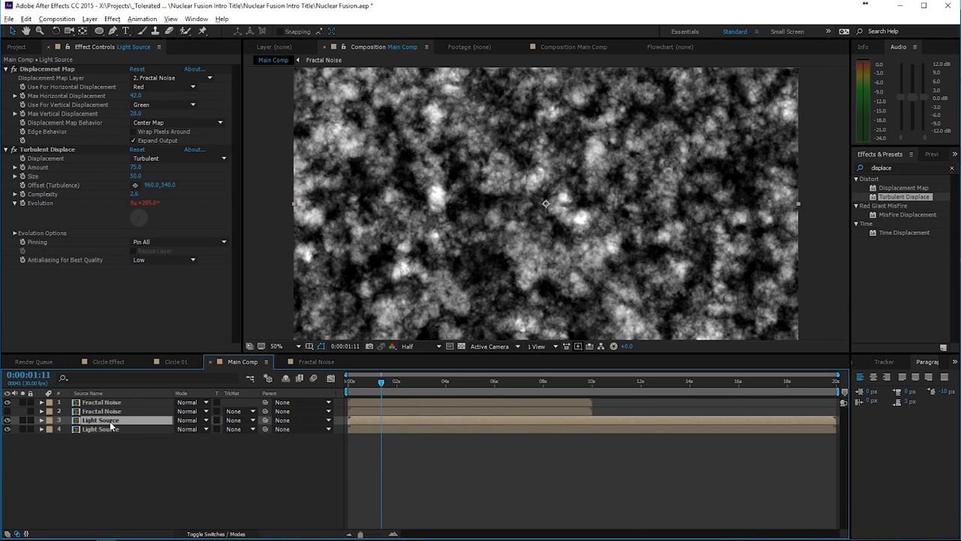
left_click_drag(109, 425, 111, 398)
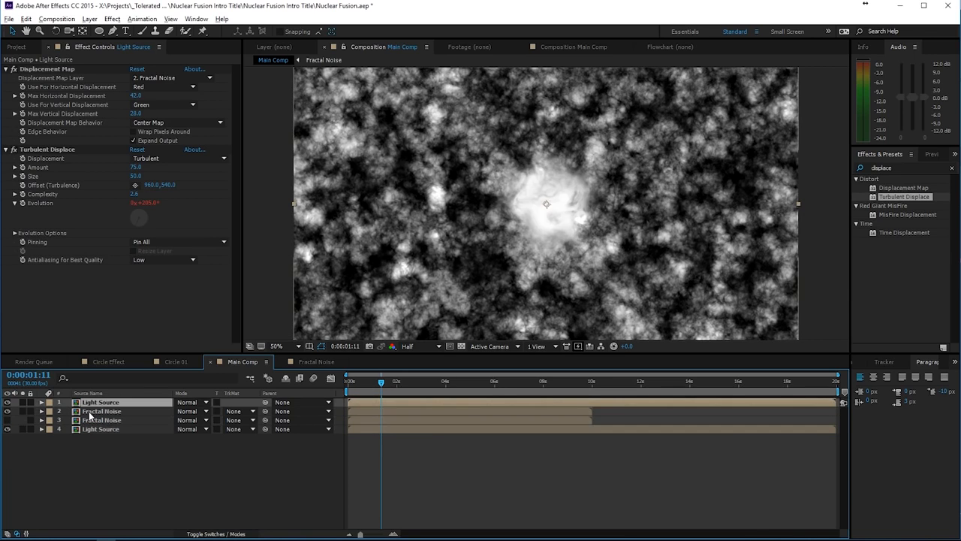
Set the visible Fractal Noise layer's track matte to Alpha Matte "Light Source"
left_click(108, 412)
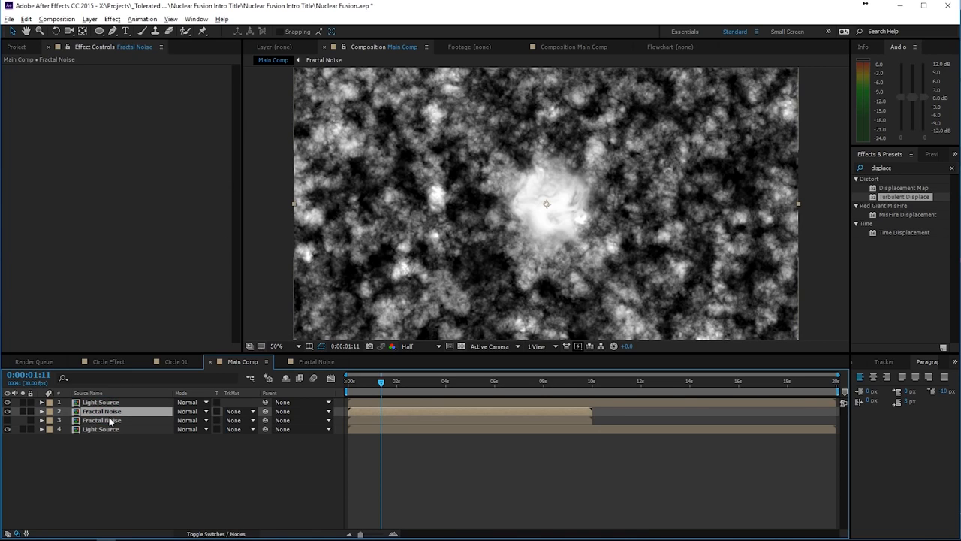
left_click(234, 411)
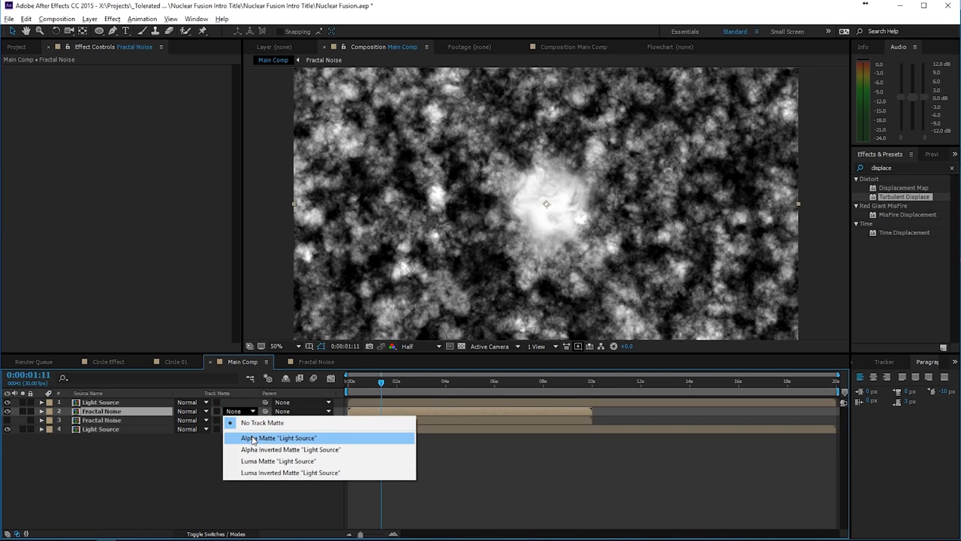
left_click(252, 439)
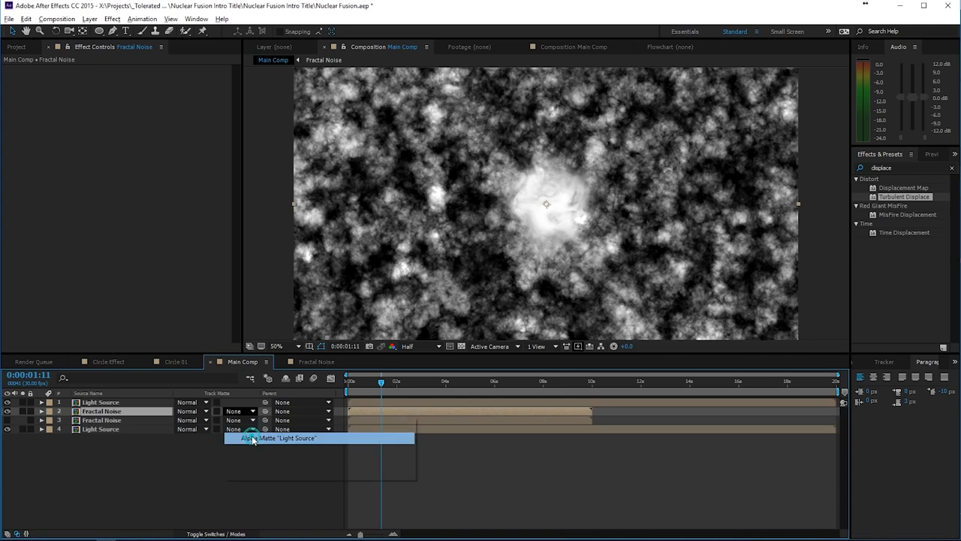
left_click(245, 461)
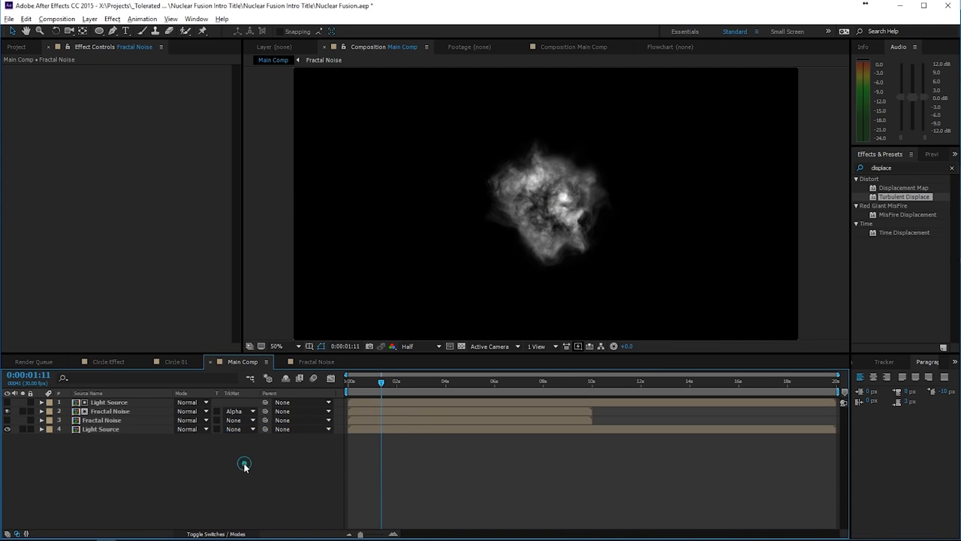
Compare the matted Fractal Noise layer on and off, lower its opacity to 82%, and check another frame
left_click(111, 409)
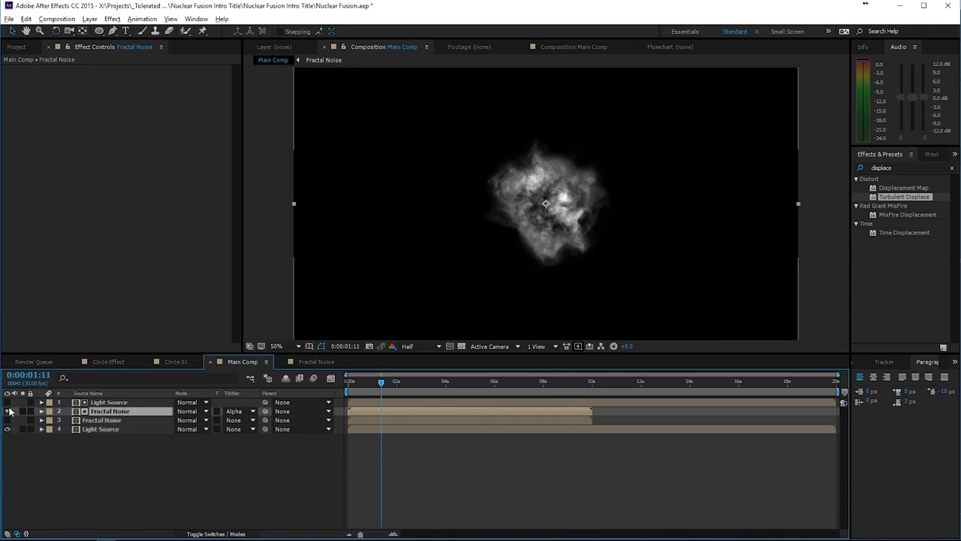
left_click(9, 411)
left_click(8, 411)
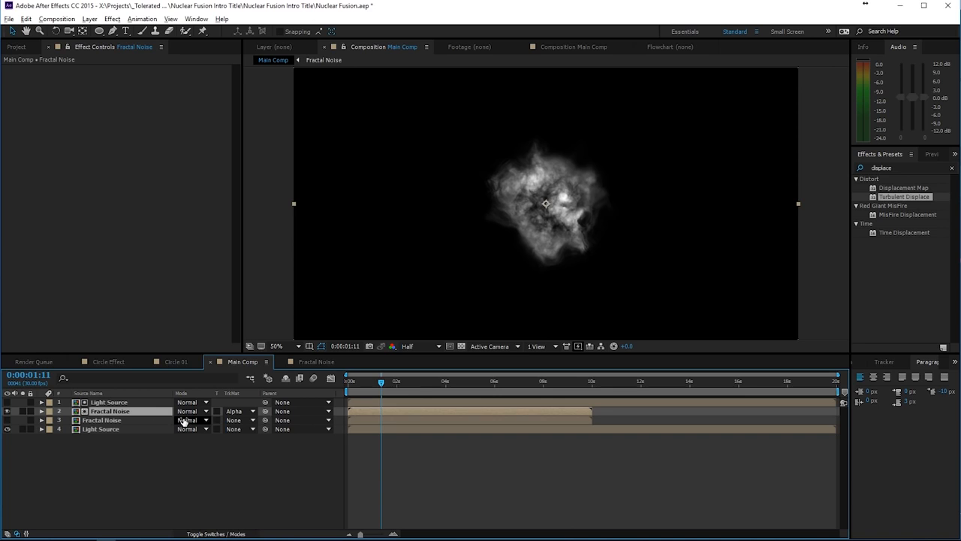
key("t")
left_click_drag(181, 422, 171, 419)
left_click(177, 503)
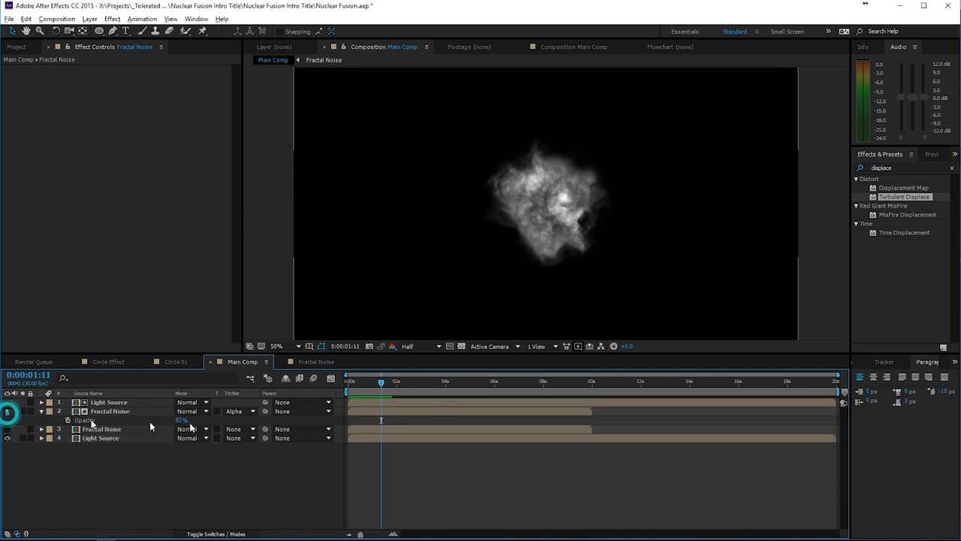
left_click(433, 383)
Try Soft Light on the matted Fractal Noise layer, settle on Multiply at 66% opacity, and check several frames
left_click(187, 411)
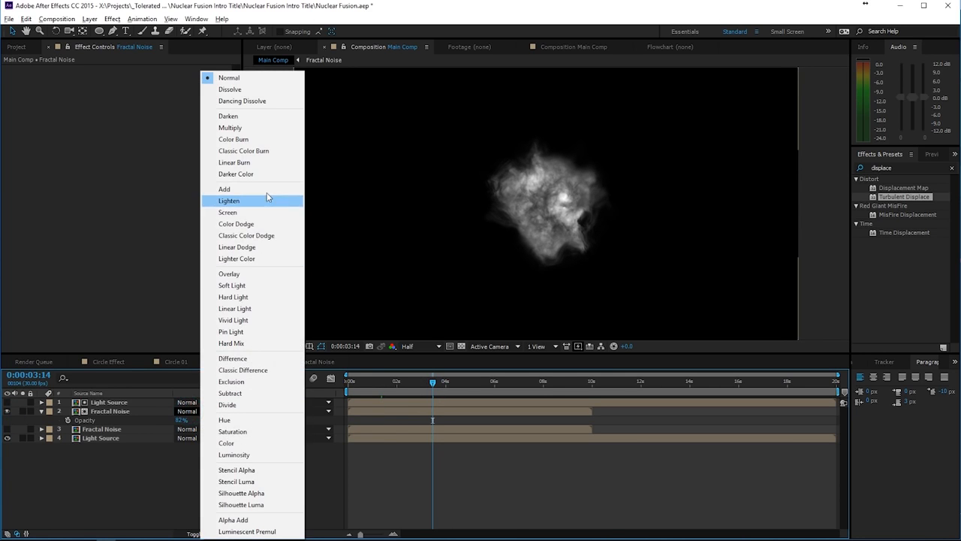
left_click(240, 286)
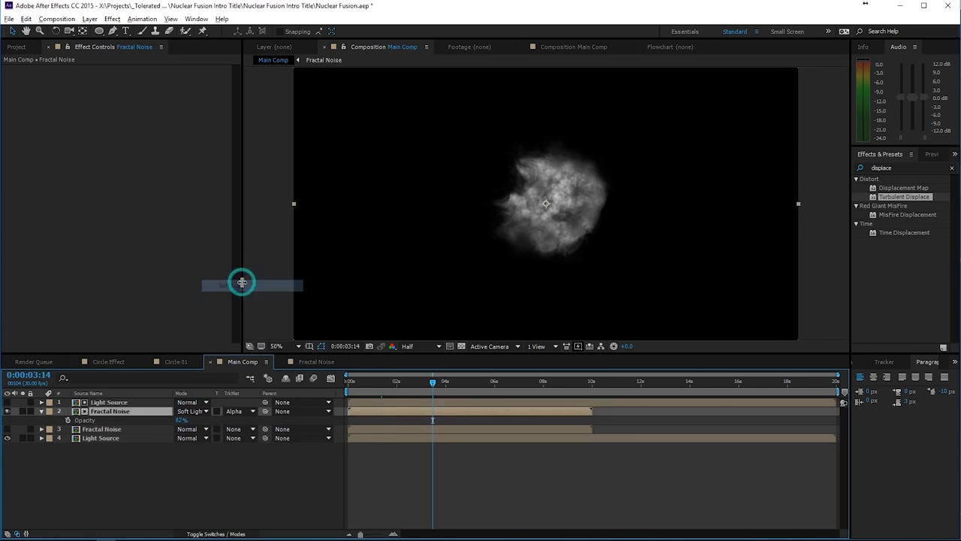
left_click(189, 411)
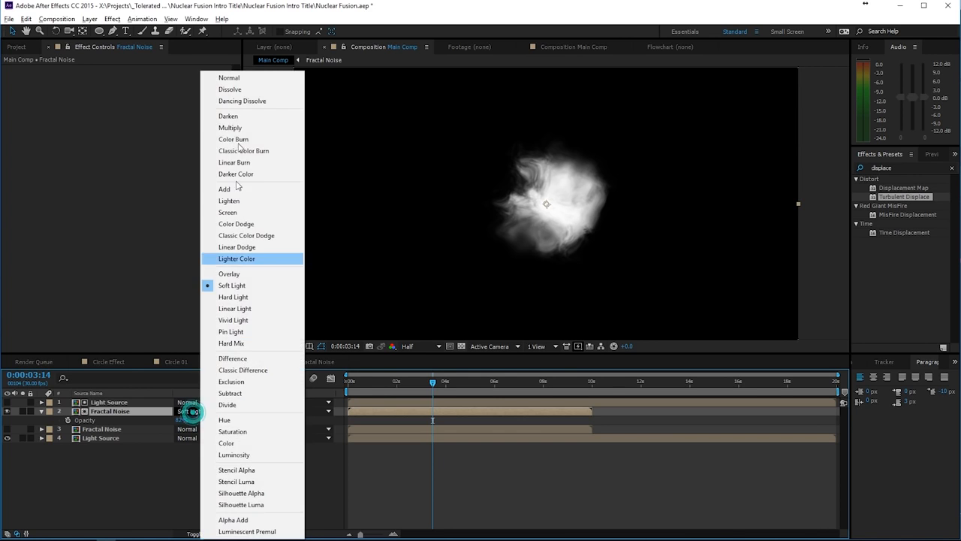
left_click(244, 124)
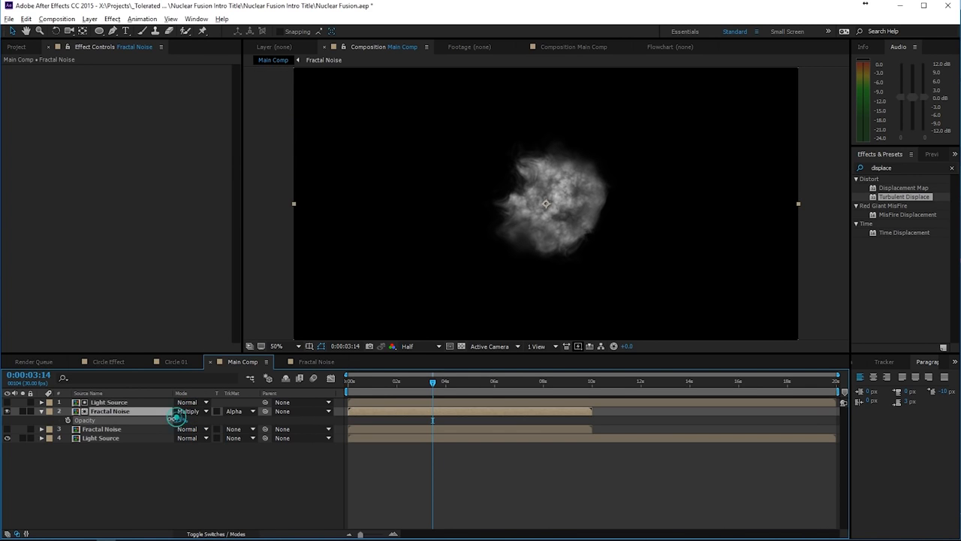
left_click(233, 502)
left_click(390, 381)
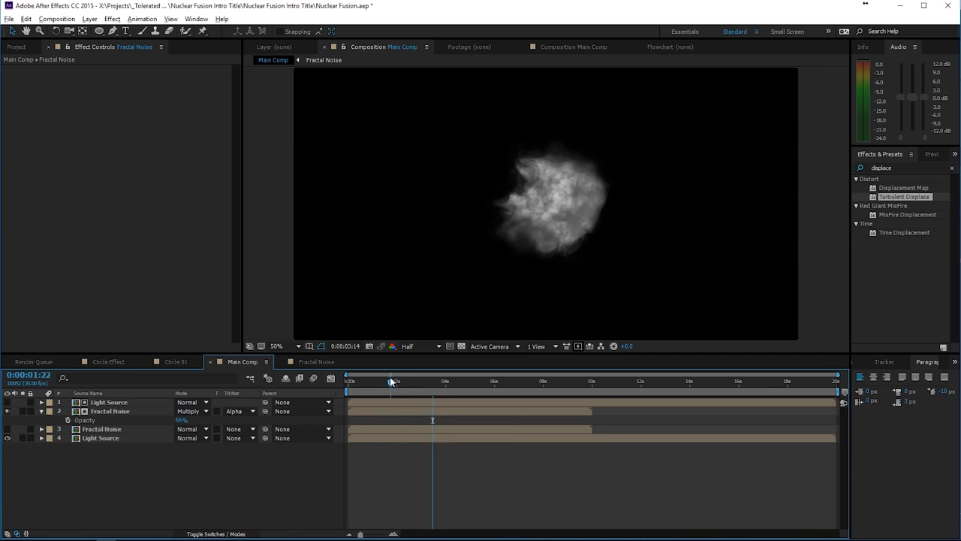
left_click(514, 380)
left_click(568, 380)
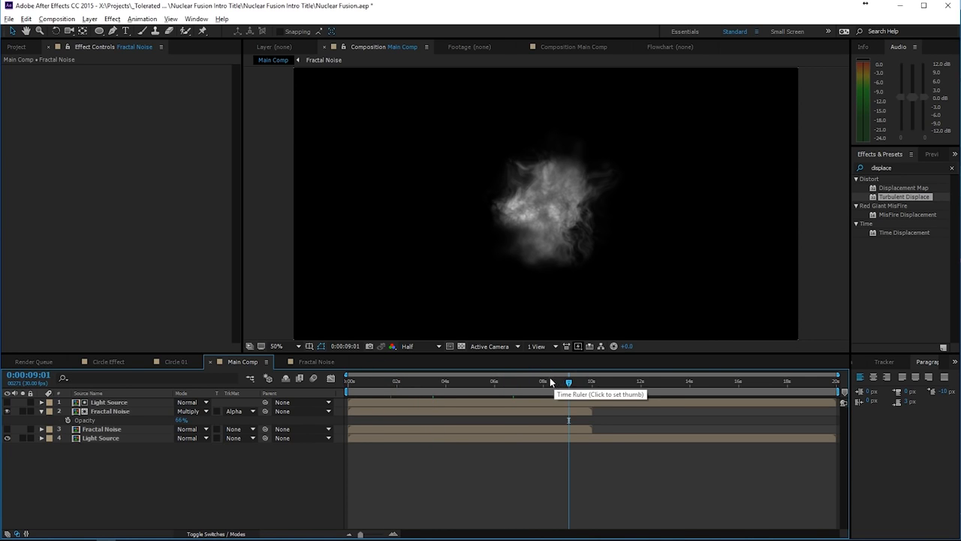
left_click(590, 381)
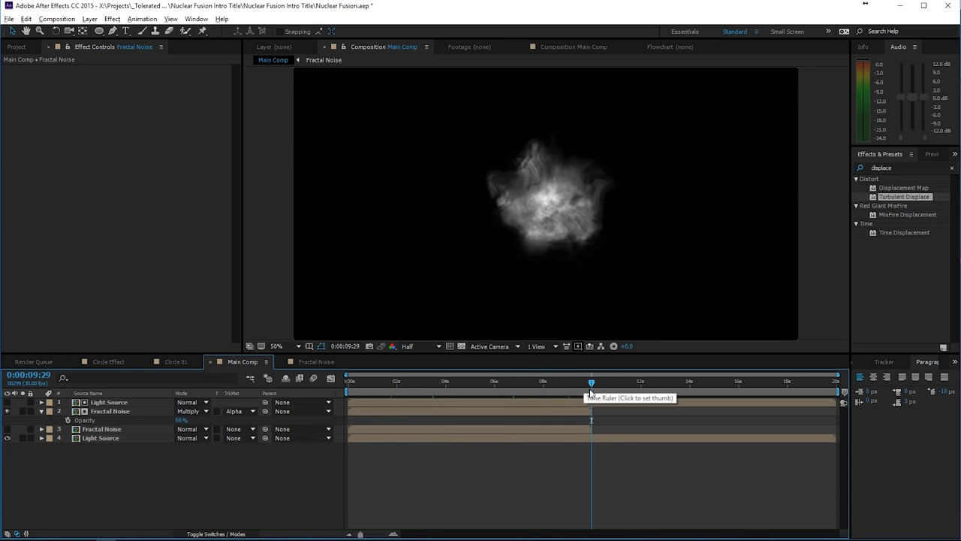
Open the Fractal Noise composition from the matted layer and set its duration to 0:00:20:00
left_click(583, 412)
left_click(117, 431)
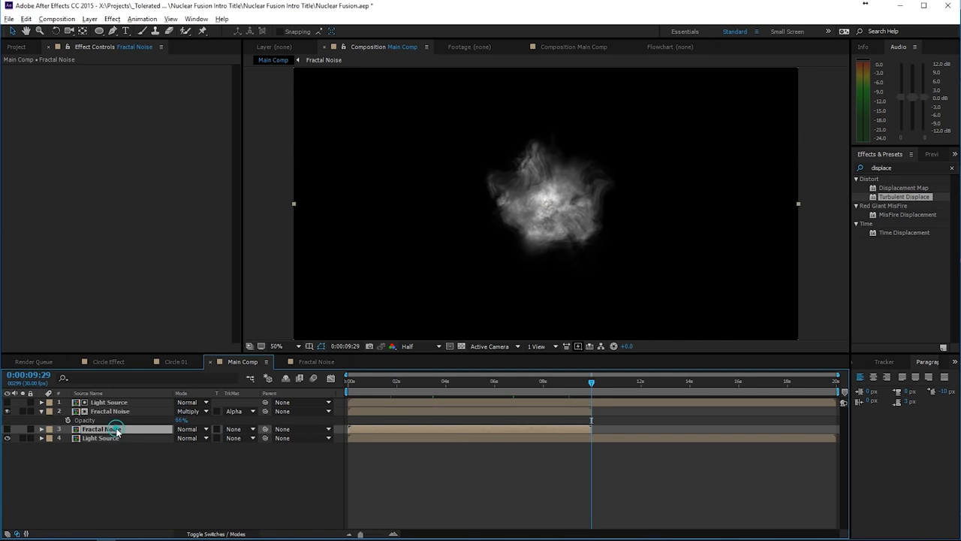
left_click(118, 412)
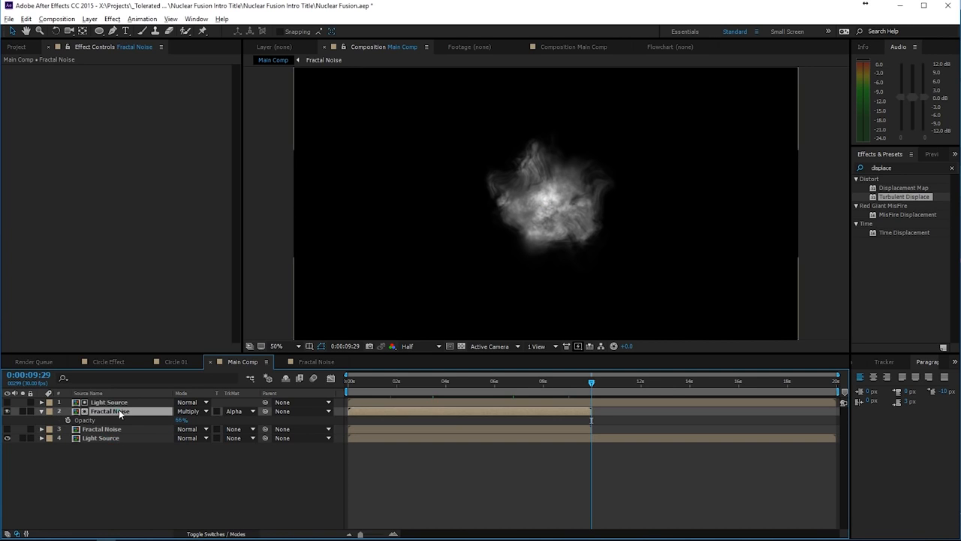
double_click(460, 413)
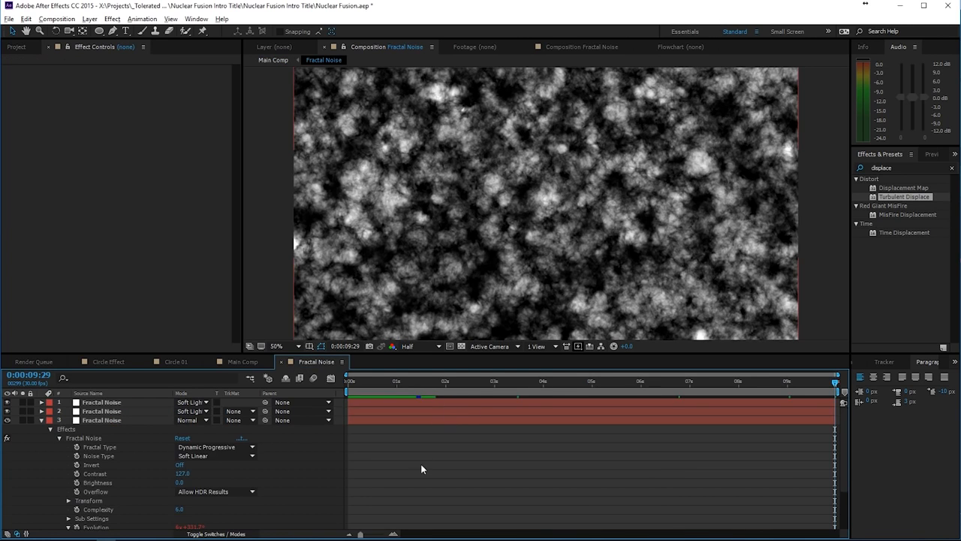
right_click(422, 470)
left_click(462, 378)
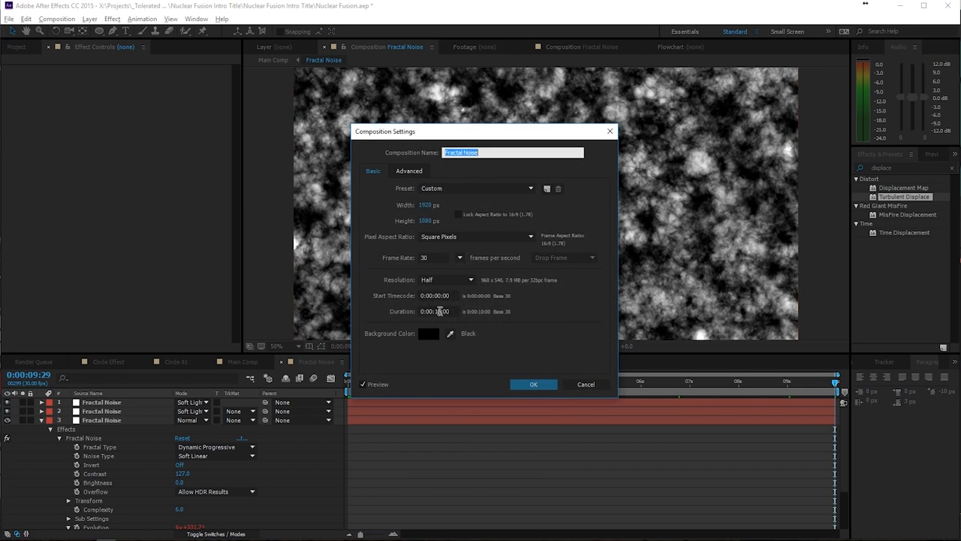
double_click(440, 311)
key("BackSpace")
type("20")
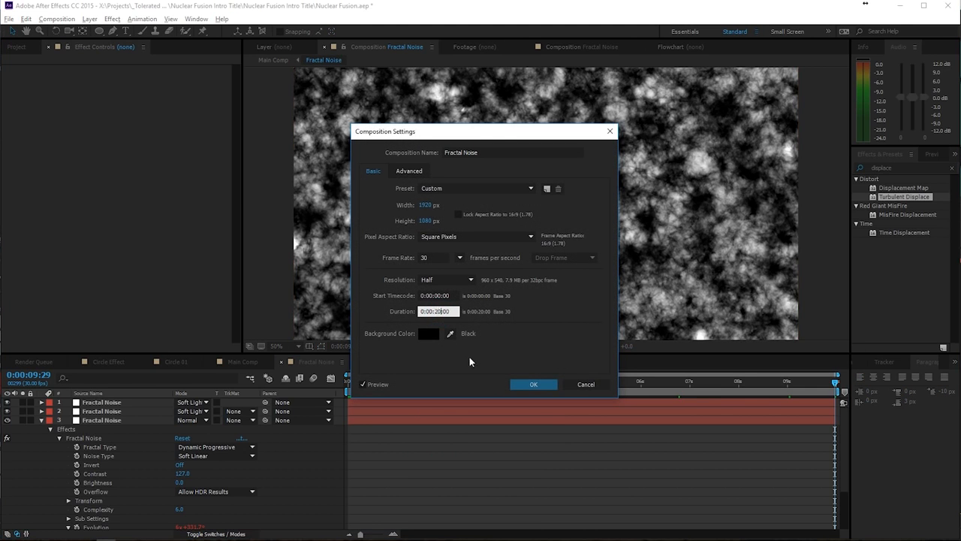
key("Return")
Show the composition's full time range and extend all three Fractal Noise layers to its 20-second end
left_click_drag(593, 374, 838, 376)
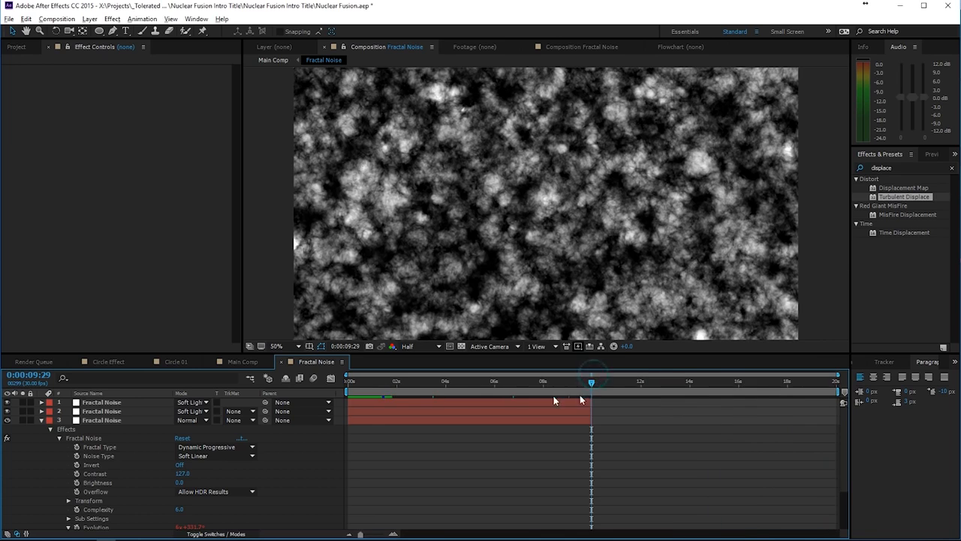
left_click(569, 403)
left_click(574, 421, "shift")
left_click_drag(591, 422, 856, 424)
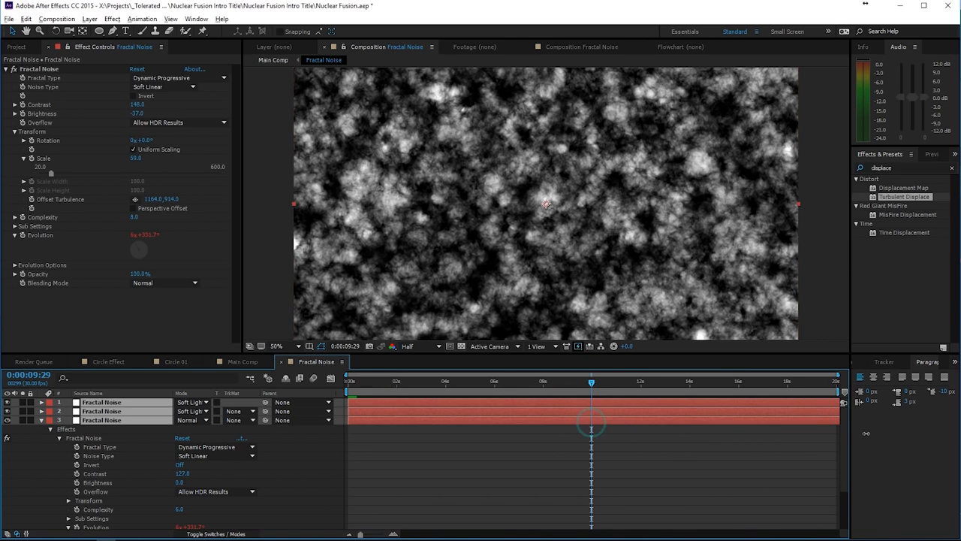
Extend both Fractal Noise layers in Main Comp to 20 seconds, check several frames, and return to the start
left_click(249, 363)
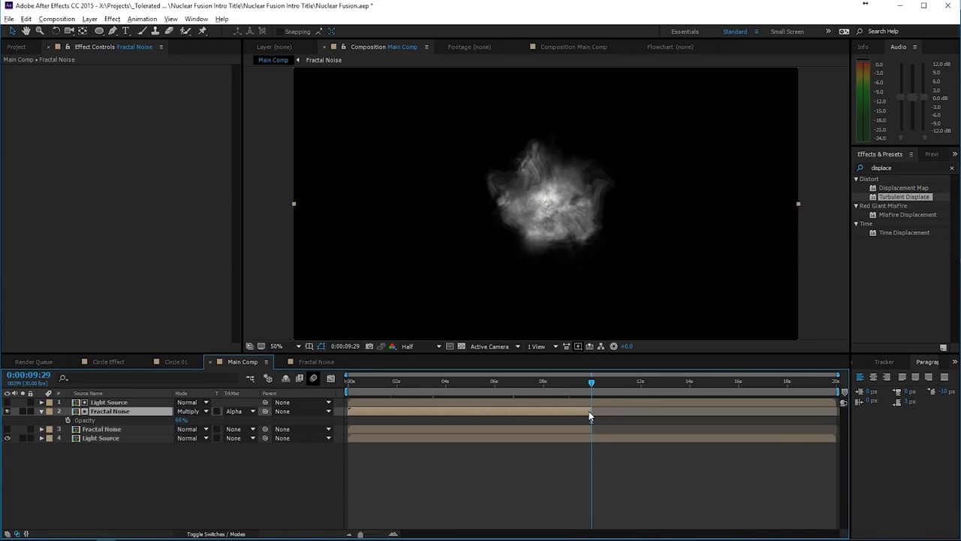
left_click(590, 428, "shift")
left_click_drag(591, 428, 838, 429)
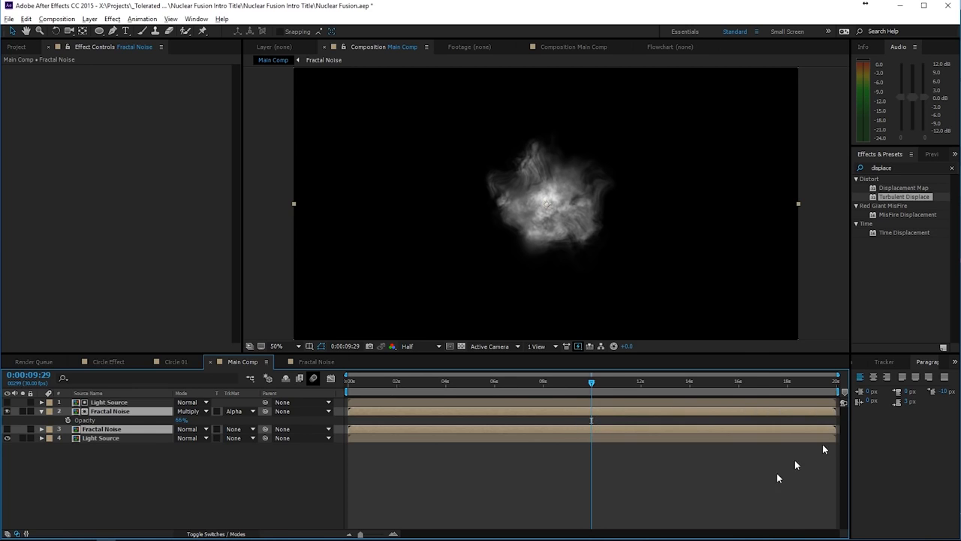
left_click(761, 484)
left_click(765, 382)
left_click(403, 383)
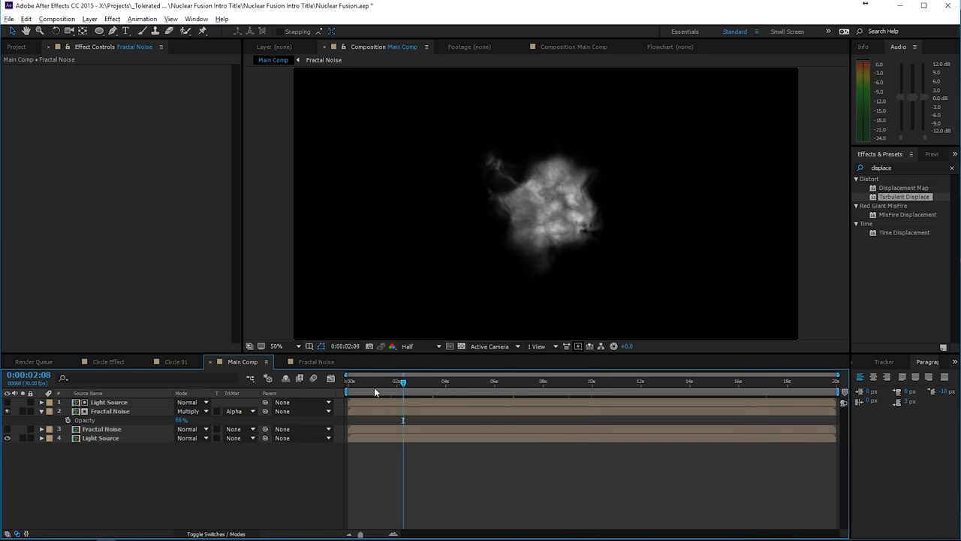
left_click(374, 383)
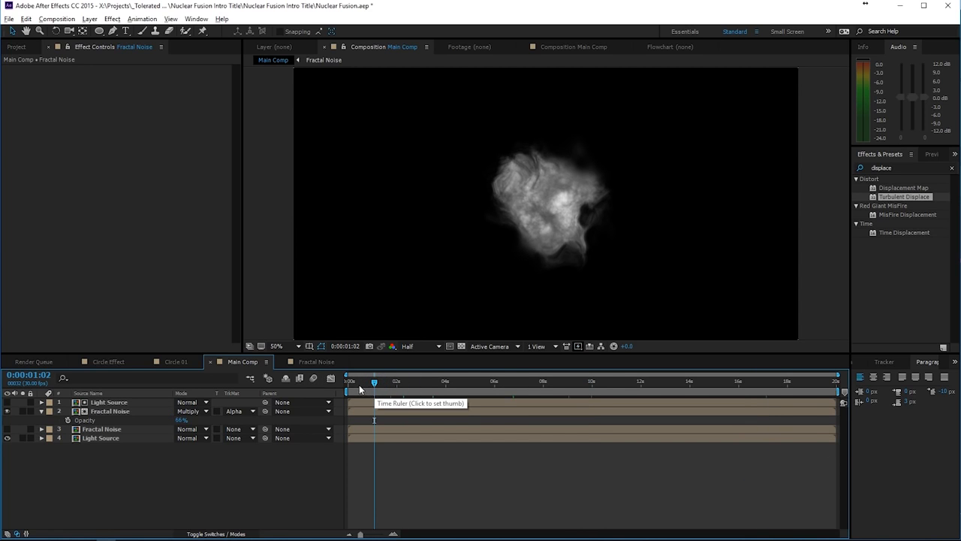
left_click(349, 383)
Pre-compose all four Main Comp layers into a new composition named Light Source, moving all attributes into it
left_click(108, 402)
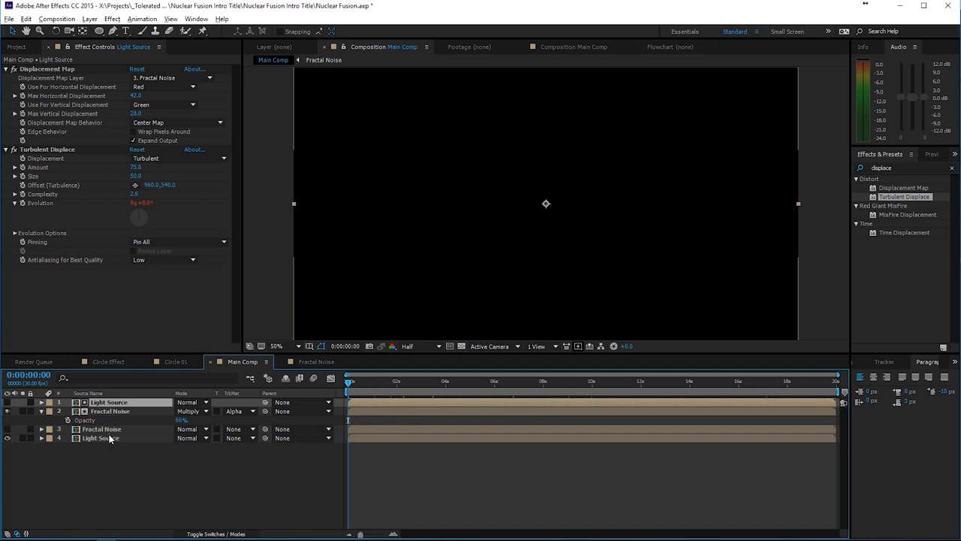
left_click(108, 438, "shift")
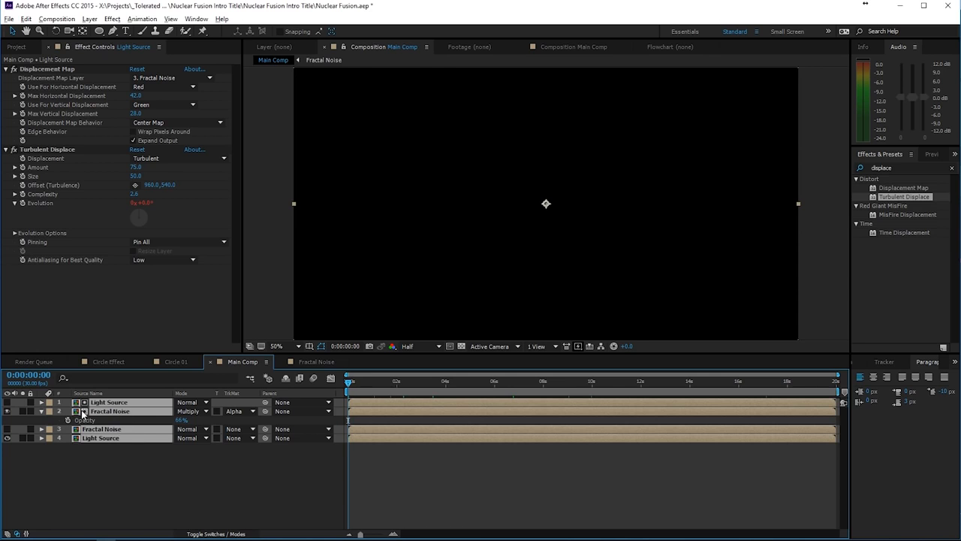
left_click(89, 19)
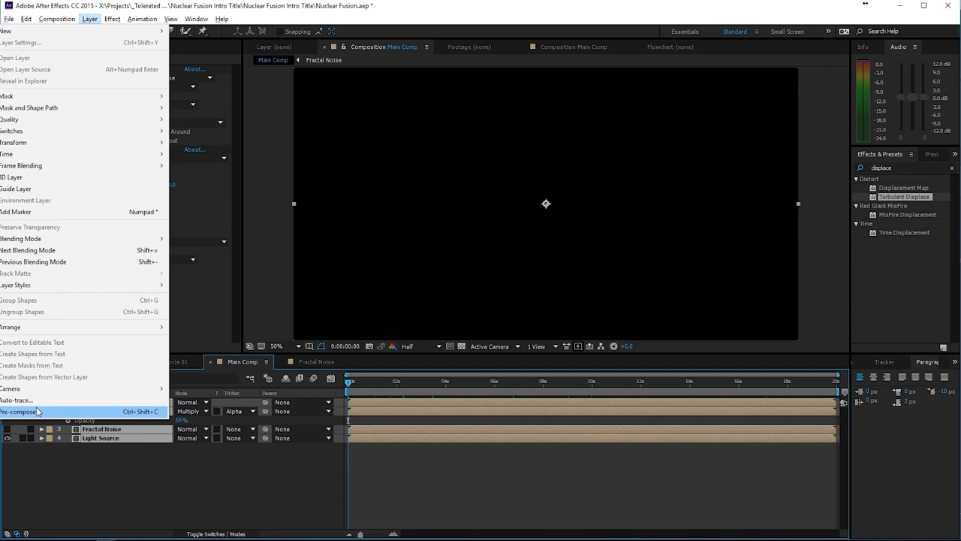
left_click(38, 408)
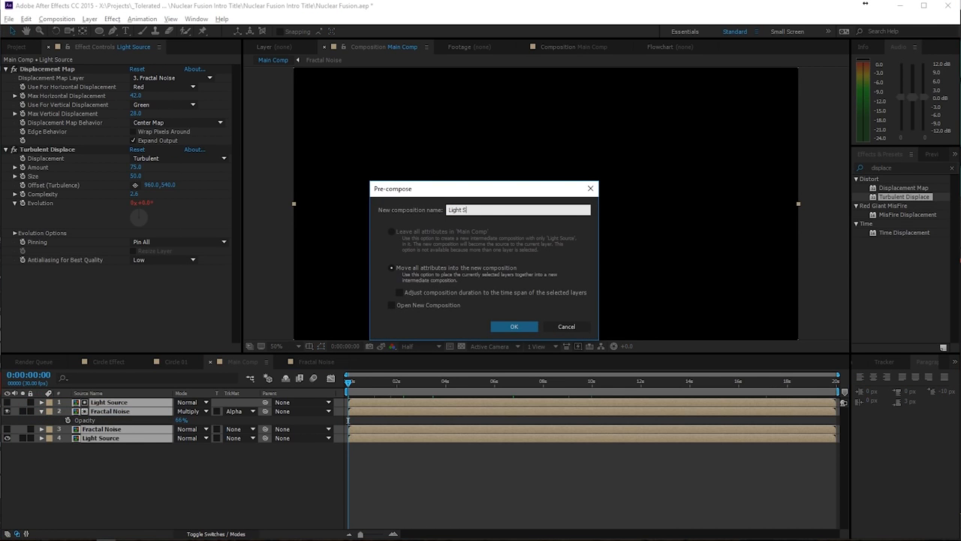
key("Return")
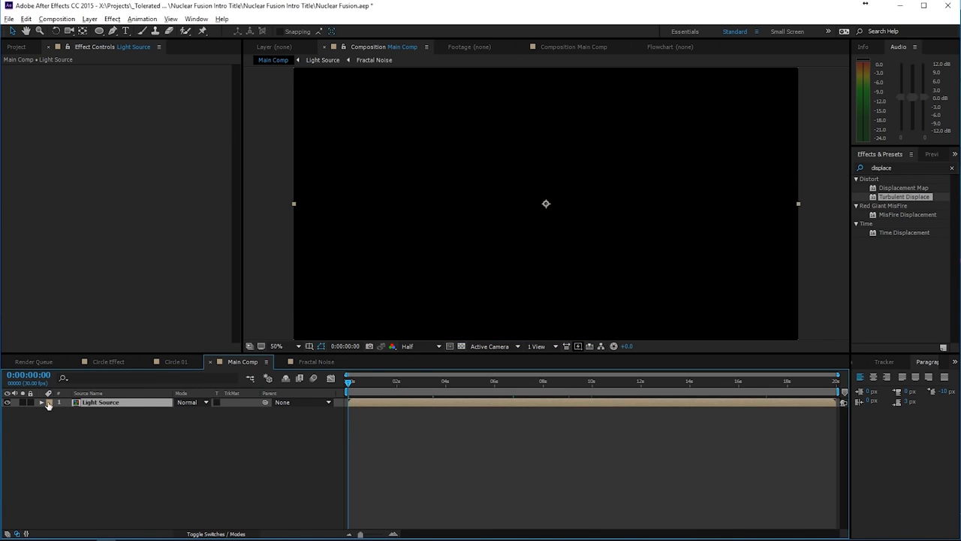
Preview the pre-composed Light Source layer around four seconds and set its scale to 88%
left_click_drag(364, 383, 333, 426)
left_click_drag(385, 384, 450, 383)
key("period")
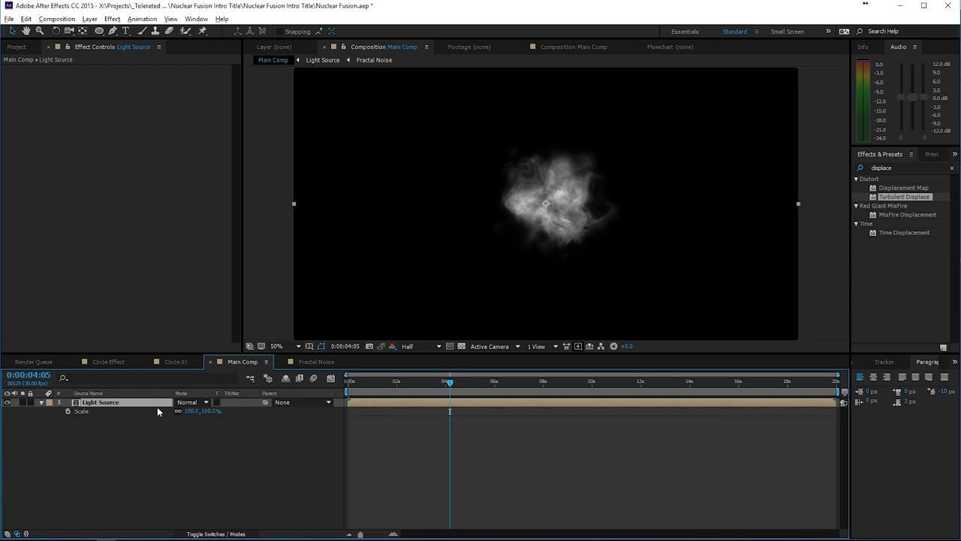
left_click(157, 411)
left_click_drag(201, 410, 181, 411)
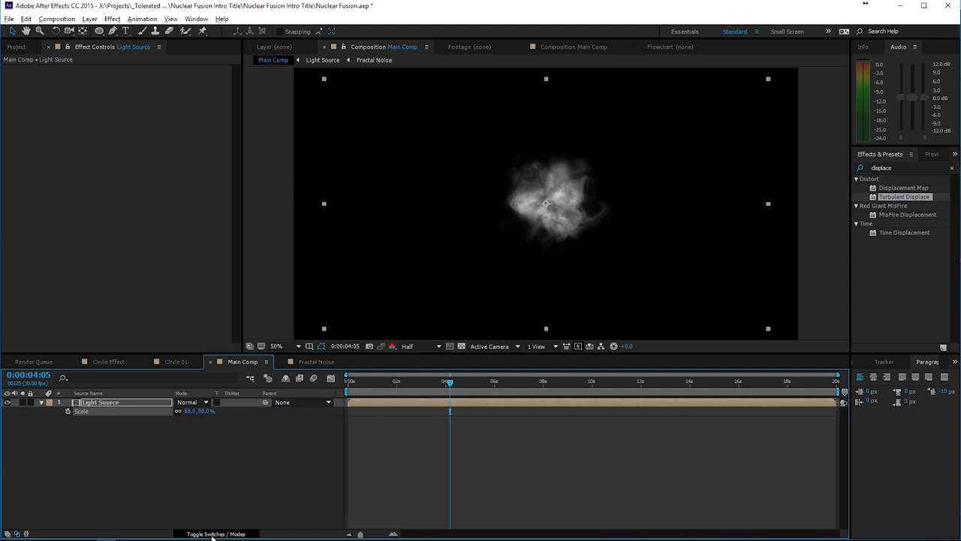
Turn the Light Source layer into a 3D layer scaled to 75% and add a two-node 35mm camera
left_click(212, 534)
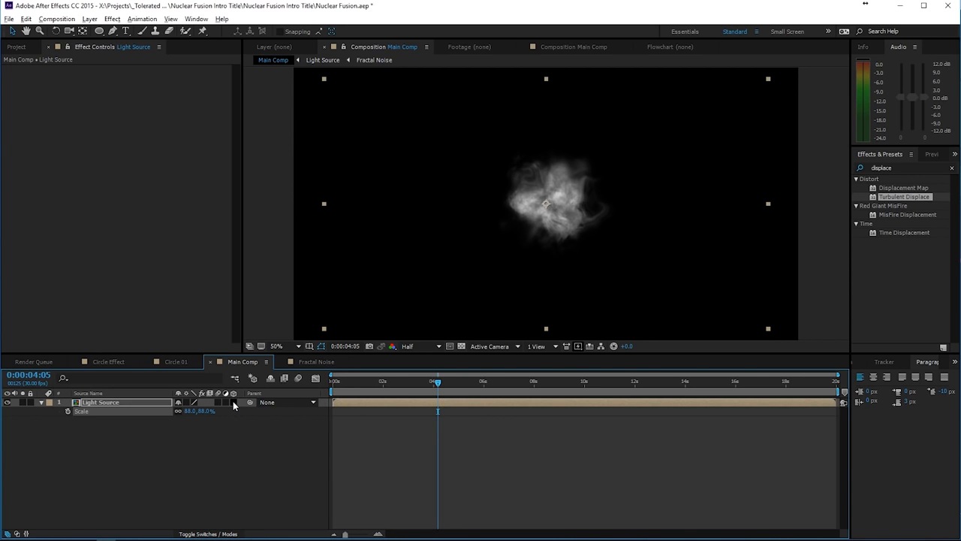
left_click(233, 401)
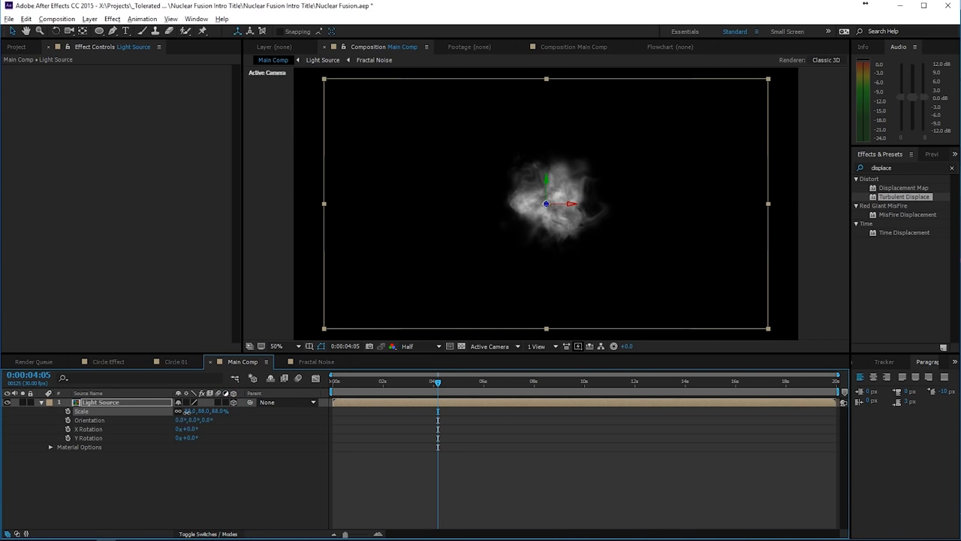
right_click(134, 484)
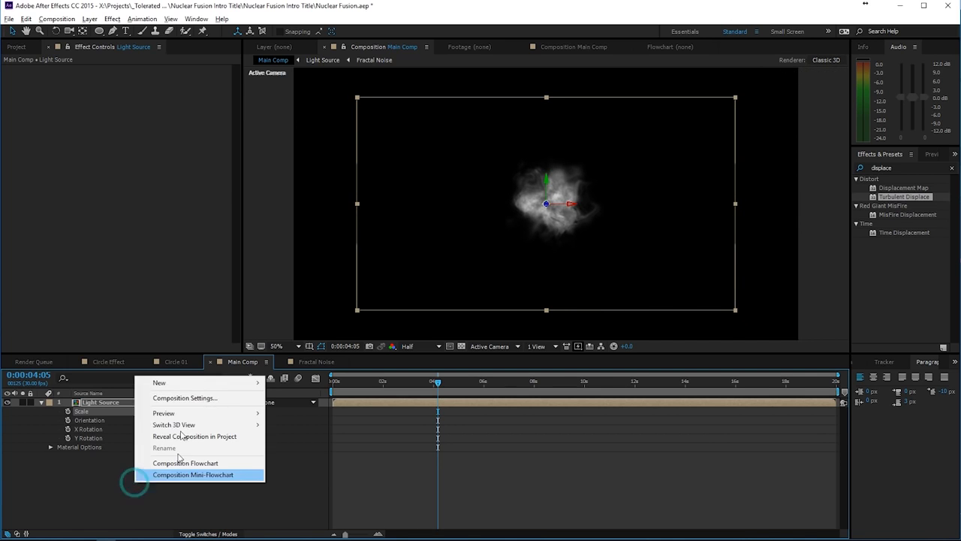
mouse_move(167, 382)
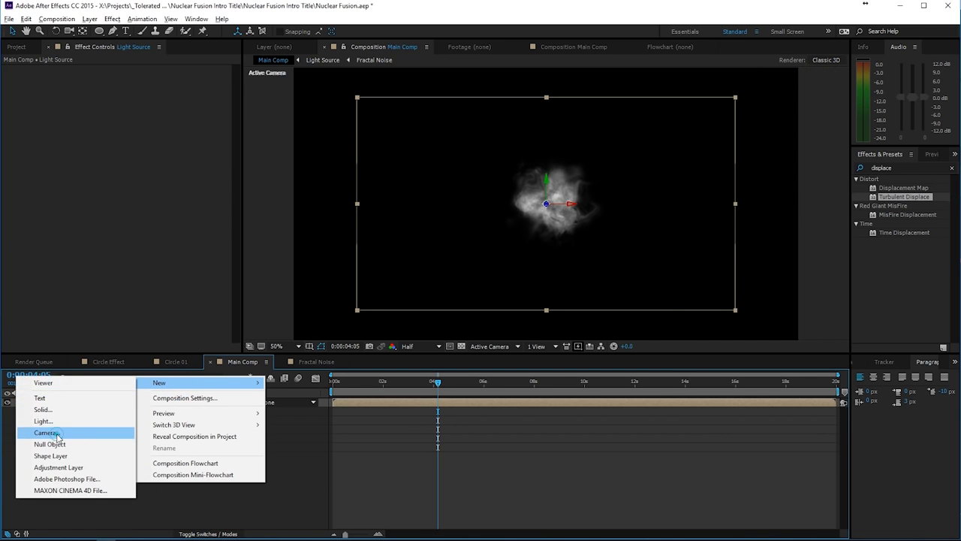
left_click(46, 433)
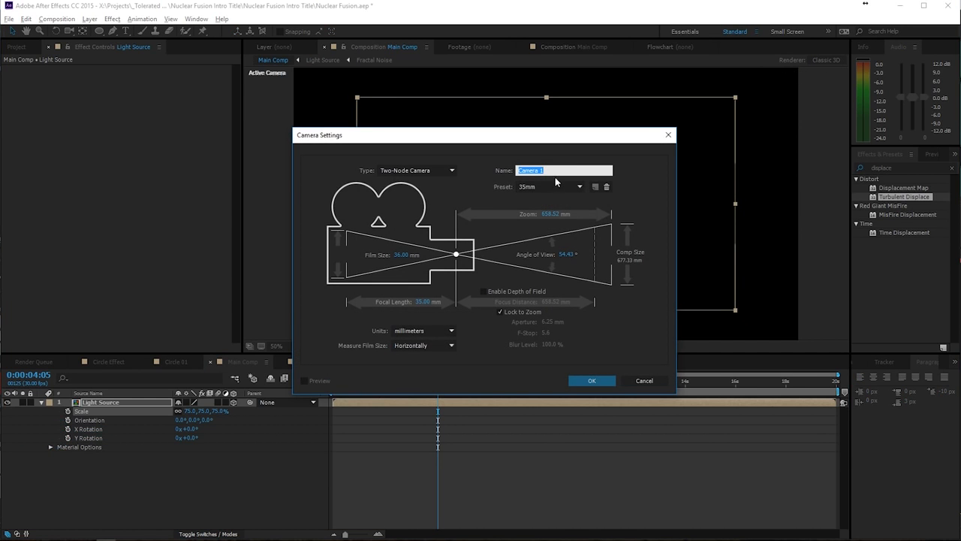
left_click(589, 381)
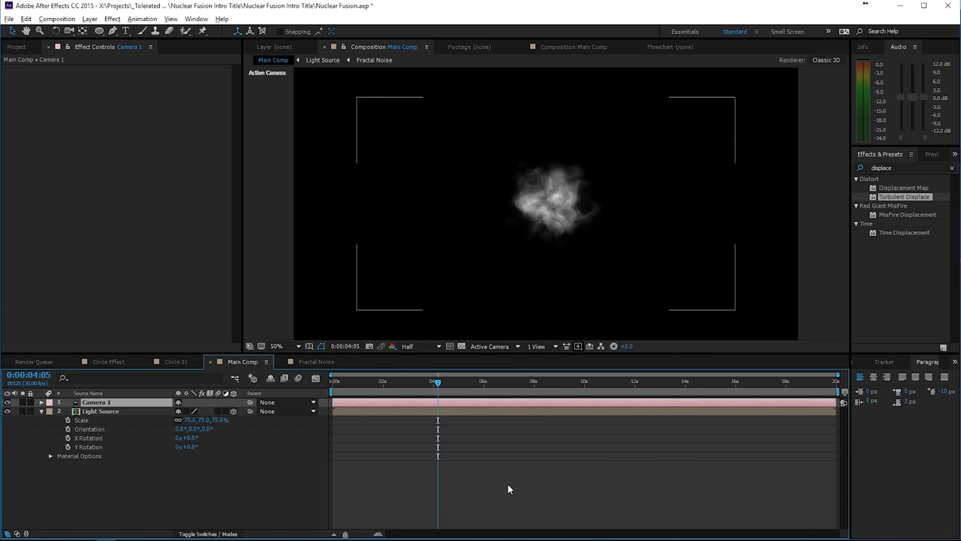
left_click(509, 489)
Add the Circle Effect composition to Main Comp as a layer directly above Light Source
left_click(226, 412)
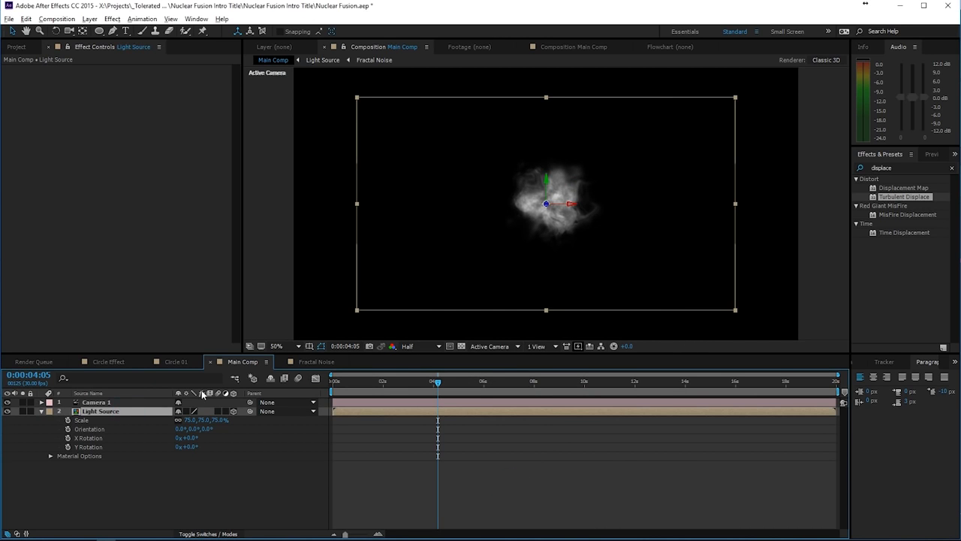
left_click(21, 49)
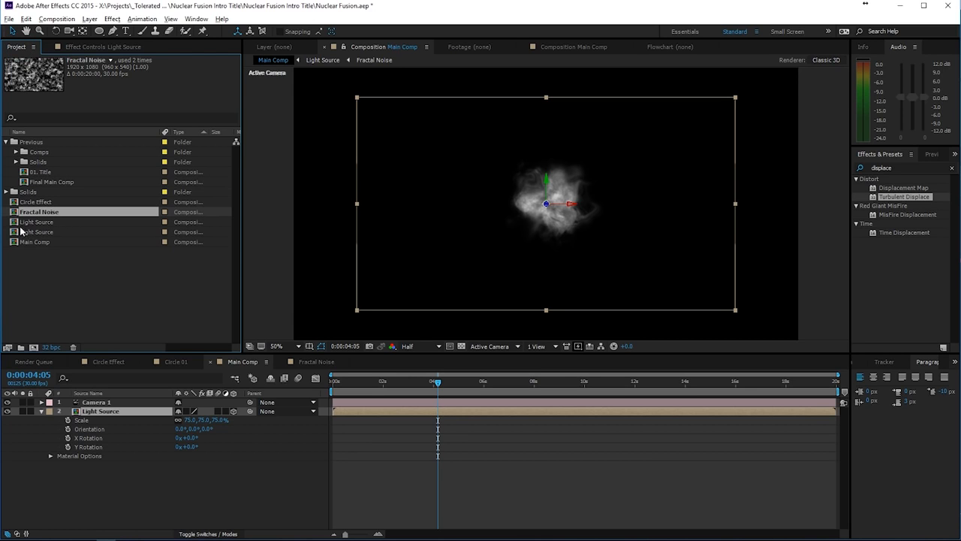
left_click_drag(52, 203, 126, 410)
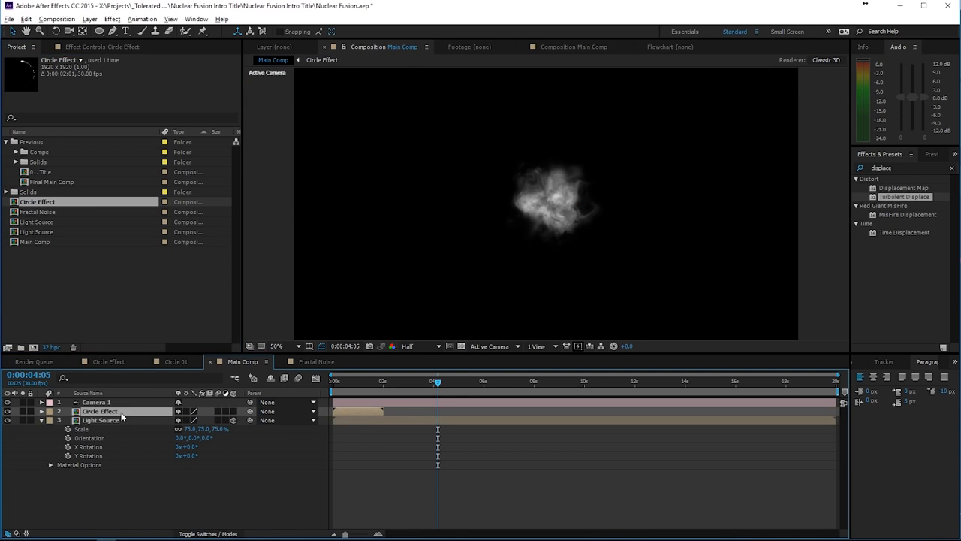
left_click(120, 412)
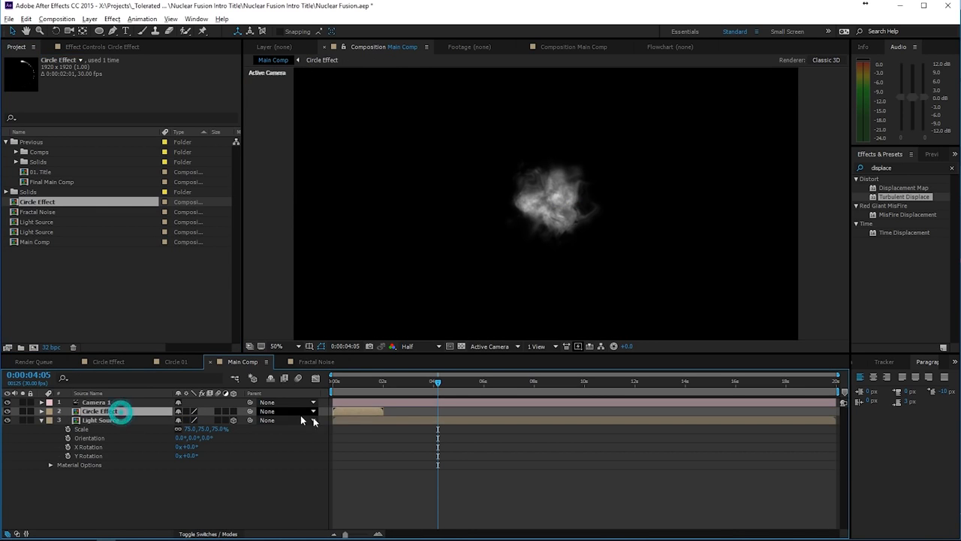
Enable time remapping on the Circle Effect layer and apply the expression loopOut(type = "cycle", numKeyframes = 0) to it
right_click(369, 416)
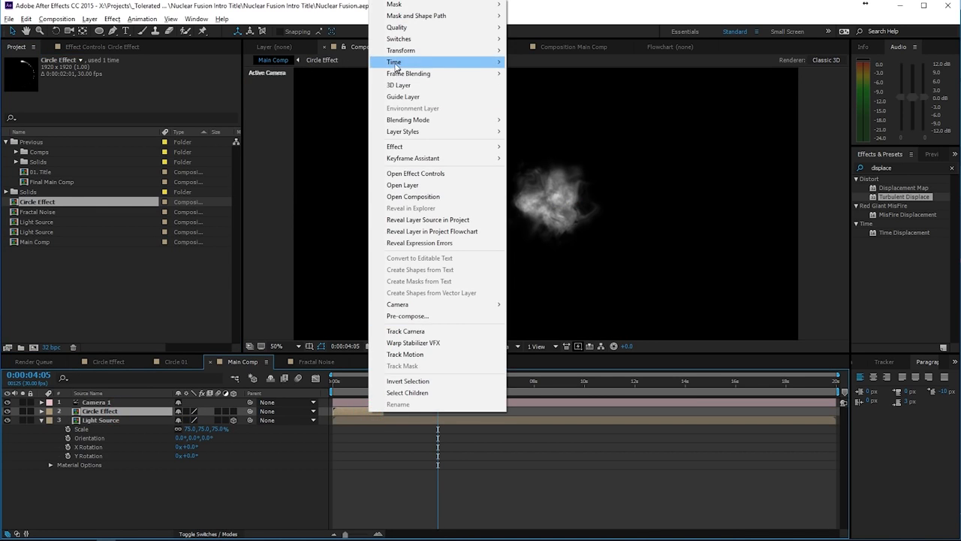
mouse_move(394, 64)
left_click(289, 62)
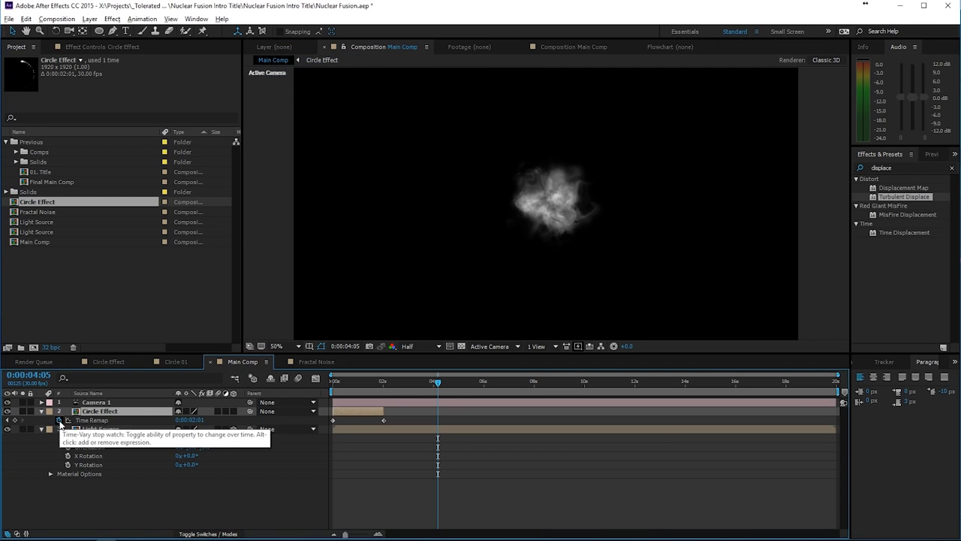
left_click(60, 425, "alt")
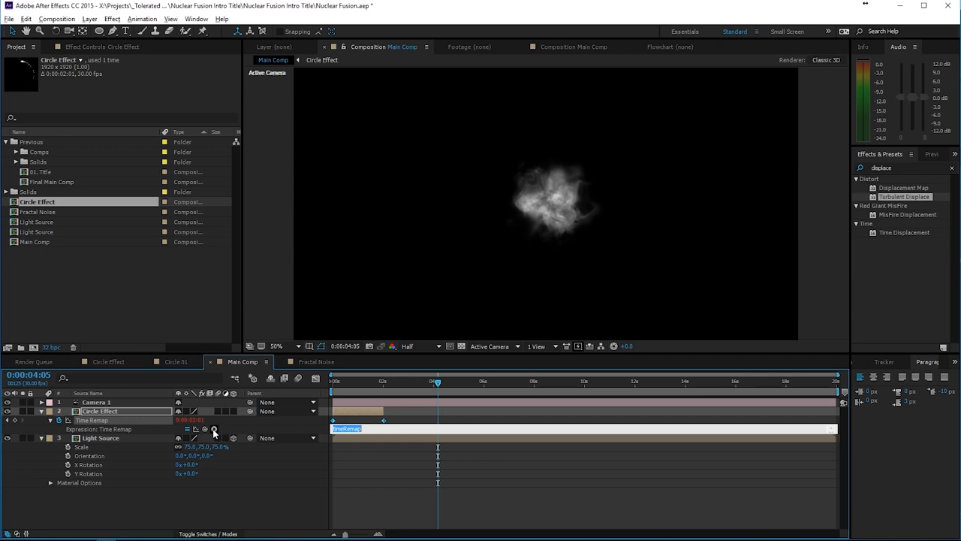
left_click(214, 430)
mouse_move(248, 387)
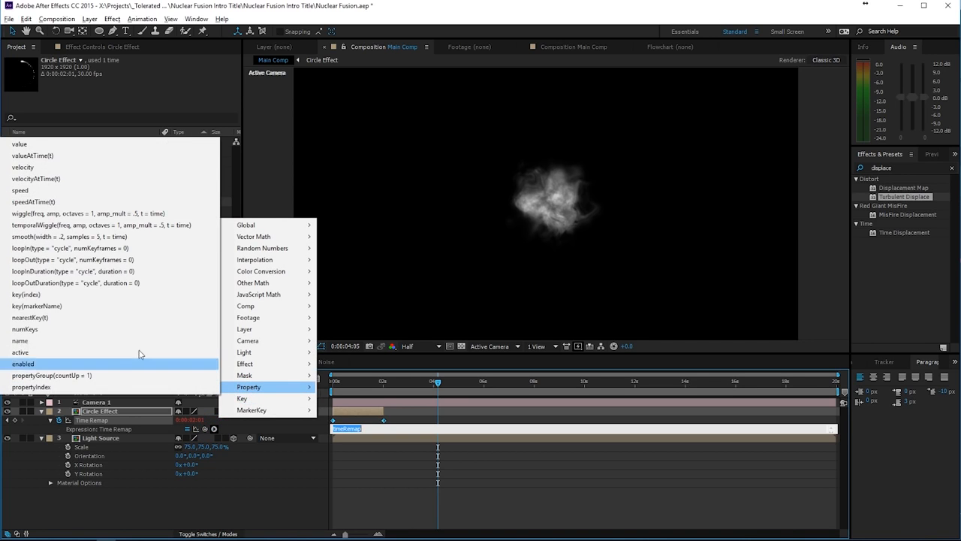
left_click(26, 260)
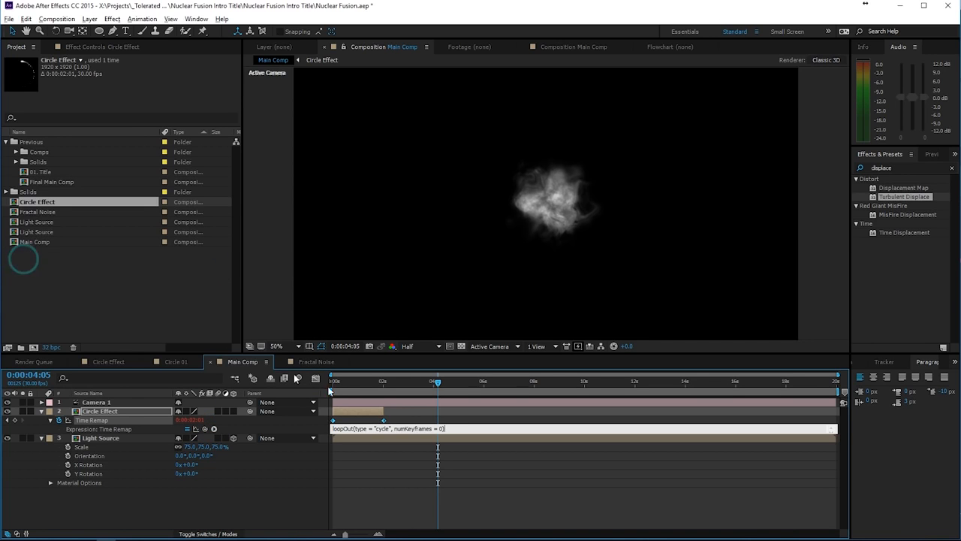
left_click(408, 416)
Extend the Circle Effect layer to the 20-second end of Main Comp and check the loop around two seconds
left_click_drag(383, 412, 837, 421)
mouse_move(389, 383)
left_mouse_down()
mouse_move(357, 388)
mouse_move(403, 398)
mouse_move(331, 383)
mouse_move(394, 393)
left_mouse_up()
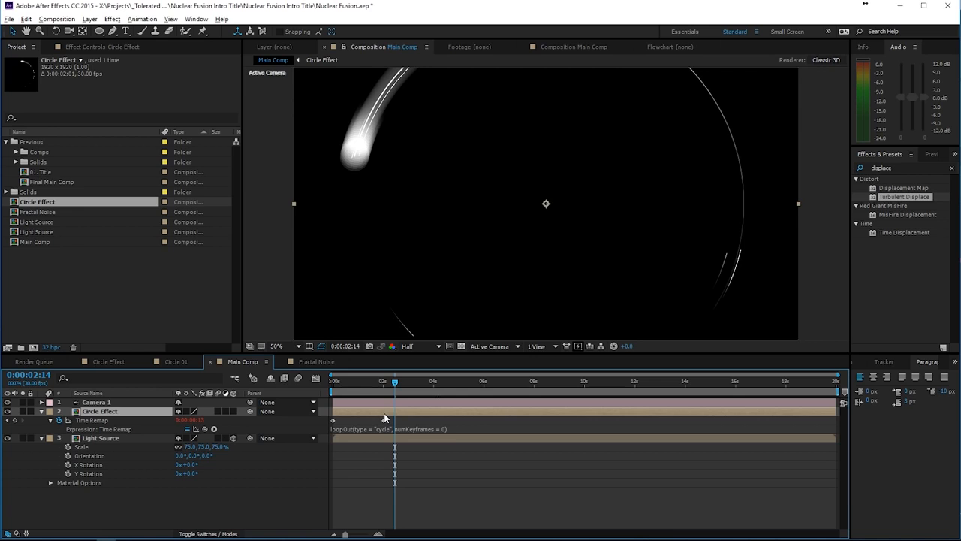
key("space")
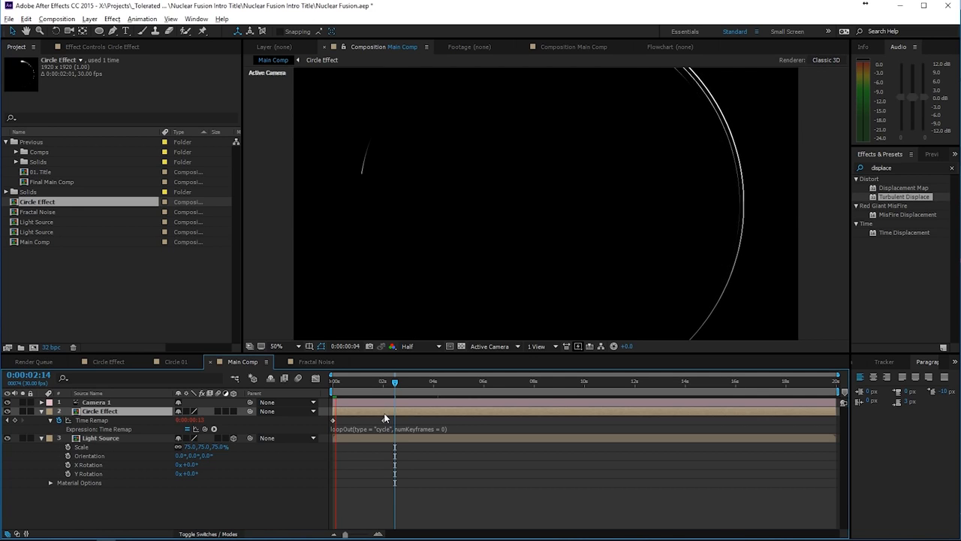
left_click(385, 387)
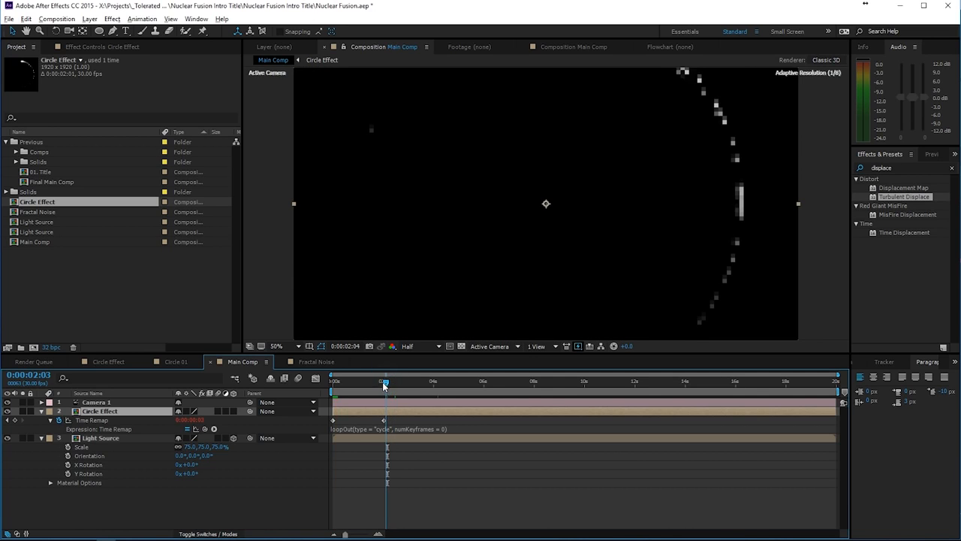
In the Circle Effect composition, move the last Vegas Rotation keyframes of all Circle Mask layers to the composition's end and check both ends
double_click(392, 412)
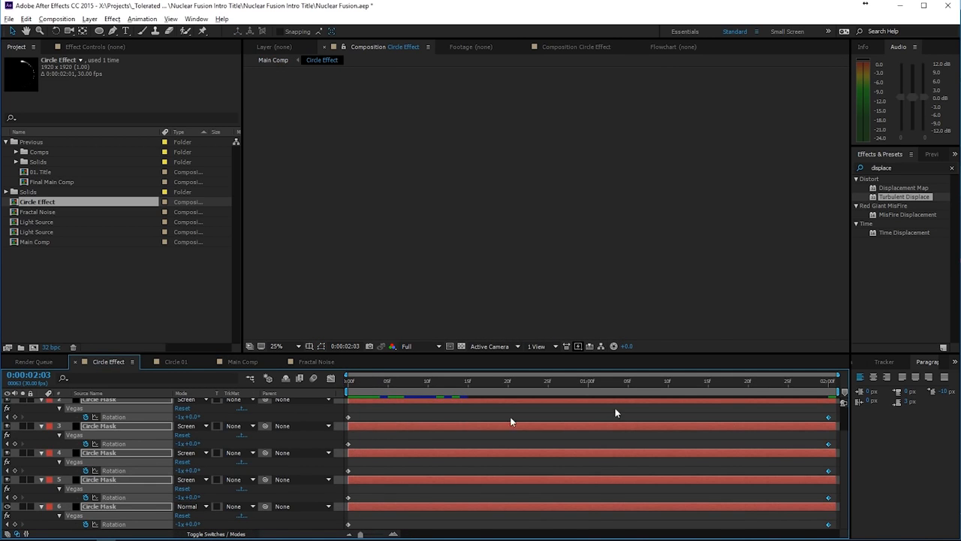
left_click(837, 507)
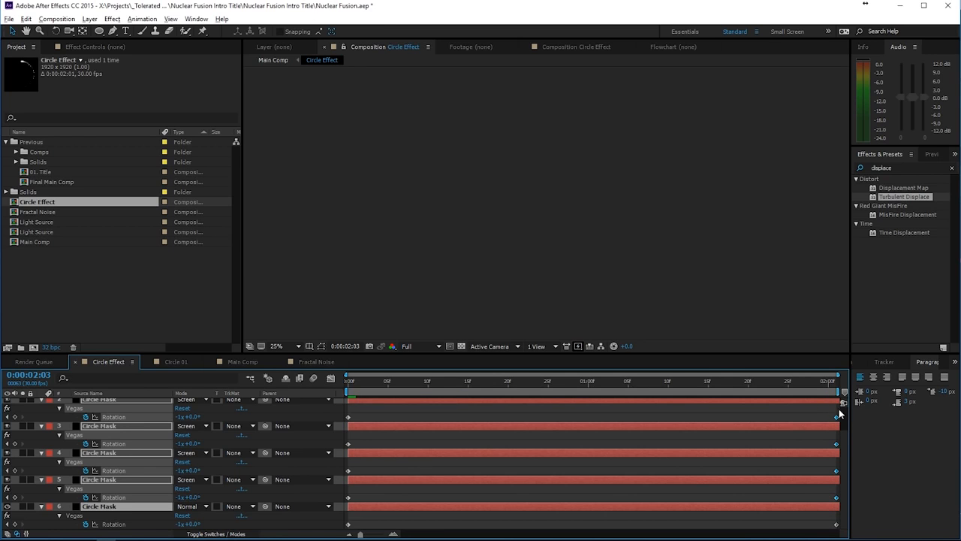
left_click(837, 381)
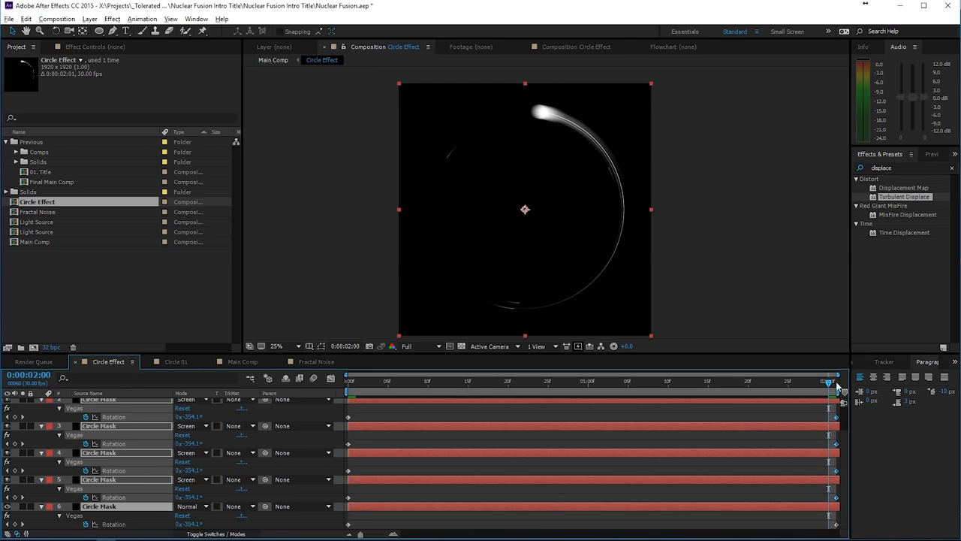
left_click_drag(360, 383, 297, 377)
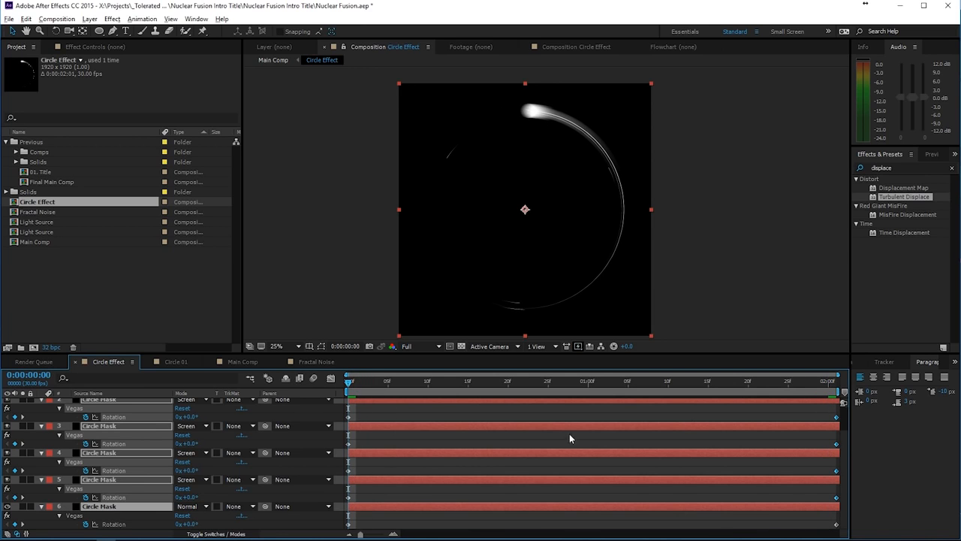
Return to Main Comp and preview the looping circle animation over its first second
left_click(244, 363)
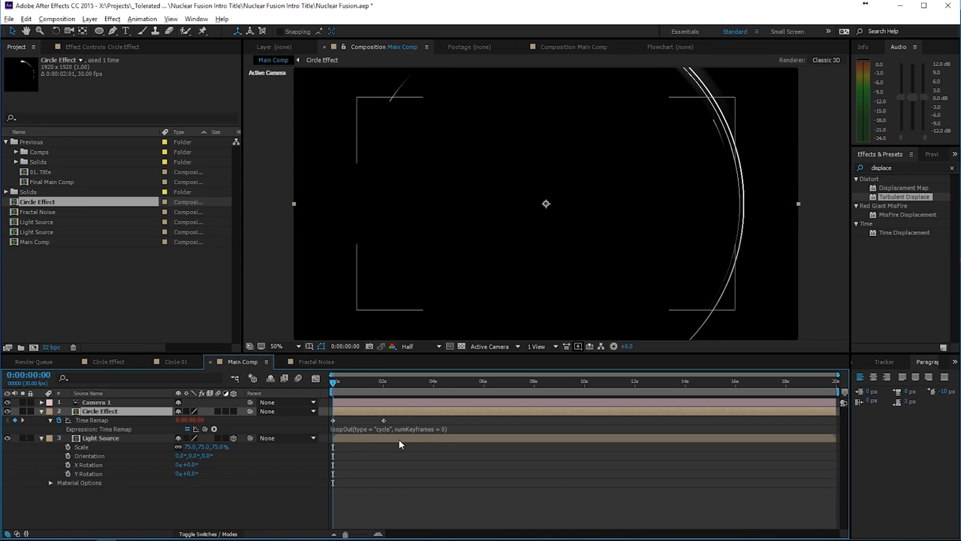
key("space")
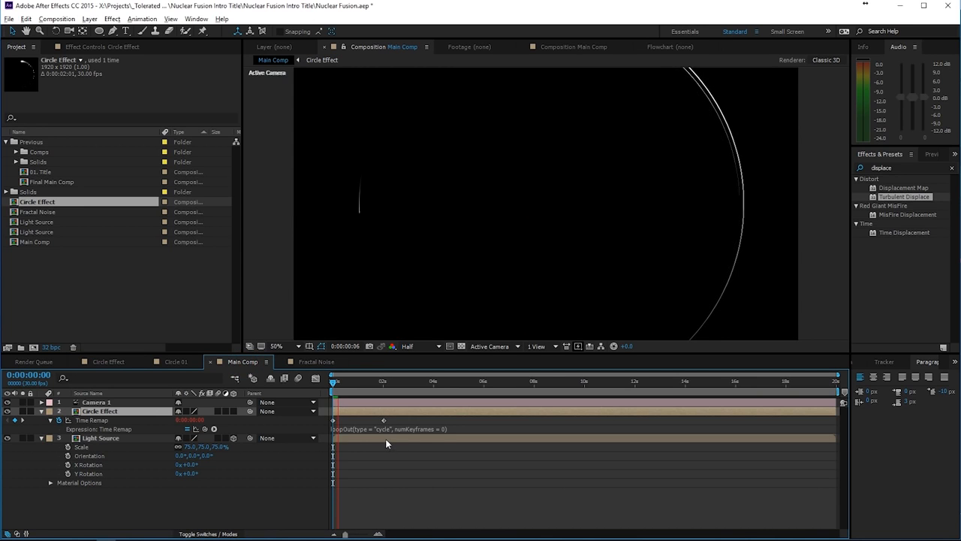
left_click(380, 472)
scroll(453, 254, "down", 1)
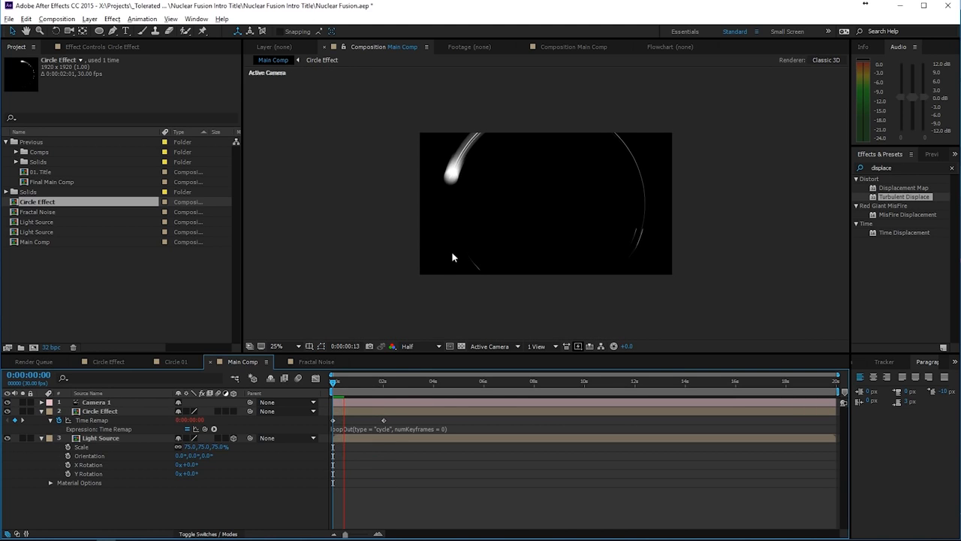
left_click(355, 380)
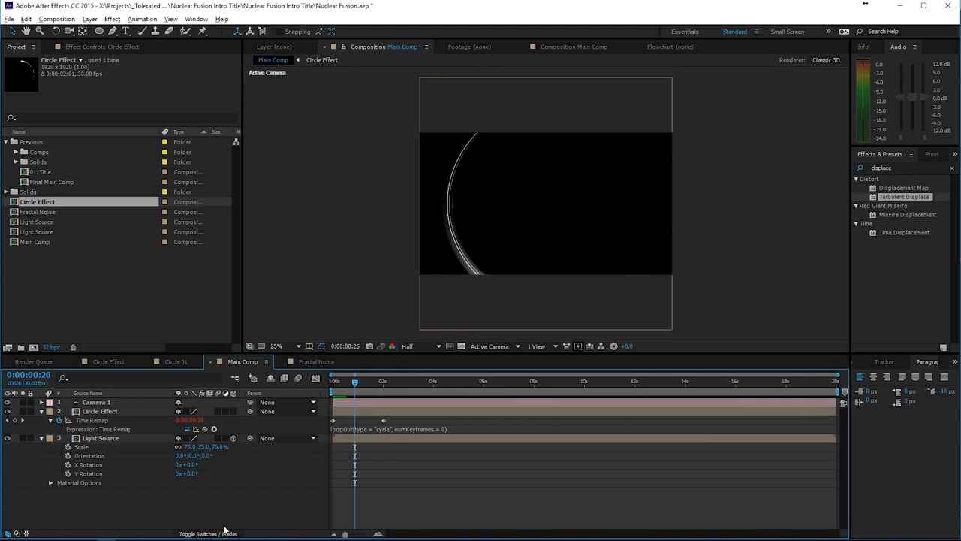
Make the Circle Effect layer 3D and scale it down to 65%
left_click(233, 412)
left_click(172, 413)
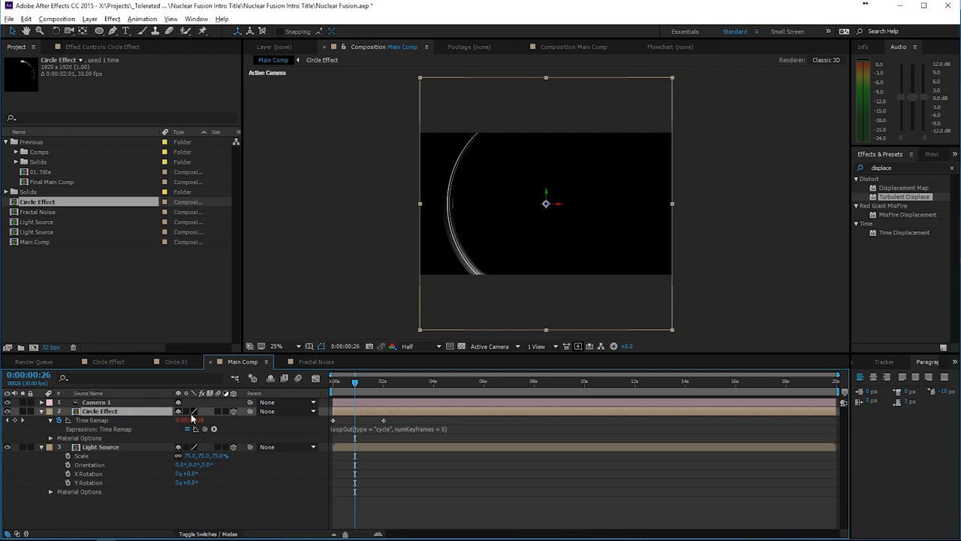
key("s")
left_click_drag(201, 421, 189, 421)
Set the Circle Effect layer's blending mode to Screen and reduce its scale to 51%
left_click(204, 535)
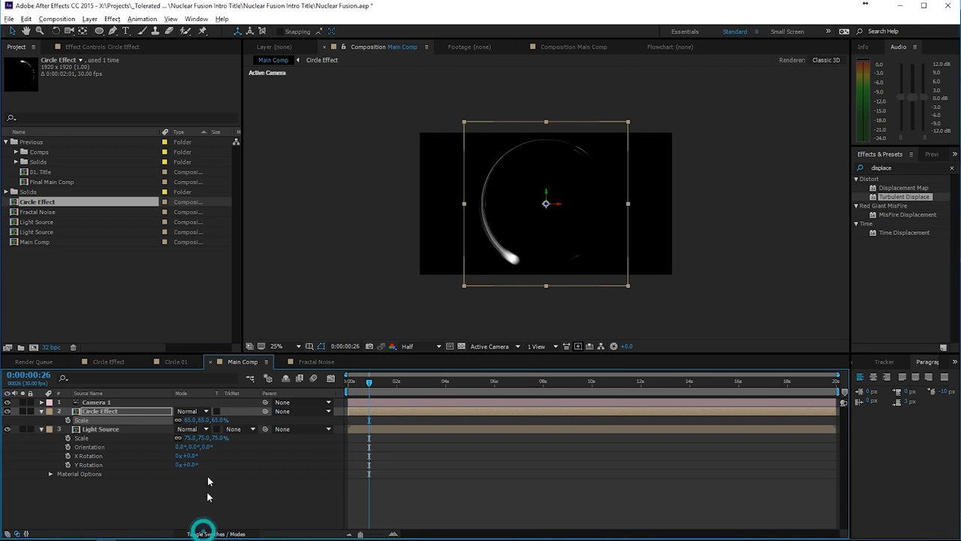
left_click(189, 412)
left_click(250, 213)
key("period")
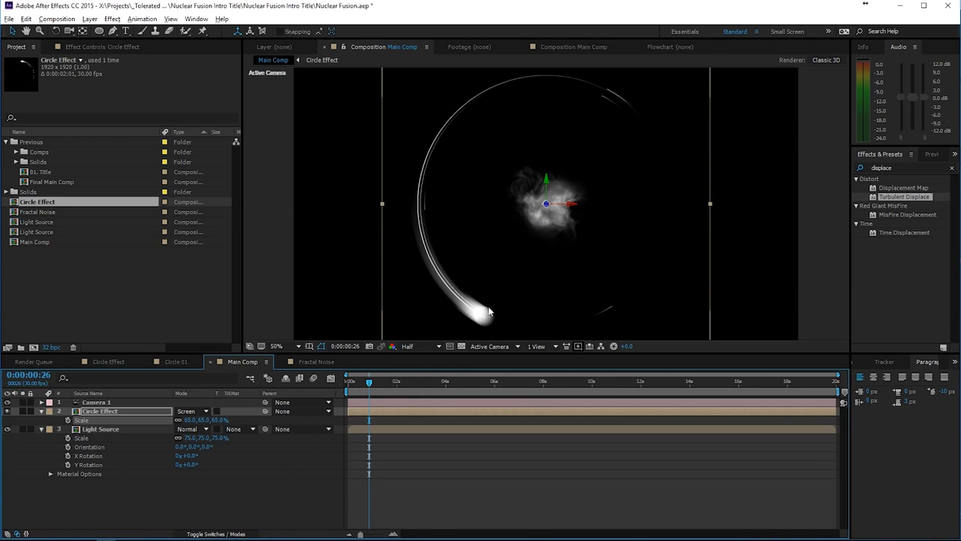
left_click_drag(207, 419, 199, 420)
Duplicate the Circle Effect layer and rotate the copy in 3D so its ring crosses the original at a steep angle
left_click(109, 410)
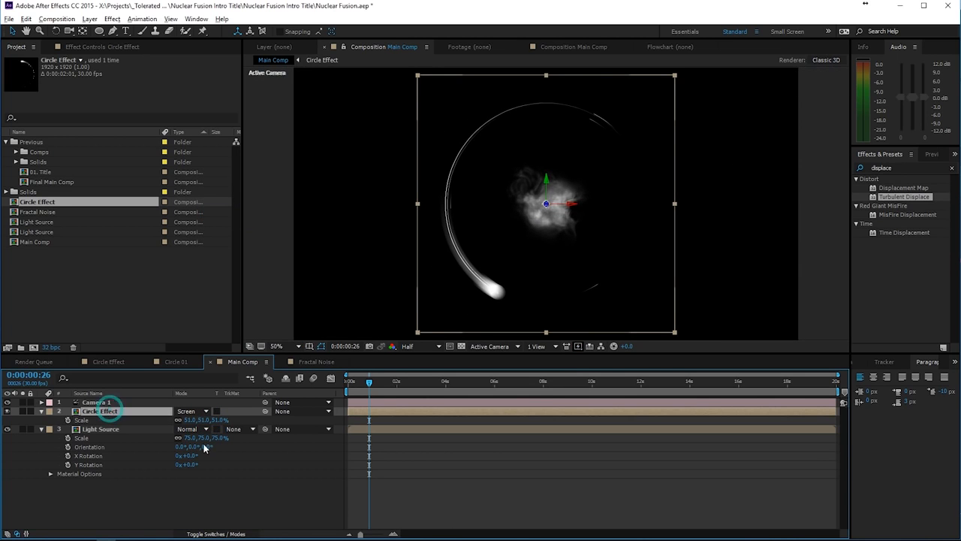
left_click(232, 533)
key("ctrl+d")
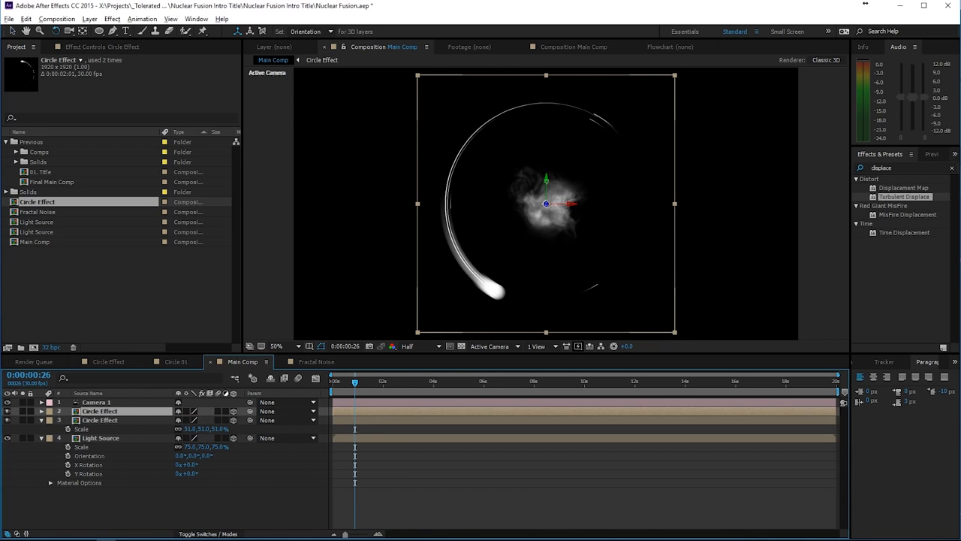
left_click_drag(548, 179, 557, 227)
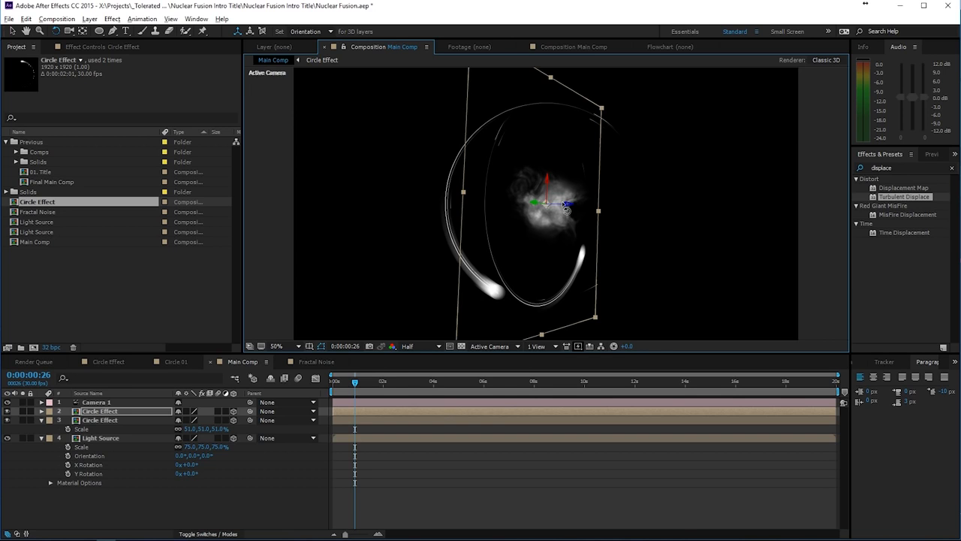
left_click_drag(570, 204, 594, 186)
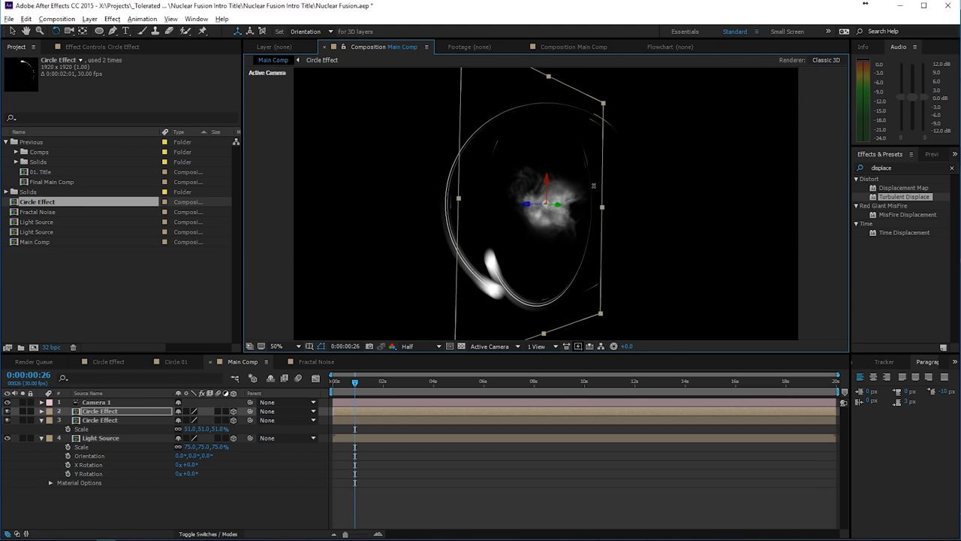
Duplicate the rotated Circle Effect layer and rotate the new copy in 3D to a different tilt around the light source
left_click(118, 412)
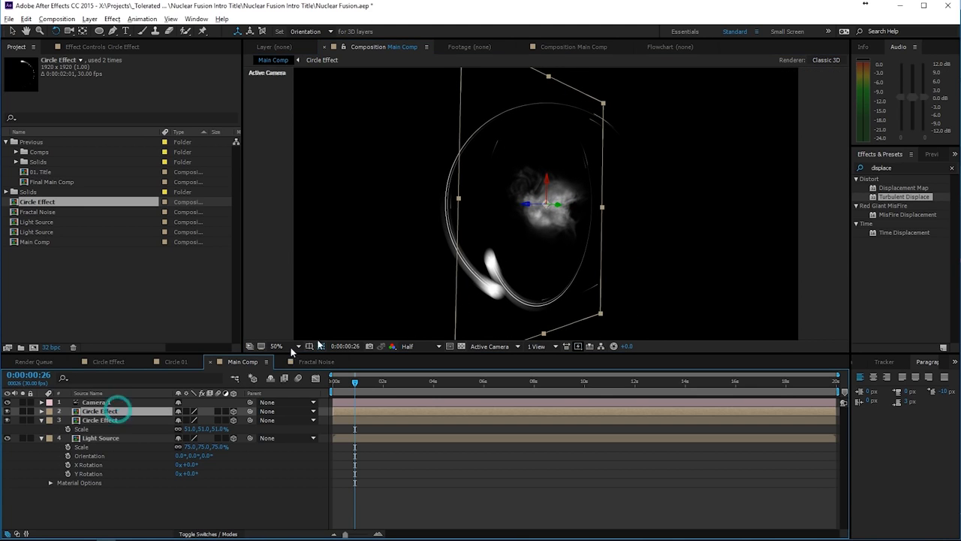
key("ctrl+d")
left_click_drag(545, 188, 531, 232)
key("v")
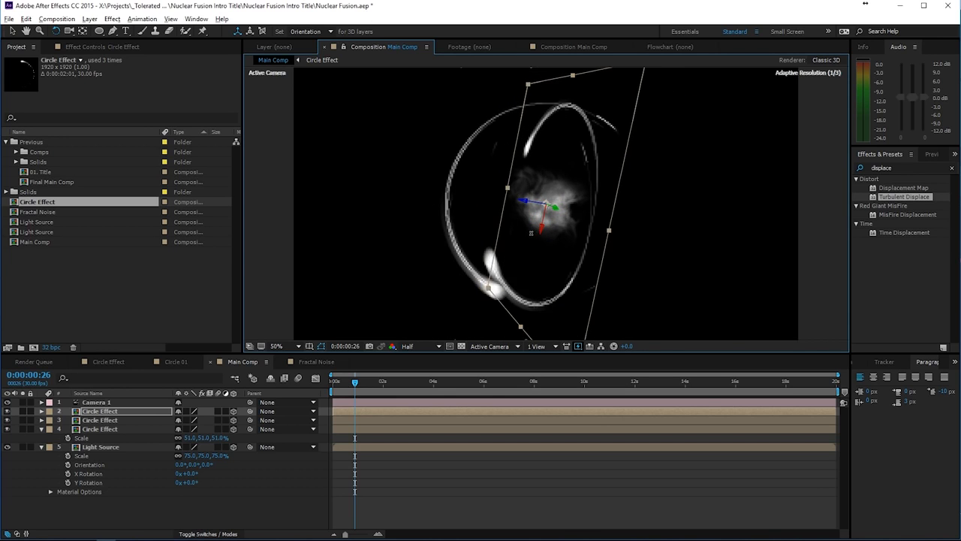
Duplicate the selected Circle Effect layer again and rotate the copy in 3D until its ring nearly faces the camera
left_click_drag(502, 263, 502, 263)
key("ctrl+d")
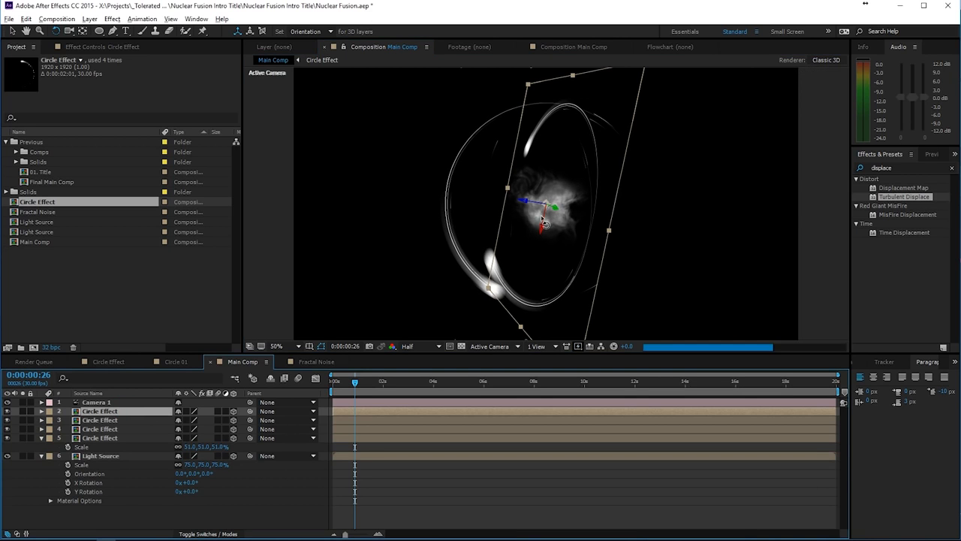
left_click_drag(543, 217, 552, 195)
left_click(468, 478)
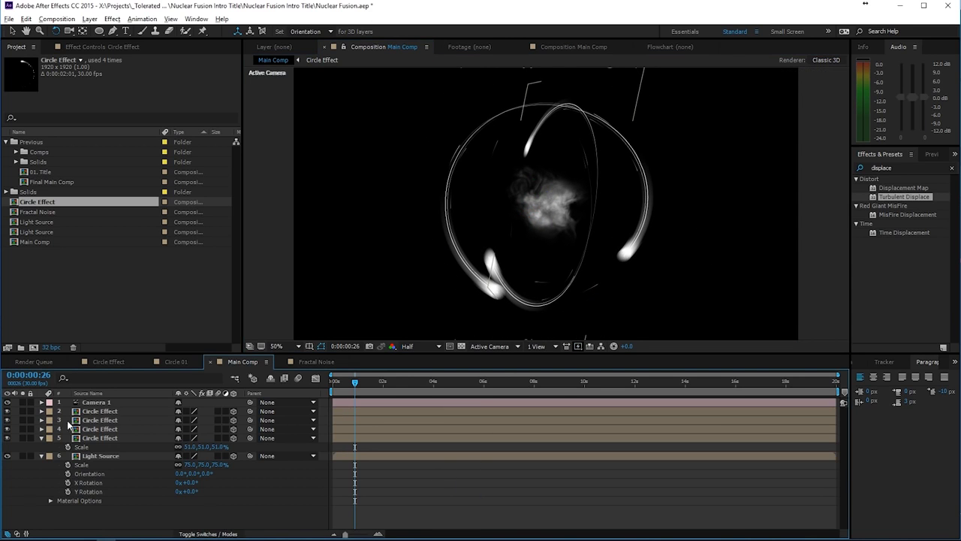
Duplicate the topmost Circle Effect layer, rotate the copy in 3D into a narrow ring descending diagonally to the right, and preview the animation
left_click(102, 412)
key("ctrl+d")
key("ctrl+d")
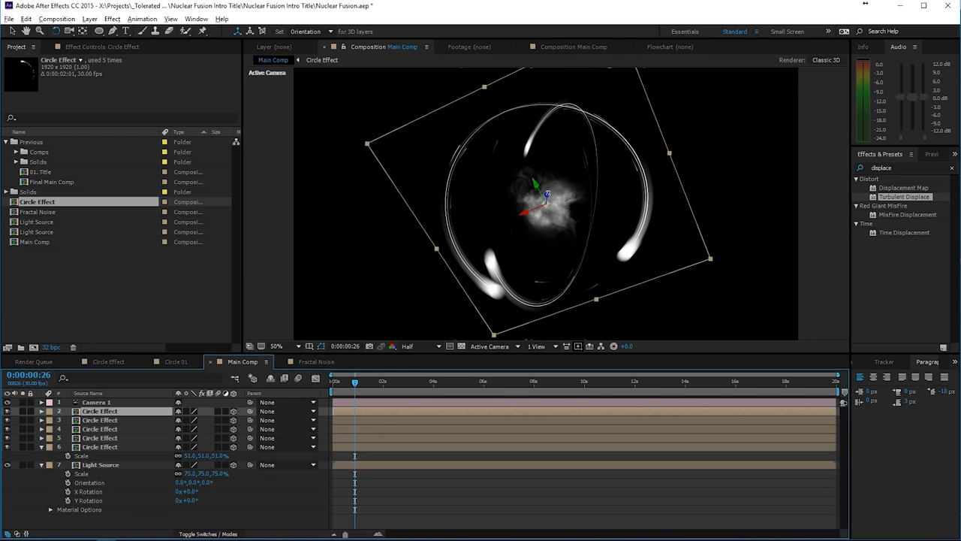
left_click_drag(541, 201, 558, 174)
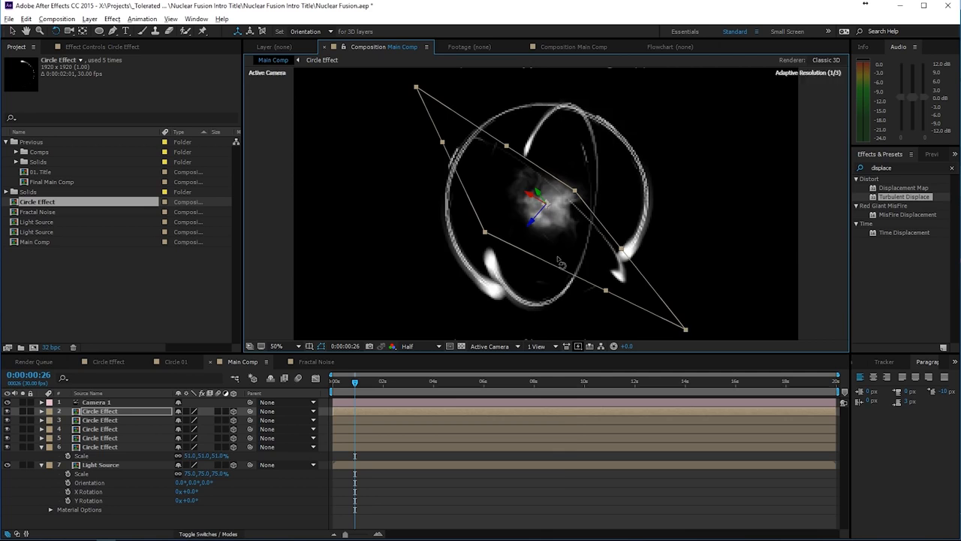
left_click(560, 486)
key("KP_0")
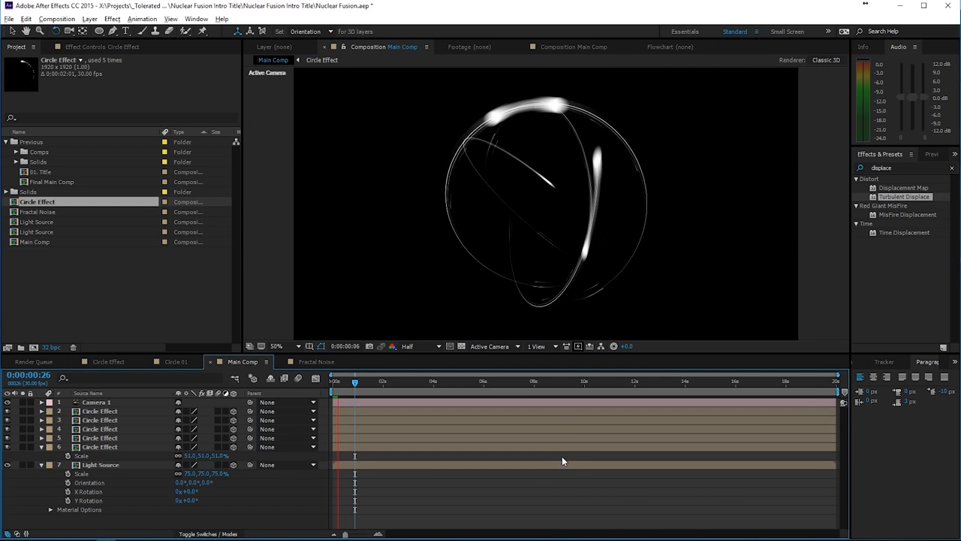
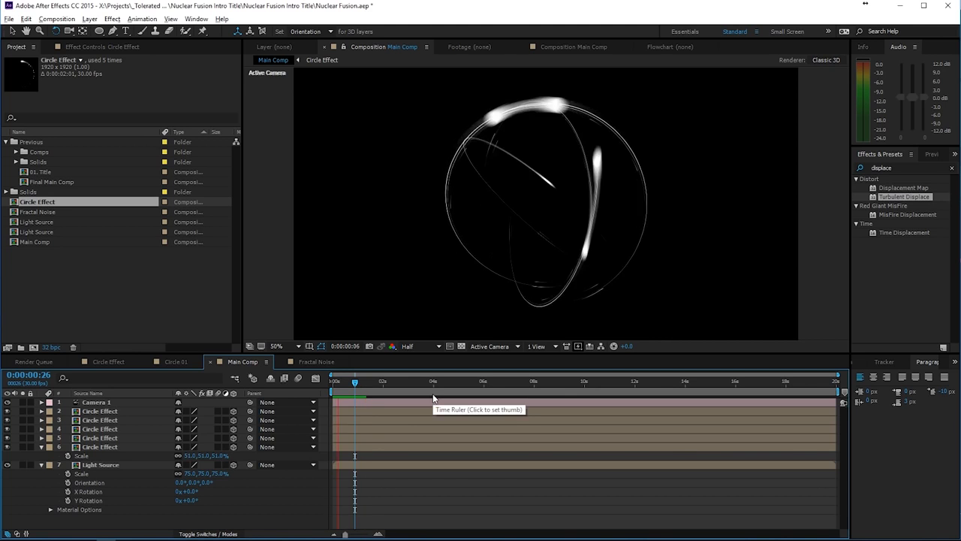
Add another Circle Effect duplicate at 0:00:00:18, rotate it in 3D into an oval leaning to the right, and preview the orbiting rings
left_click(347, 382)
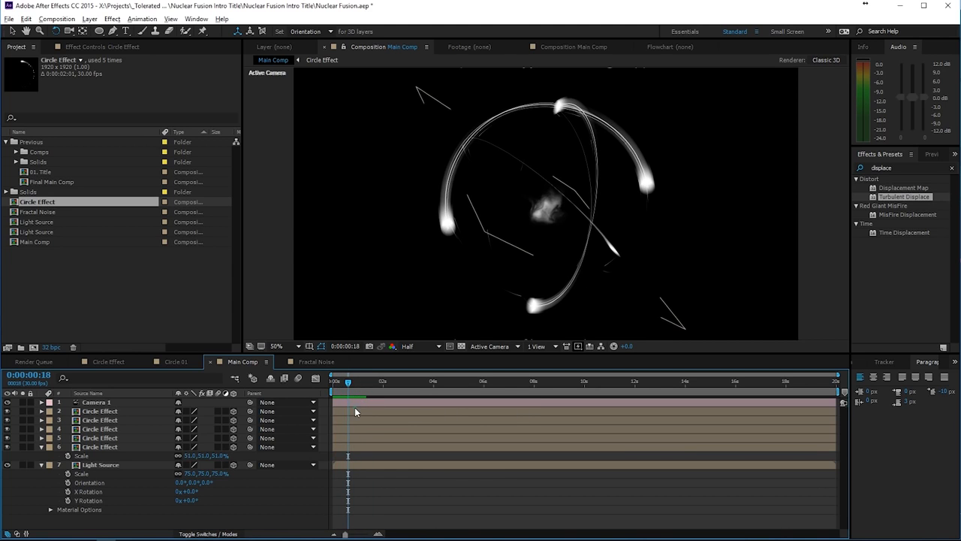
left_click(354, 407)
key("ctrl+d")
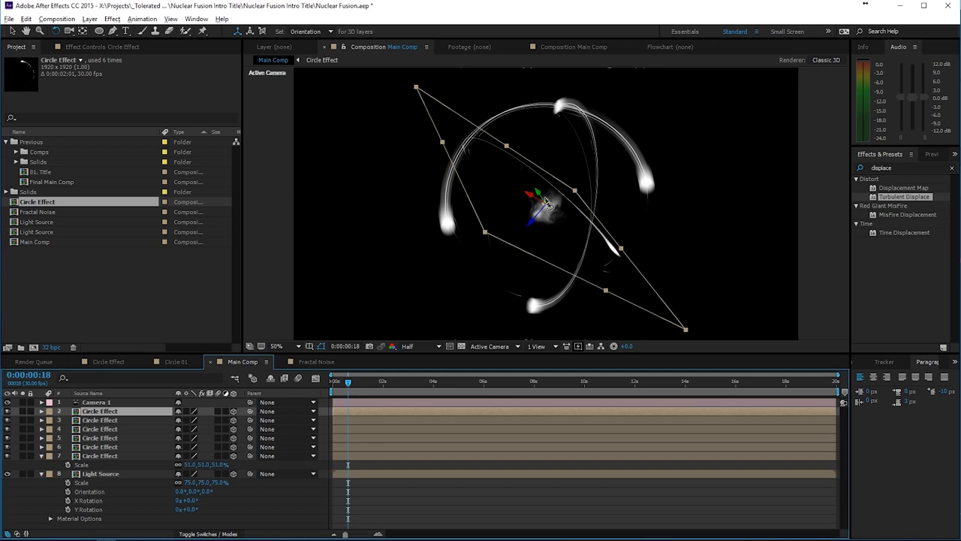
left_click_drag(542, 194, 547, 191)
left_click_drag(550, 188, 548, 160)
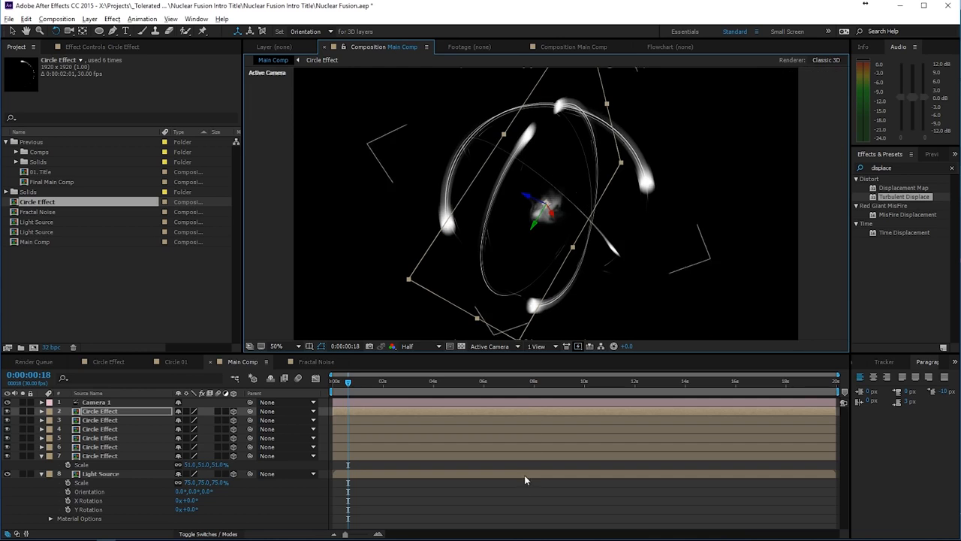
left_click(515, 507)
key("space")
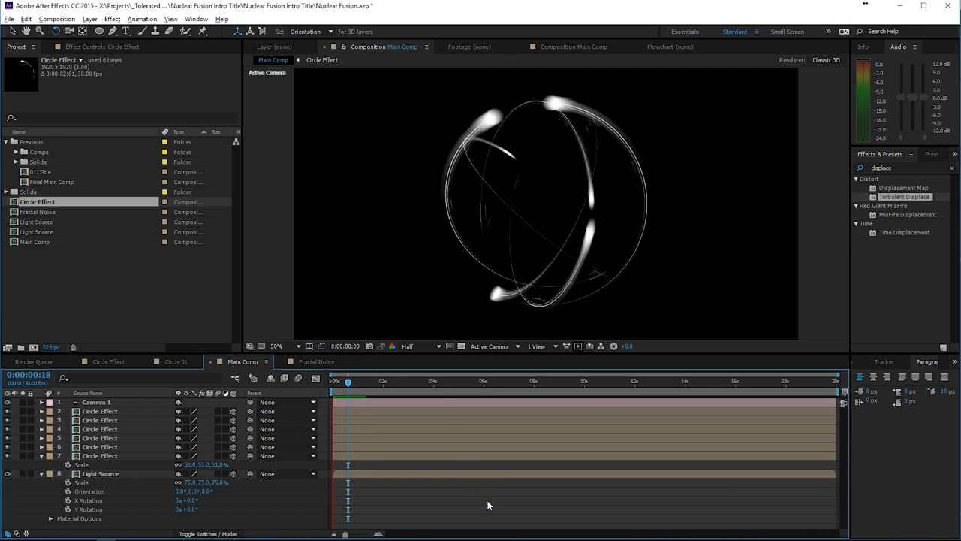
left_click(357, 383)
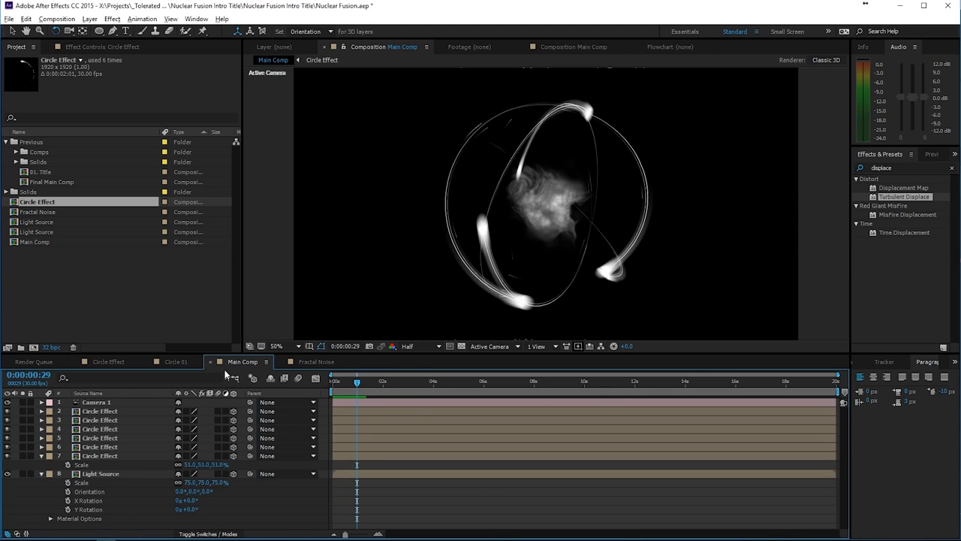
Pre-compose all layers from Camera 1 to Light Source into a new composition named Source Power, moving all attributes into it
left_click(110, 411)
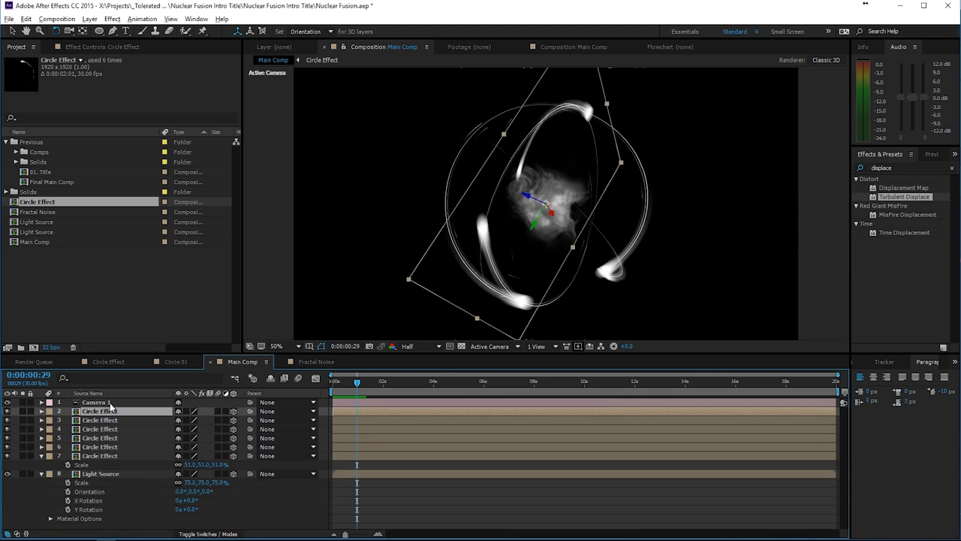
left_click(109, 403)
left_click(110, 474, "shift")
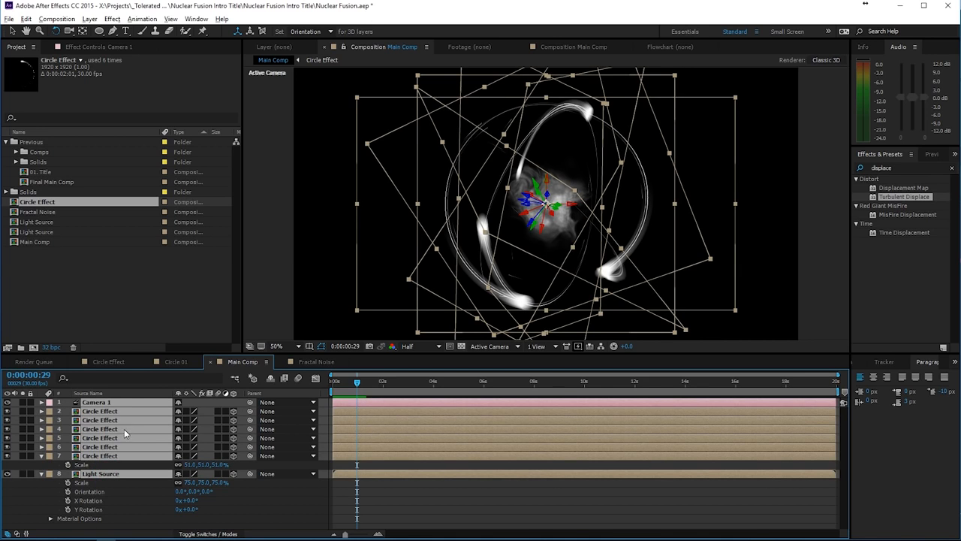
left_click(89, 19)
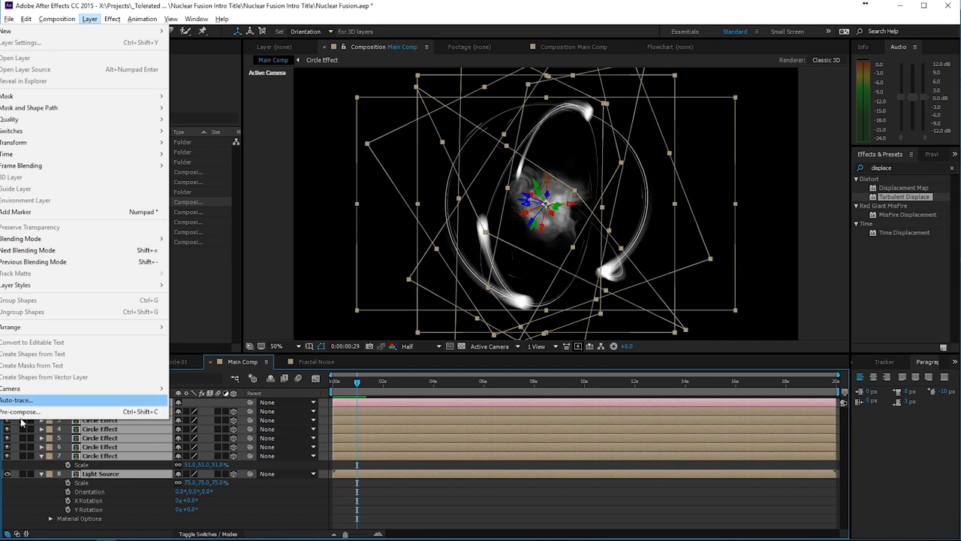
left_click(21, 414)
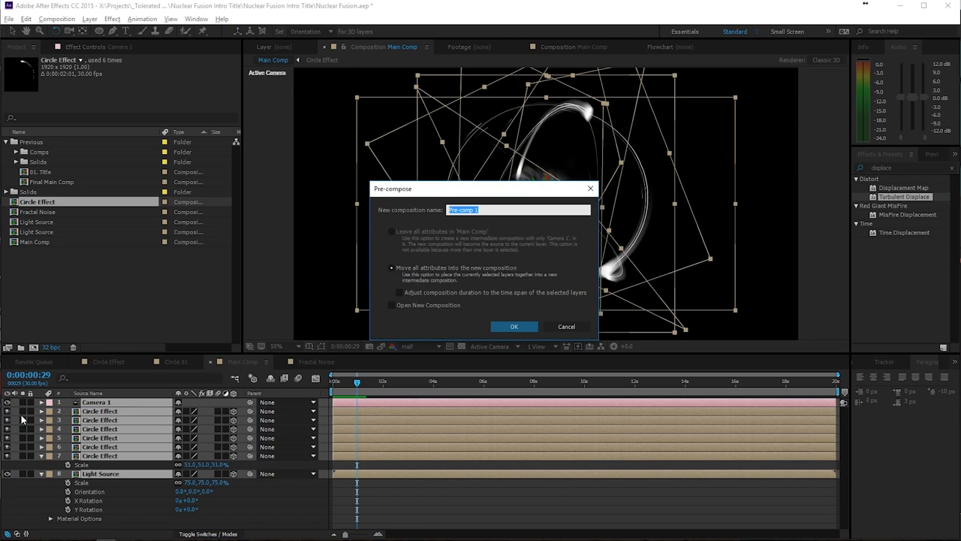
type("E")
left_click(510, 326)
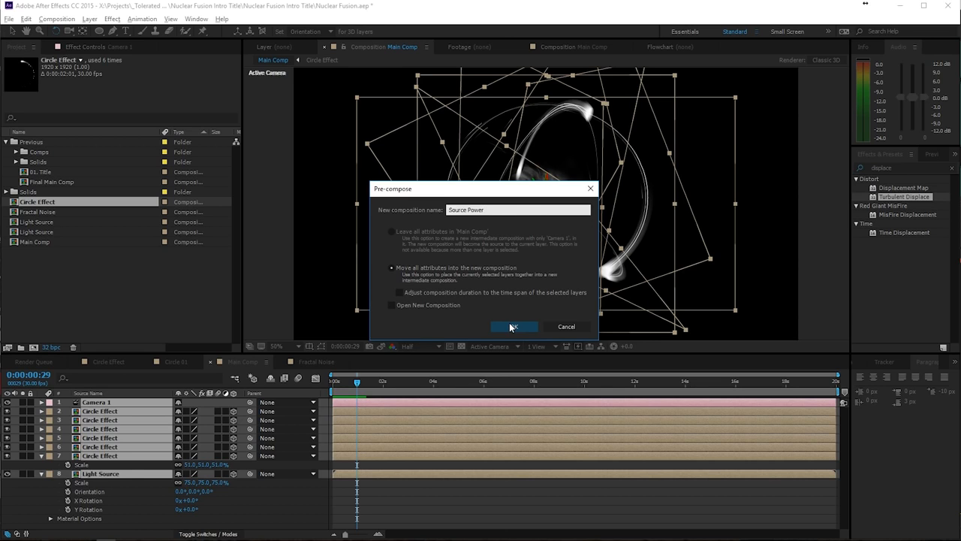
left_click(511, 326)
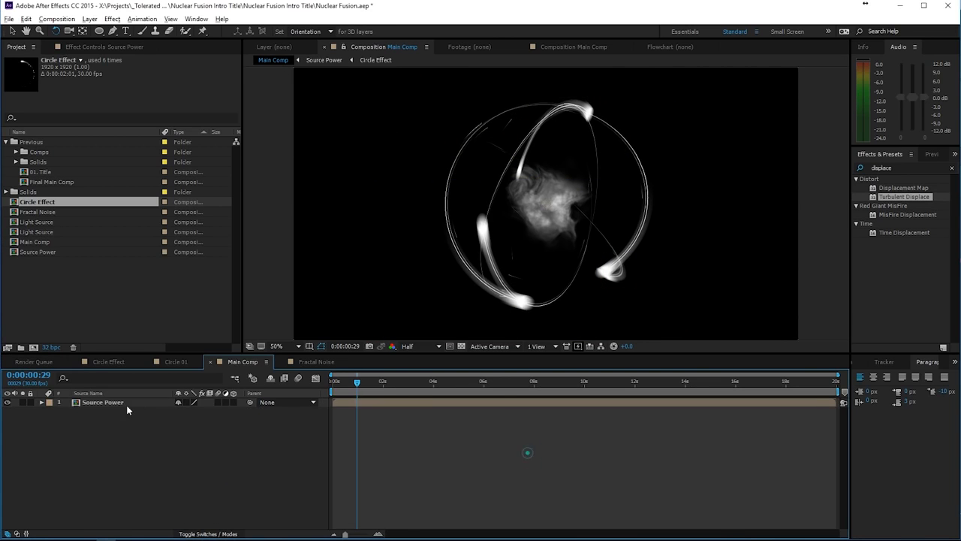
left_click(118, 402)
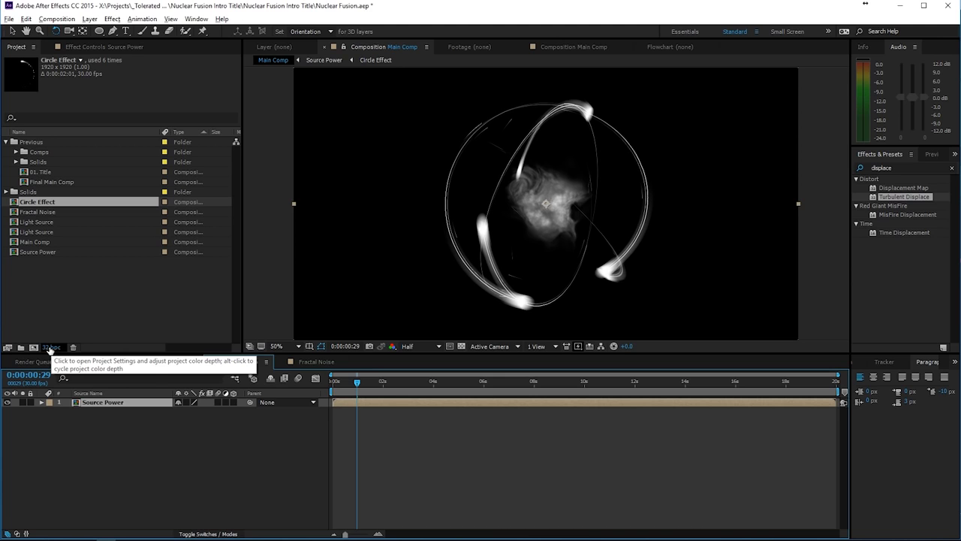
Switch the project's color depth to 8 bits per channel and set it back to 32 bits per channel (float)
left_click(48, 350)
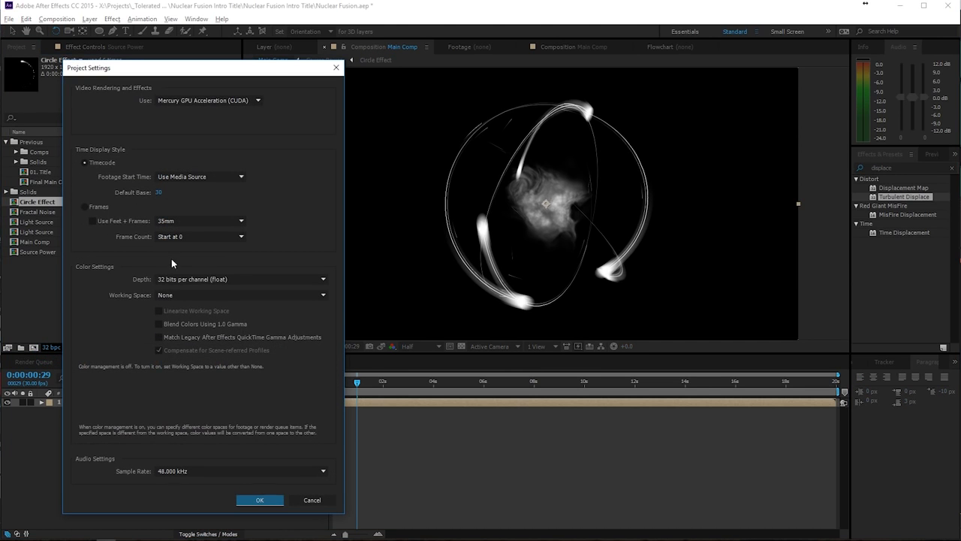
left_click(169, 278)
left_click(165, 286)
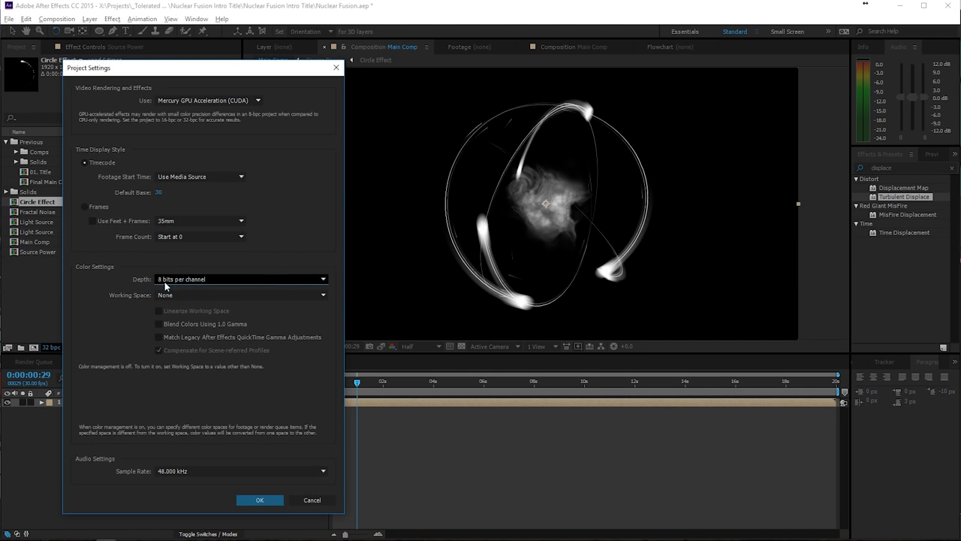
left_click(192, 282)
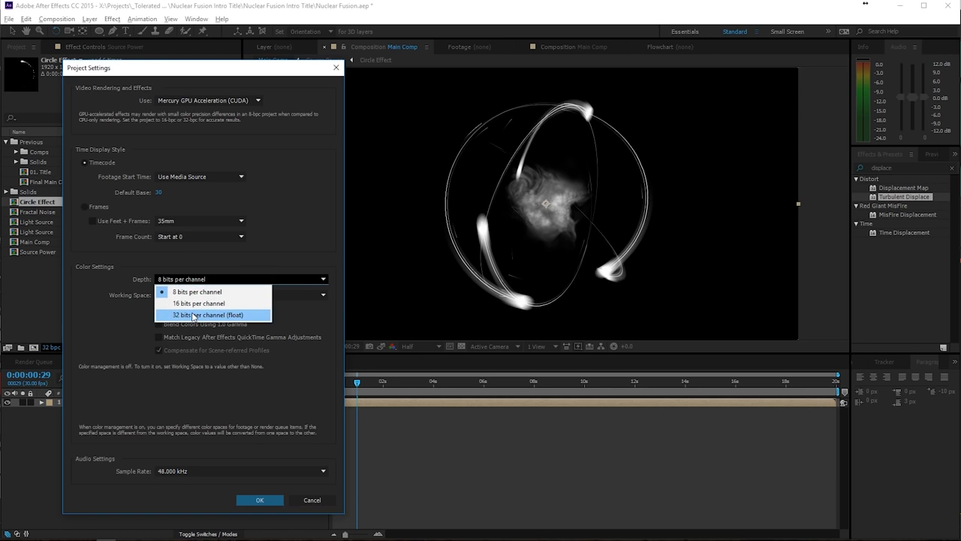
left_click(193, 316)
left_click(264, 500)
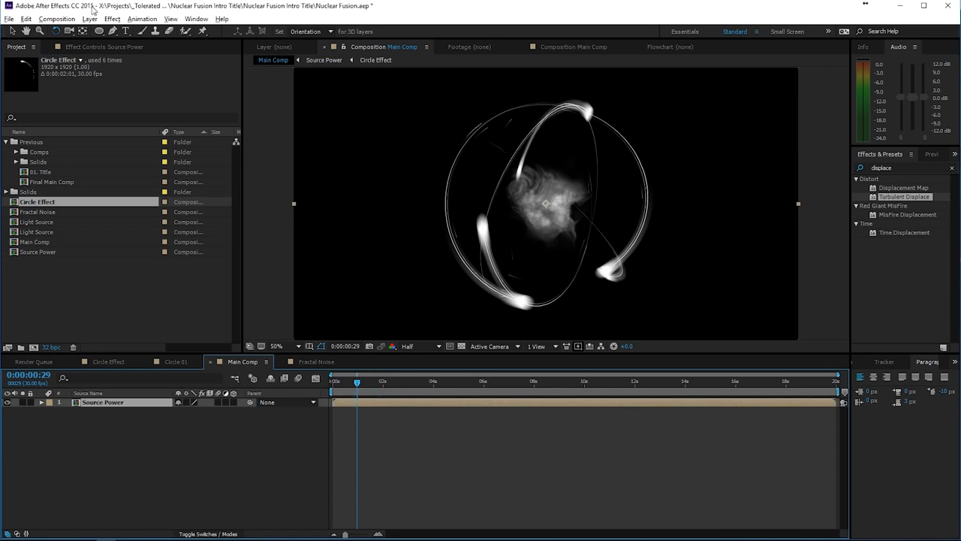
Apply a Glow effect to the Source Power layer with a Glow Threshold of 5.9% and Glow Intensity reduced to about 0.0
left_click(114, 20)
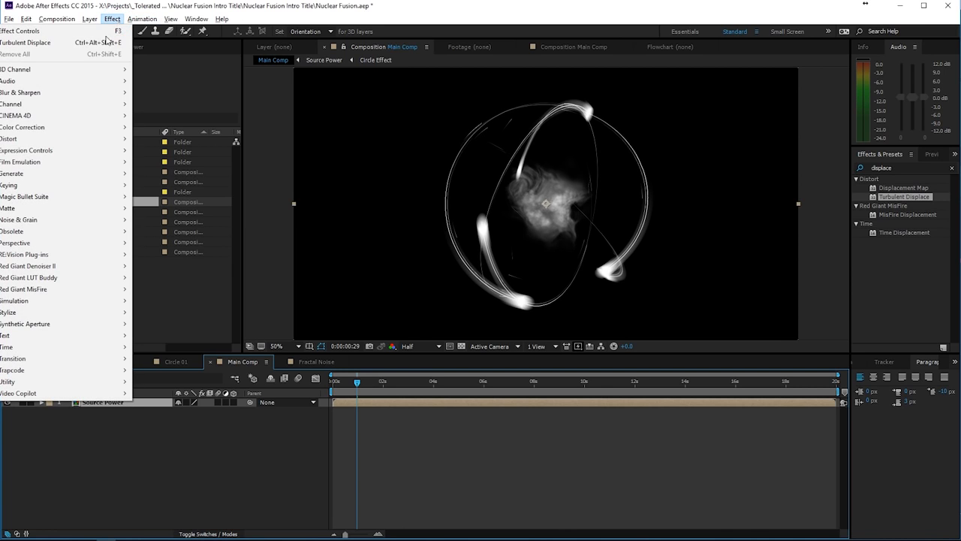
mouse_move(27, 313)
left_click(176, 220)
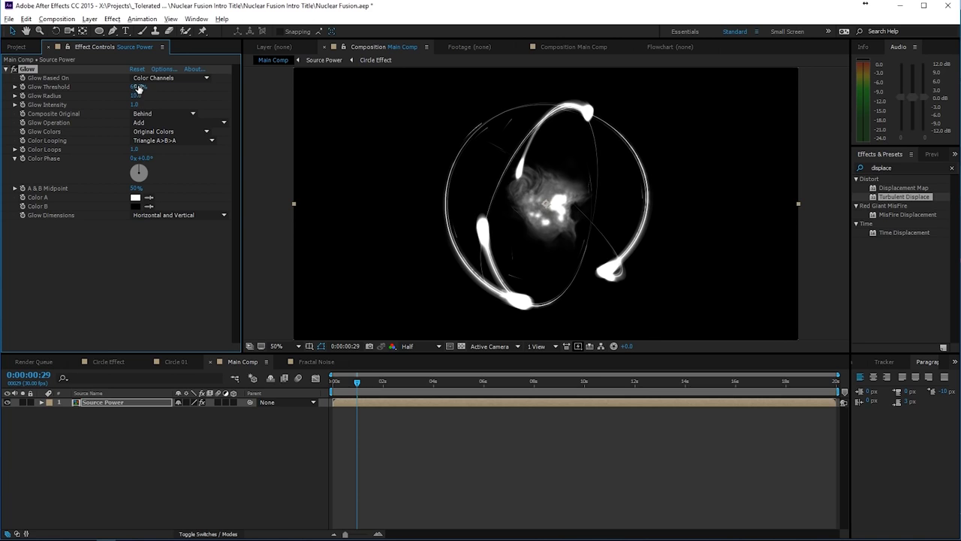
left_click_drag(138, 88, 56, 91)
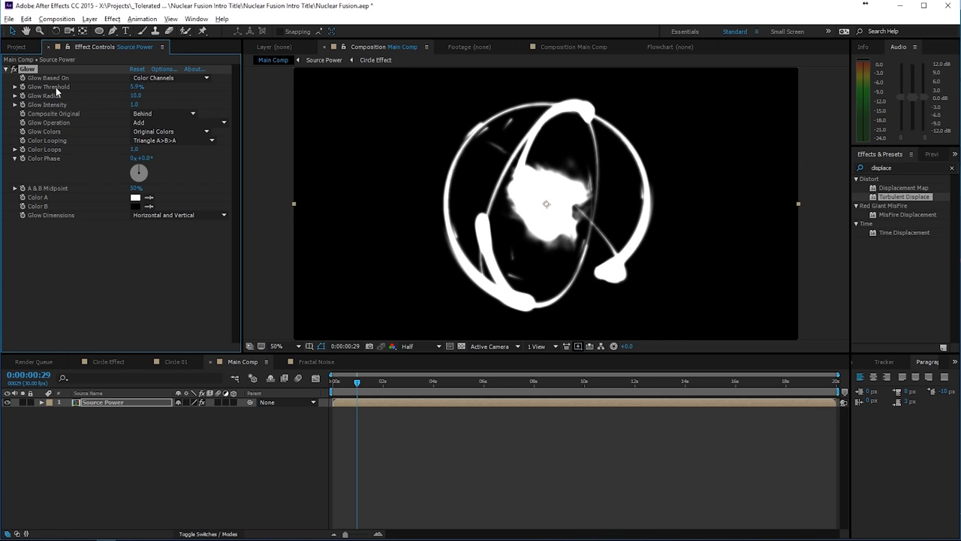
left_click_drag(135, 105, 81, 103)
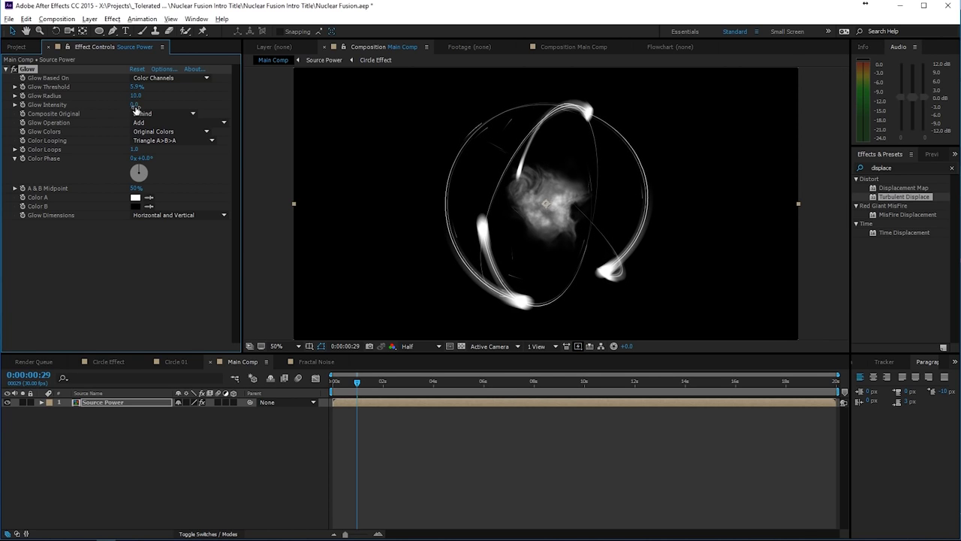
Toggle the Glow effect off and on repeatedly to compare the Source Power layer with and without it
left_click(15, 70)
left_click(15, 70)
left_click(15, 70)
left_click(16, 70)
left_click(15, 70)
left_click(15, 70)
left_click(15, 70)
left_click(136, 106)
Duplicate the Glow effect on Source Power and set the copy's Glow Radius to 72
left_click(28, 68)
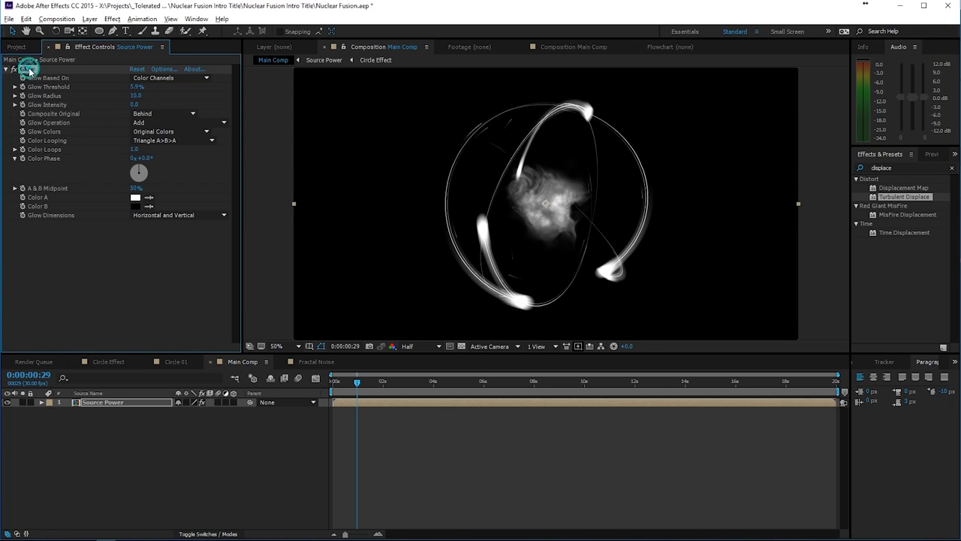
key("ctrl+d")
left_click_drag(147, 226, 126, 239)
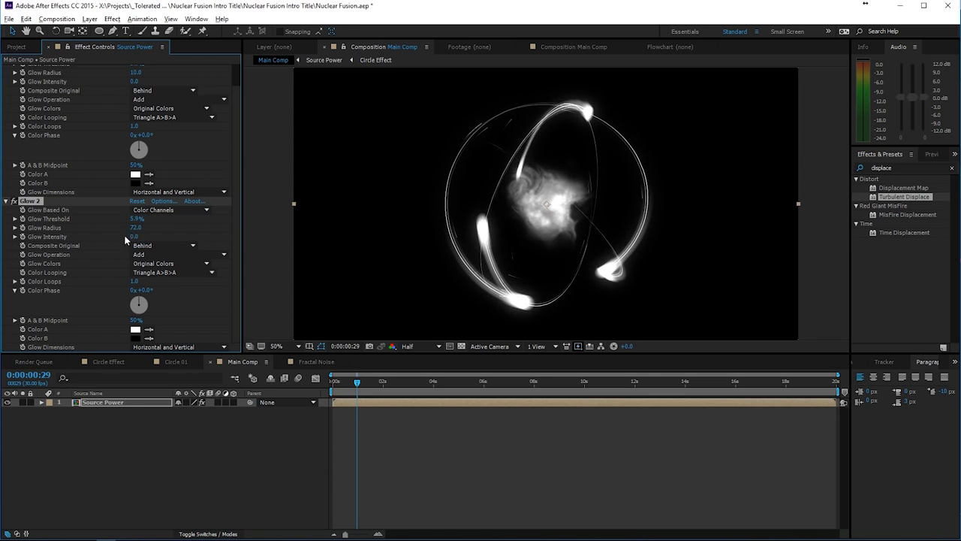
Duplicate the Glow 2 effect and set the new copy's Glow Radius to 182 and Glow Intensity to 0.1
key("ctrl+d")
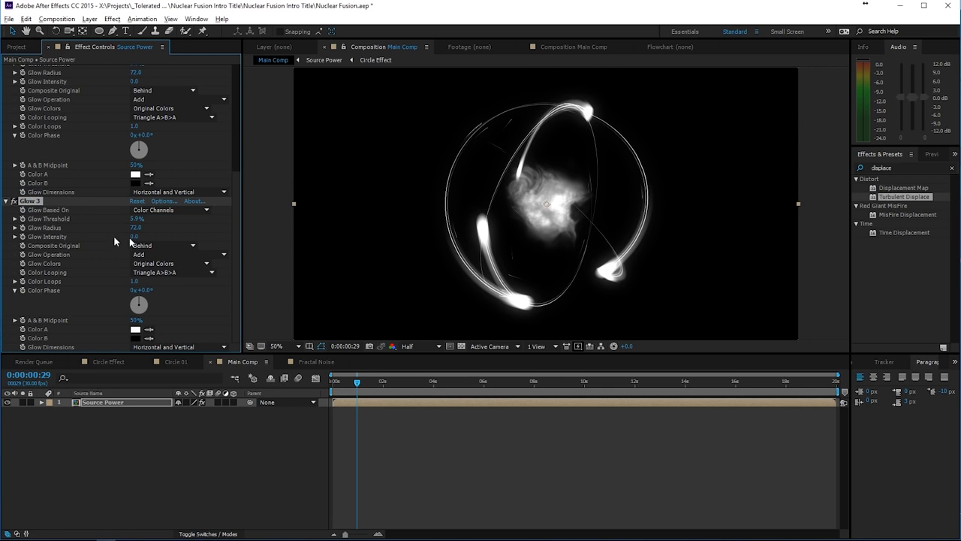
left_click_drag(137, 229, 195, 231)
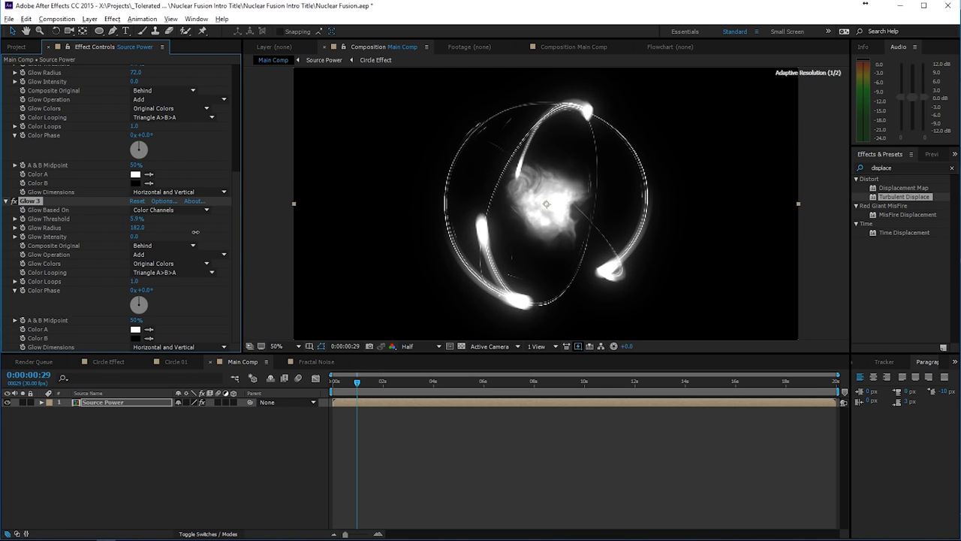
left_click_drag(135, 237, 146, 242)
Fine-tune the Glow Intensity of Glow 2 and the first Glow effect to about 0.0
scroll(111, 228, "up", 3)
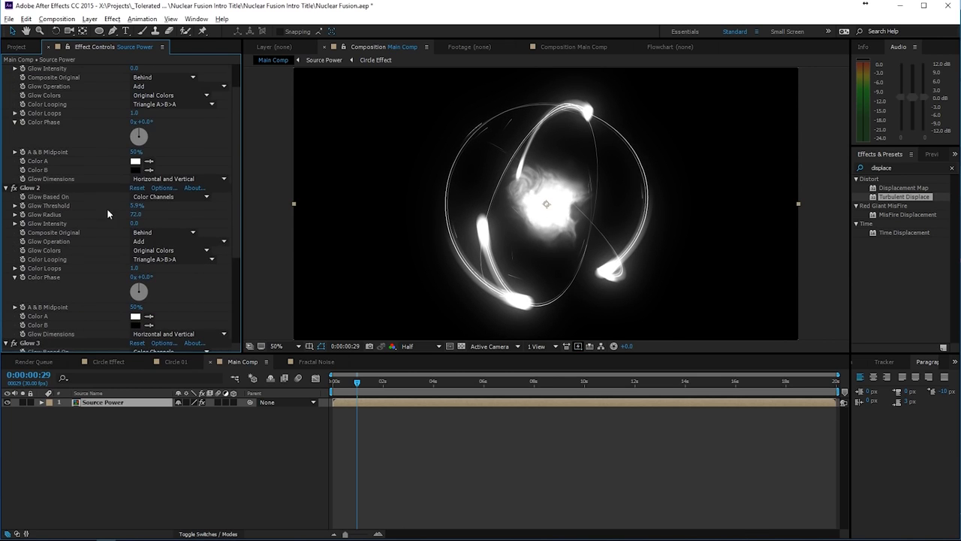
left_click_drag(133, 224, 134, 224)
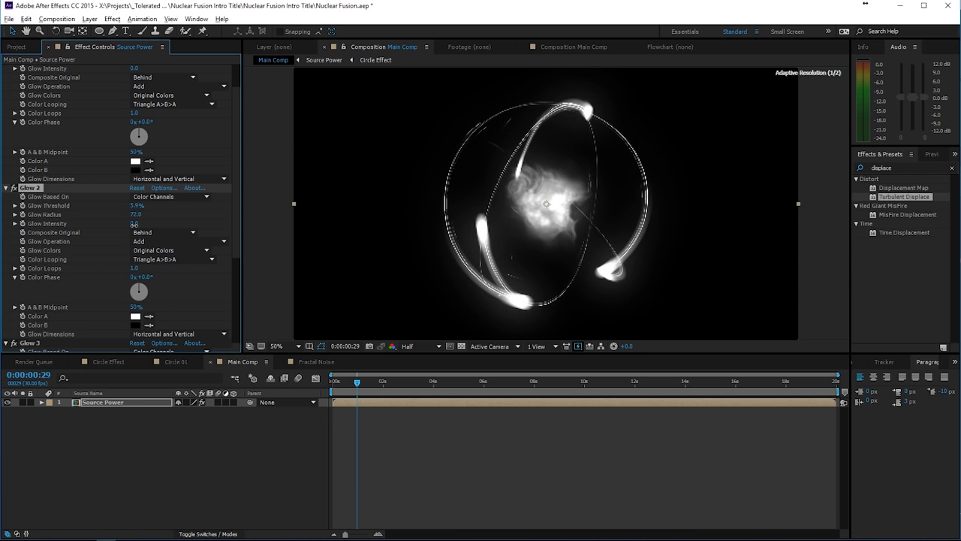
scroll(105, 225, "up", 2)
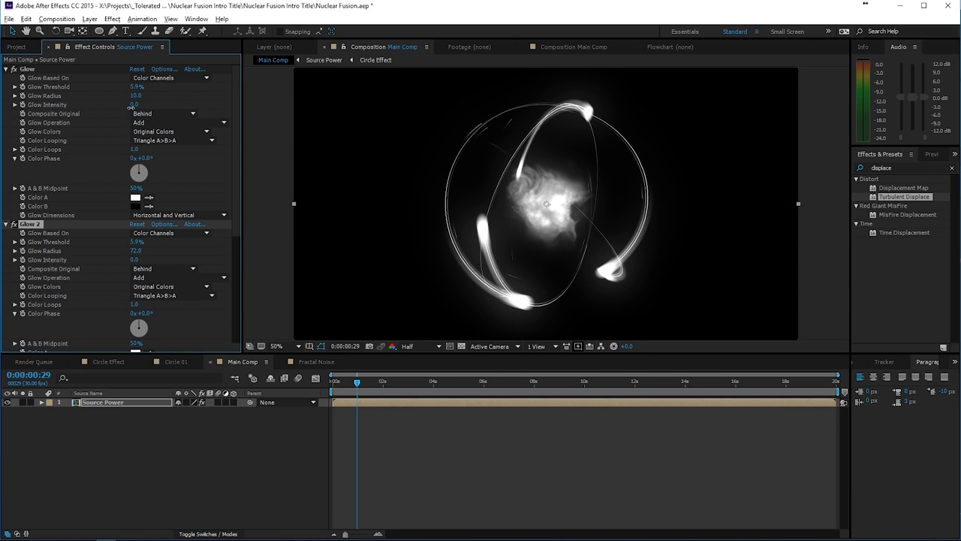
left_click_drag(133, 106, 132, 106)
Toggle the first Glow effect to check its contribution, and delete it from the Source Power layer
left_click(15, 69)
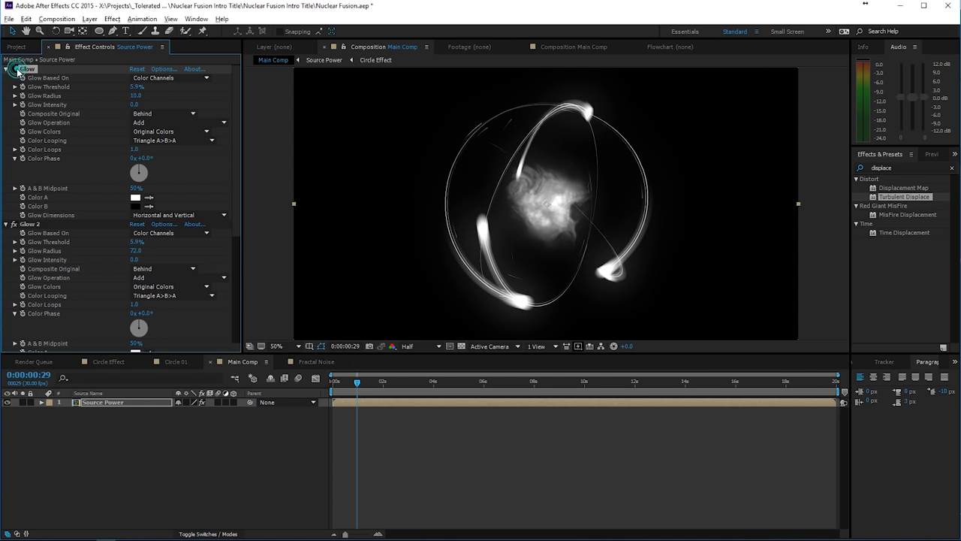
left_click(16, 69)
left_click(26, 69)
left_click(15, 69)
key("Delete")
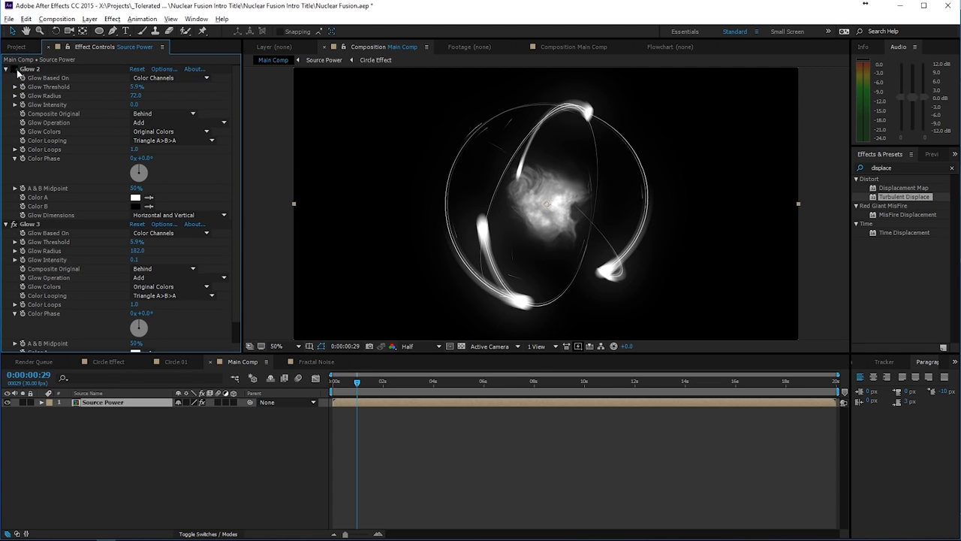
Fine-tune the Glow Intensity of Glow 2 on Source Power and compare the result with the effect on and off
left_click(16, 70)
left_click(16, 70)
left_click(135, 105)
left_click_drag(136, 104, 135, 106)
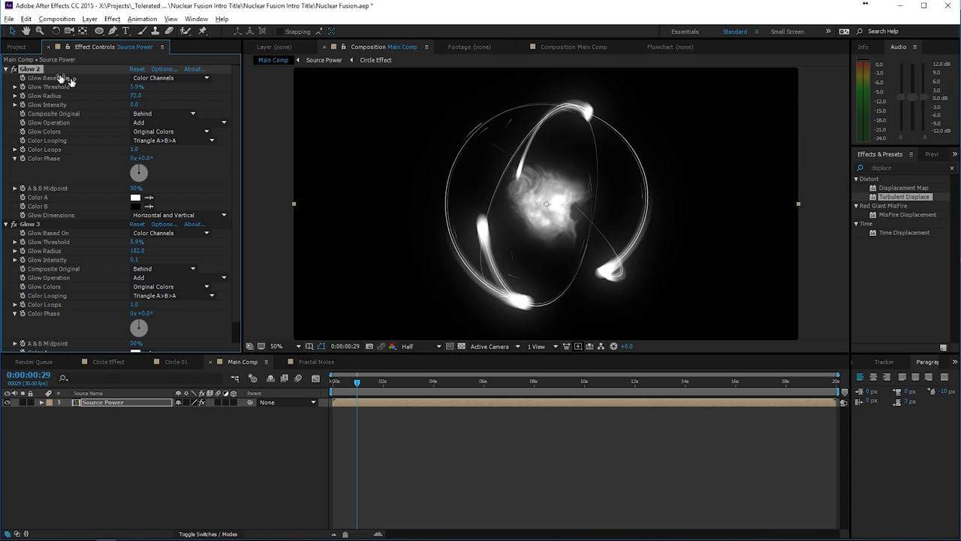
left_click(14, 70)
left_click(14, 69)
Duplicate the Glow 2 effect and set the Glow Radius of the top glow to 10
key("ctrl+d")
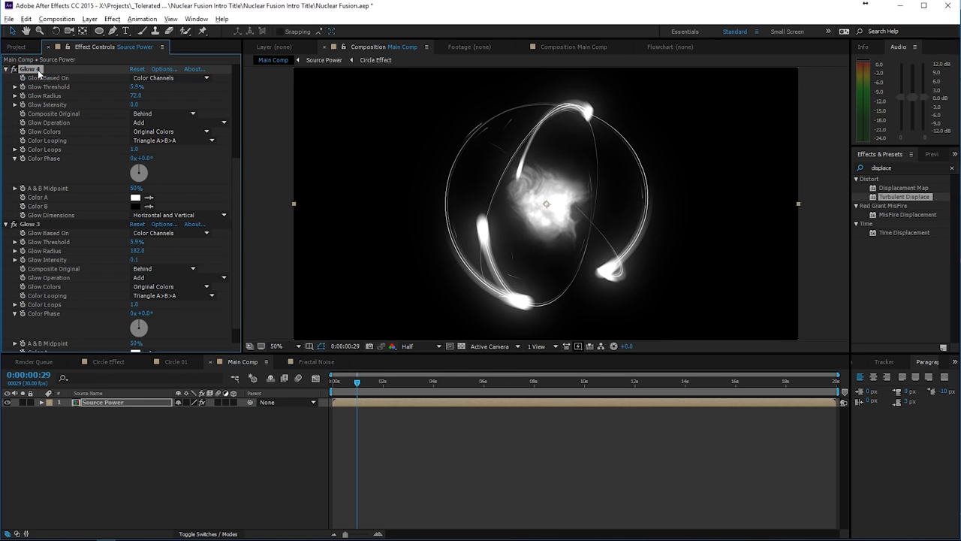
left_click(135, 96)
type("10")
key("Return")
scroll(75, 203, "down", 1)
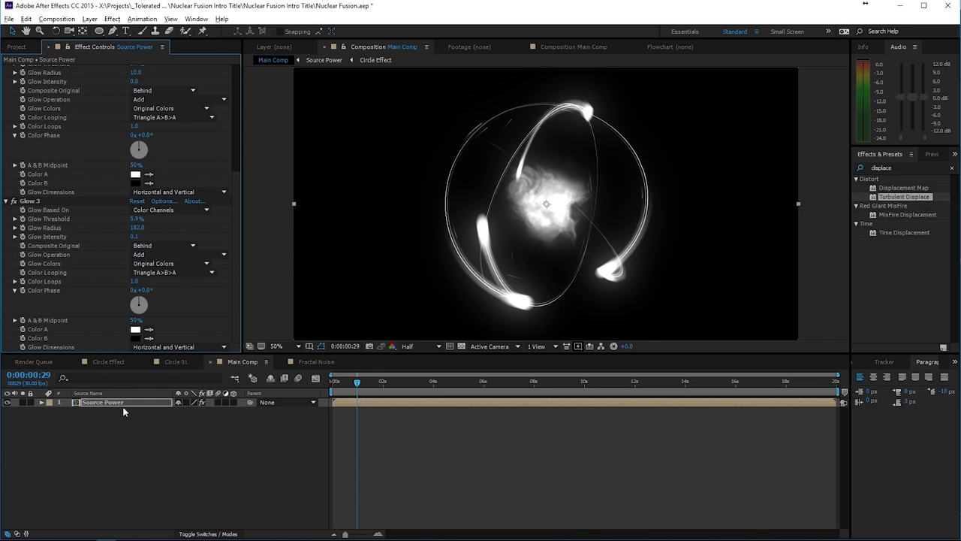
Apply CC Radial Fast Blur to Source Power with an Amount of 10 and Zoom set to Brightest
left_click(912, 166)
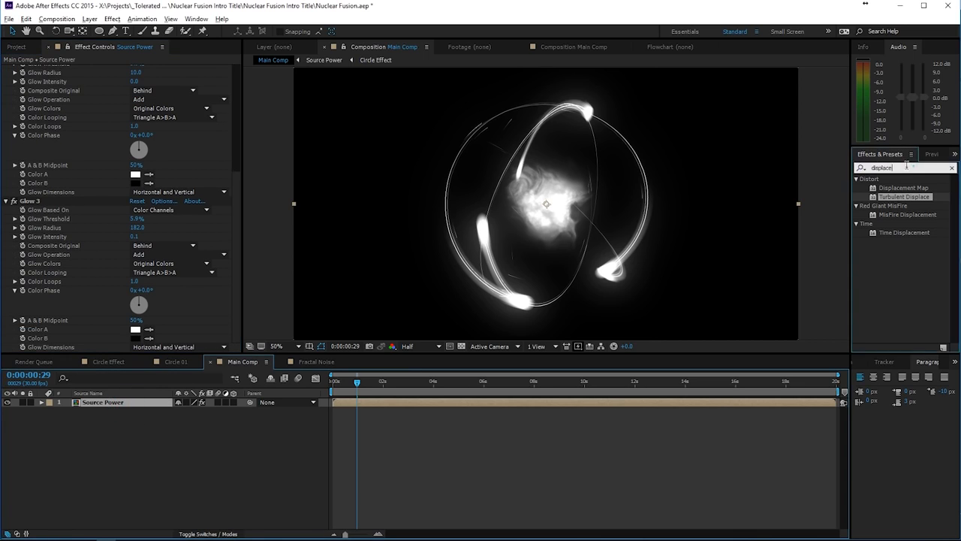
type("cc rad")
left_click_drag(901, 196, 116, 400)
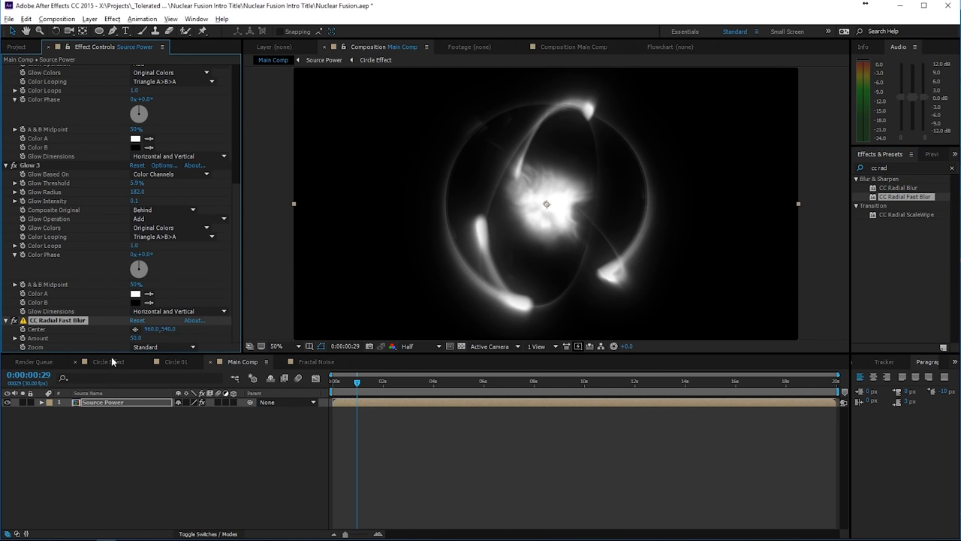
left_click(135, 339)
left_click(155, 346)
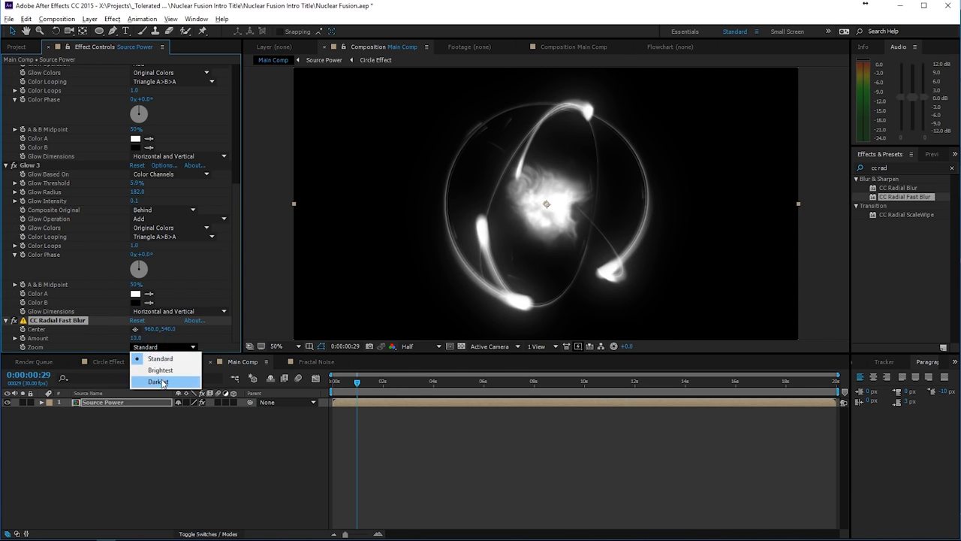
left_click(164, 369)
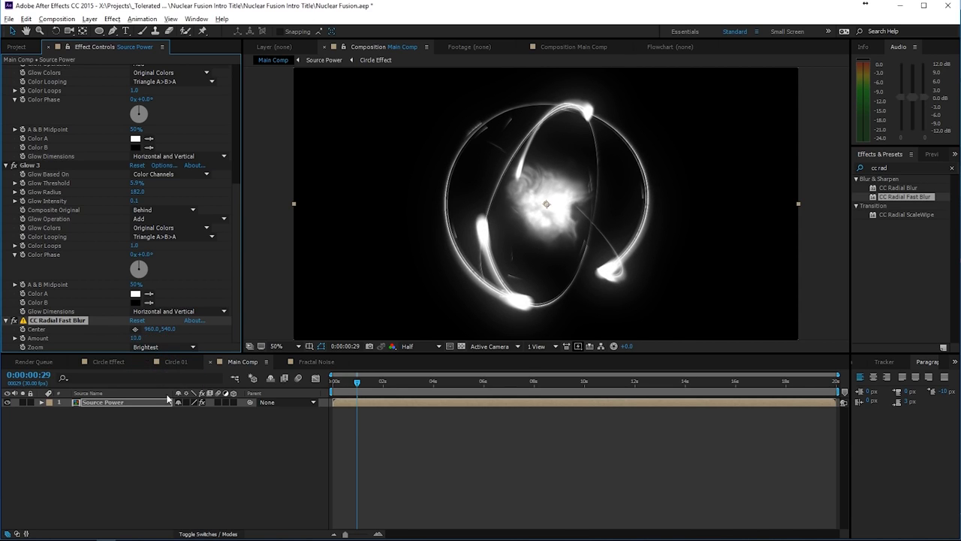
Create an adjustment layer above Source Power and rename it Grade
left_click(120, 403)
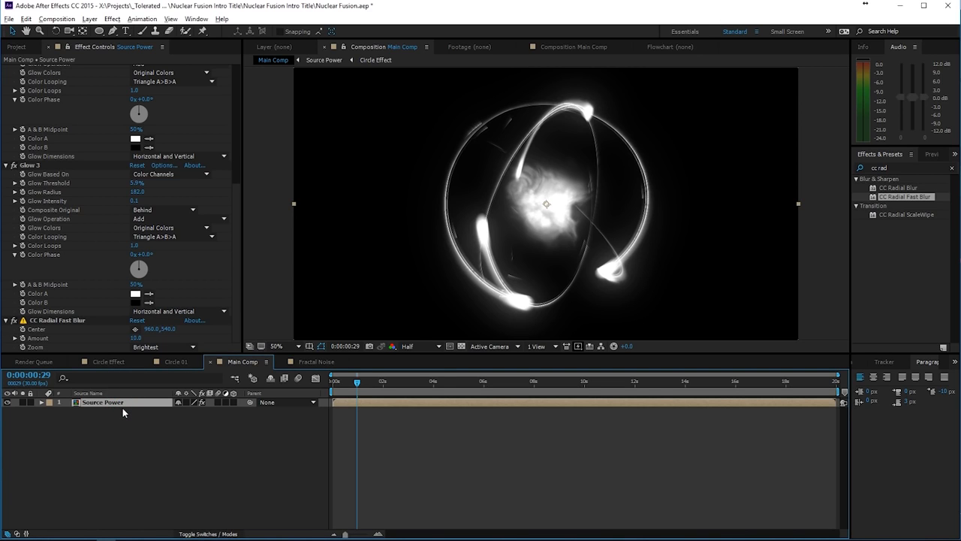
right_click(140, 444)
left_click(166, 344)
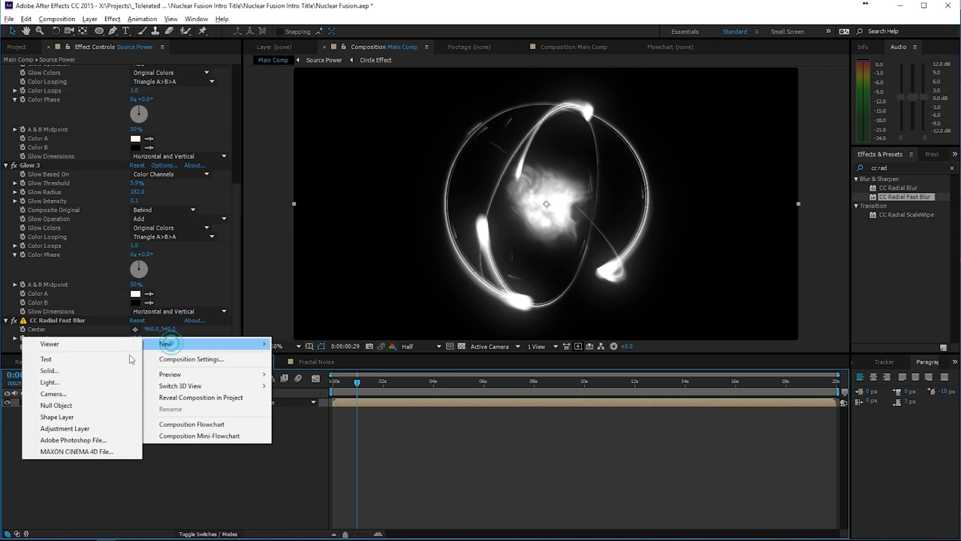
left_click(95, 428)
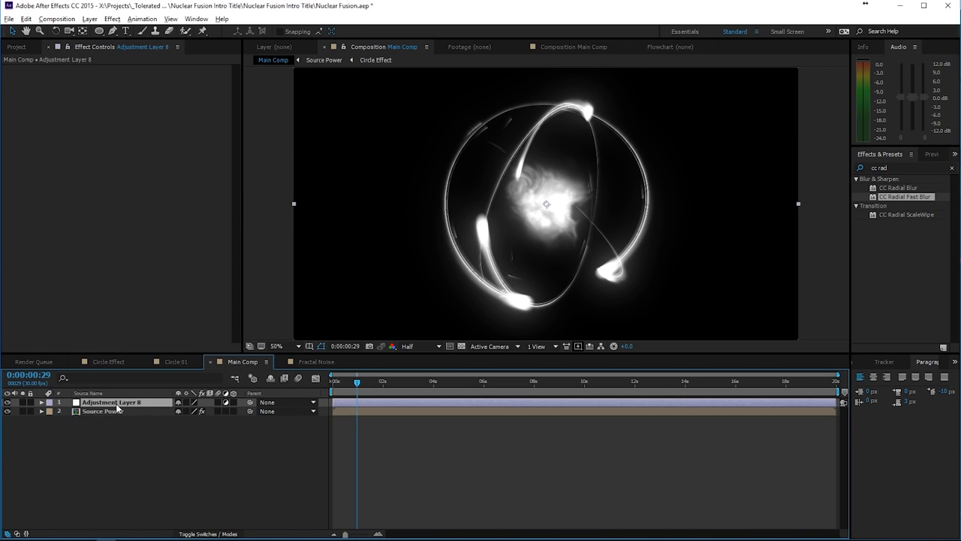
key("Return")
type("Grade")
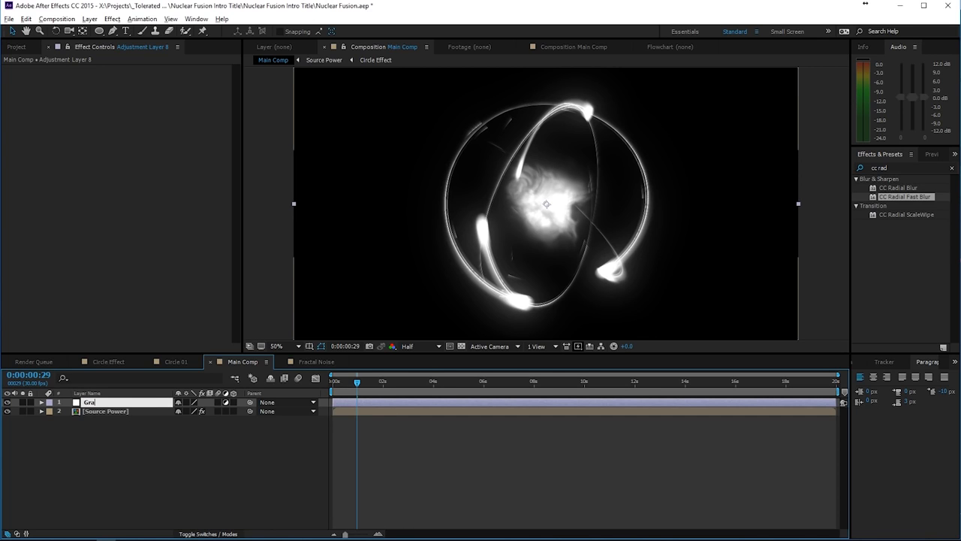
key("Return")
left_click(129, 443)
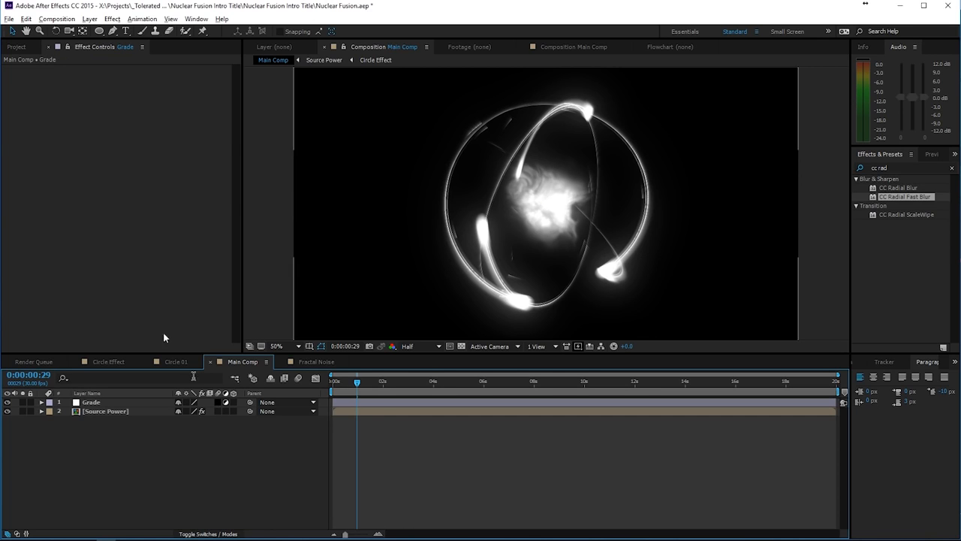
Add the Fractal Noise comp between Grade and Source Power, and place a duplicate of Source Power directly above it
left_click(15, 46)
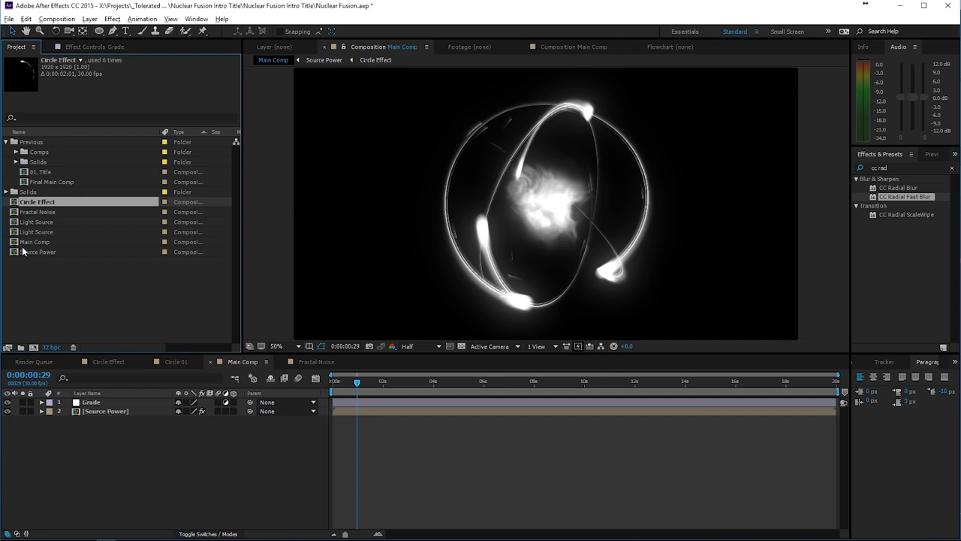
left_click_drag(38, 212, 96, 414)
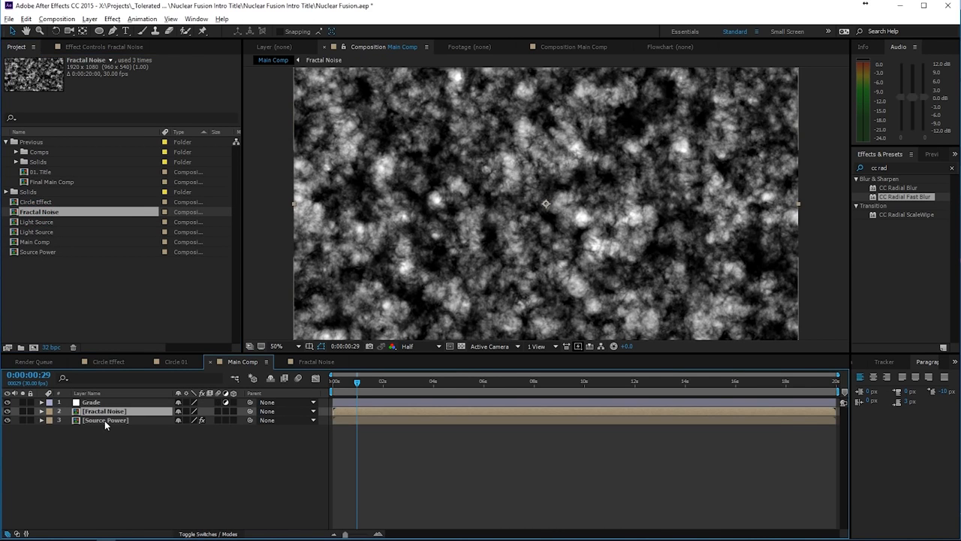
left_click(113, 413)
left_click(109, 421)
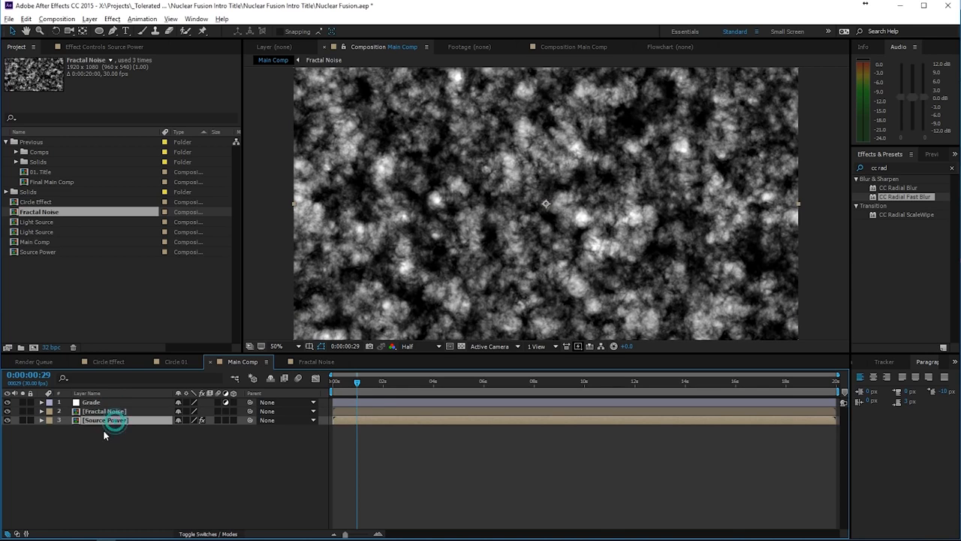
key("ctrl+d")
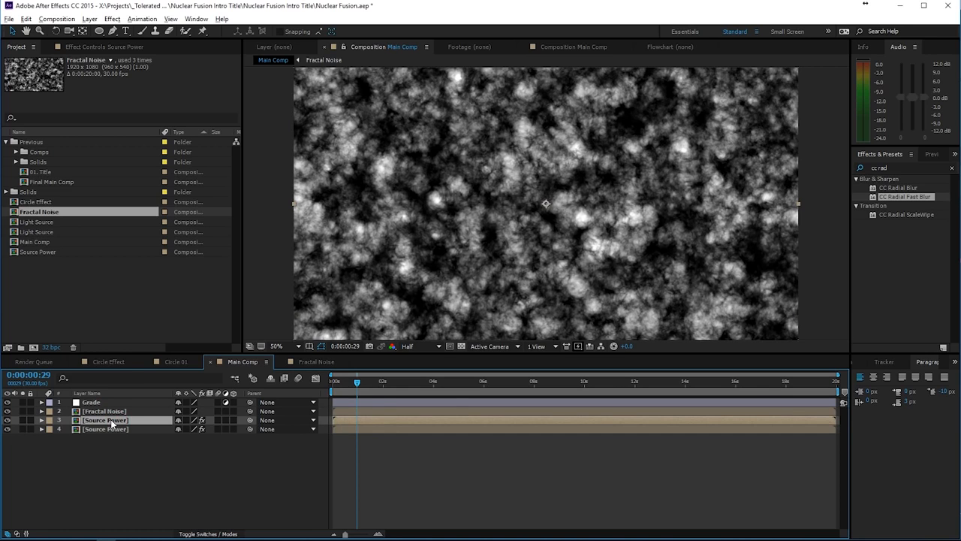
left_click_drag(112, 420, 114, 408)
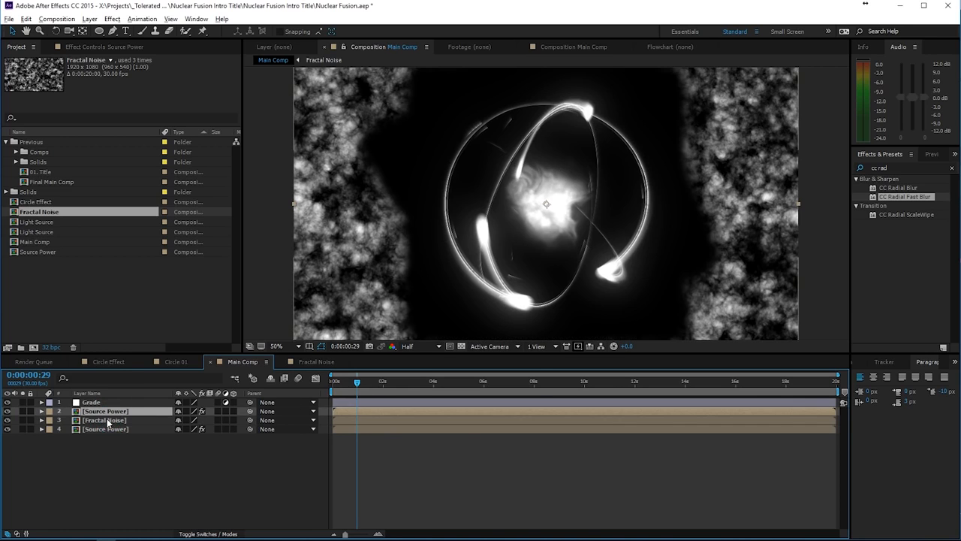
Try an Alpha Matte from the Source Power copy on Fractal Noise, and switch the track matte to Luma Matte
left_click(208, 534)
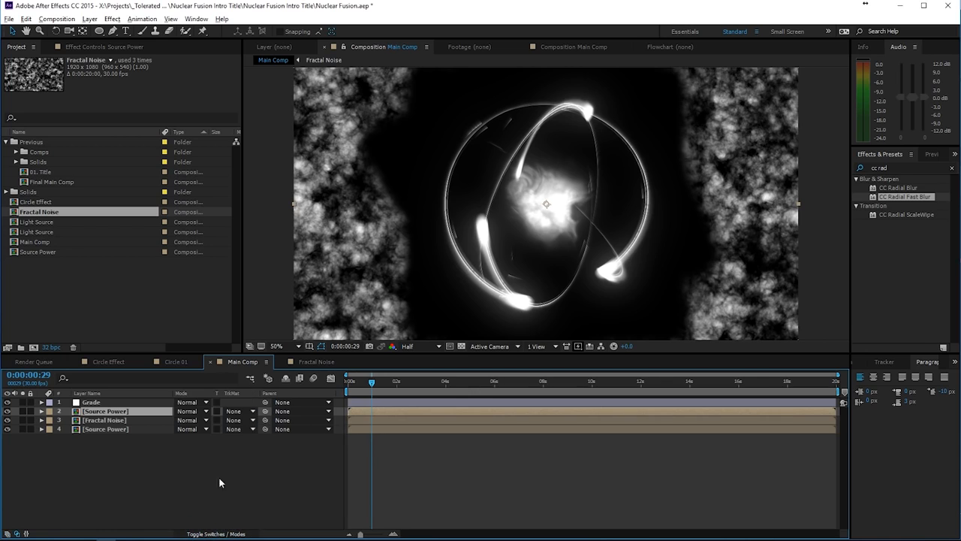
left_click(245, 420)
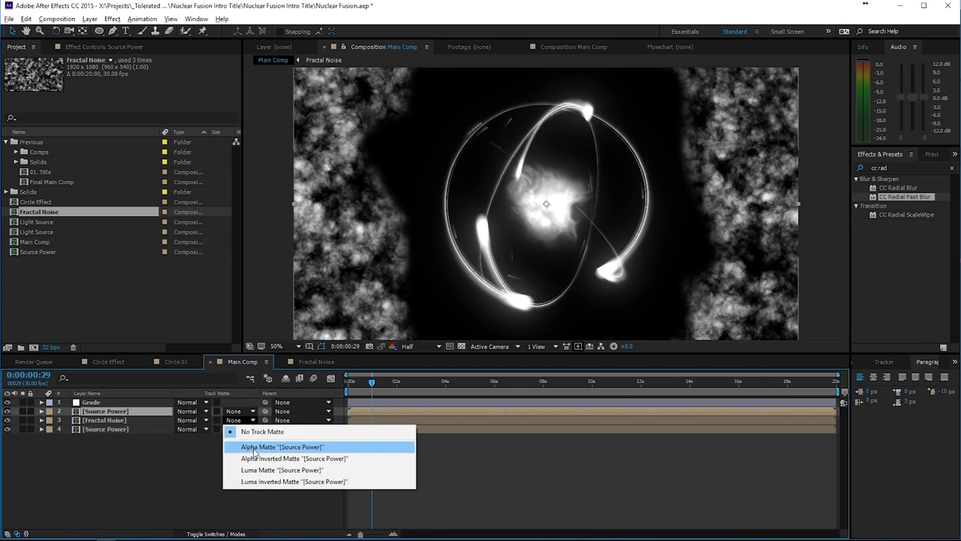
left_click(255, 447)
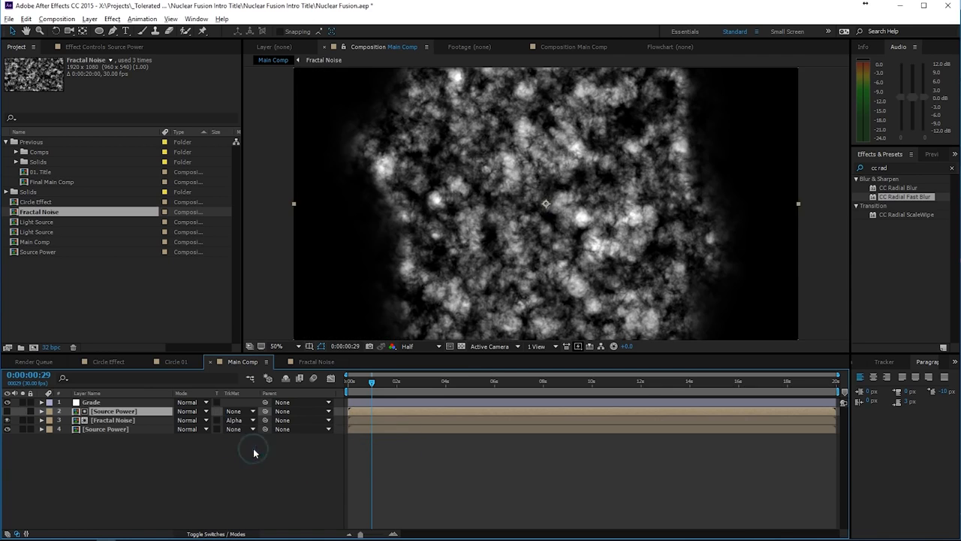
left_click(225, 455)
left_click(113, 411)
left_click(99, 421)
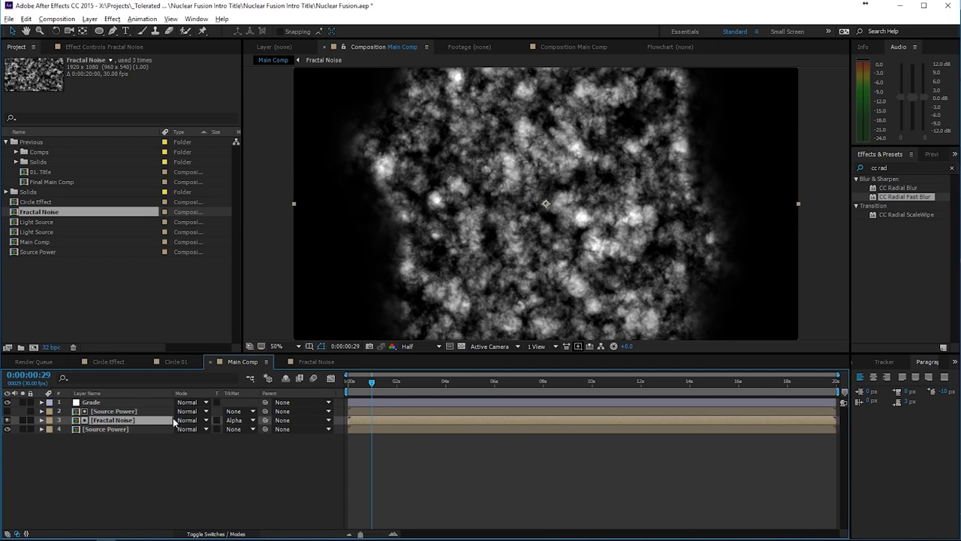
left_click(234, 419)
left_click(267, 471)
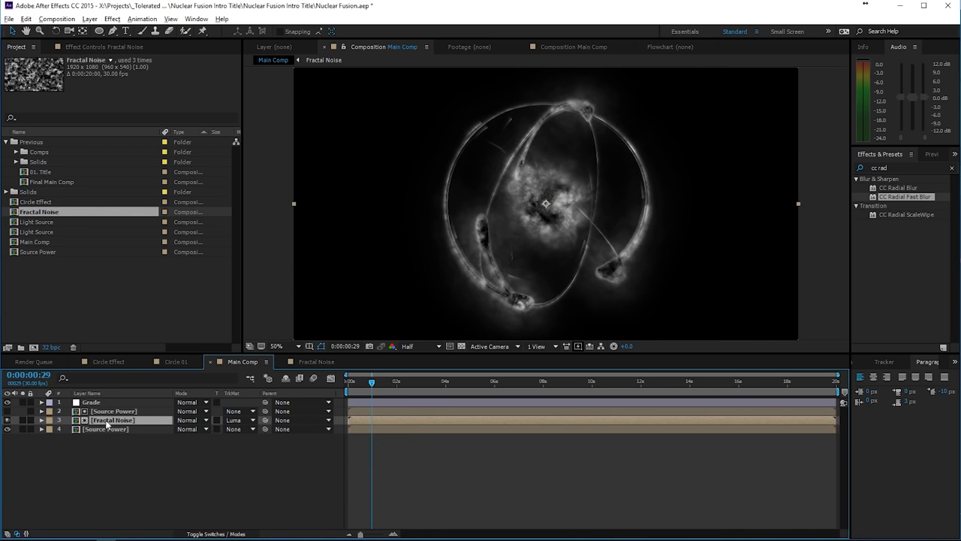
Blend Fractal Noise with Classic Color Burn at 51% opacity and compare the image with the layer on and off
key("t")
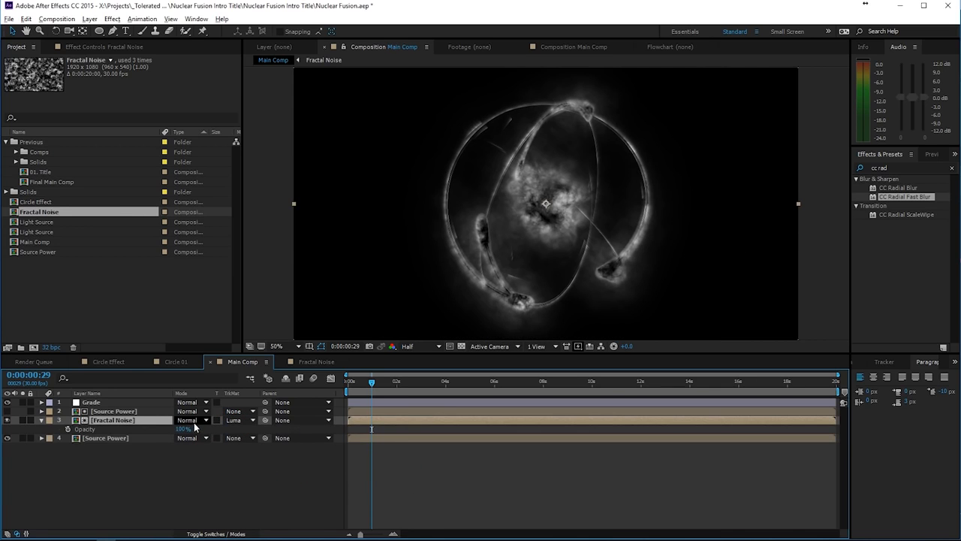
left_click(187, 419)
left_click(267, 152)
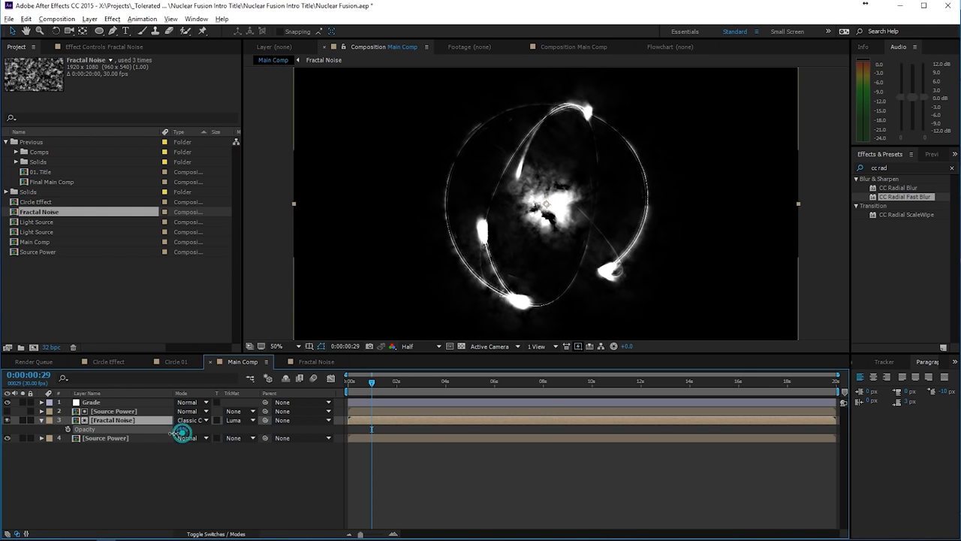
left_click_drag(183, 429, 159, 435)
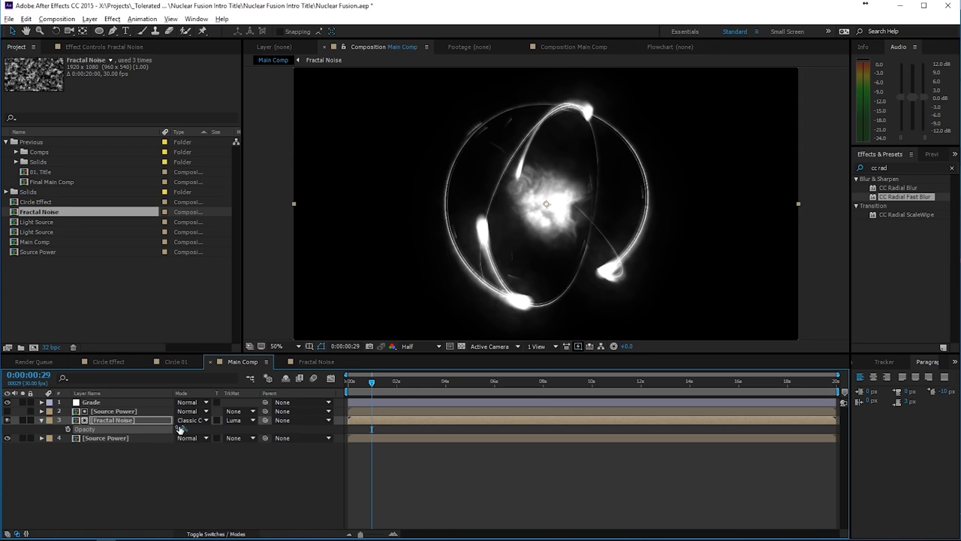
left_click(7, 420)
left_click(8, 421)
left_click(8, 420)
left_click(7, 421)
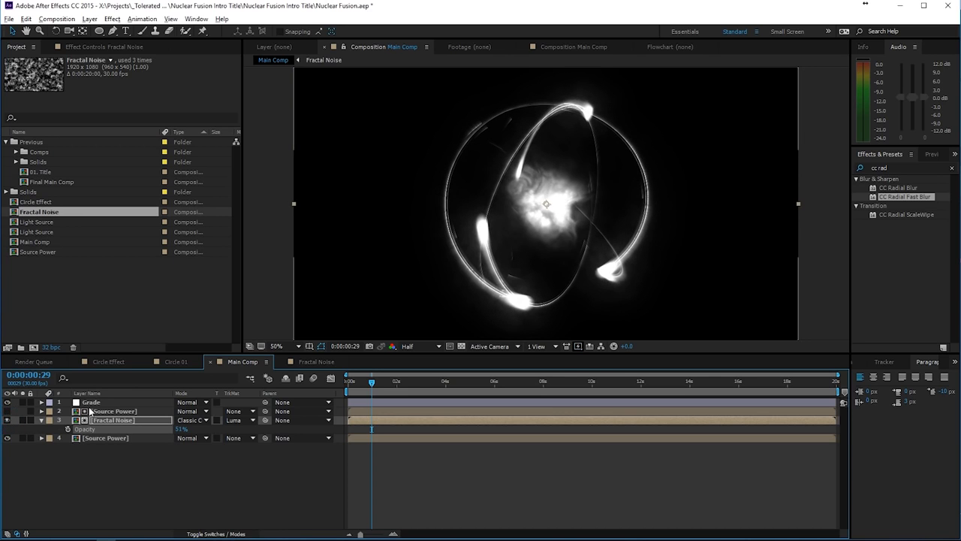
Apply CC Radial Fast Blur to the Grade layer with Zoom set to Brightest and an Amount of 83
left_click(92, 402)
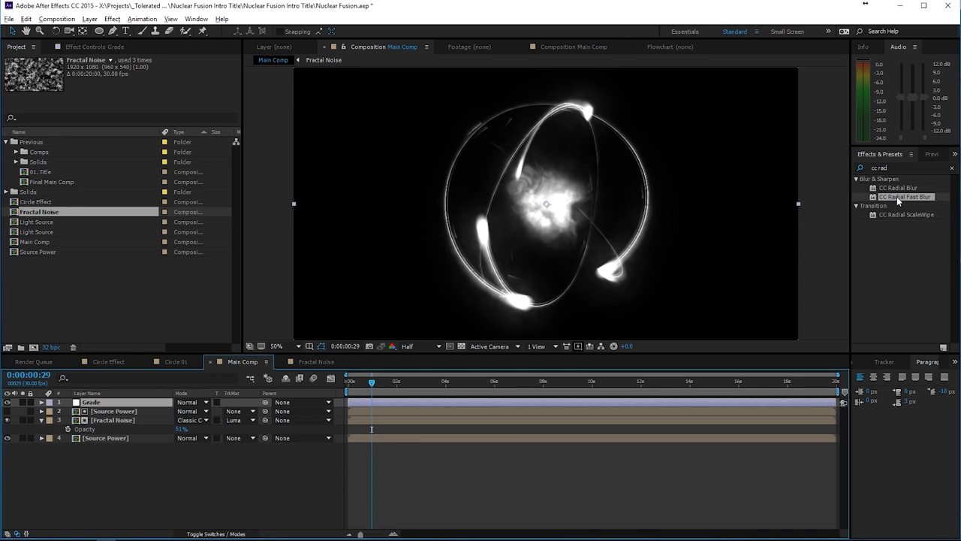
left_click_drag(901, 197, 130, 406)
left_click(151, 97)
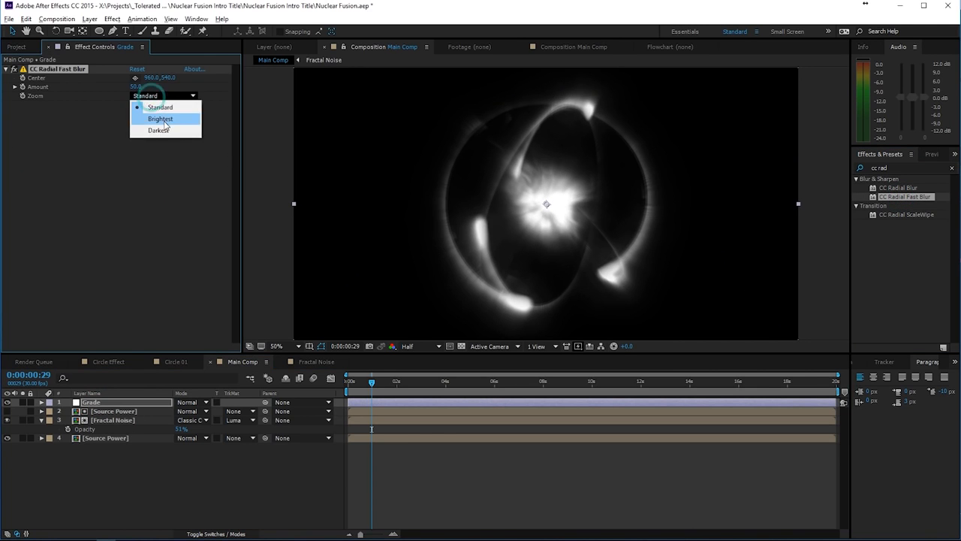
left_click(178, 119)
left_click_drag(138, 88, 172, 91)
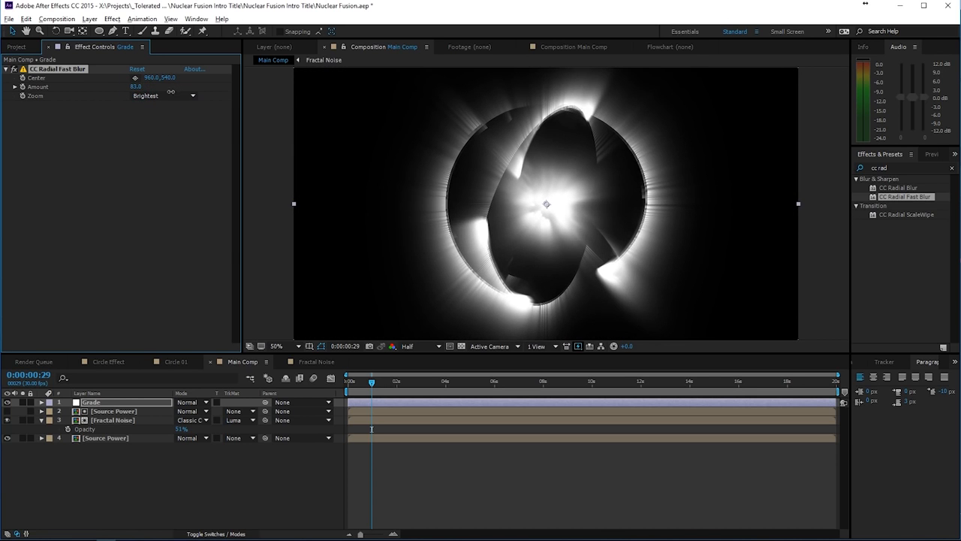
Set the Grade layer's blending mode to Screen at about 20% opacity, and compare it on and off
left_click(194, 402)
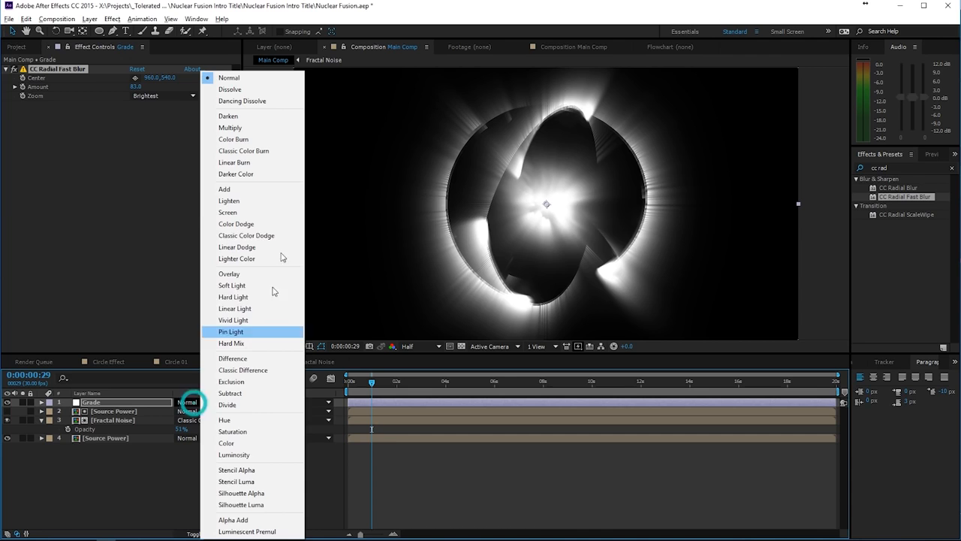
left_click(252, 213)
key("t")
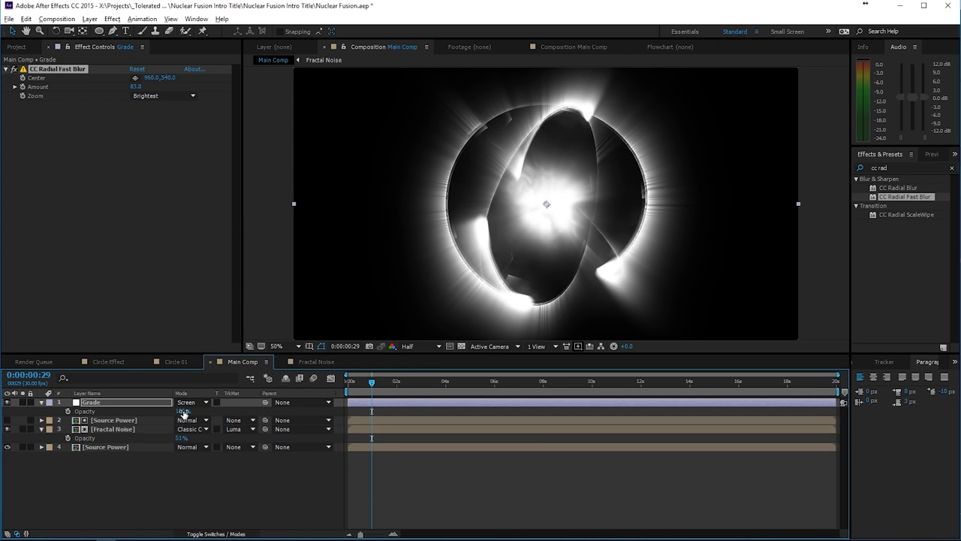
left_click_drag(181, 411, 142, 412)
left_click(8, 403)
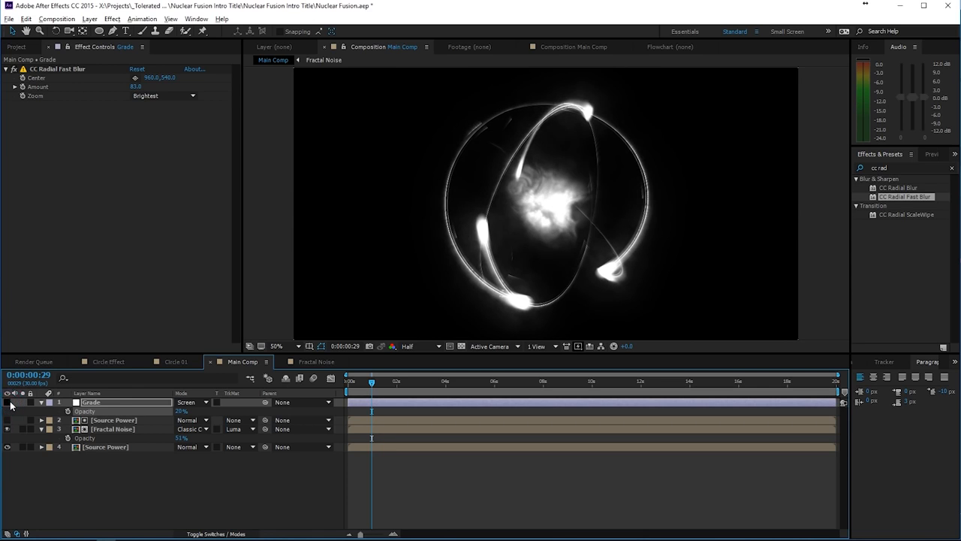
left_click(9, 402)
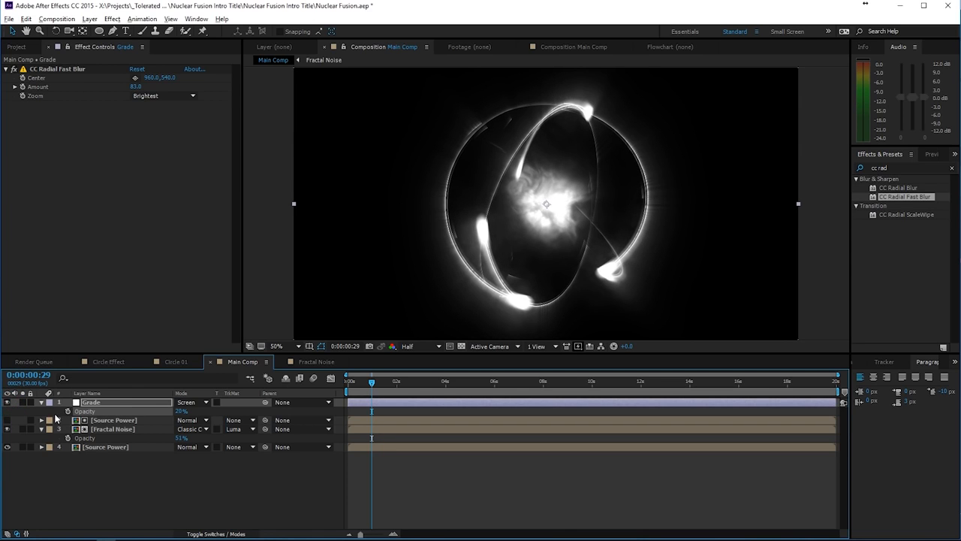
Create a new 1920 x 1080 solid in Main Comp and name its layer Flare
right_click(160, 482)
mouse_move(192, 384)
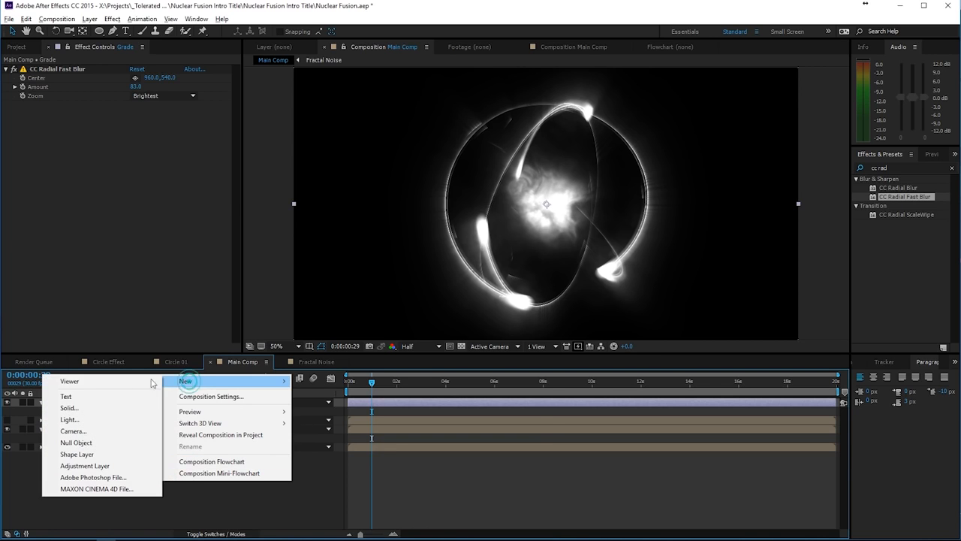
left_click(69, 409)
type("Fare")
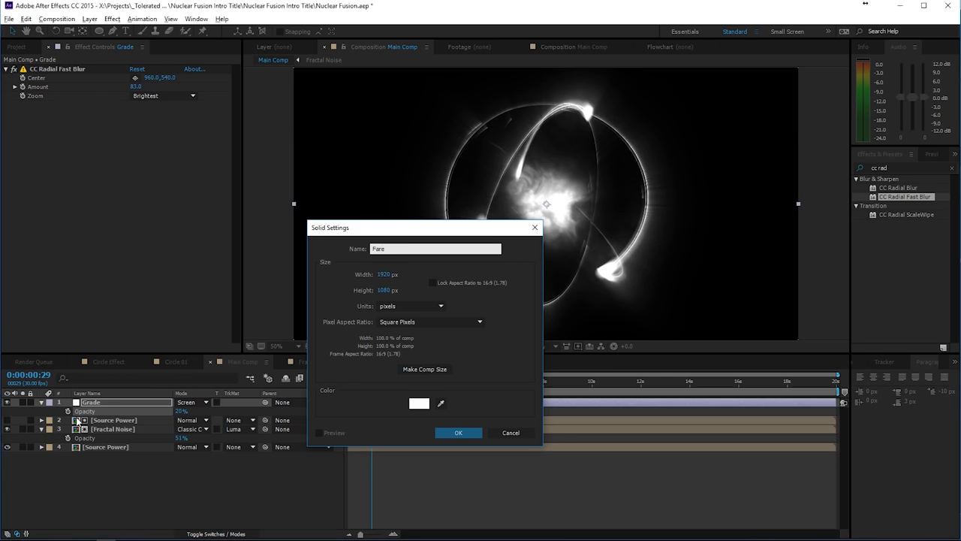
key("Return")
key("Return")
type("Flare")
key("Return")
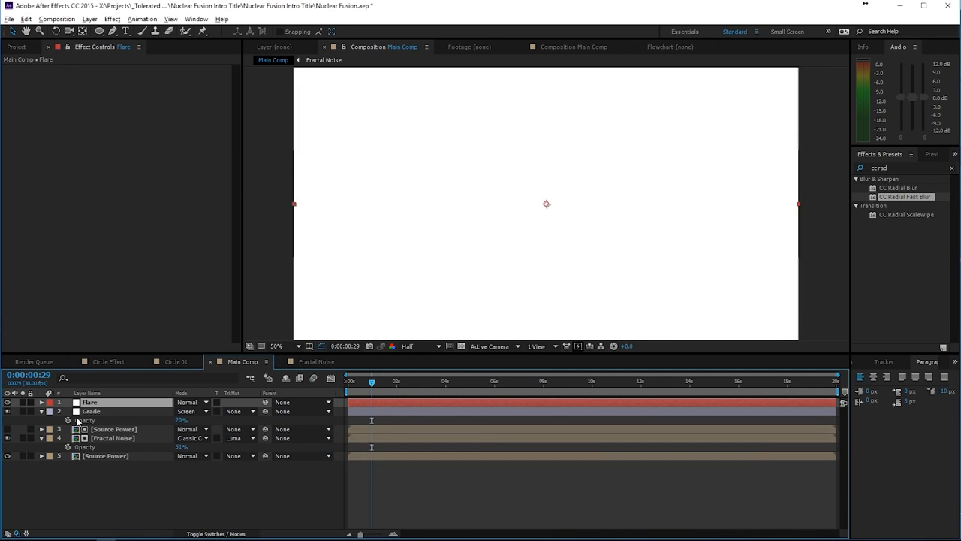
Apply the Lens Flare effect to the Flare layer with Lens Type set to 105mm Prime
key("ctrl+a")
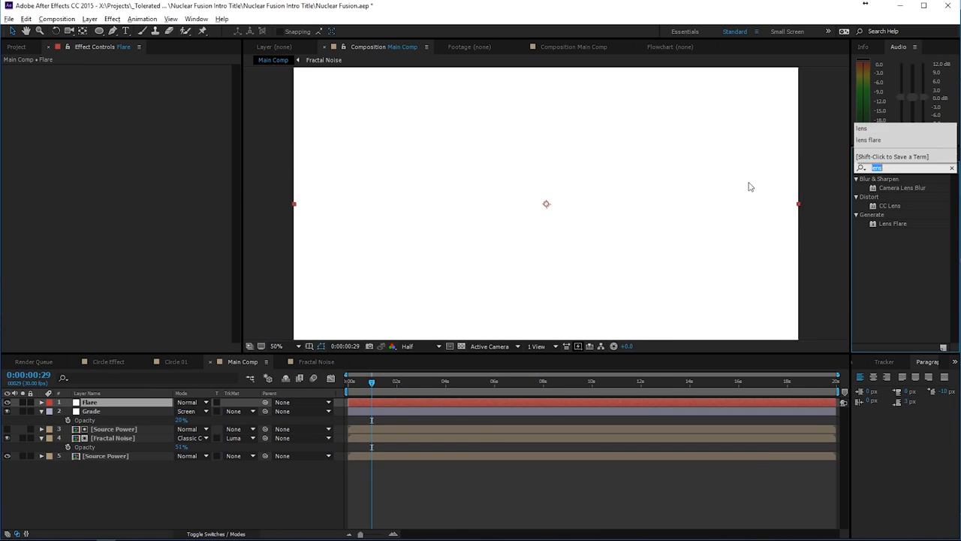
key("BackSpace")
type("lens")
left_click_drag(898, 222, 454, 204)
left_click(176, 95)
left_click(179, 129)
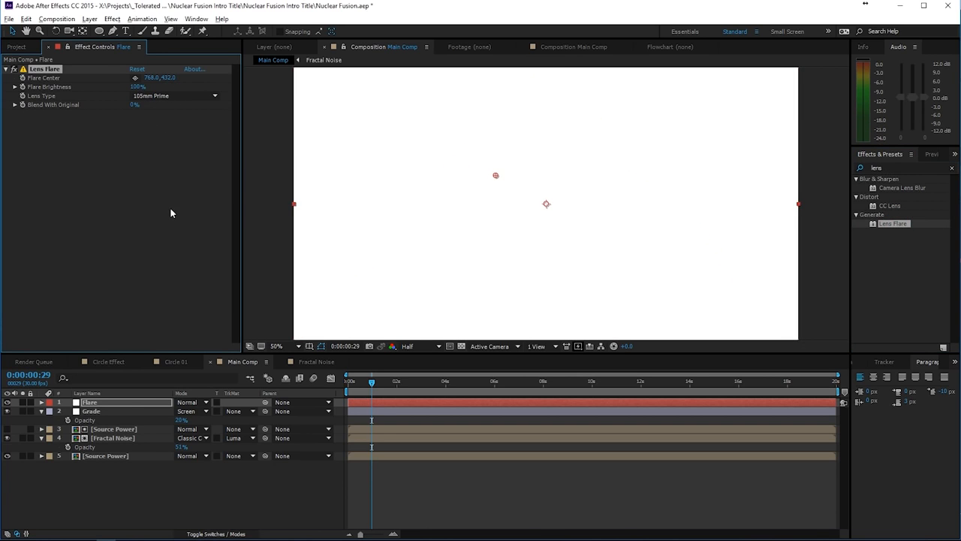
Change the Flare solid's color to black
left_click(89, 19)
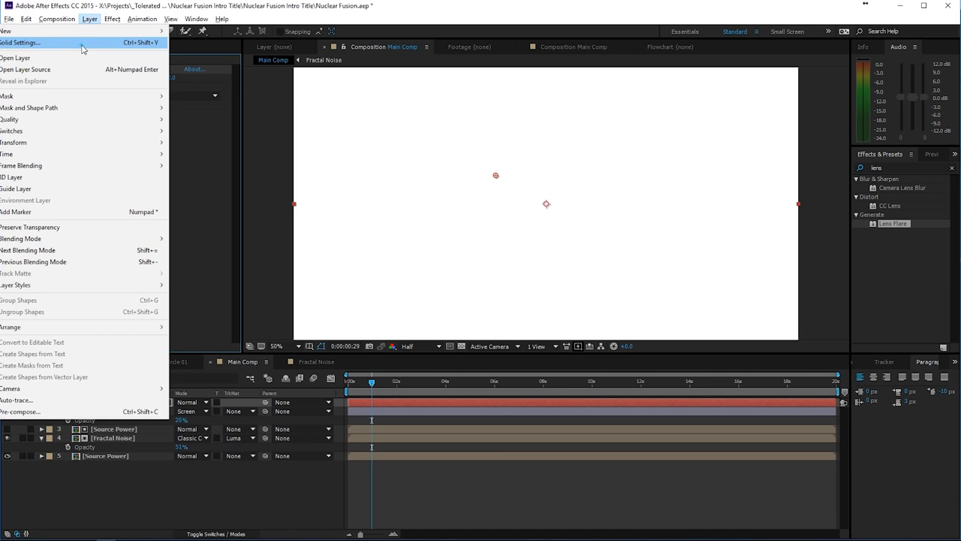
left_click(83, 39)
left_click(171, 318)
left_click_drag(755, 268, 735, 321)
left_click(950, 190)
left_click(210, 373)
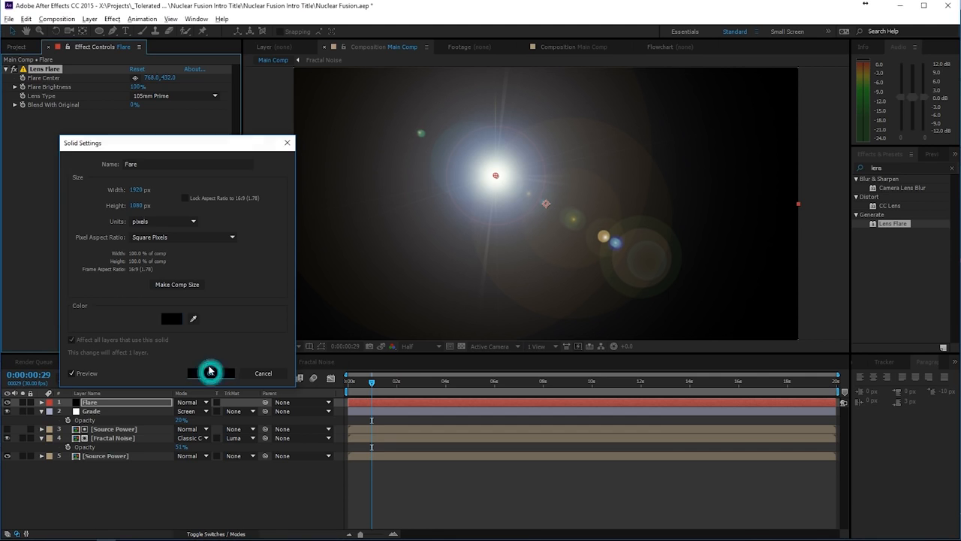
Blend the Flare layer with Screen and move the Flare Center onto the glowing core at 964, 534
left_click(194, 403)
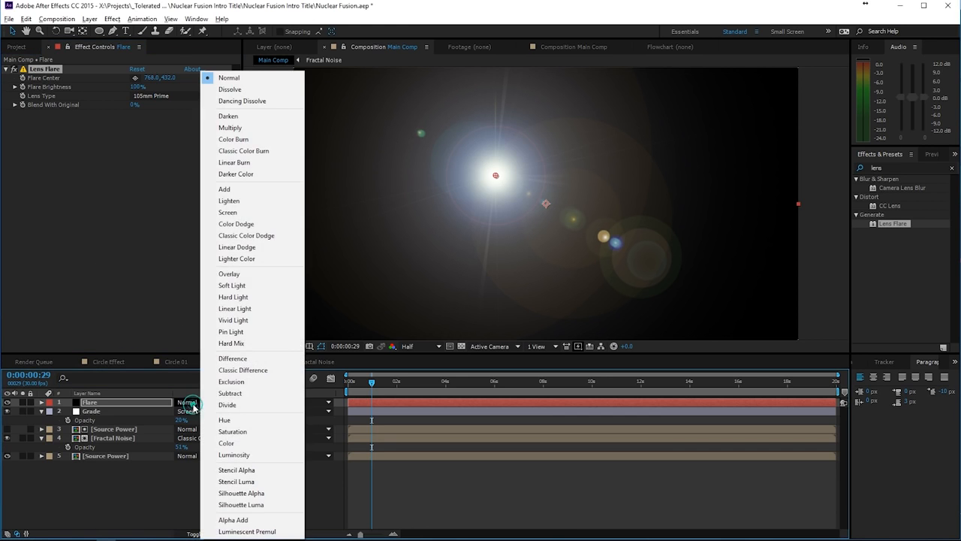
left_click(218, 210)
left_click_drag(496, 178, 547, 203)
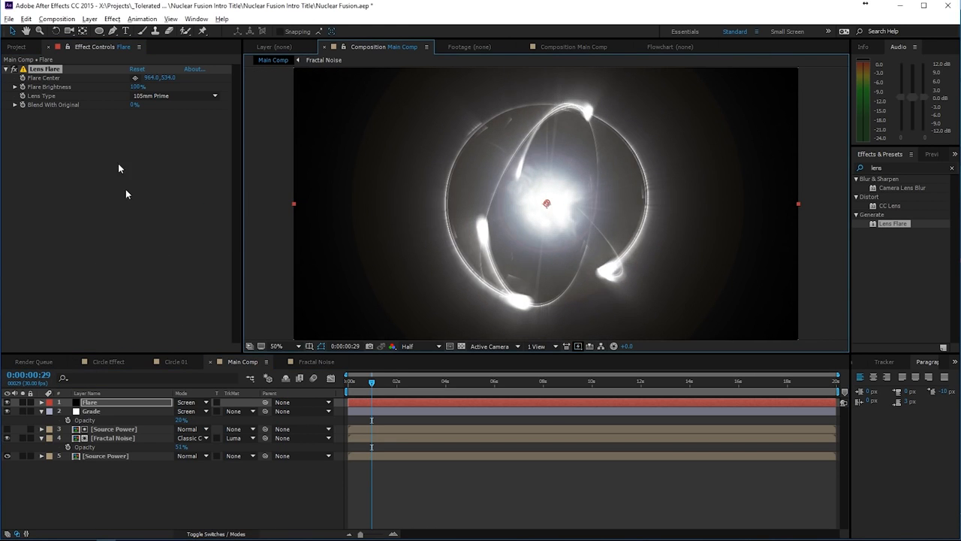
Add the expression wiggle(1,100) to Flare Brightness and preview the flicker
left_click(23, 87, "alt")
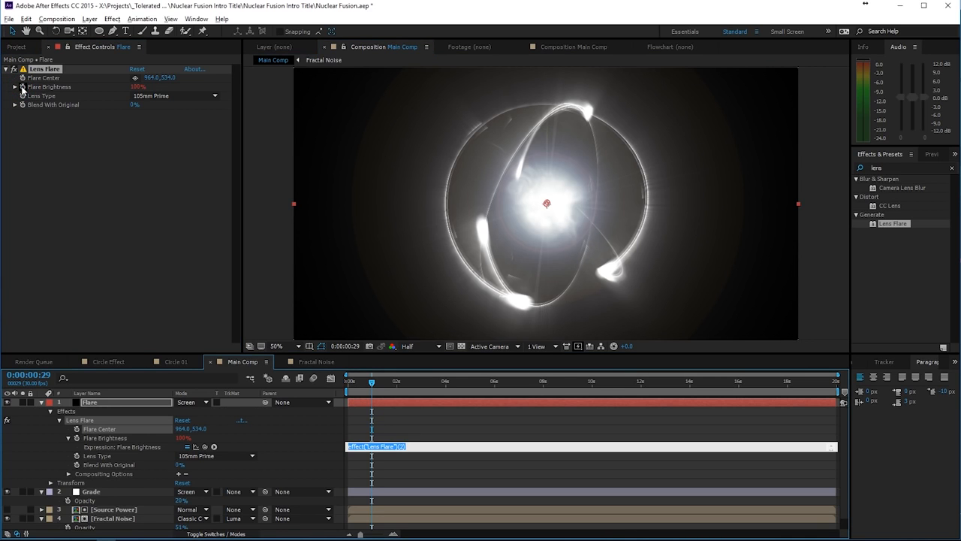
type("wiggle(1,100")
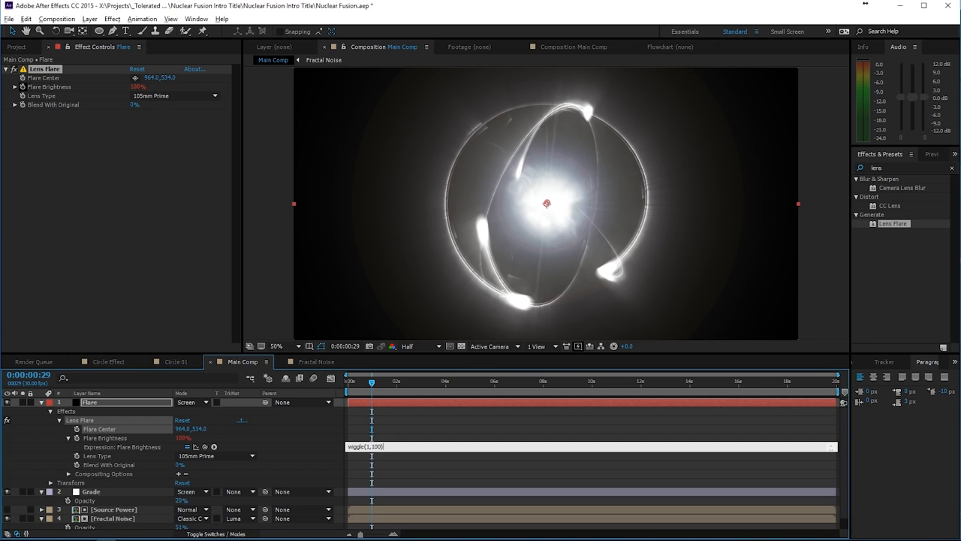
left_click(461, 415)
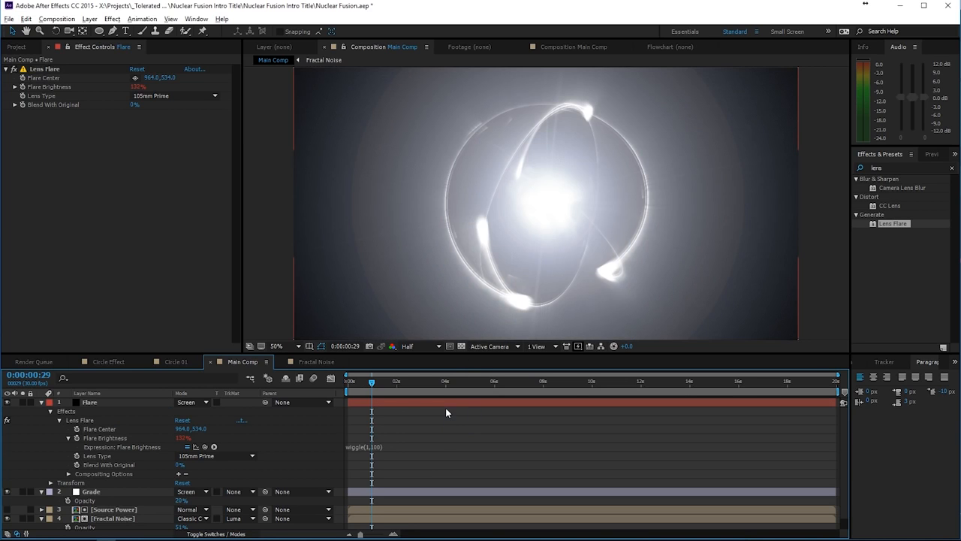
key("space")
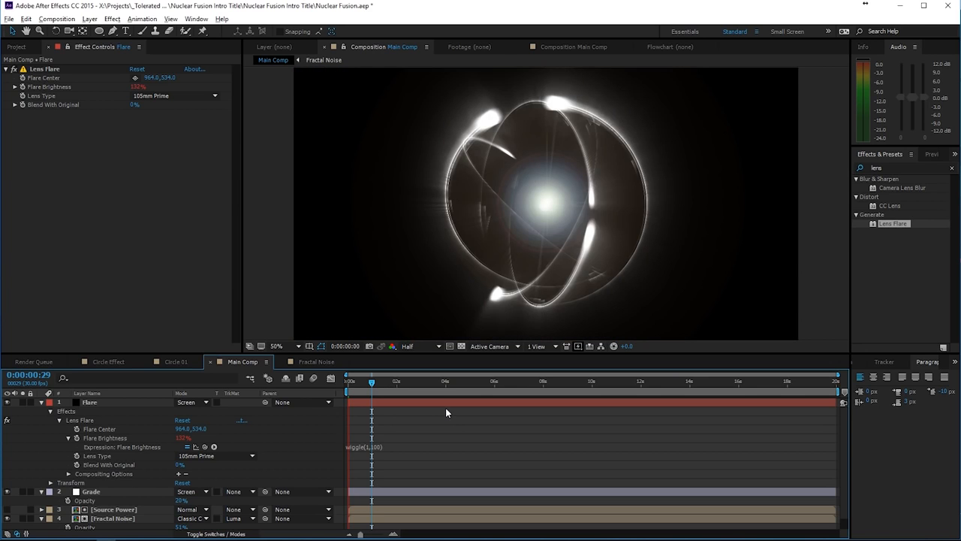
left_click(387, 384)
left_click(365, 387)
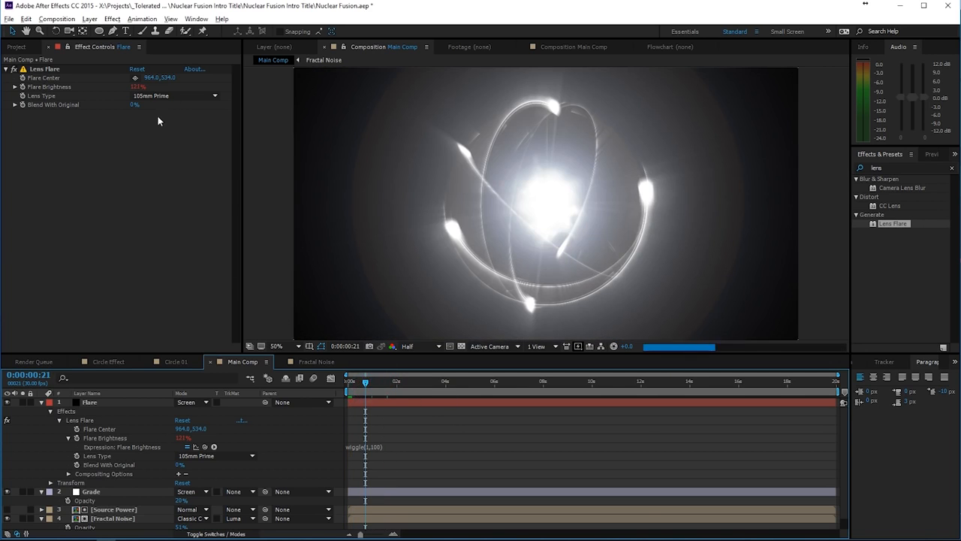
Lower the base Flare Brightness, preview the animation, and change its expression to wiggle(1,70)
mouse_move(138, 87)
left_mouse_down()
mouse_move(107, 93)
mouse_move(120, 86)
left_mouse_up()
left_click(447, 435)
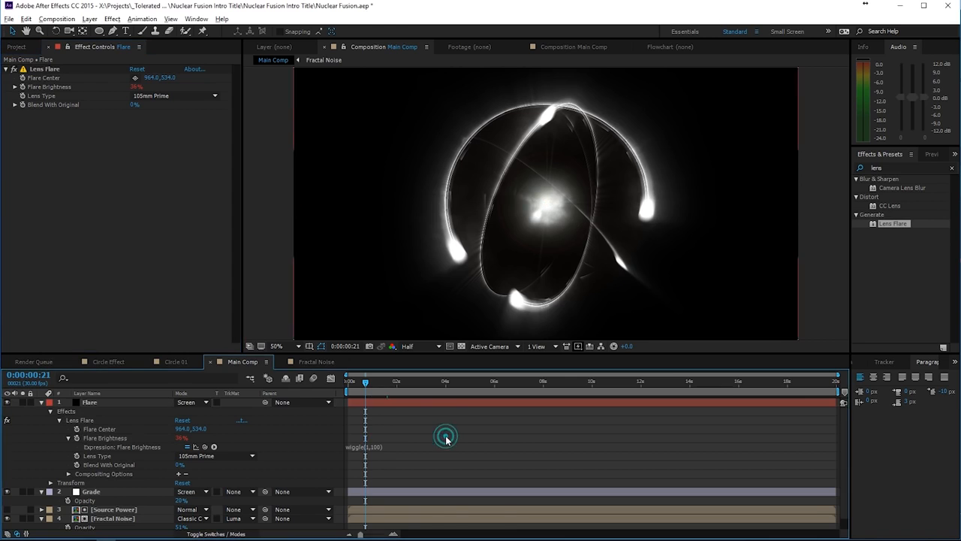
key("space")
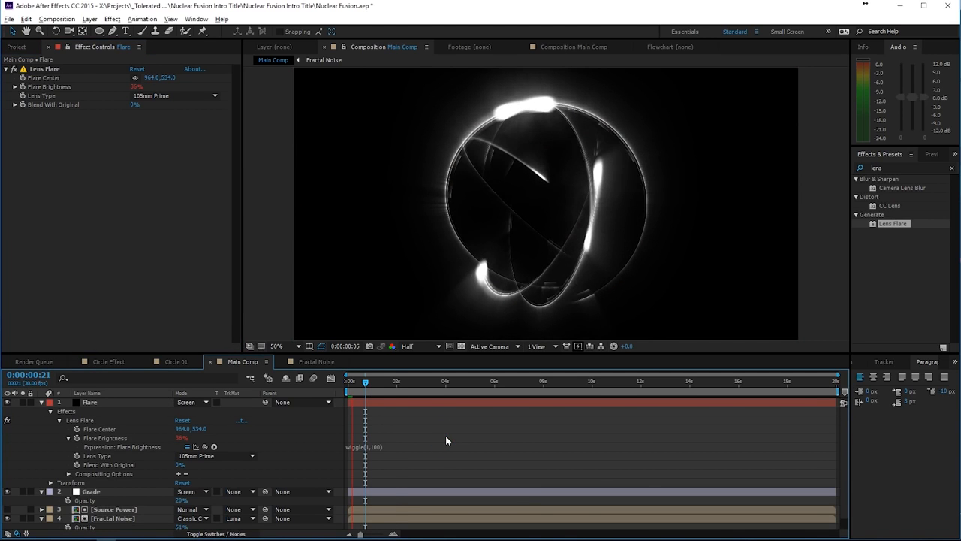
left_click(367, 446)
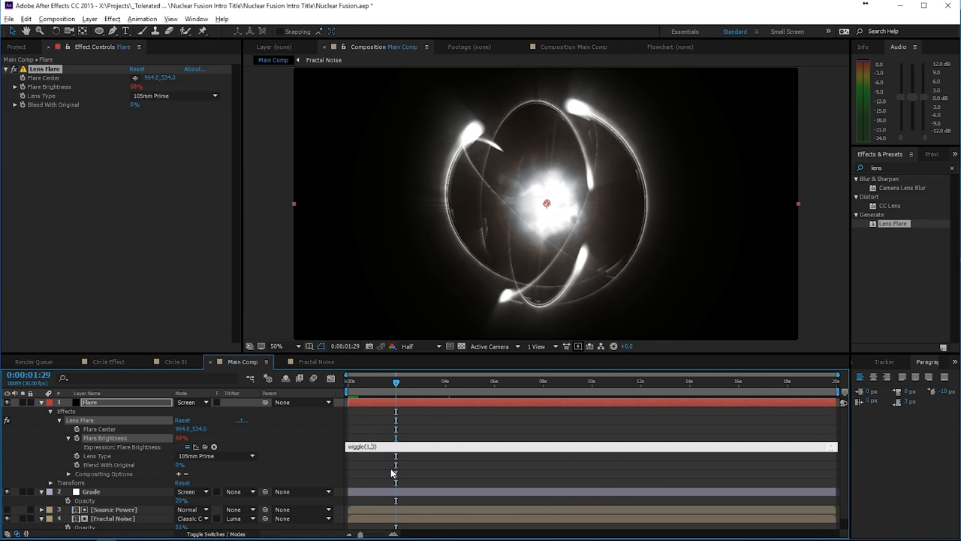
key("KP_Enter")
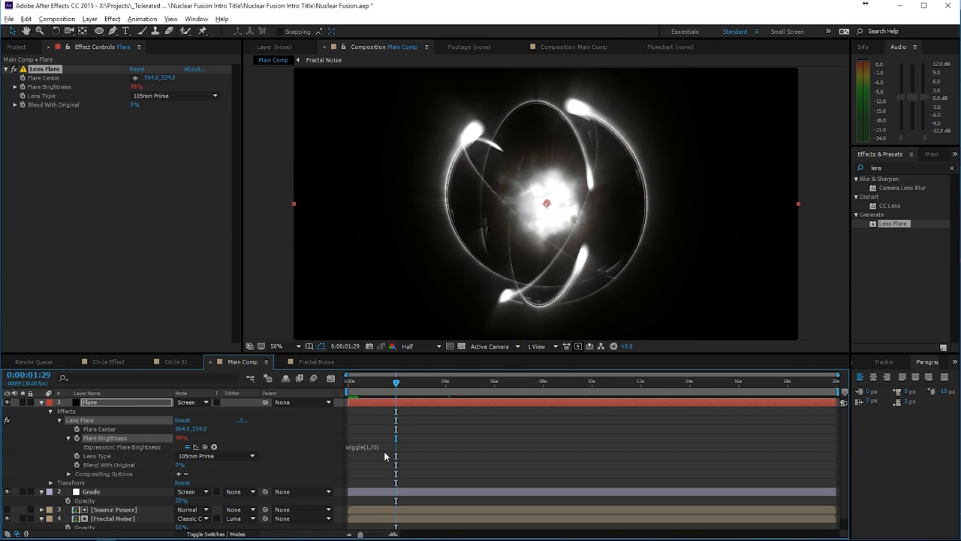
Add a Tint effect to the Flare layer to remove its color, and collapse the layer's properties
left_click(112, 19)
mouse_move(46, 128)
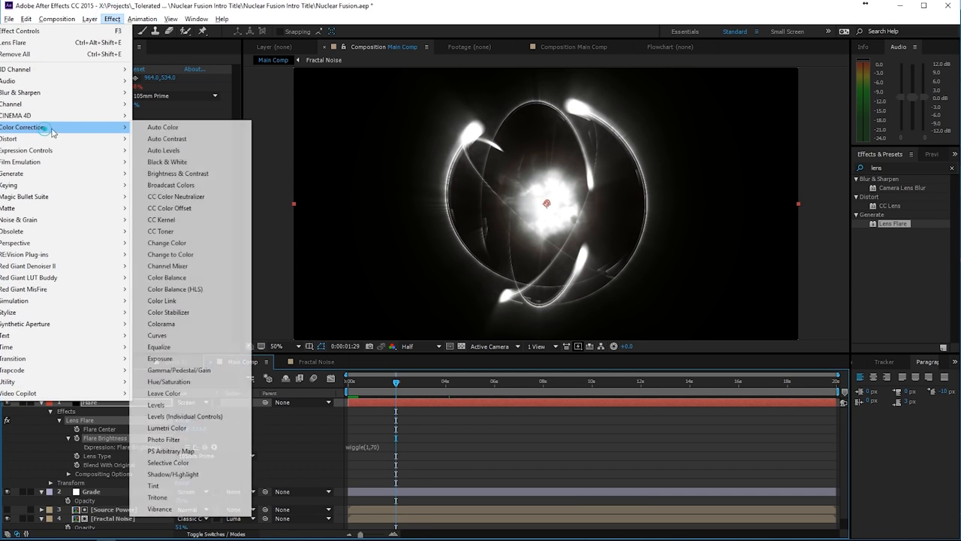
left_click(156, 486)
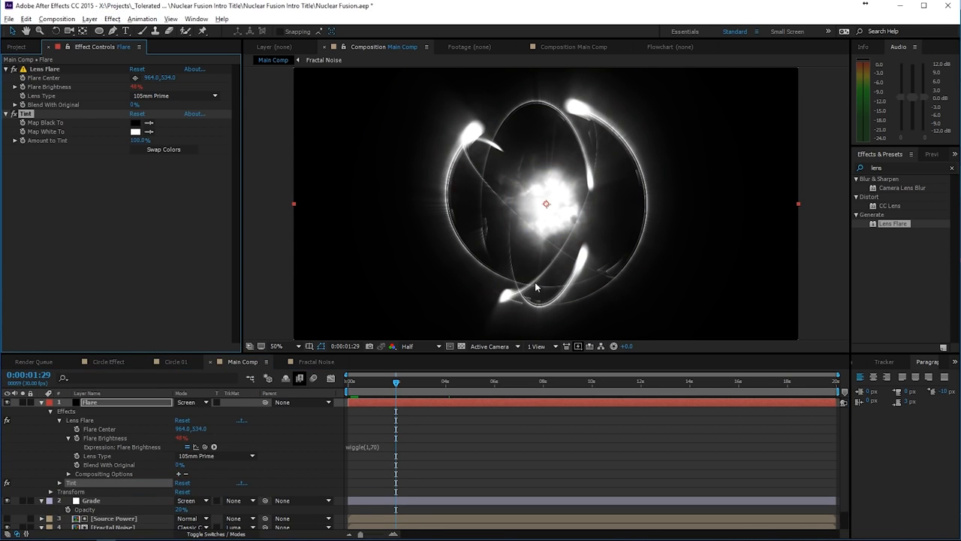
left_click(41, 402)
Rename the existing Grade layer as Radial Blur
left_click(106, 412)
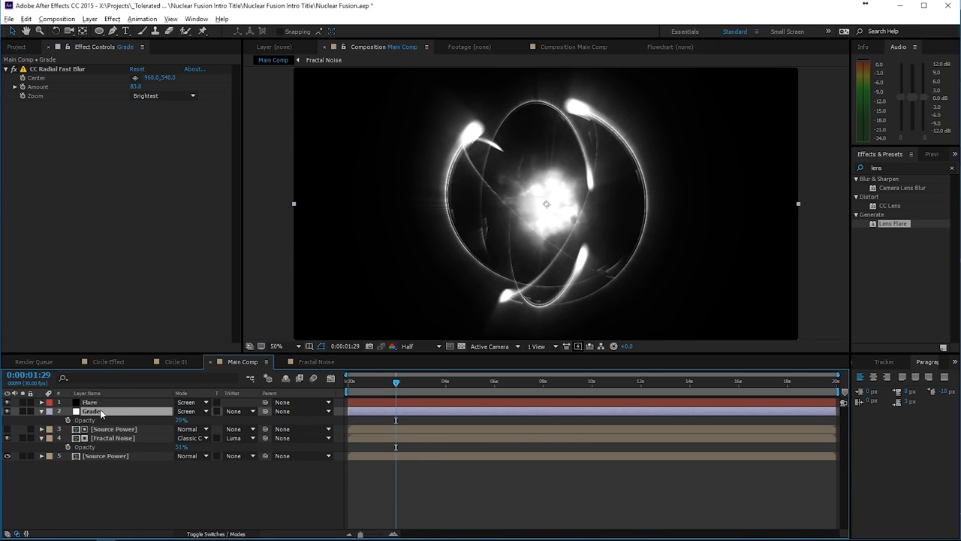
key("Return")
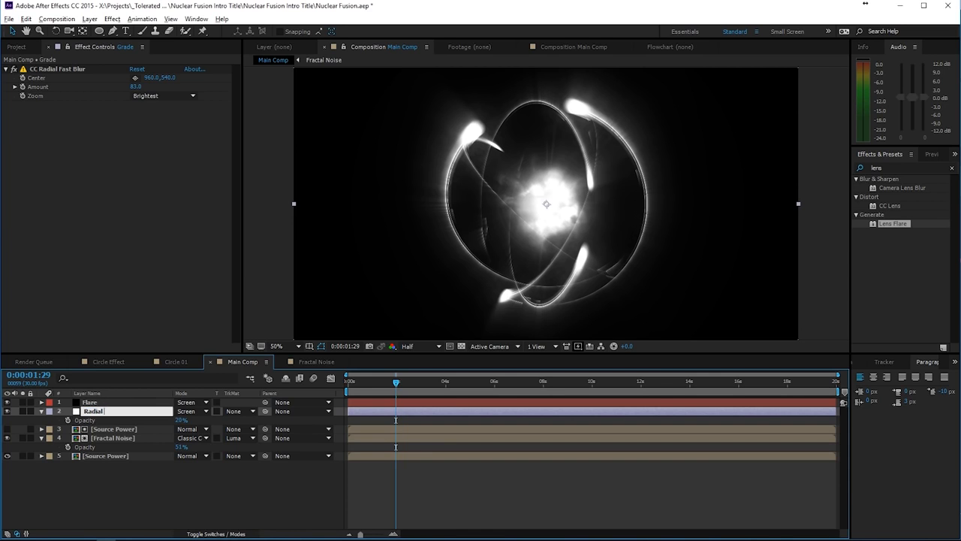
type("Radial Blur")
key("Return")
Create an adjustment layer named Grade and place it above all other layers in Main Comp
right_click(140, 503)
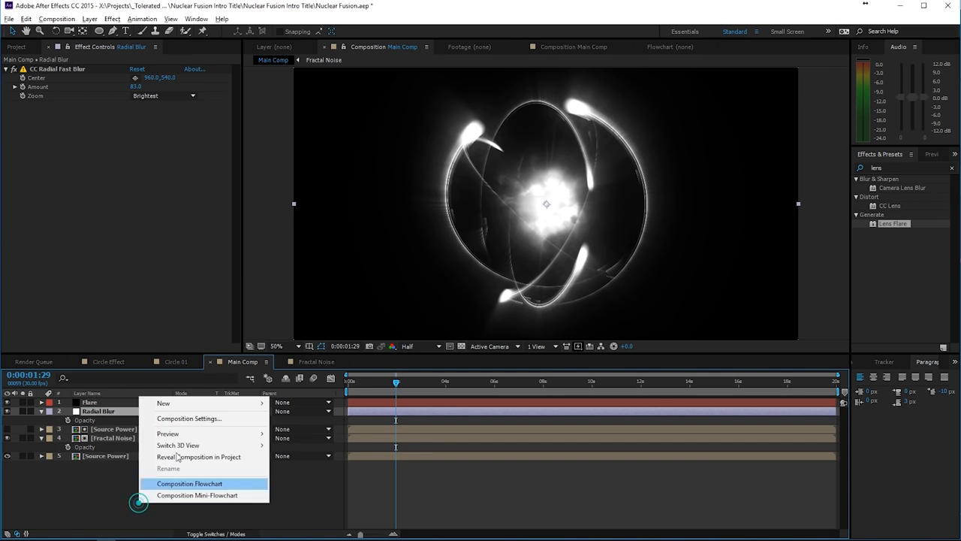
mouse_move(188, 403)
left_click(58, 488)
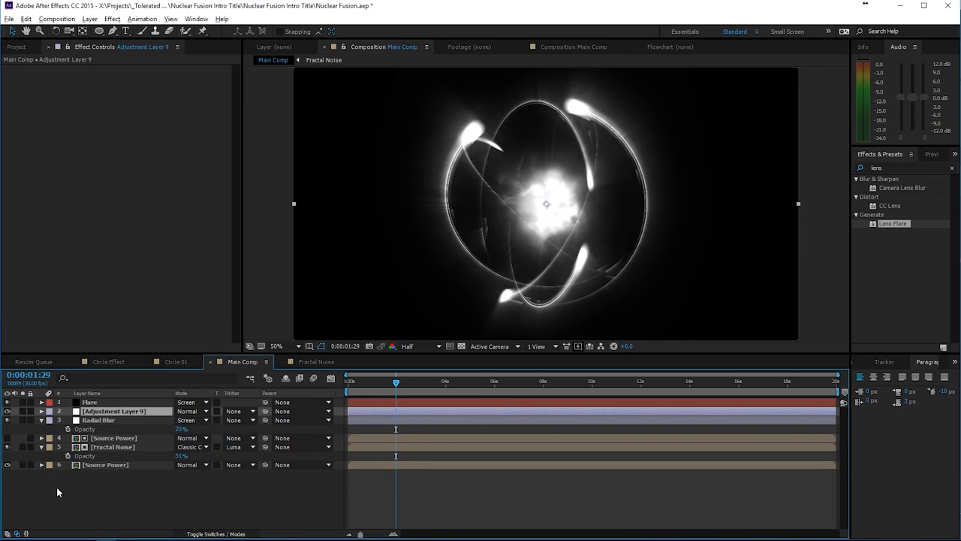
key("Return")
type("Grade")
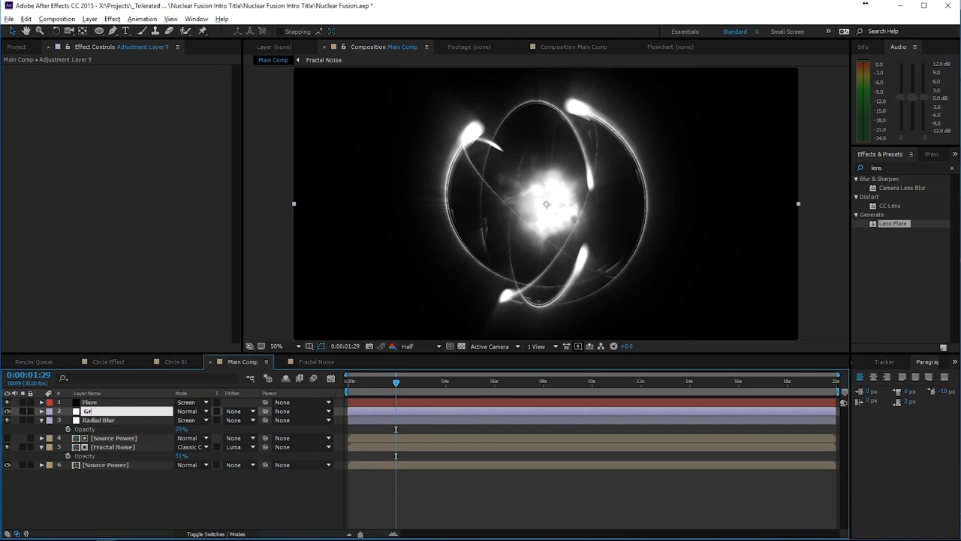
key("Return")
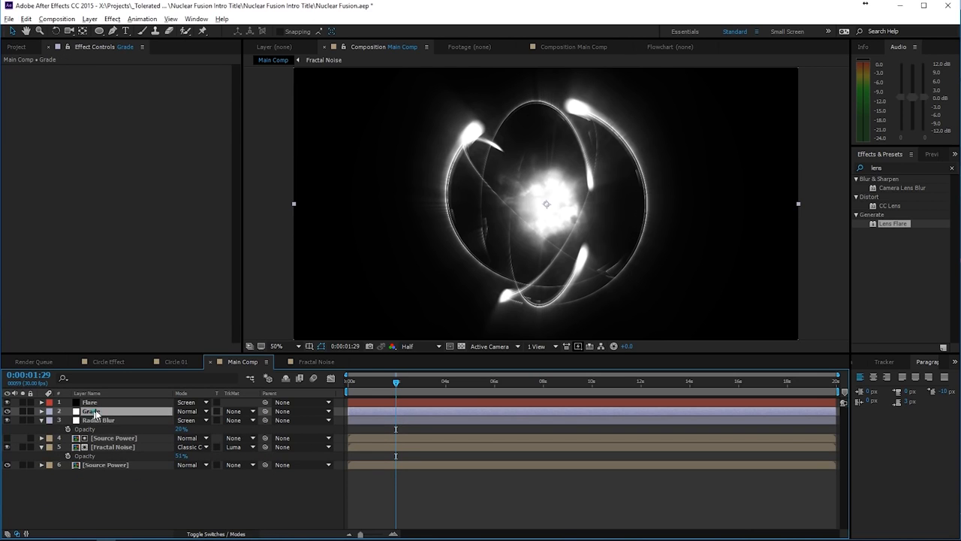
left_click_drag(94, 411, 113, 380)
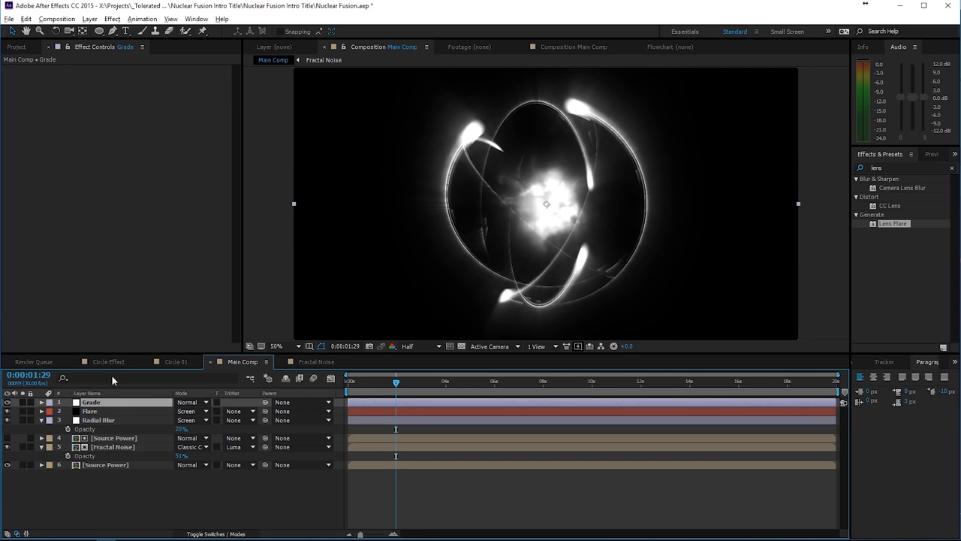
Apply Curves to the Grade layer and shape the RGB curve into a slight S for more contrast
left_click(112, 19)
mouse_move(31, 132)
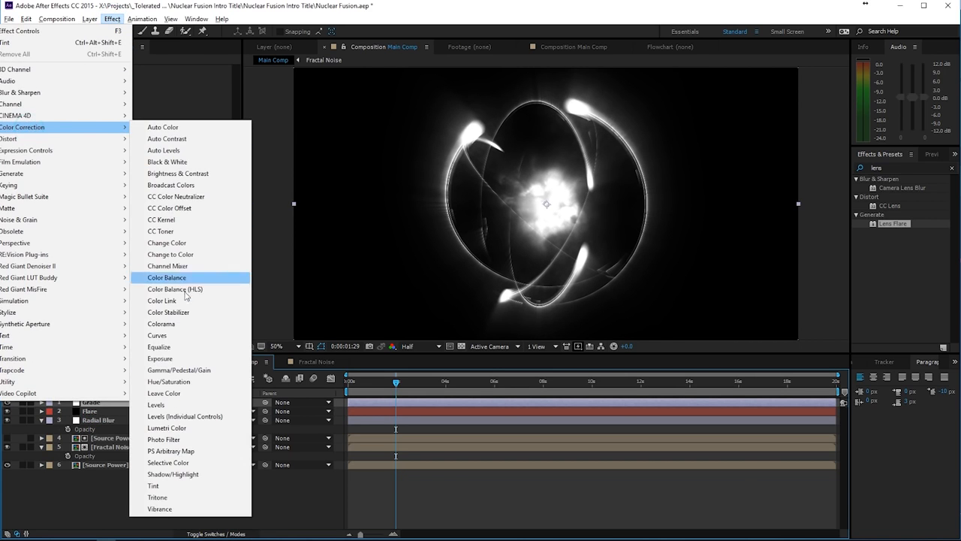
left_click(180, 335)
left_click_drag(57, 208, 59, 213)
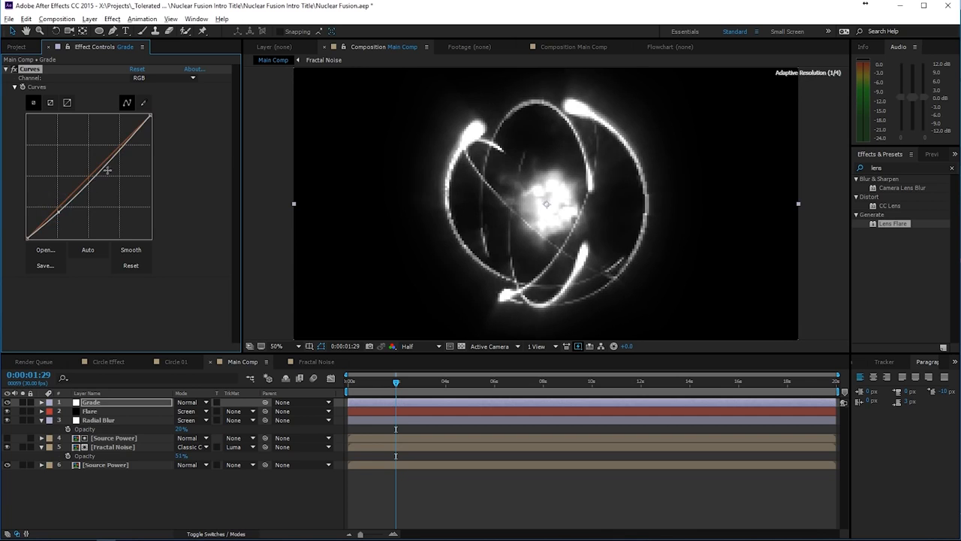
left_click_drag(111, 161, 111, 150)
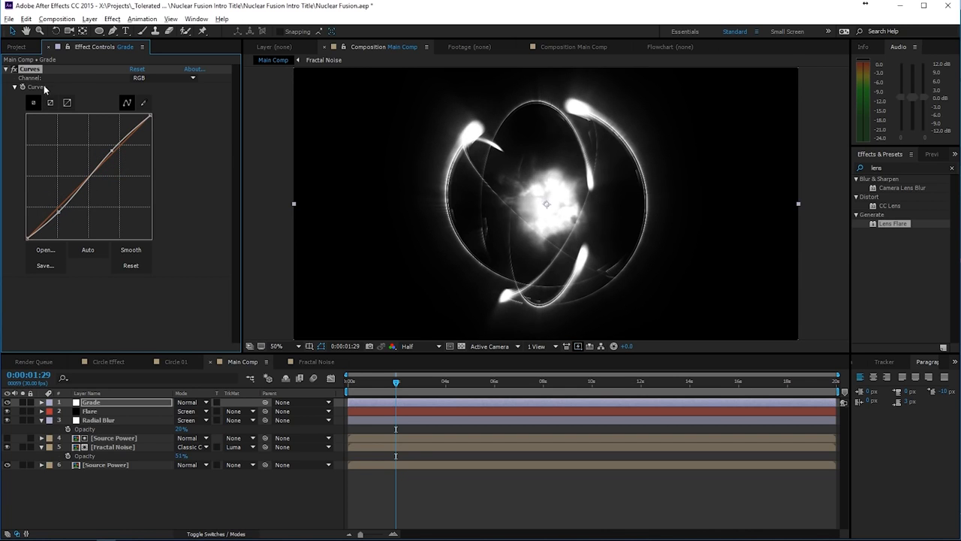
Raise the Red curve strongly and pull the Blue curve down for a fiery orange tone
left_click(165, 78)
left_click(153, 99)
left_click_drag(116, 147, 91, 137)
left_click(162, 77)
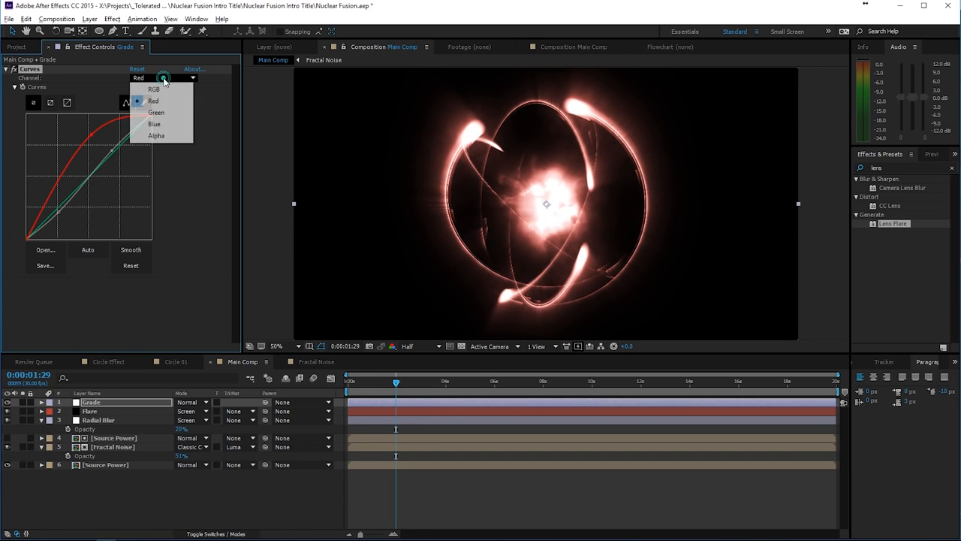
left_click(154, 124)
left_click_drag(98, 175, 112, 199)
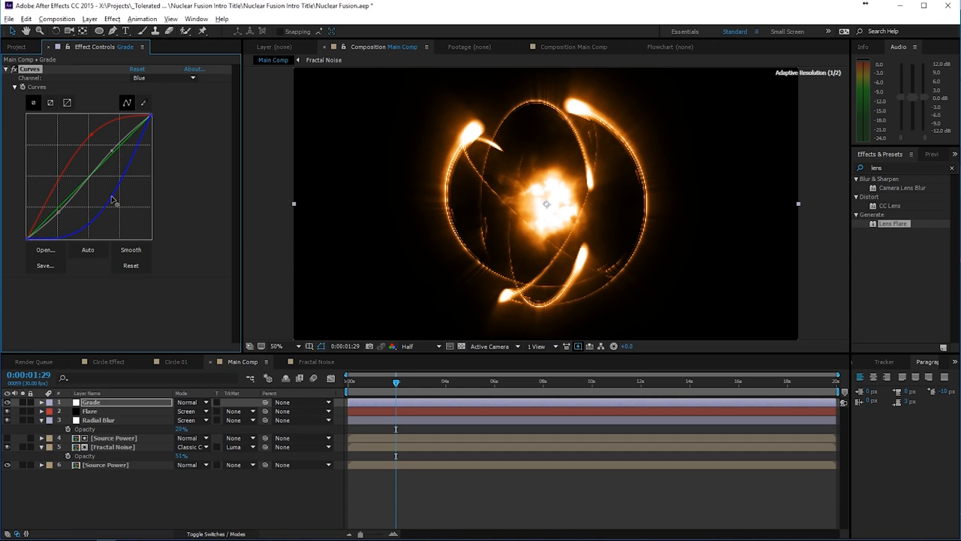
Shape the Green curve into an S with lowered shadows and raised highlights
left_click(162, 77)
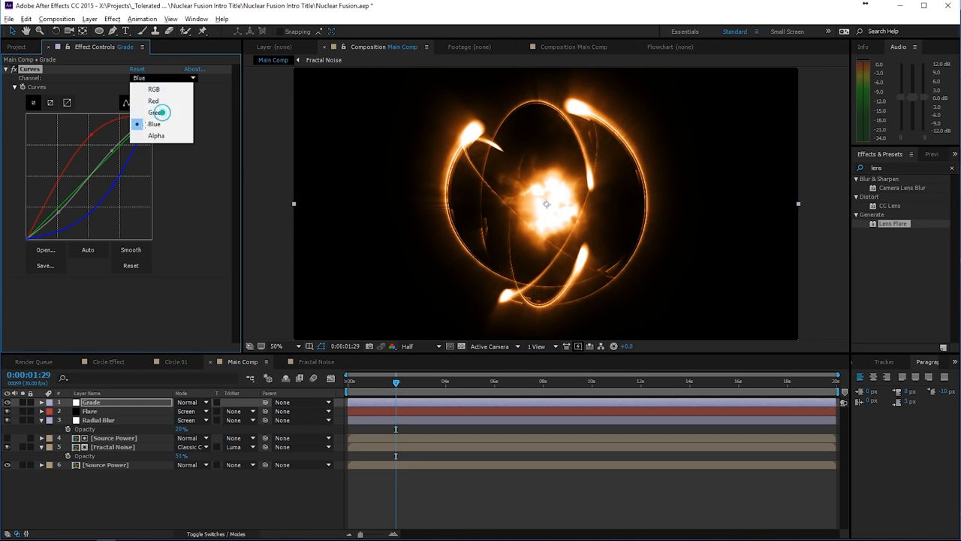
left_click(155, 111)
left_click(63, 201)
left_click_drag(63, 201, 65, 214)
left_click_drag(106, 173, 109, 152)
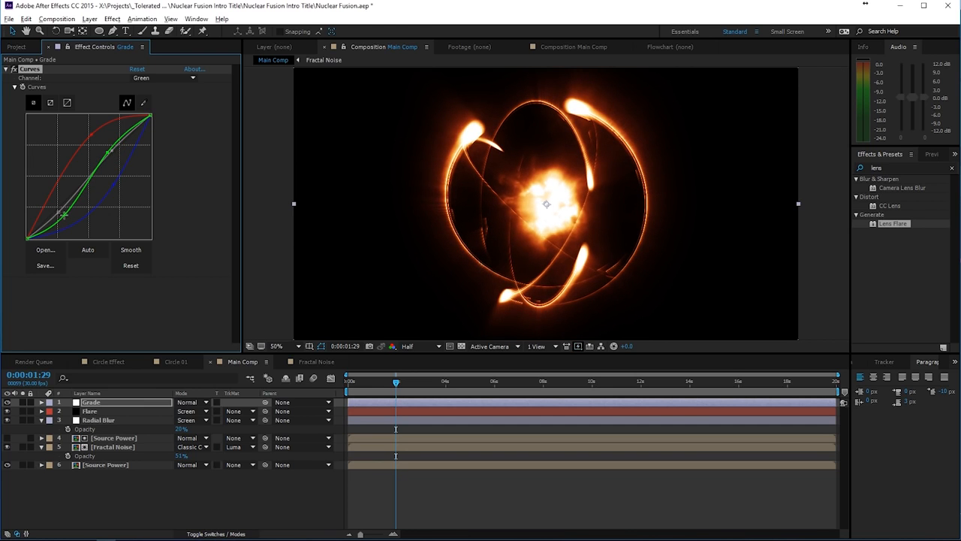
left_click_drag(64, 214, 67, 219)
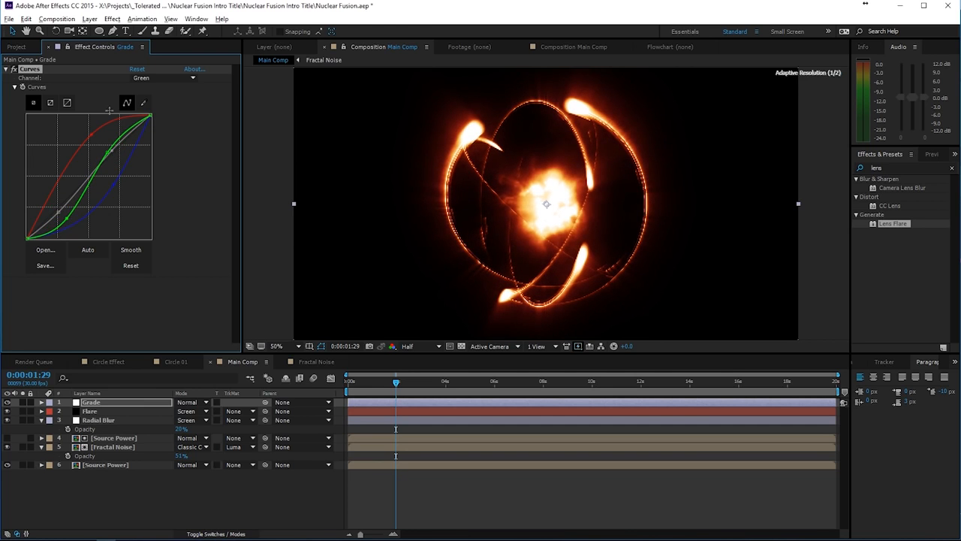
Pull the Blue curve slightly lower and ease the Red curve down a little, comparing the image with and without Grade
left_click(149, 79)
left_click(153, 123)
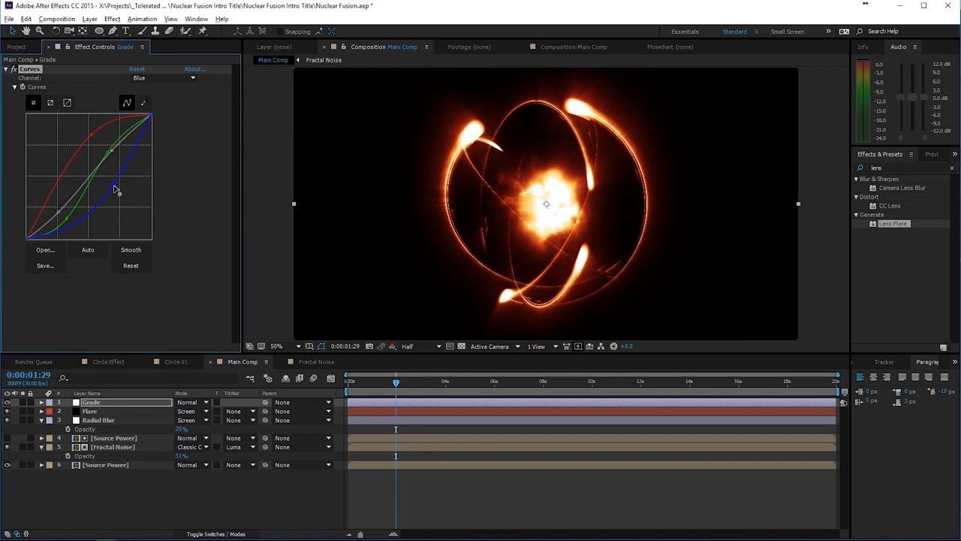
left_click_drag(115, 190, 115, 194)
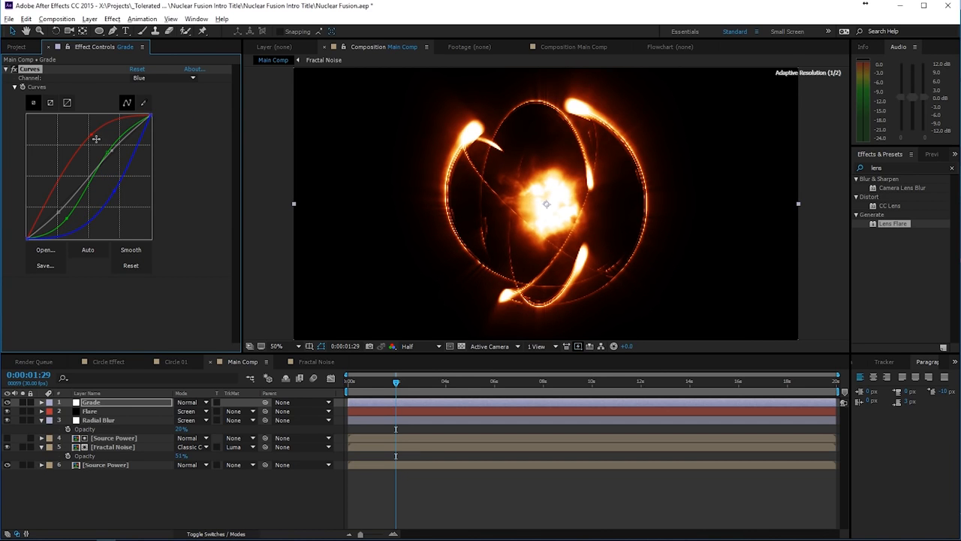
mouse_move(96, 138)
left_mouse_down()
mouse_move(87, 129)
mouse_move(94, 141)
left_mouse_up()
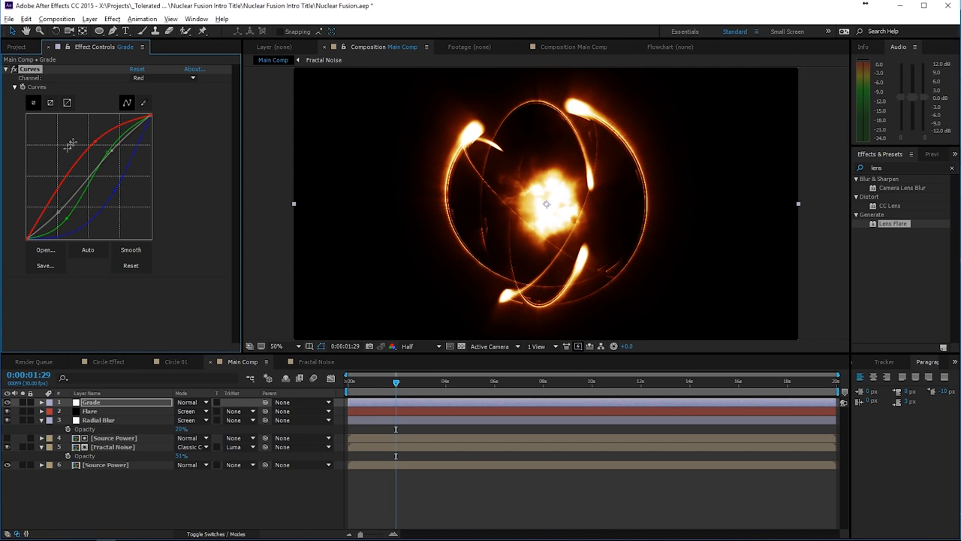
left_click(7, 403)
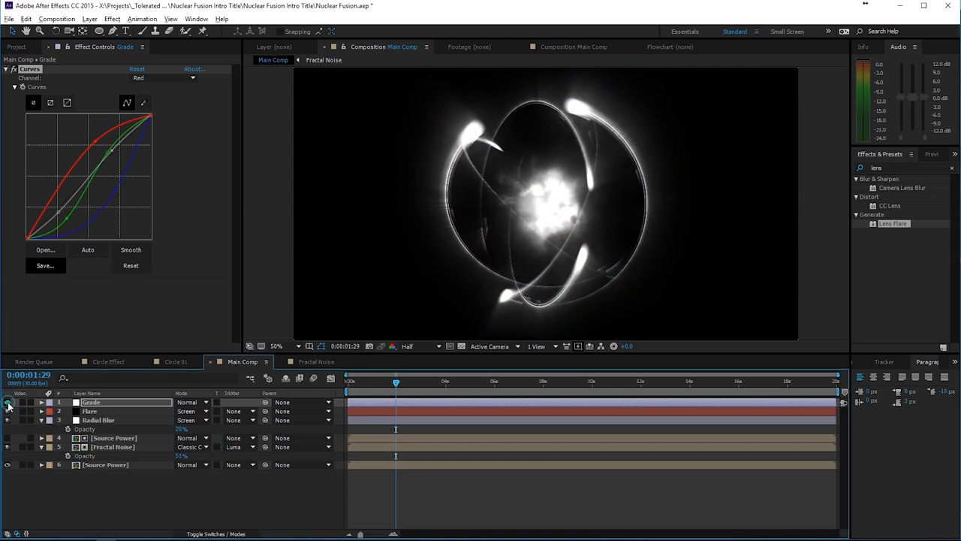
left_click(7, 402)
left_click(8, 403)
left_click(7, 403)
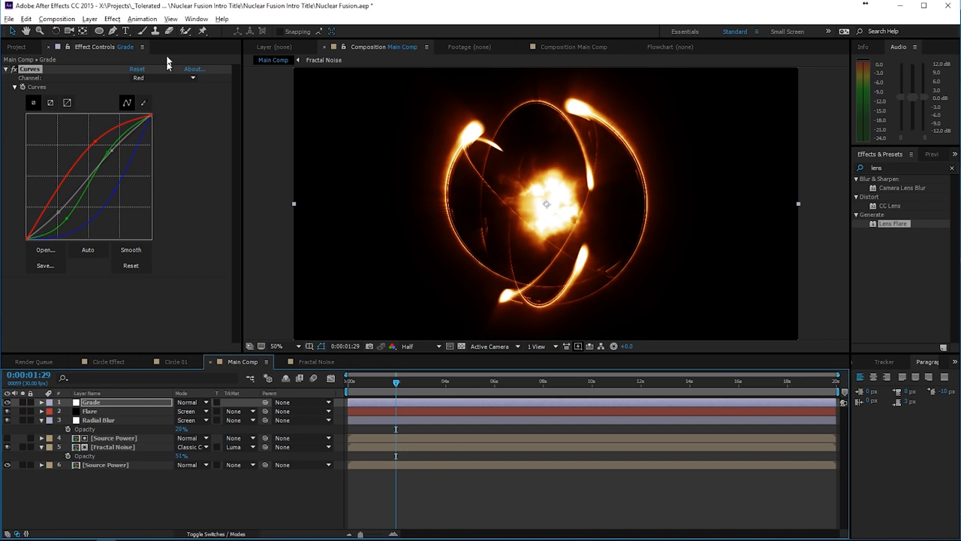
Apply a Glow effect to the Grade layer with a radius of 74 and an intensity of 0.2
left_click(111, 20)
mouse_move(20, 312)
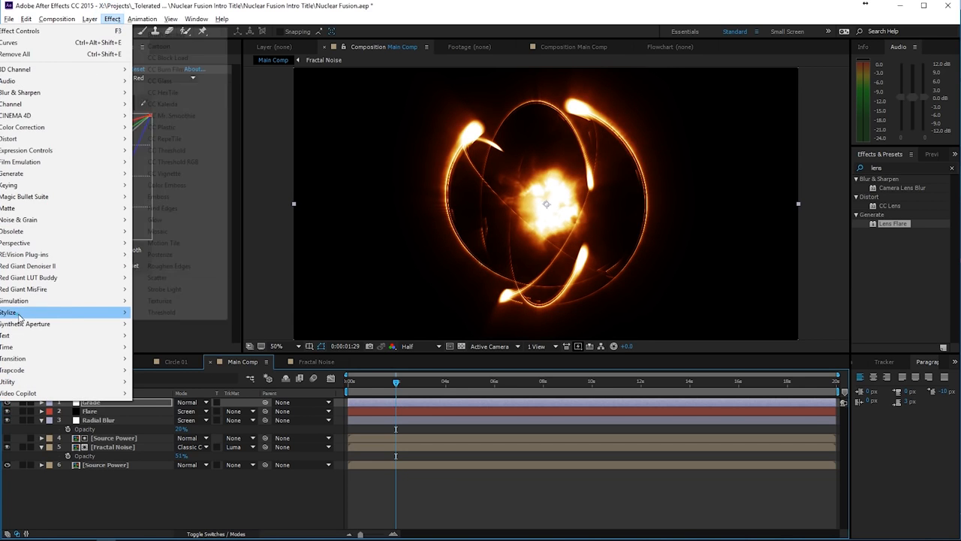
left_click(186, 220)
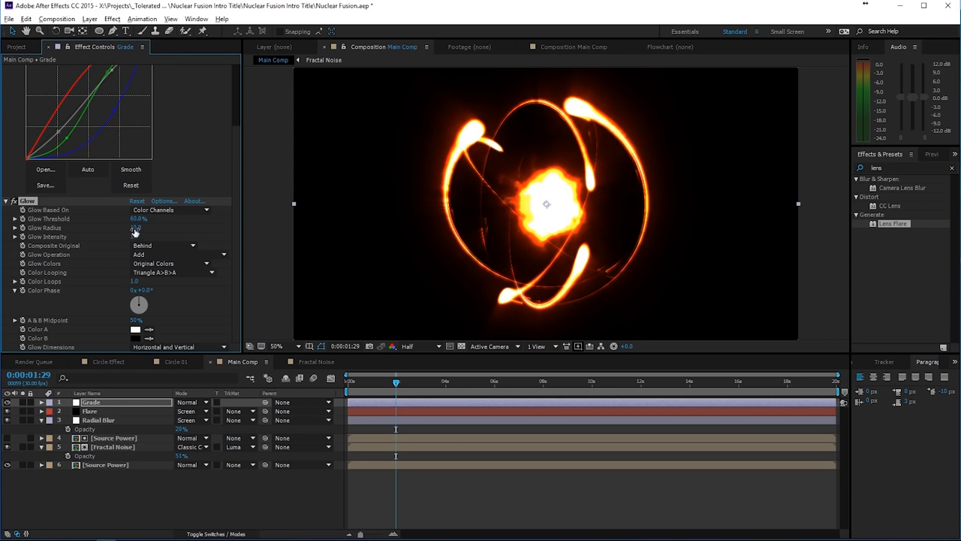
left_click_drag(135, 228, 105, 248)
Duplicate the Glow effect and set the copy's radius to 369 and intensity to 0.1
key("ctrl+d")
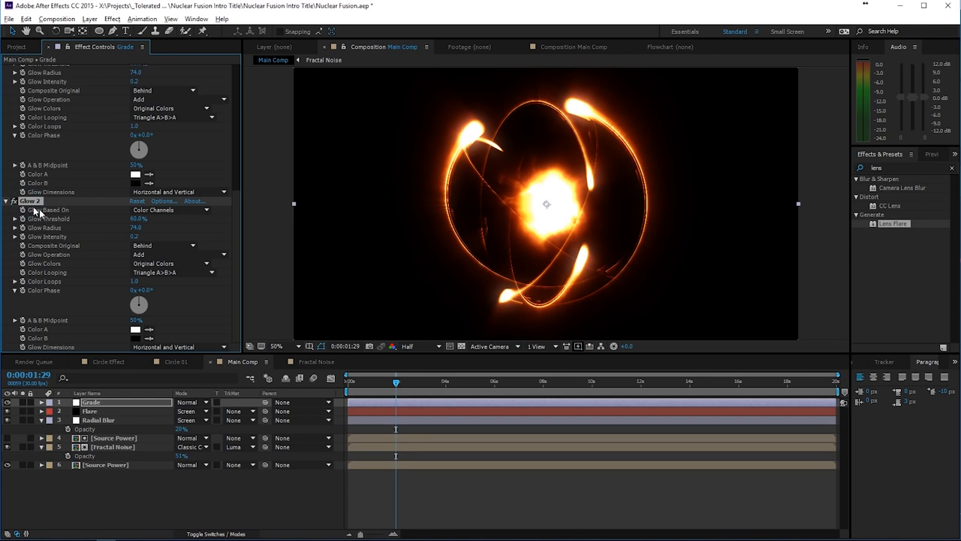
left_click_drag(137, 227, 292, 225)
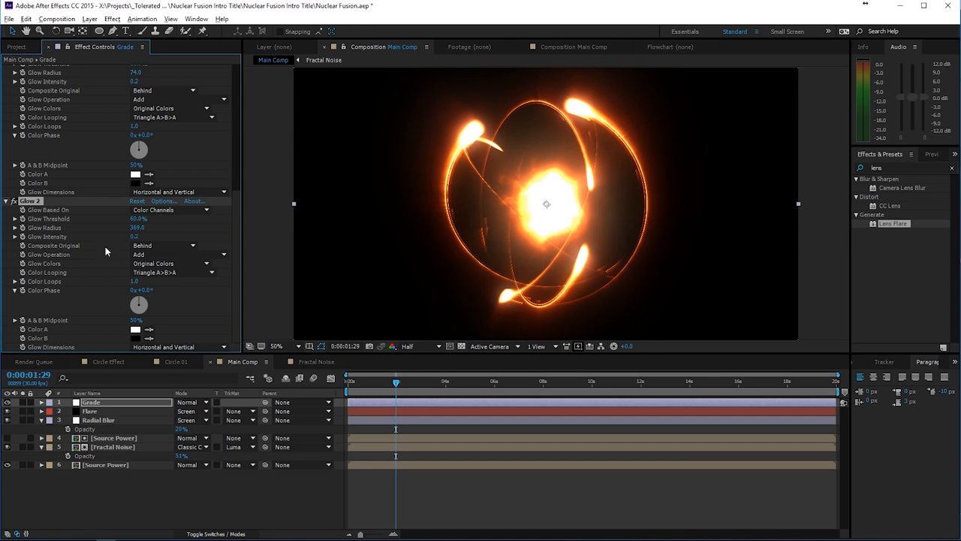
left_click_drag(134, 235, 132, 235)
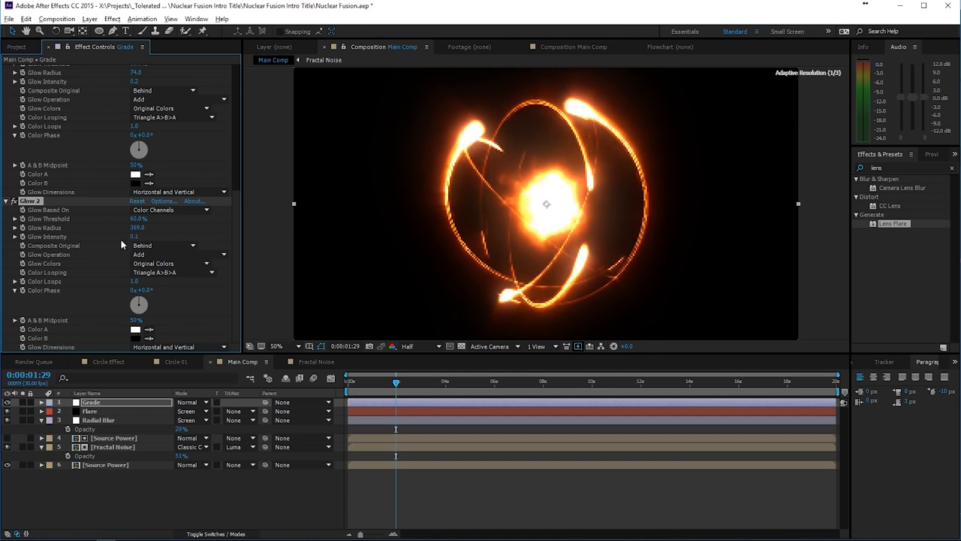
left_click(160, 234)
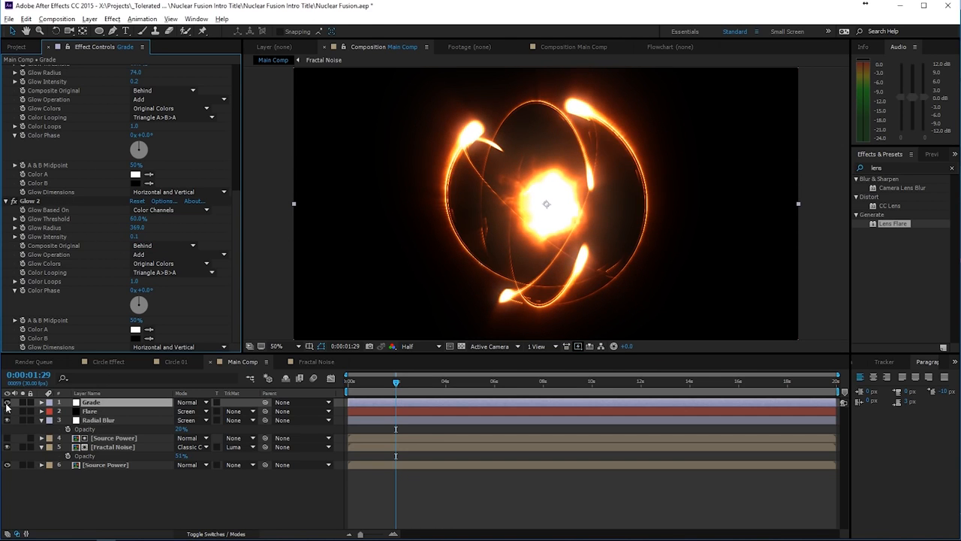
Toggle the Grade layer's visibility repeatedly to compare the composition before and after the color grade and glows
left_click(7, 402)
left_click(7, 402)
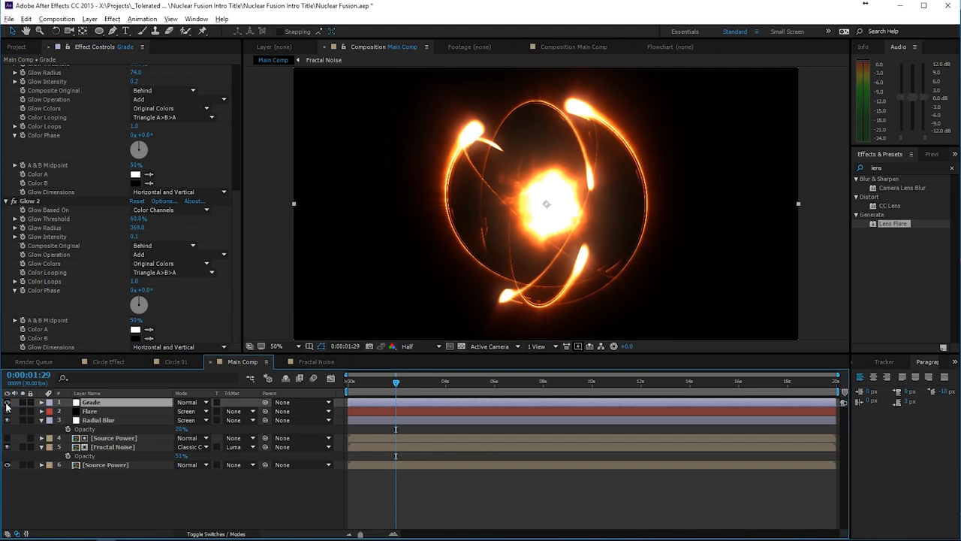
left_click(7, 402)
left_click(7, 403)
left_click(7, 403)
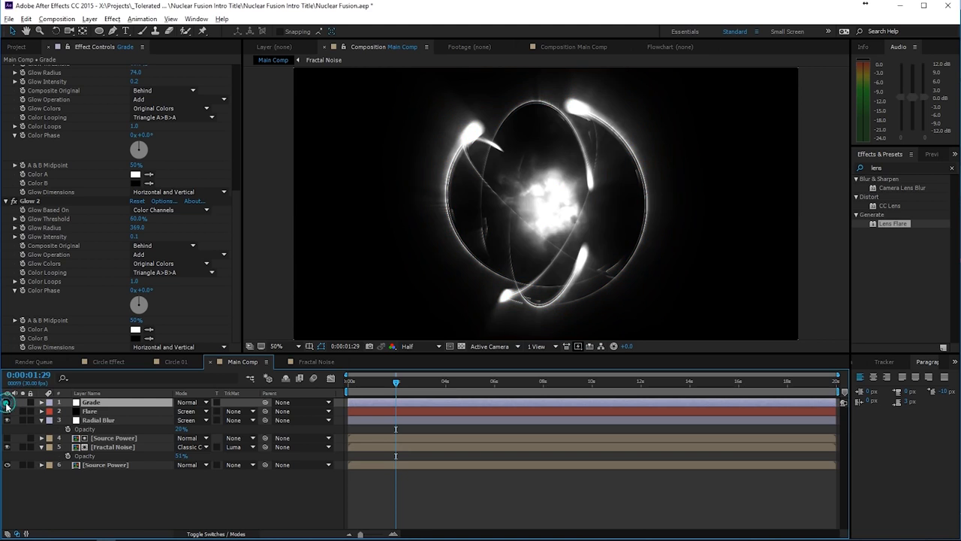
left_click(7, 402)
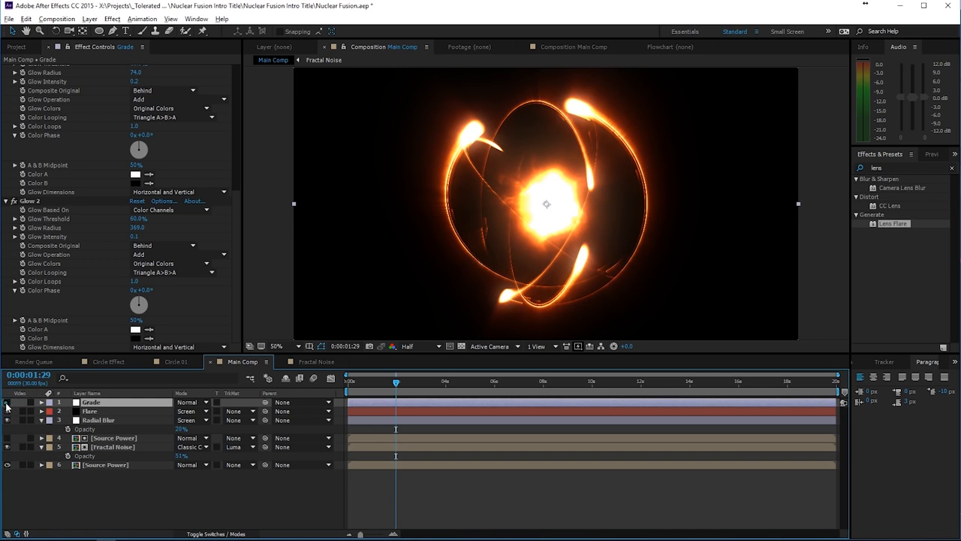
left_click(7, 403)
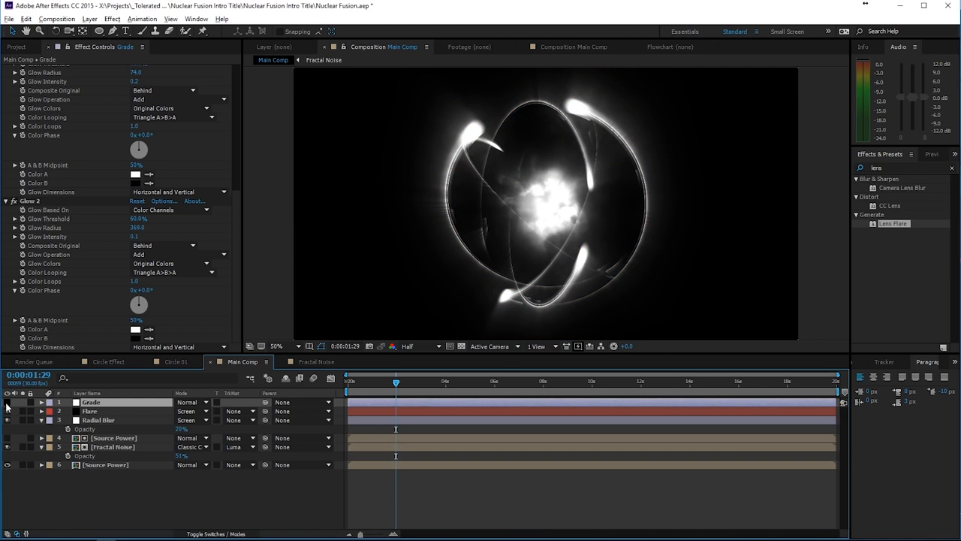
left_click(7, 402)
left_click(7, 402)
left_click(7, 403)
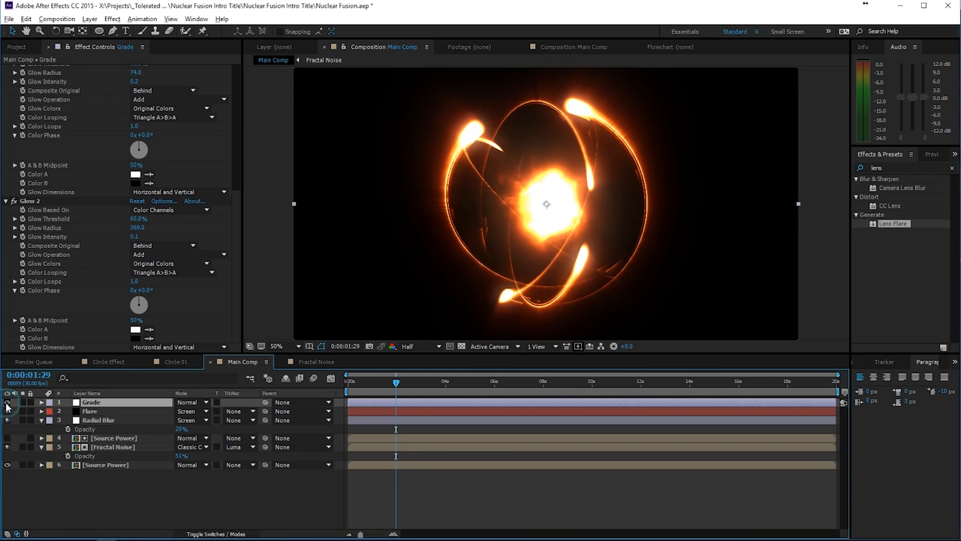
Deselect the Grade layer, preview the graded animation, and check the frame at 0:00:01:13
left_click(398, 485)
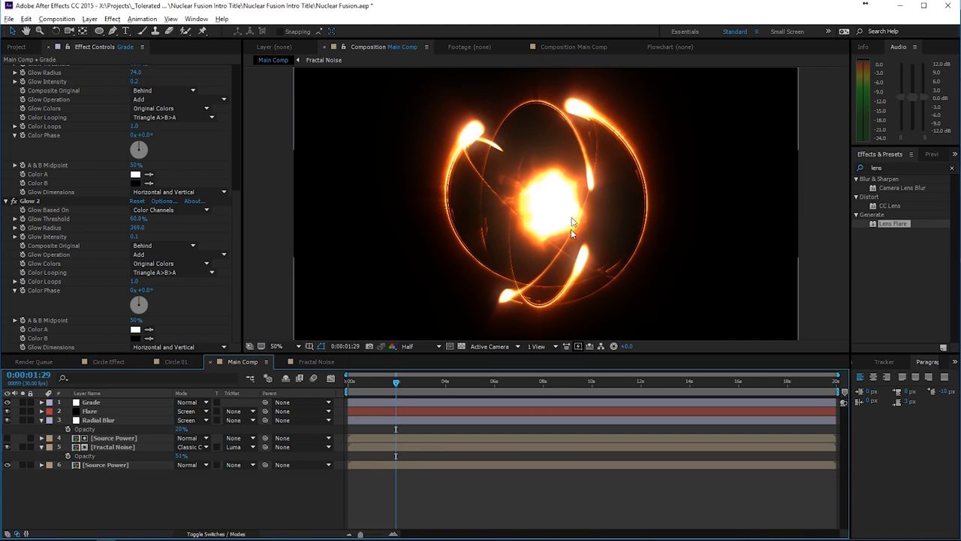
key("space")
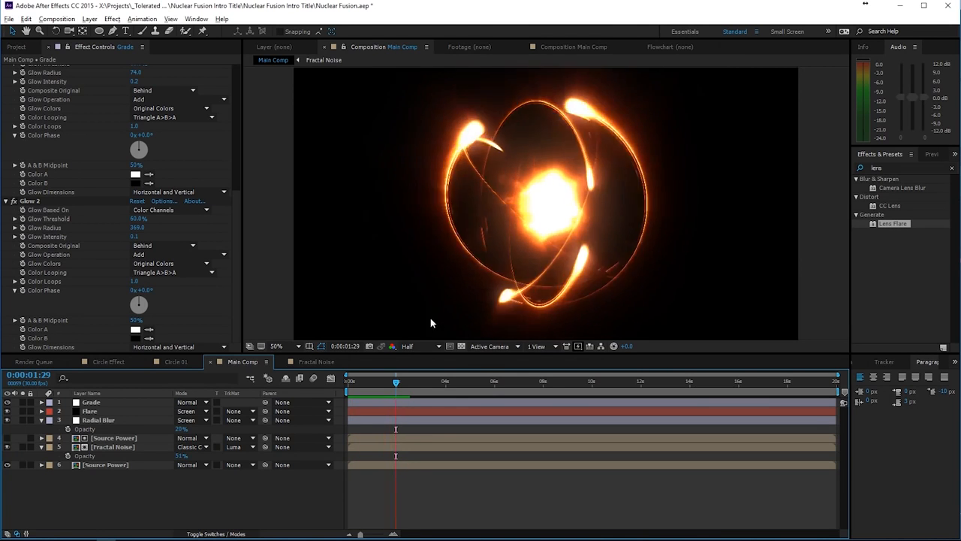
left_click(383, 382)
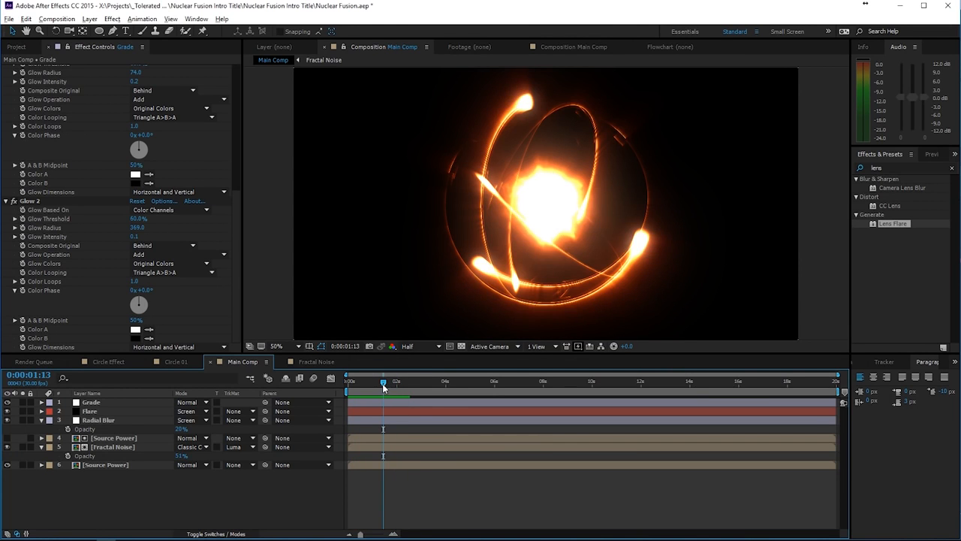